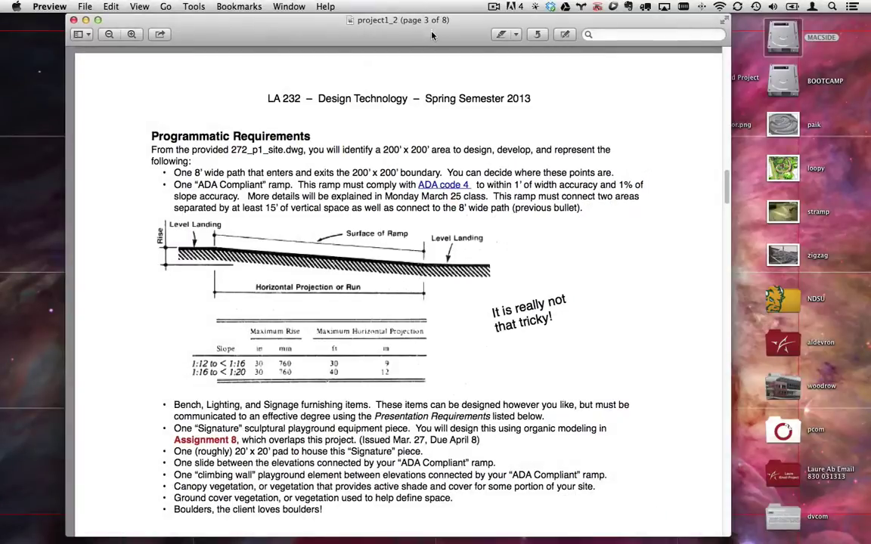
click(446, 189)
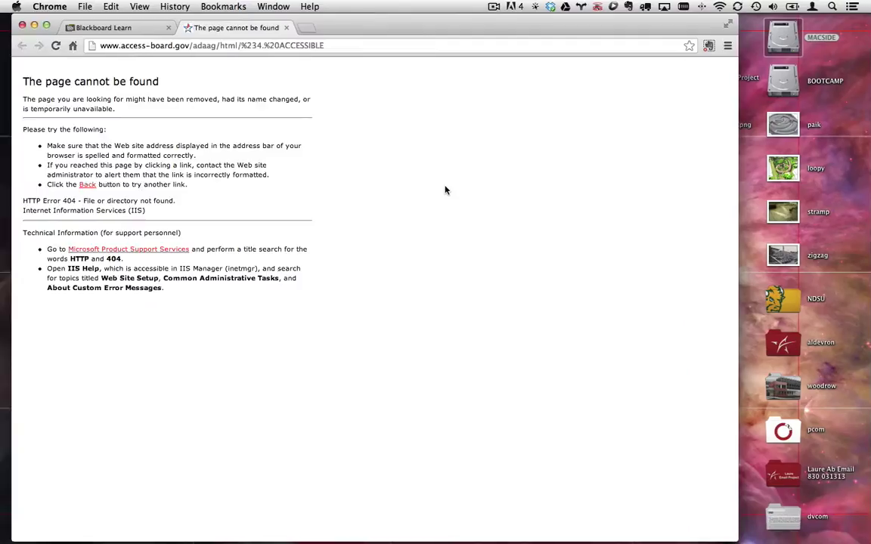
click(241, 45)
drag(241, 46, 334, 47)
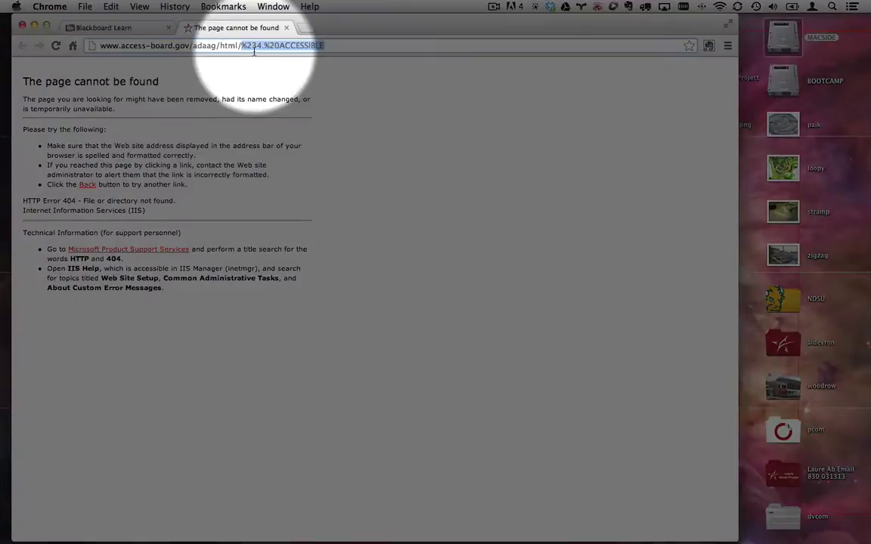
key(BackSpace)
key(Return)
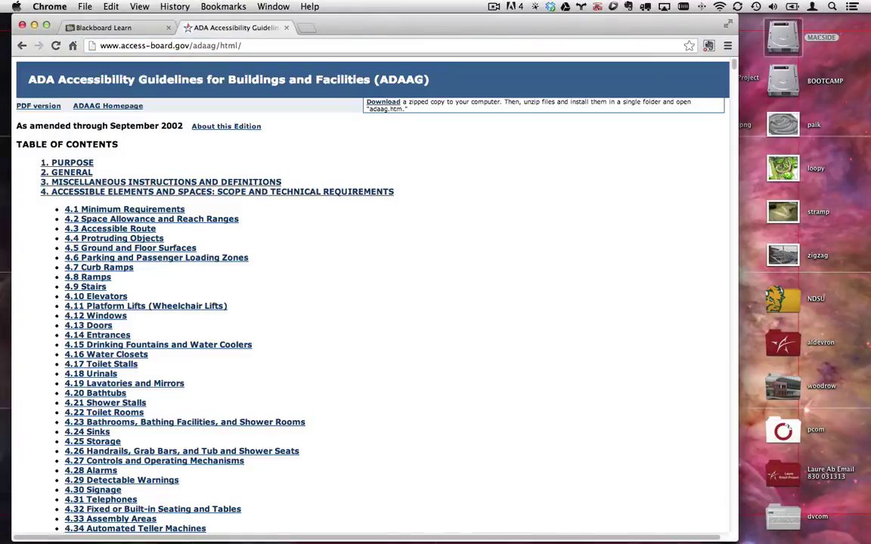
click(99, 278)
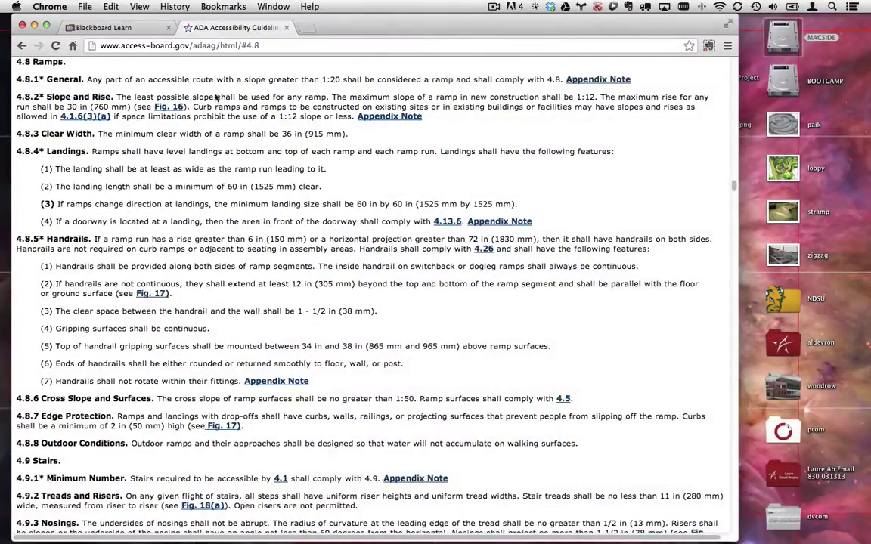
Browse the Class Exercise Files list on the Blackboard course page down to its end, and switch to SketchUp.
click(121, 29)
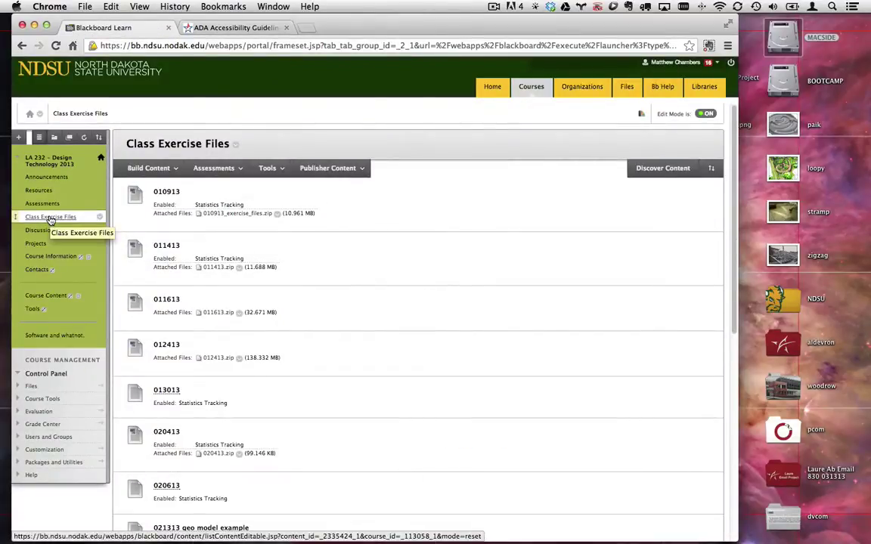
scroll(227, 227, down, 10)
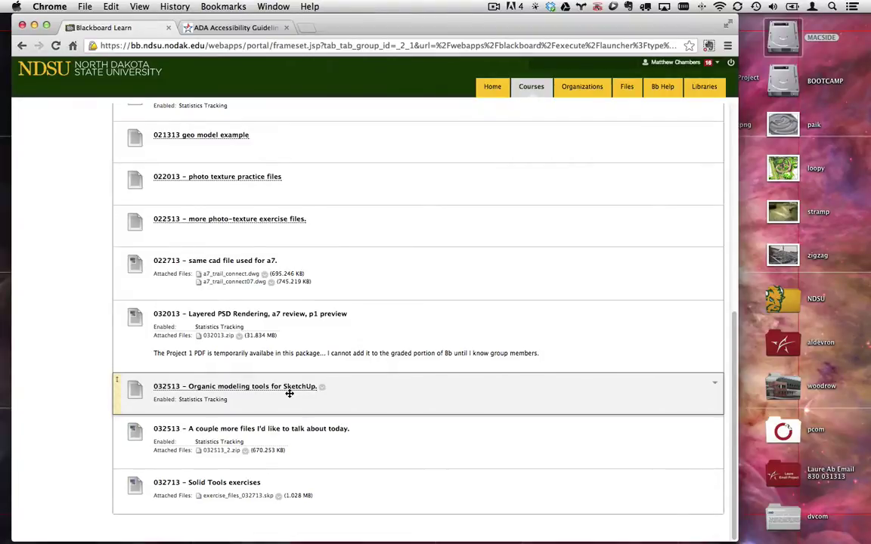
key(ctrl+Right)
key(ctrl+Right)
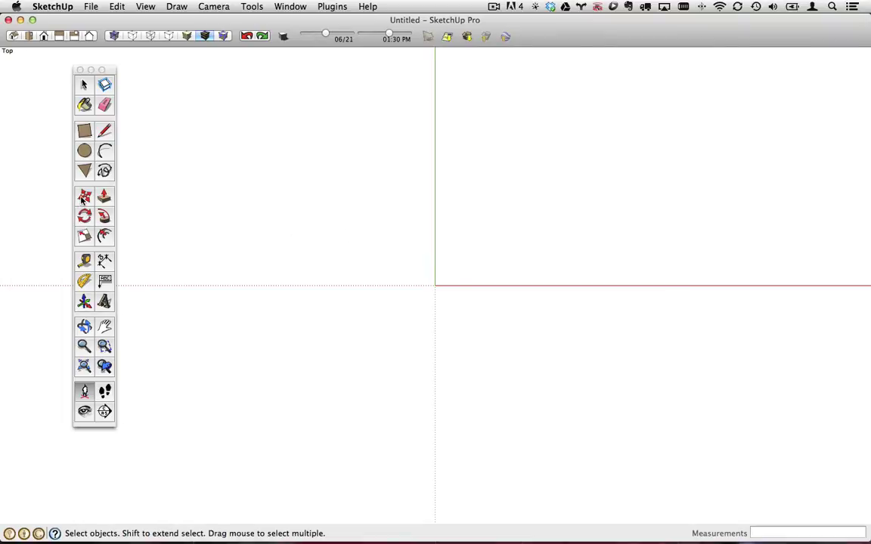
click(83, 197)
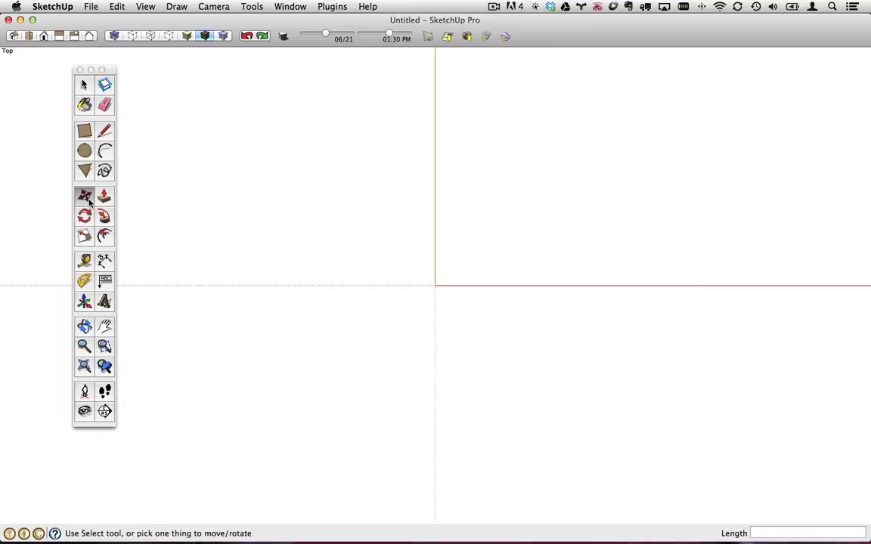
click(85, 238)
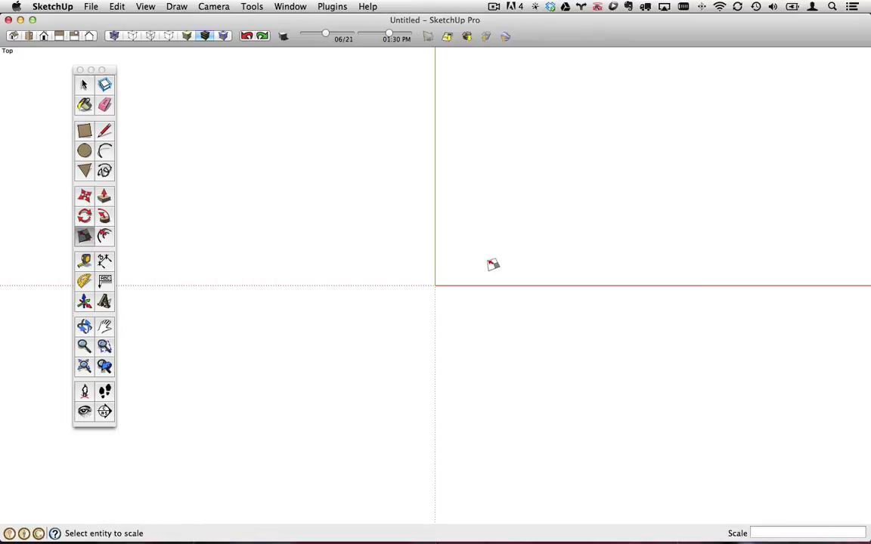
click(86, 195)
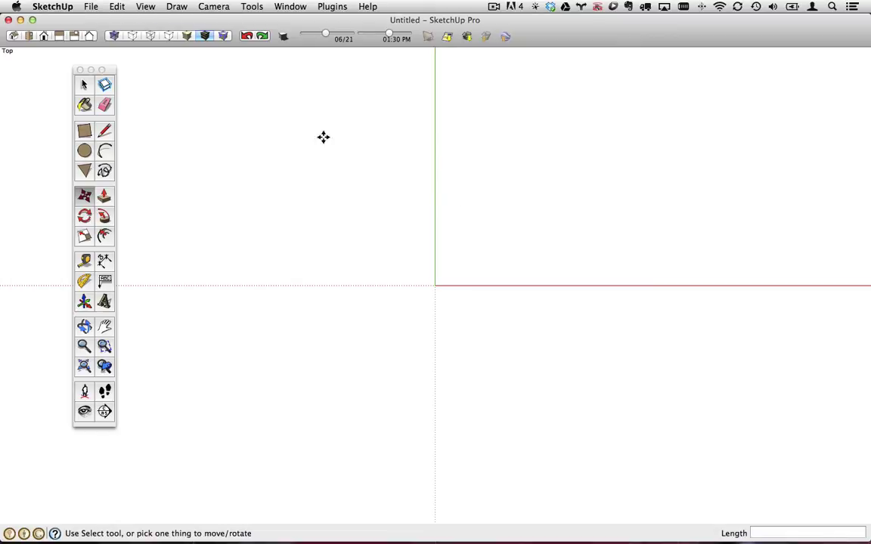
Draw a 200' by 200' square on the ground plane with its first corner at the origin.
click(85, 135)
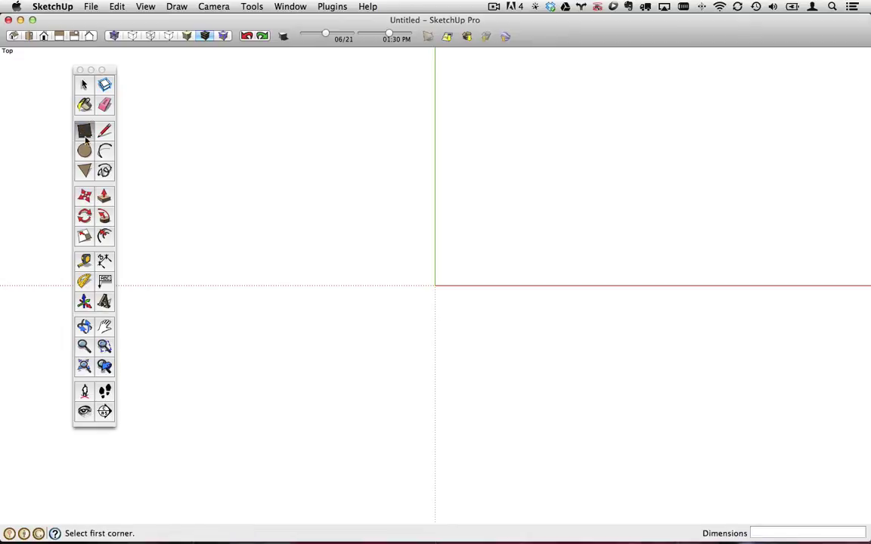
click(435, 286)
text(2)
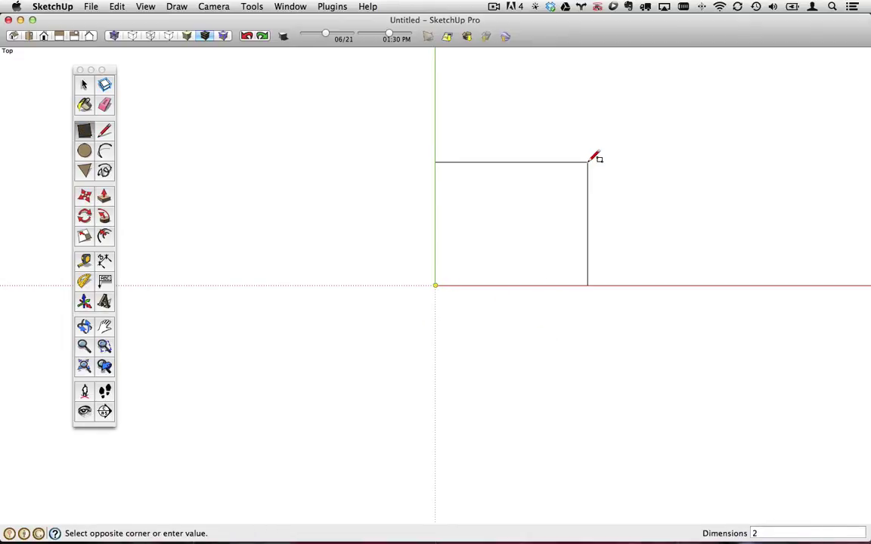
text(00',200)
key(Return)
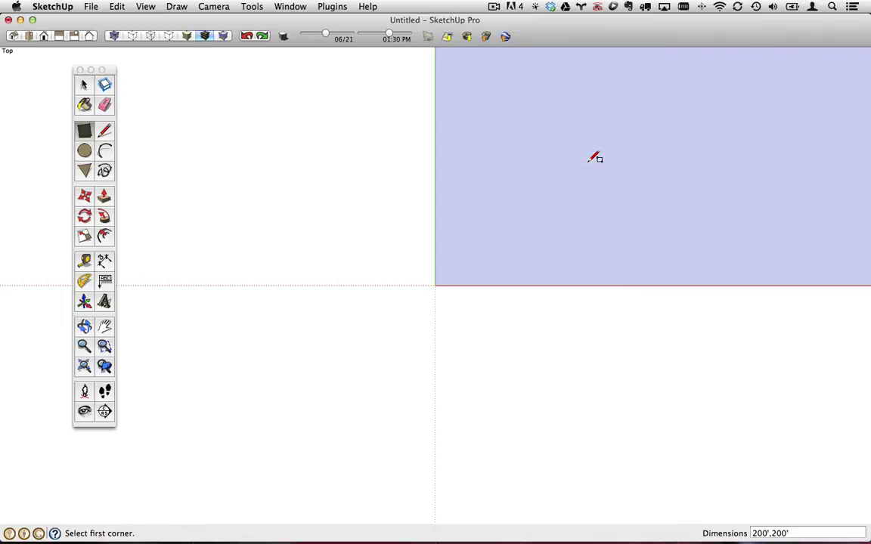
Delete the face of the 200' square, keeping only its boundary edges.
scroll(595, 157, down, 5)
middle_drag(651, 233, 298, 301)
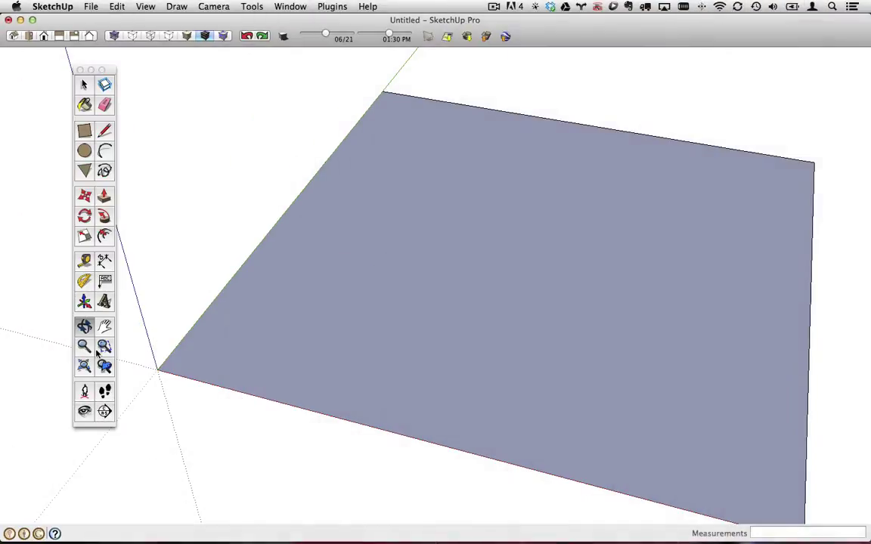
scroll(284, 340, down, 3)
shift+drag(272, 320, 263, 310)
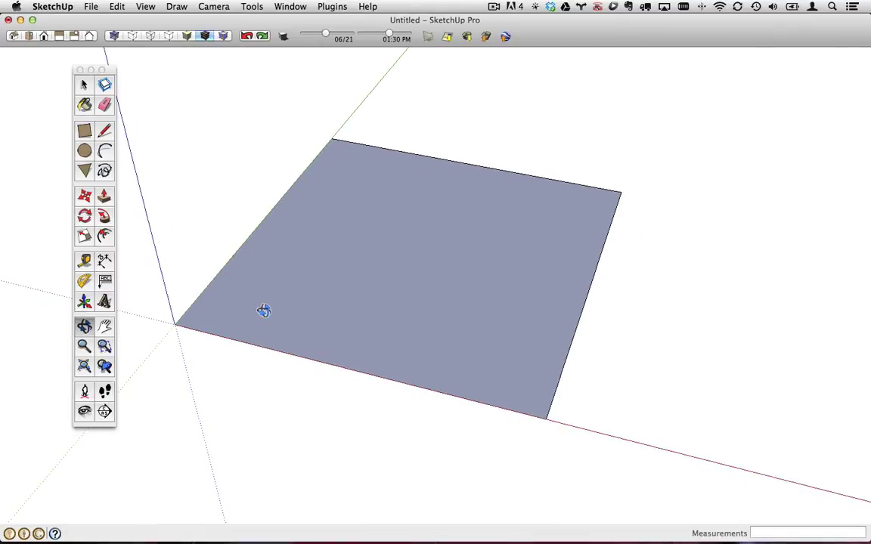
click(84, 104)
click(84, 84)
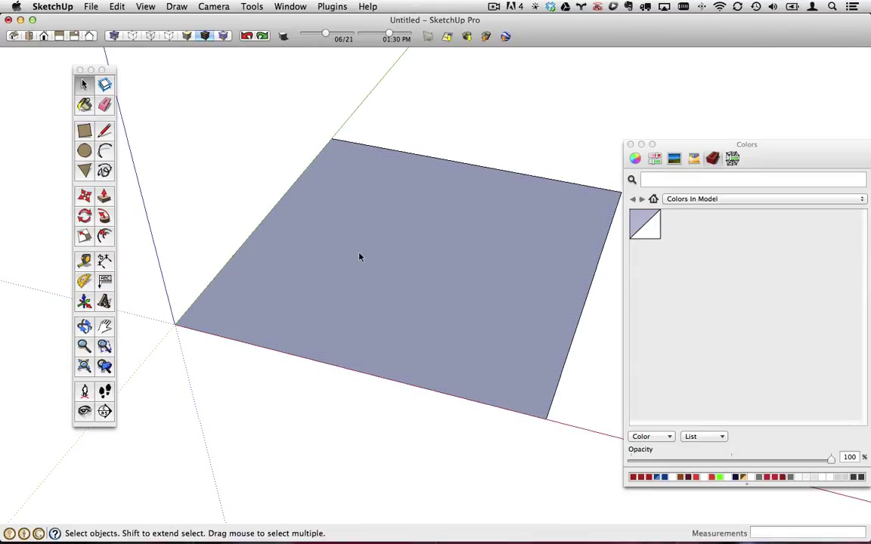
key(Delete)
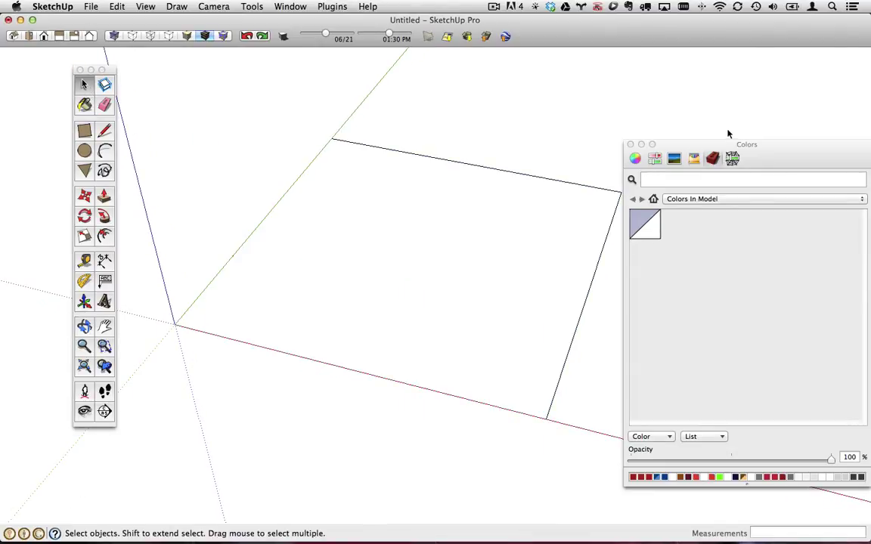
click(630, 145)
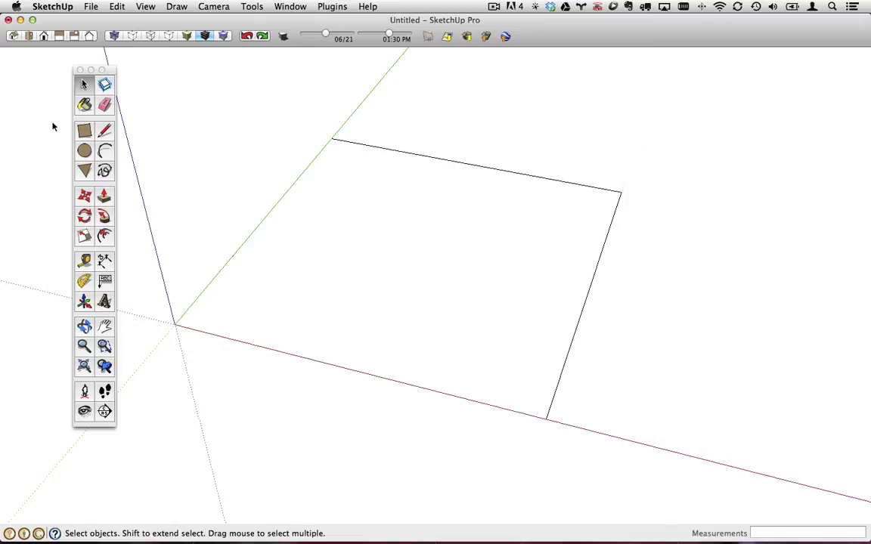
Draw a rectangle about 45' by 55' inside the boundary, near the origin corner.
click(84, 130)
click(217, 309)
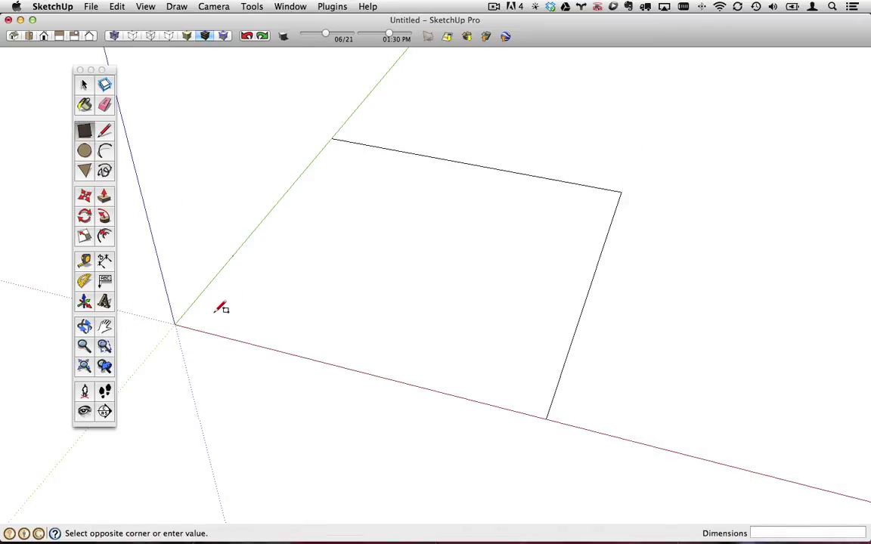
click(332, 268)
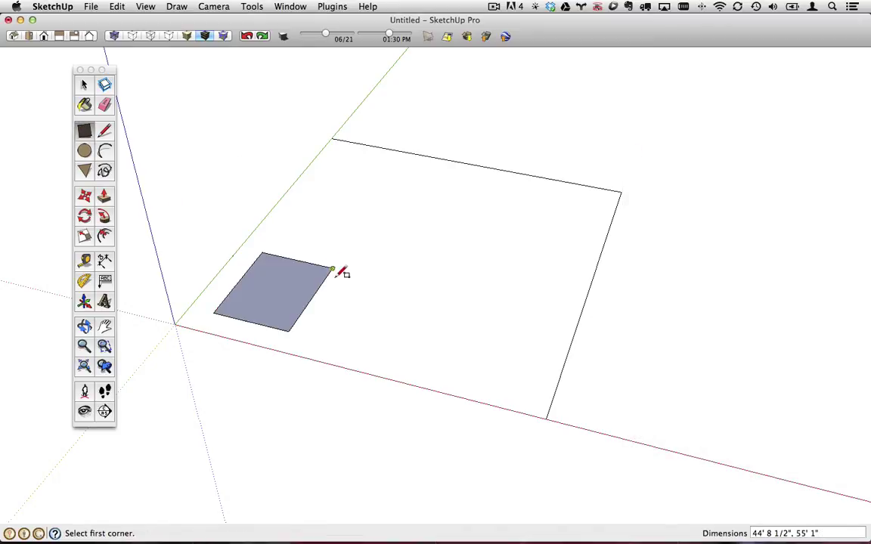
Push/Pull the small rectangle up 15' into a block.
click(105, 195)
click(227, 266)
text(1)
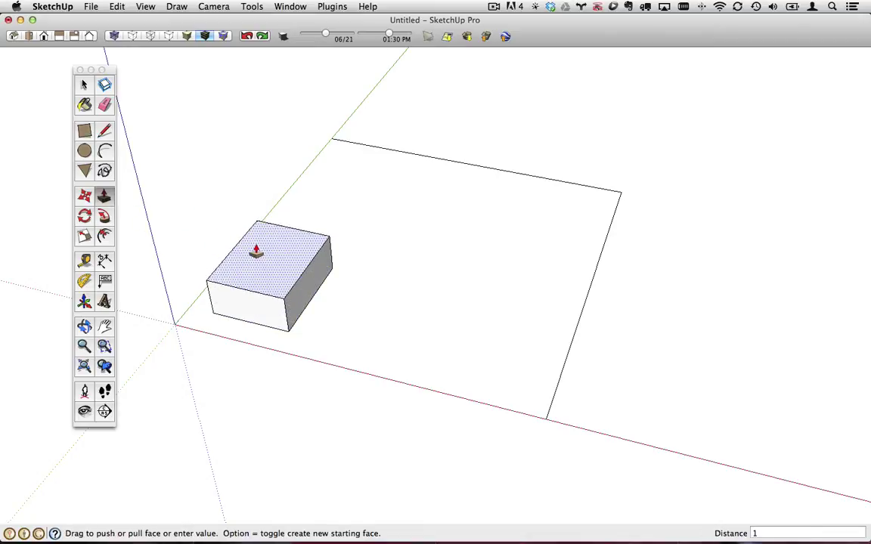
text(5')
key(Return)
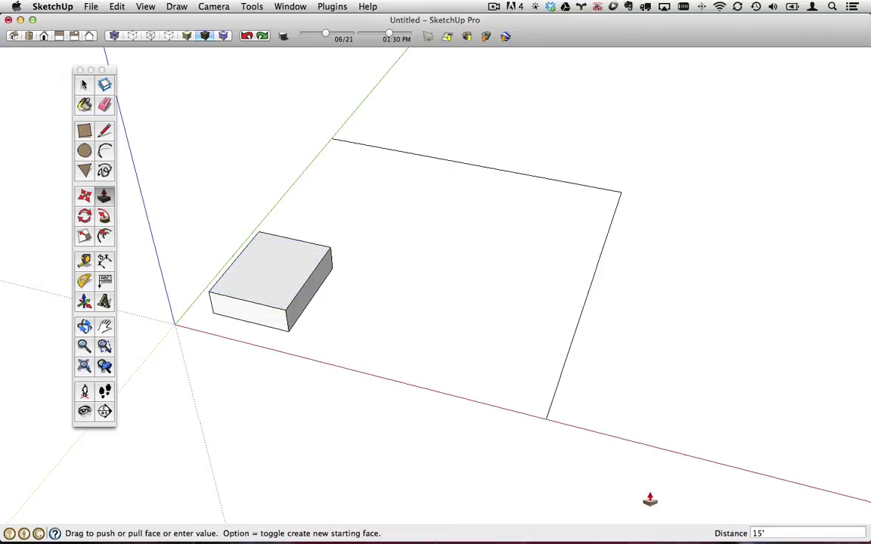
Group the block and the square boundary together.
key(o)
drag(368, 267, 389, 171)
key(p)
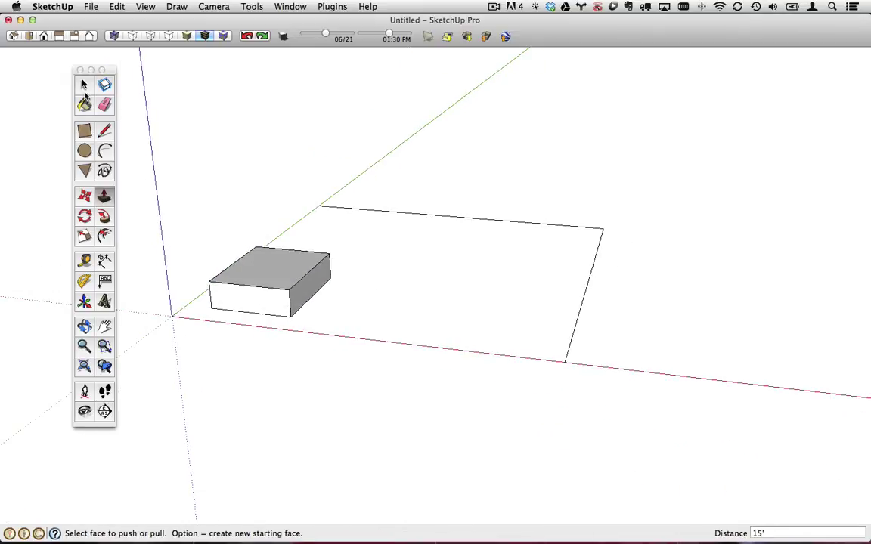
key(space)
drag(138, 149, 597, 364)
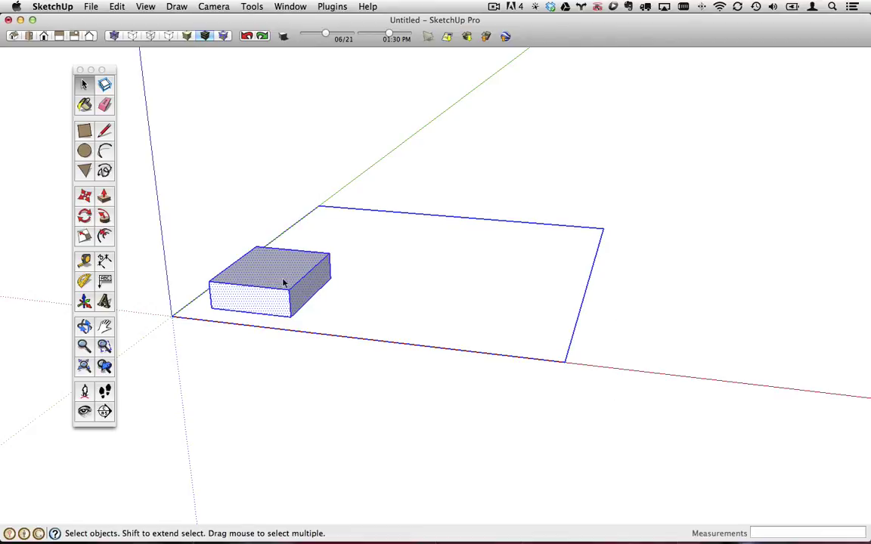
right_click(299, 264)
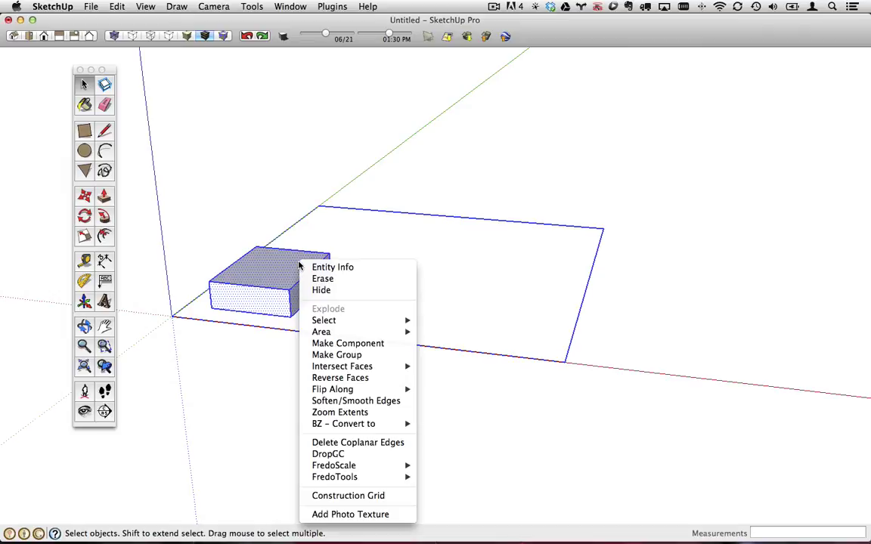
click(337, 354)
Dimension the block's height along the vertical edge at its far corner facing the open site area.
middle_drag(371, 355, 343, 402)
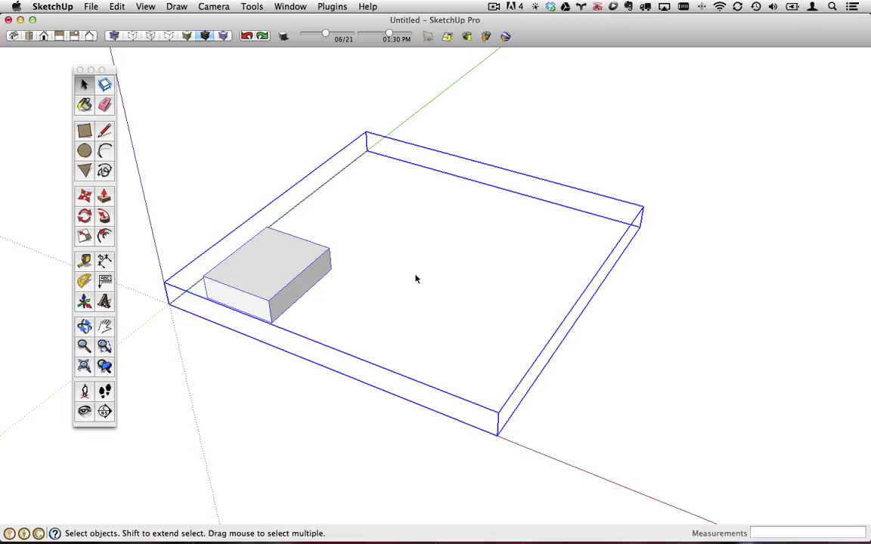
scroll(416, 277, down, 3)
mouse_move(418, 276)
middle_down()
mouse_move(422, 296)
mouse_move(279, 278)
middle_up()
scroll(335, 263, up, 3)
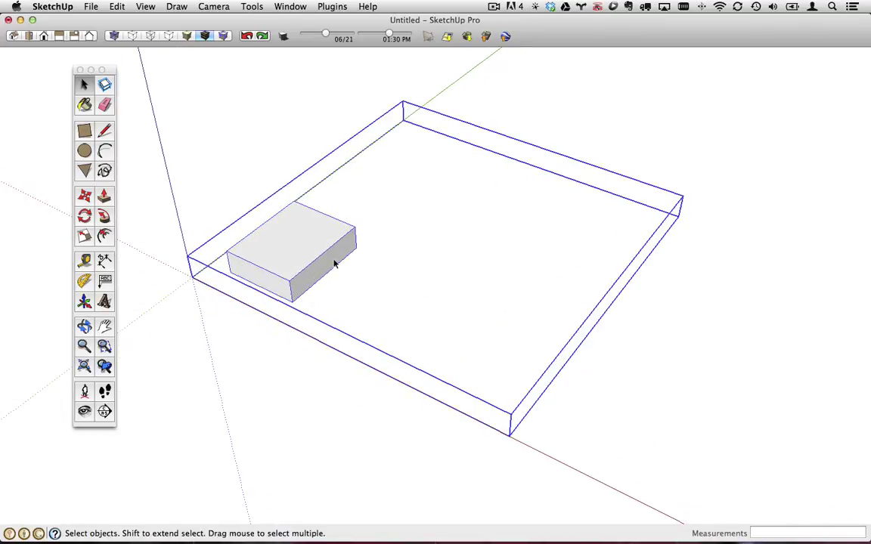
scroll(335, 263, up, 4)
middle_drag(334, 262, 345, 246)
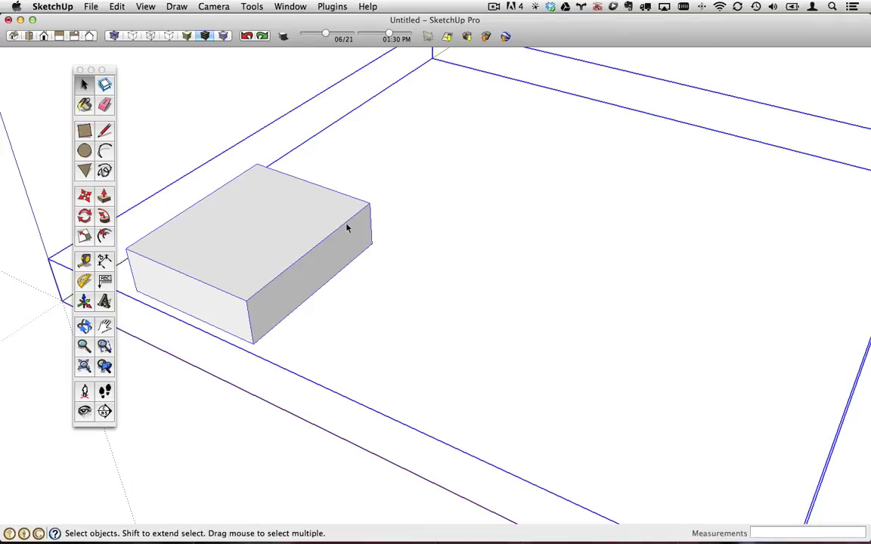
scroll(463, 257, down, 5)
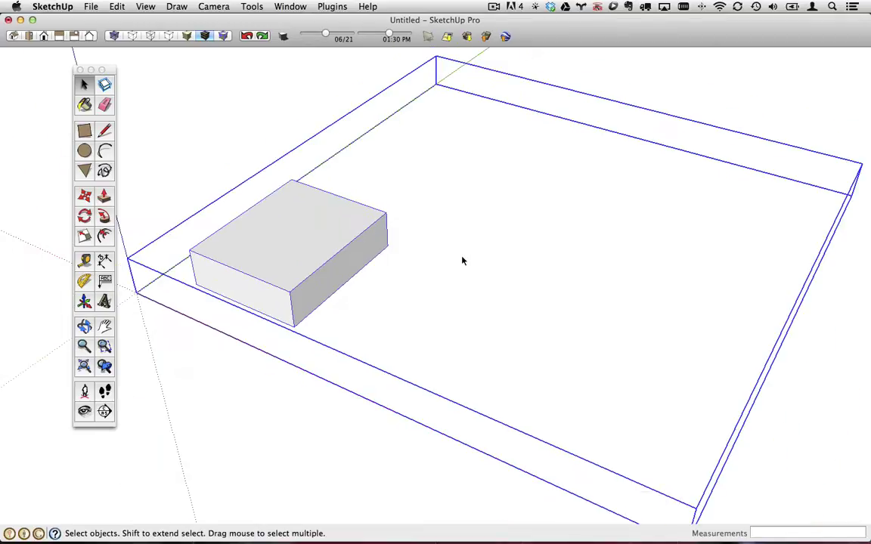
middle_drag(463, 259, 448, 242)
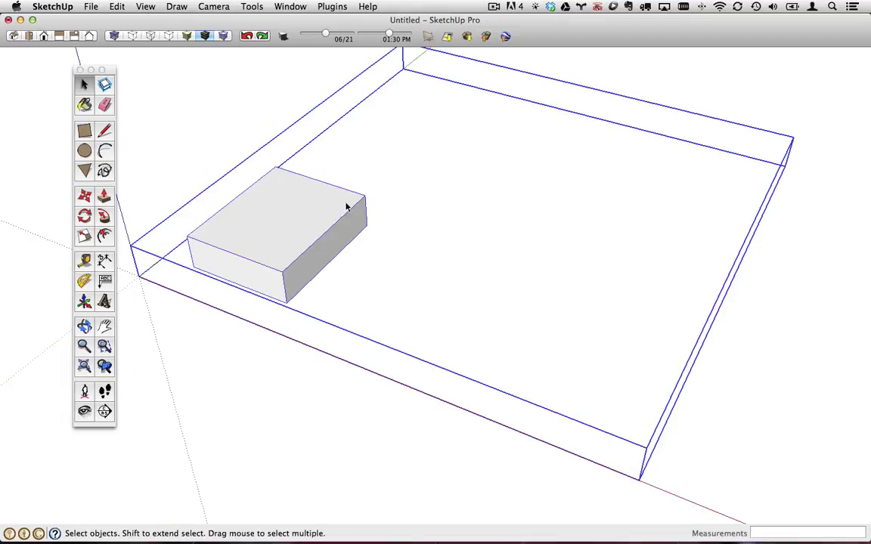
click(104, 261)
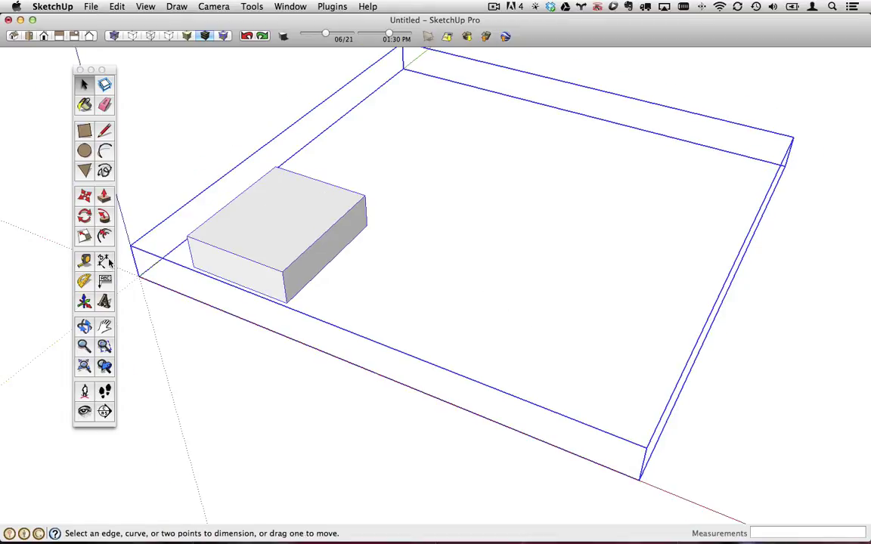
click(365, 198)
click(365, 226)
click(382, 231)
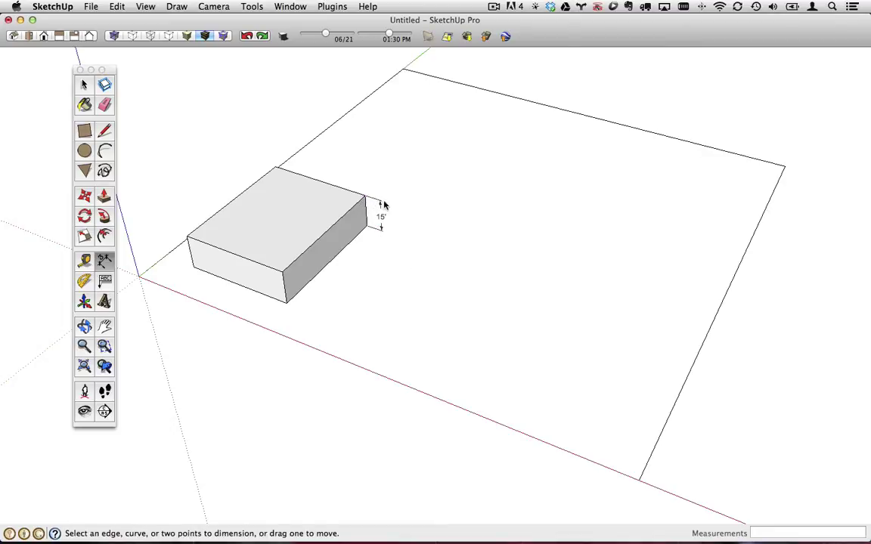
Draw a 210' line parallel to the red axis, just outside the site boundary's near edge.
scroll(402, 255, down, 3)
middle_drag(342, 265, 317, 227)
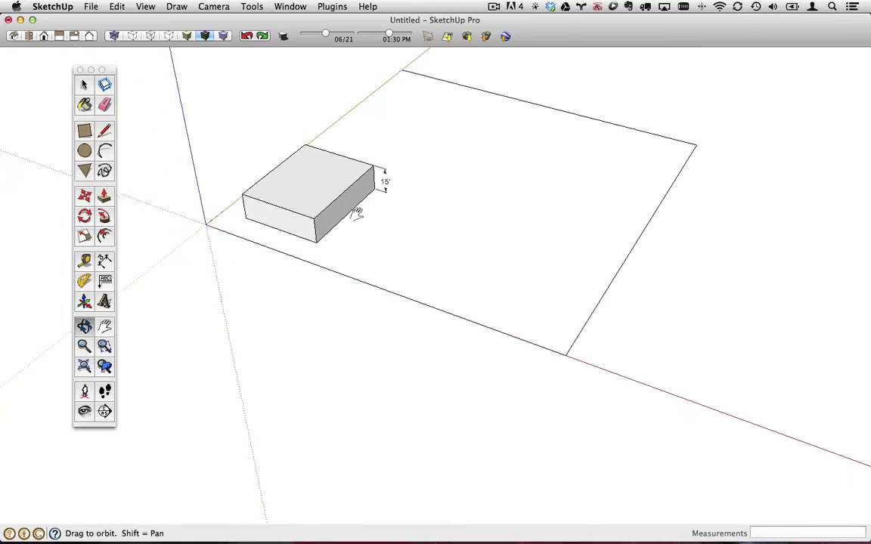
click(106, 134)
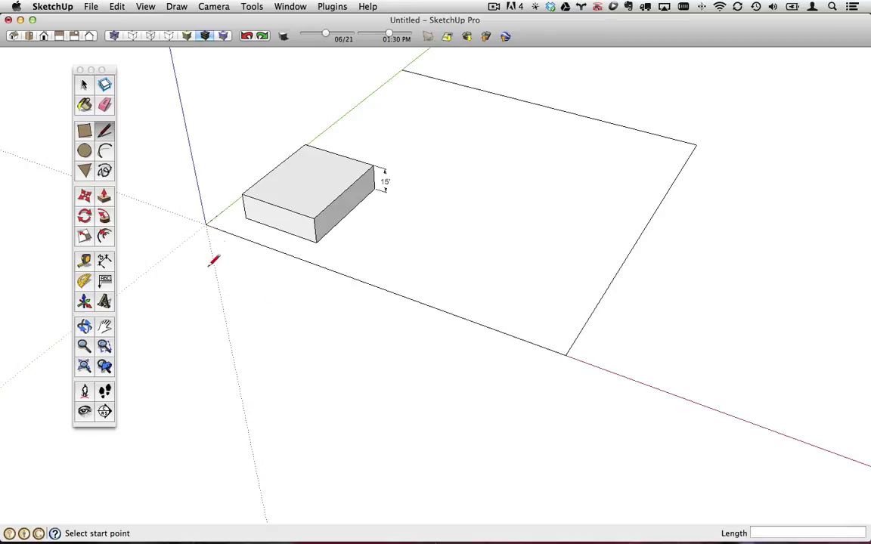
click(205, 264)
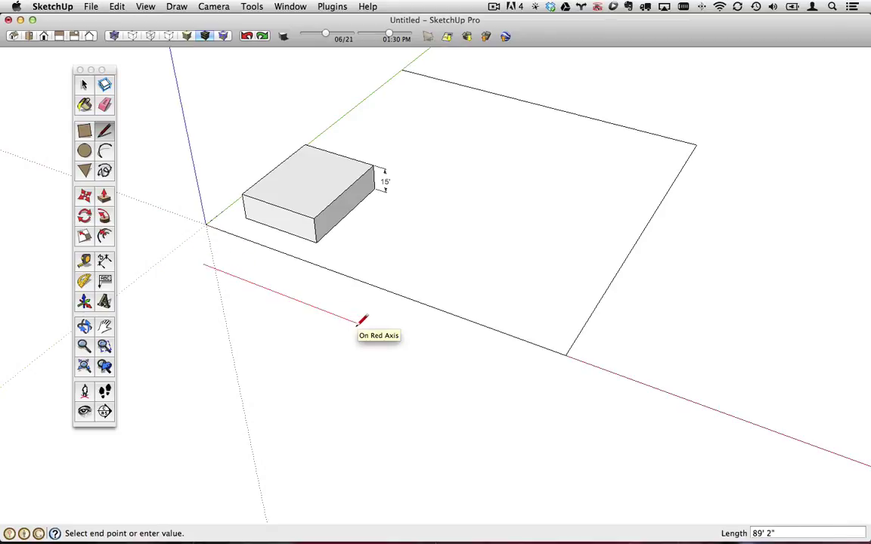
text(210')
key(Return)
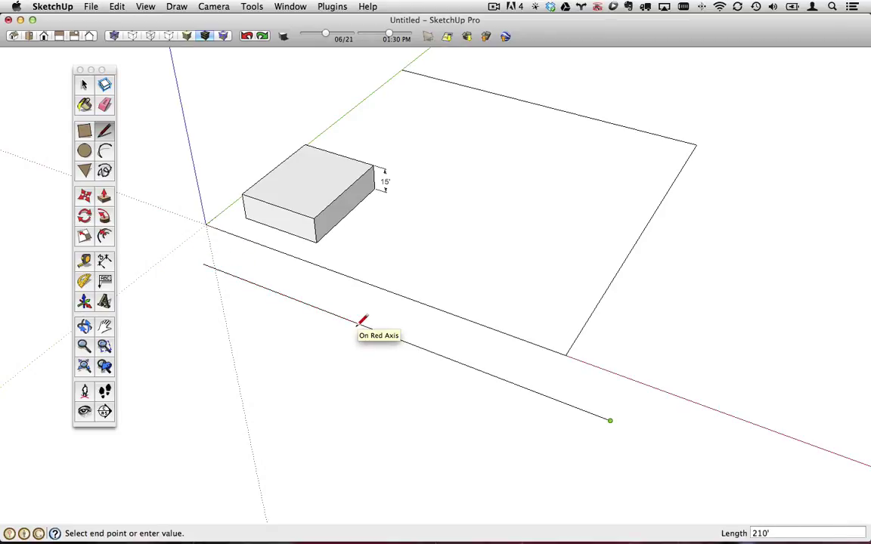
key(space)
scroll(325, 310, down, 3)
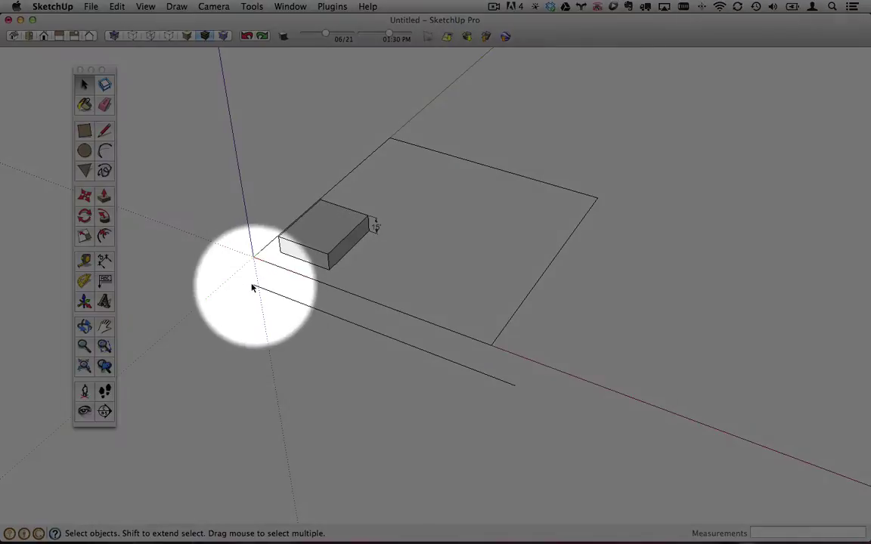
key(o)
drag(433, 371, 417, 217)
key(space)
scroll(469, 246, down, 2)
key(o)
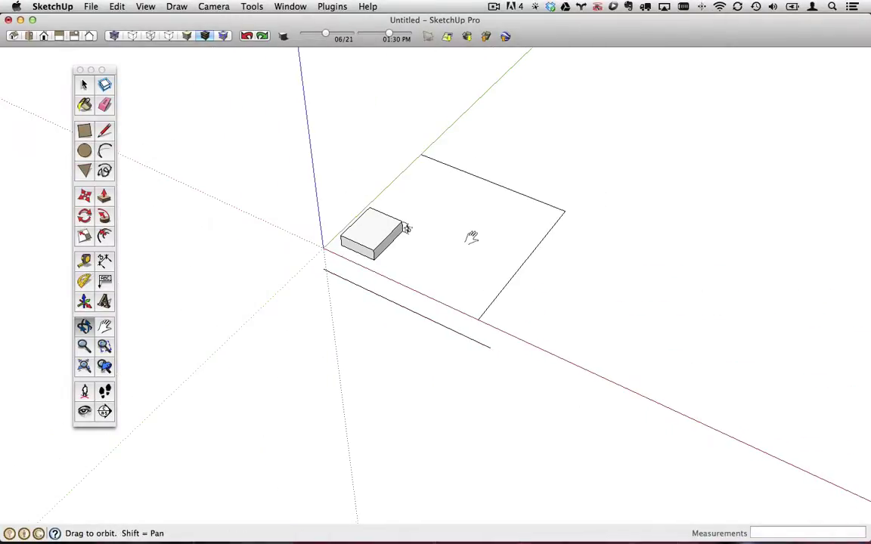
shift+drag(473, 238, 356, 224)
key(space)
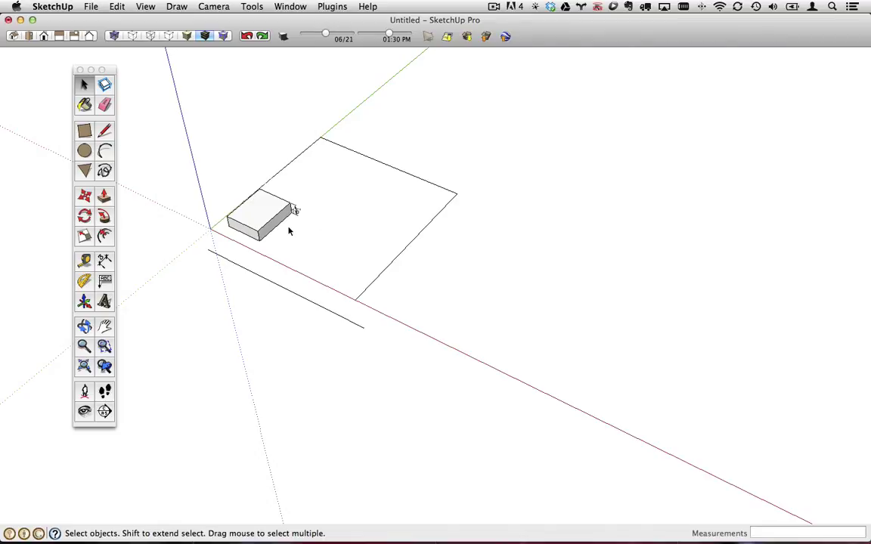
middle_drag(363, 217, 396, 238)
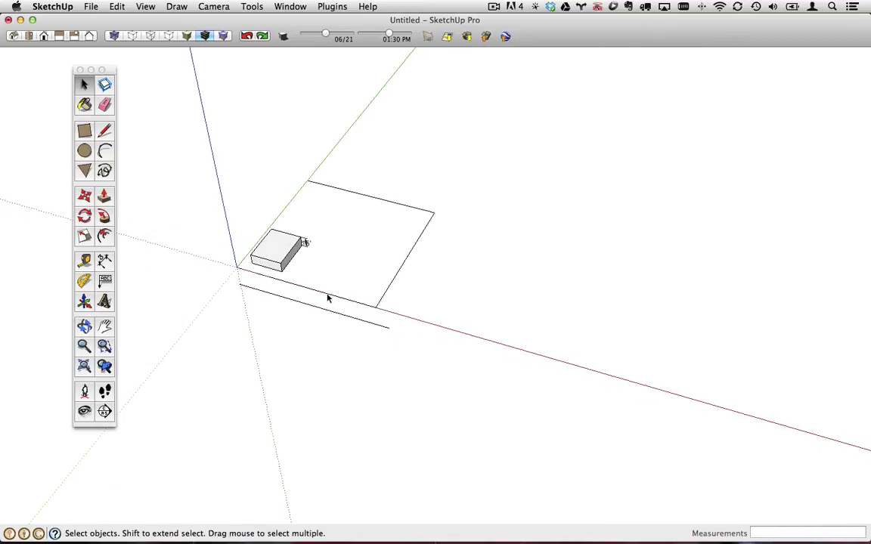
Switch to Chrome to review the section 4.8 ramp requirements in the ADA Accessibility Guidelines, and return to SketchUp.
key(super+Tab)
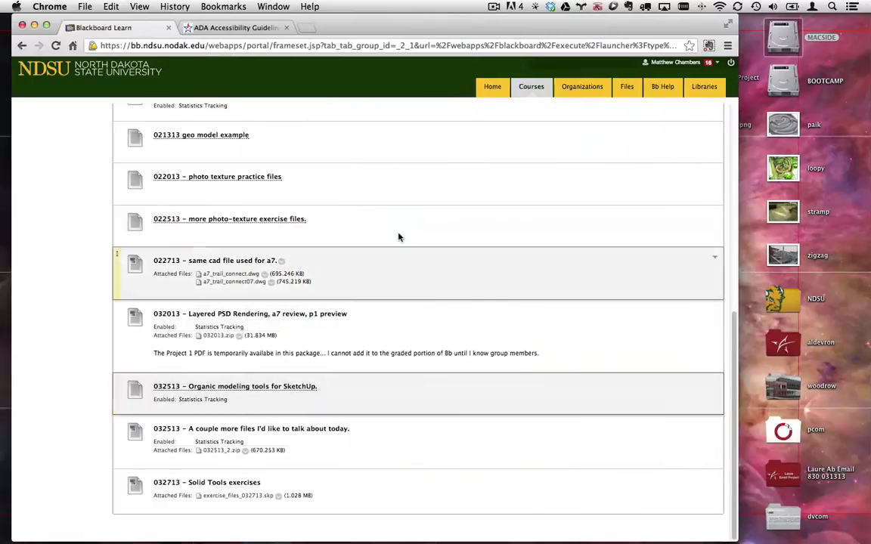
click(226, 27)
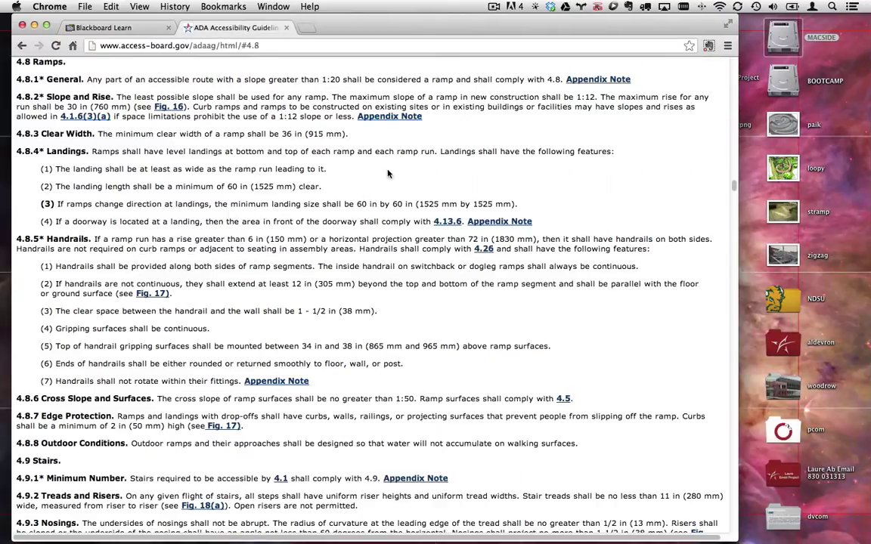
key(super+Tab)
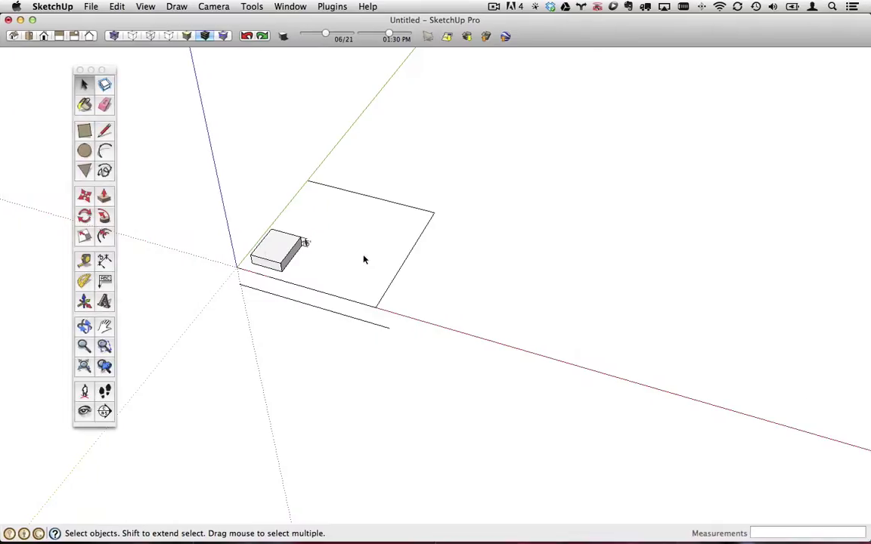
Draw a long, narrow rectangle on the ground beyond the site's far edge, running along the red axis.
mouse_move(364, 258)
middle_down()
mouse_move(375, 265)
mouse_move(397, 235)
mouse_move(329, 236)
middle_up()
click(83, 131)
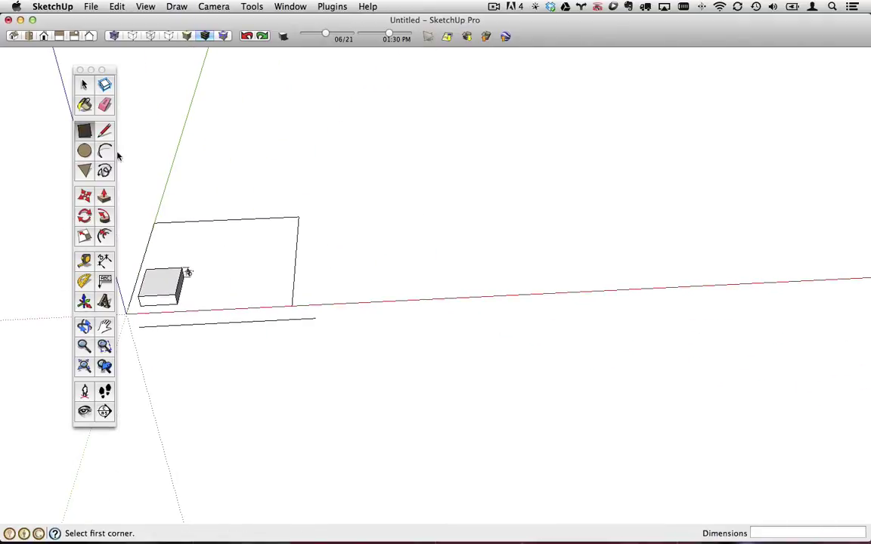
click(339, 268)
click(733, 261)
Push/Pull the long rectangle up about 184' into a tall slab.
middle_drag(733, 261, 276, 234)
click(104, 195)
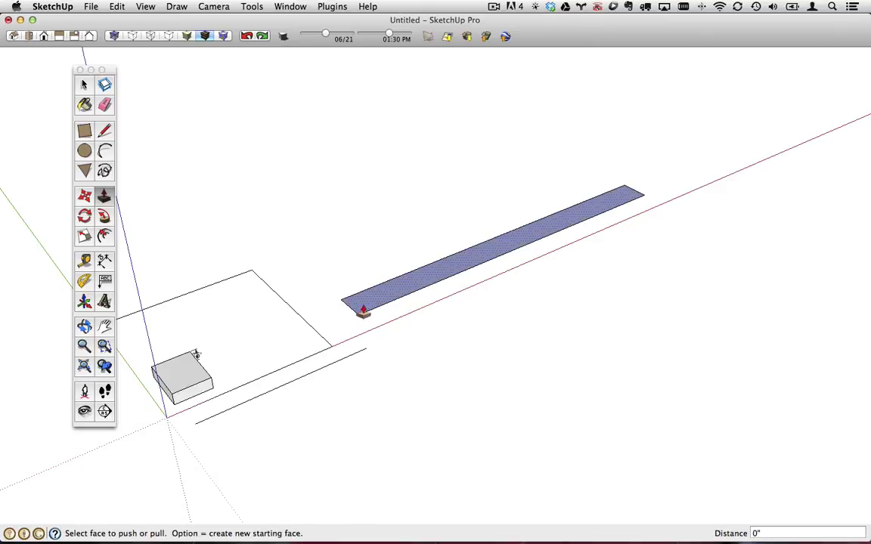
drag(358, 306, 464, 272)
middle_drag(465, 272, 427, 283)
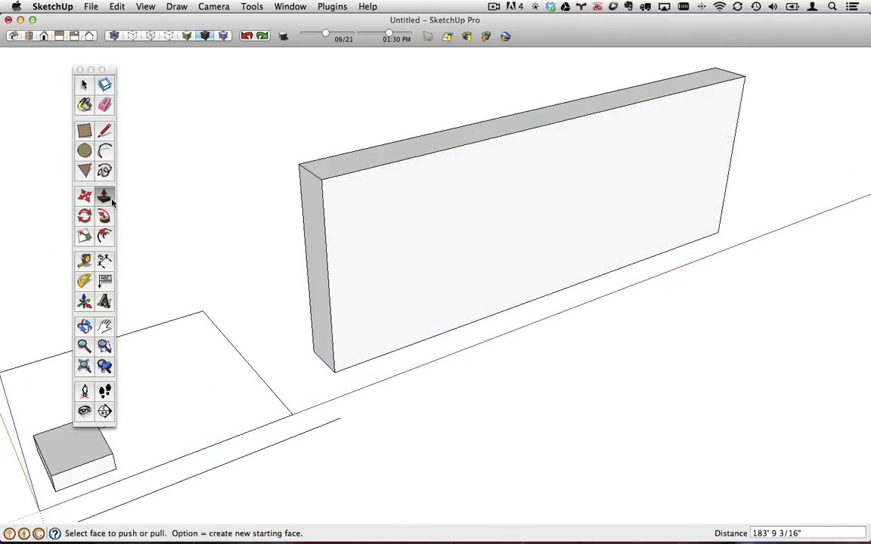
Create a 1:12 slope guide with the Protractor on the slab's long vertical face, starting from its bottom corner nearest the site.
click(85, 281)
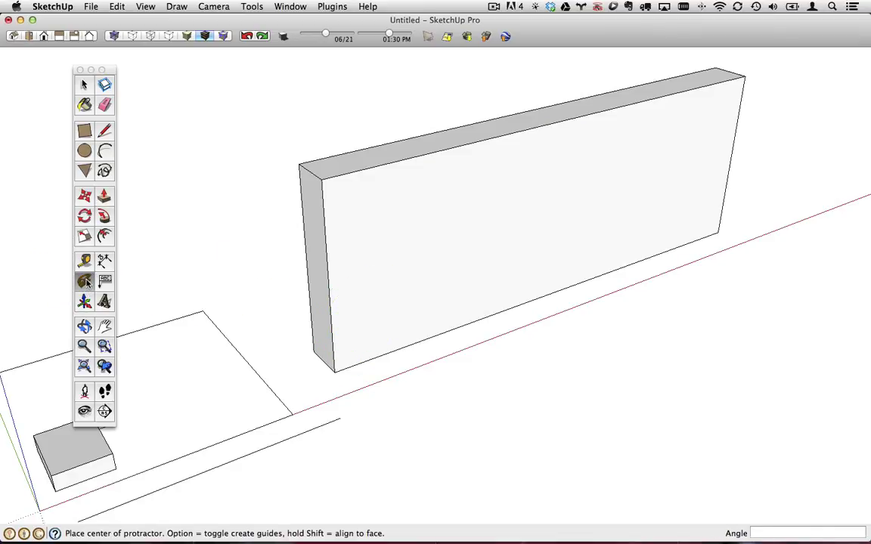
scroll(359, 405, up, 5)
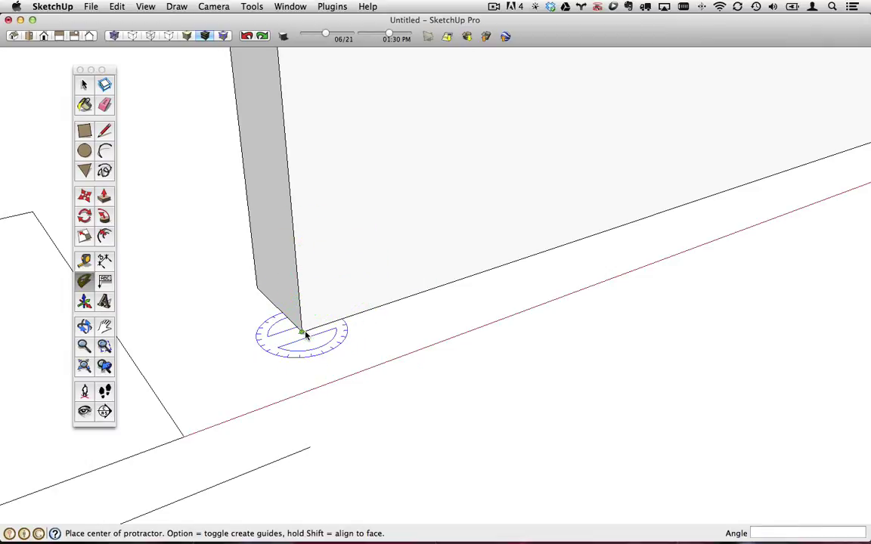
click(302, 331)
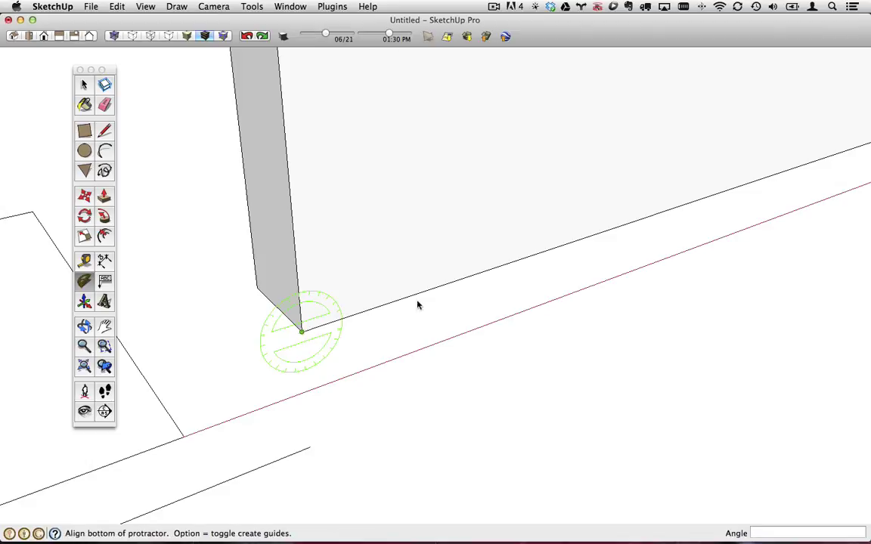
click(477, 276)
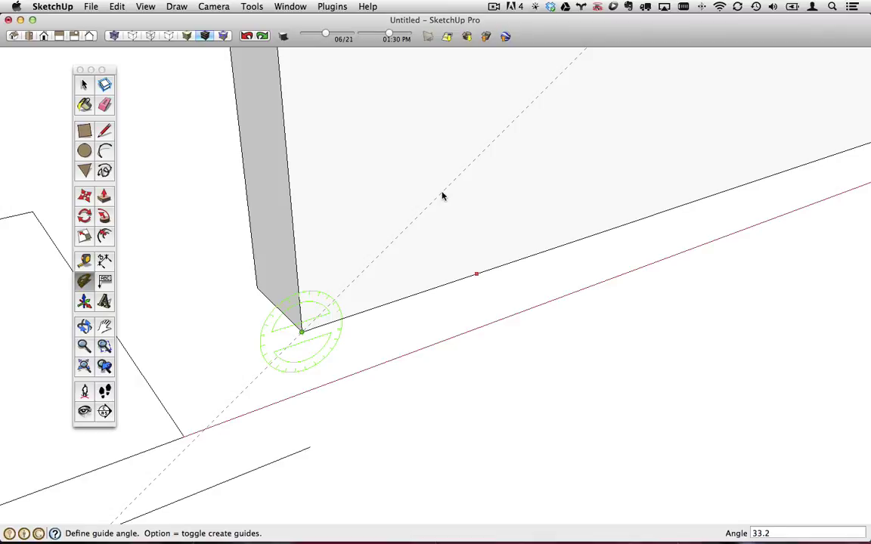
key(Return)
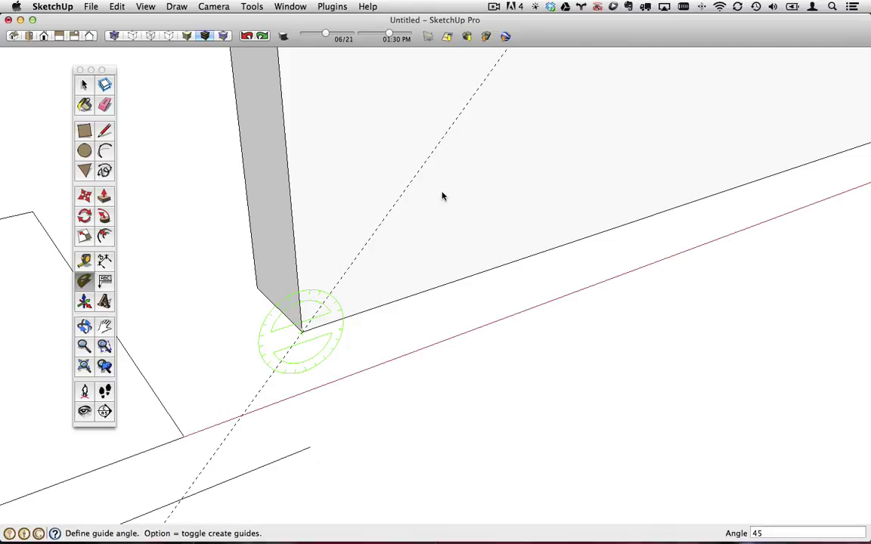
key(Return)
key(Return)
key(Return)
Add a Tape Measure guide parallel to the slab face's bottom edge, 30" above it.
scroll(636, 220, down, 5)
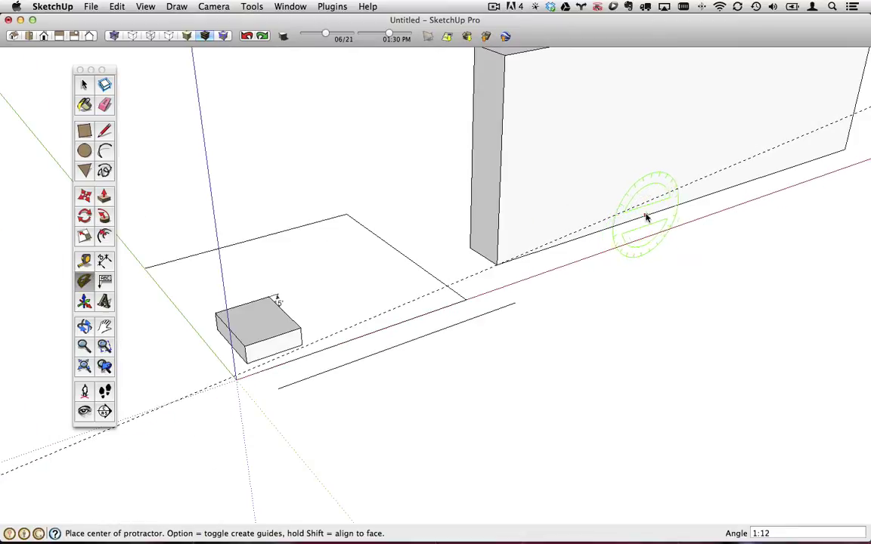
scroll(626, 221, up, 5)
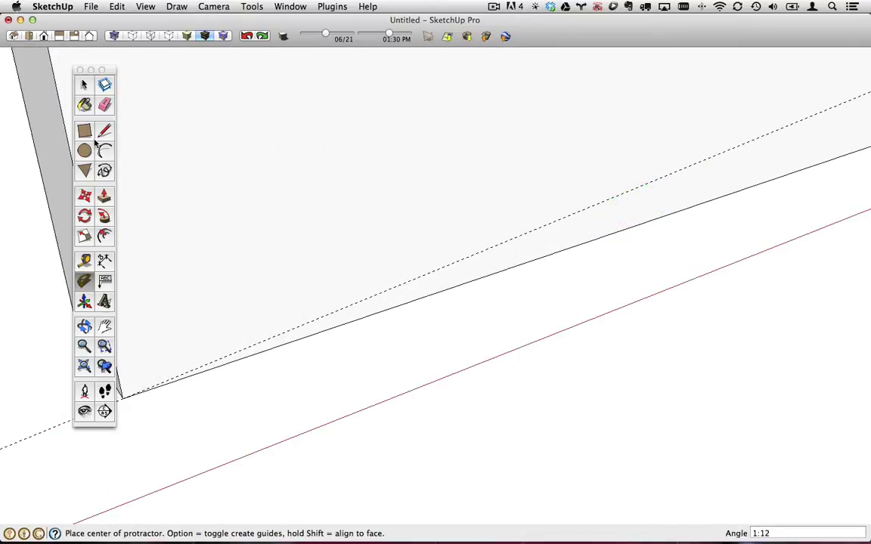
click(84, 261)
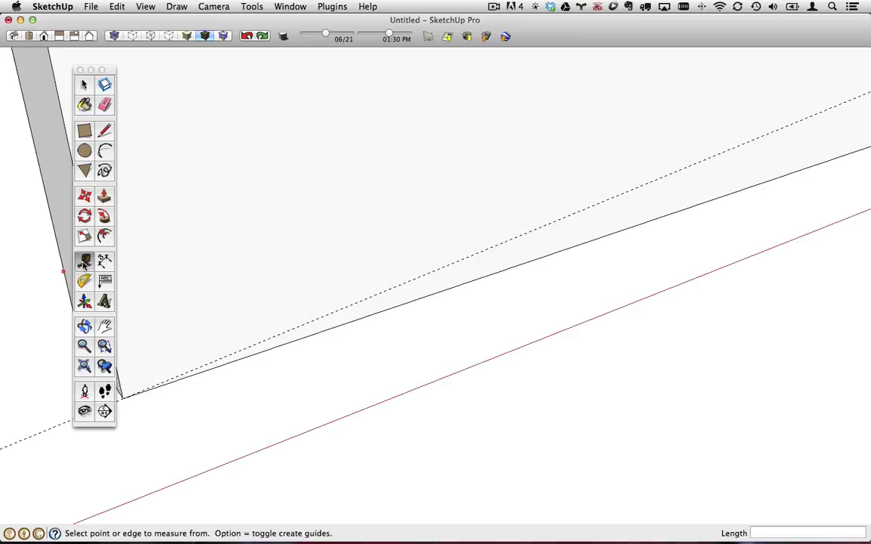
click(493, 271)
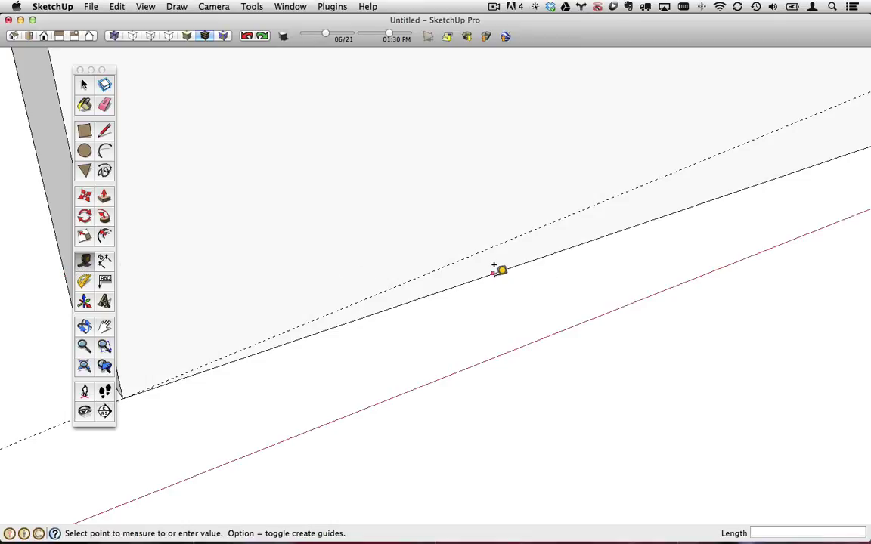
text(3)
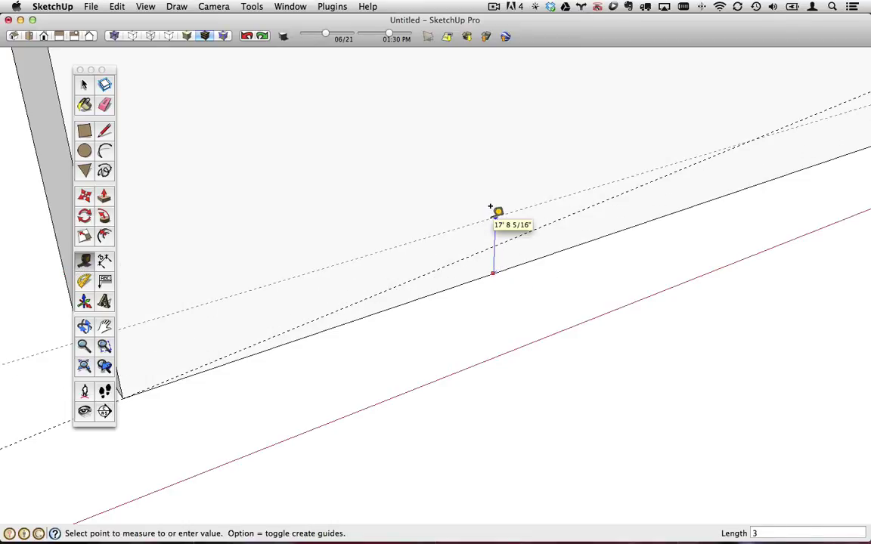
text(0)
key(Return)
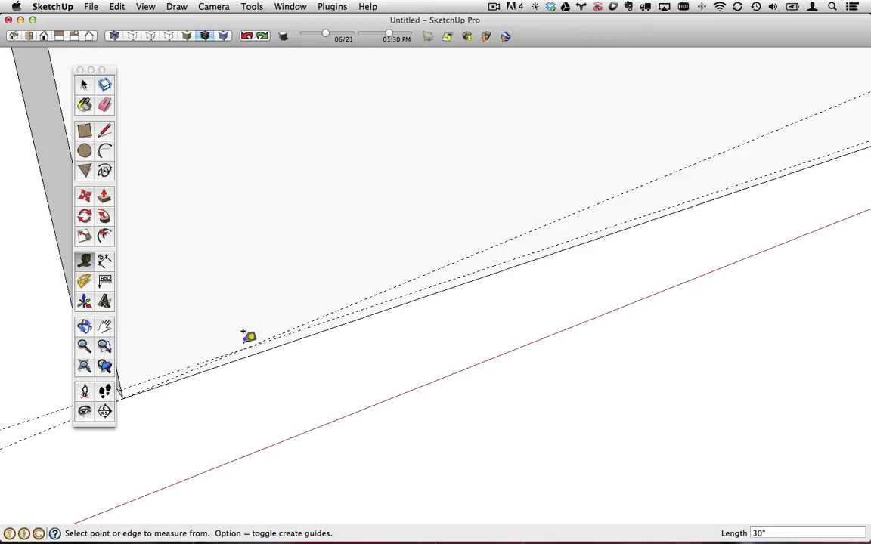
Draw the ramp line from the slab's bottom corner along the 1:12 guide to the 30" guide, followed by a 60" level landing.
scroll(159, 382, up, 5)
key(h)
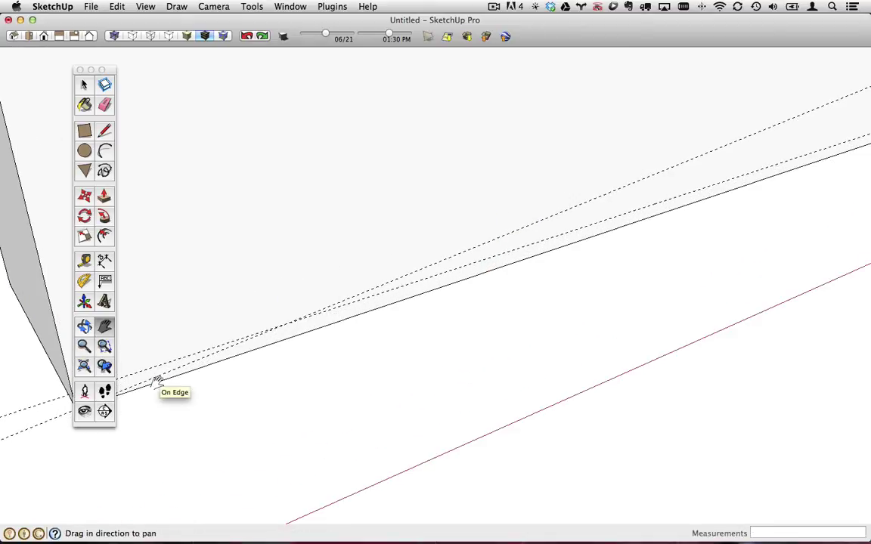
drag(159, 379, 328, 367)
click(104, 131)
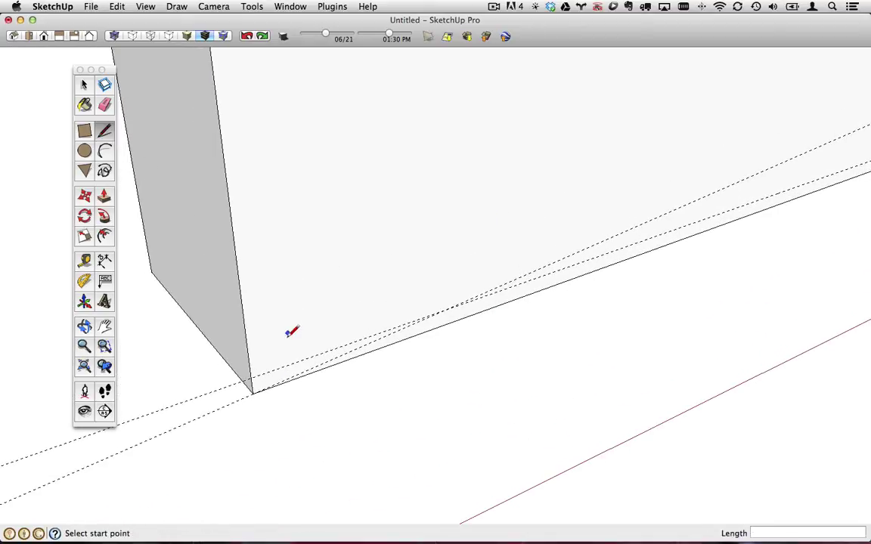
click(253, 393)
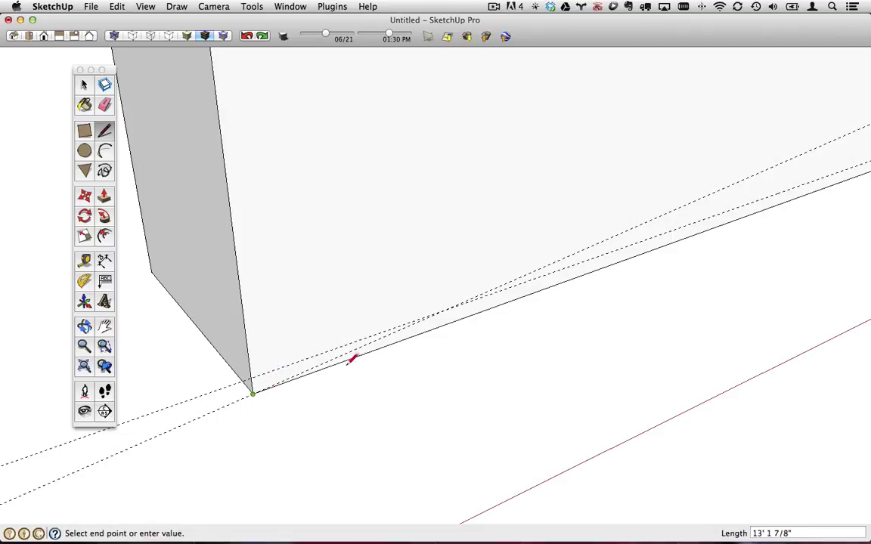
click(444, 310)
text(60")
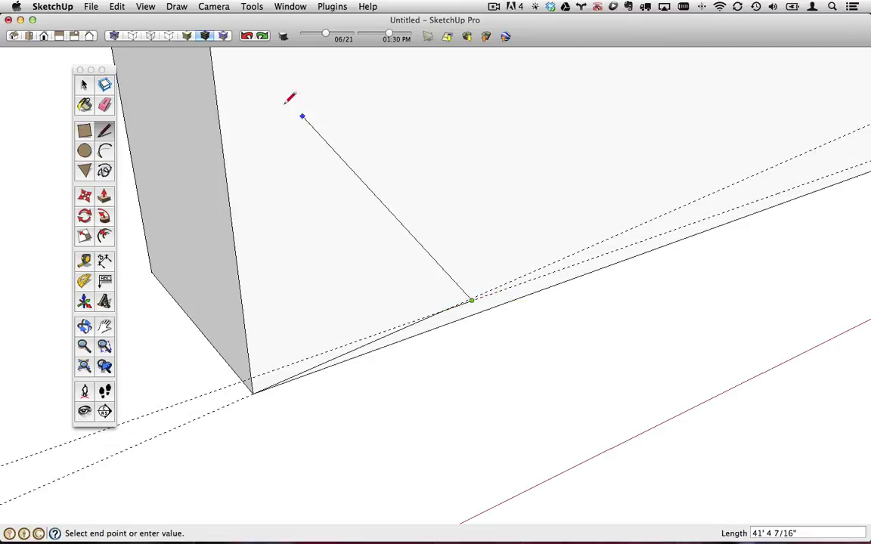
Erase the slope guide and the 30" height guide.
click(104, 104)
mouse_move(198, 438)
mouse_down()
mouse_move(198, 395)
mouse_move(566, 276)
mouse_up()
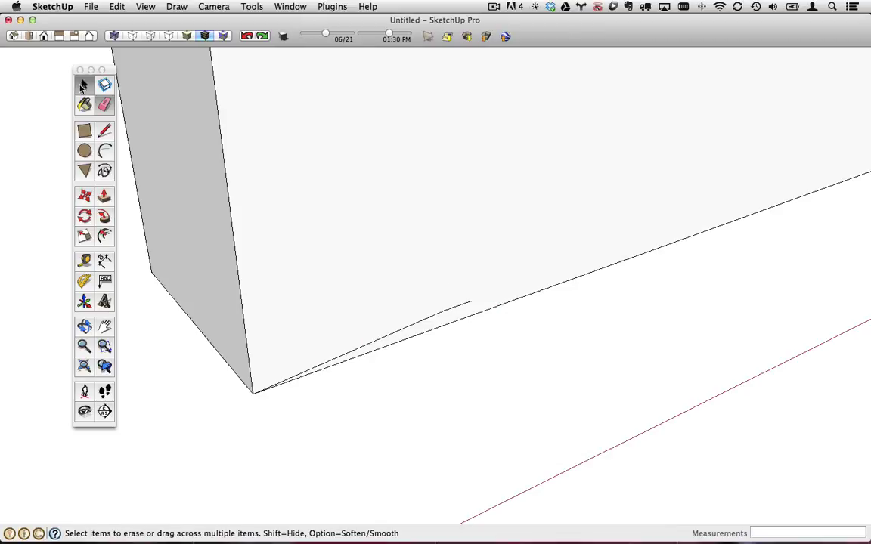
Copy the sloped ramp line and its landing from its start to the landing's end, repeating the copy 10x up the slab face.
click(83, 87)
click(436, 310)
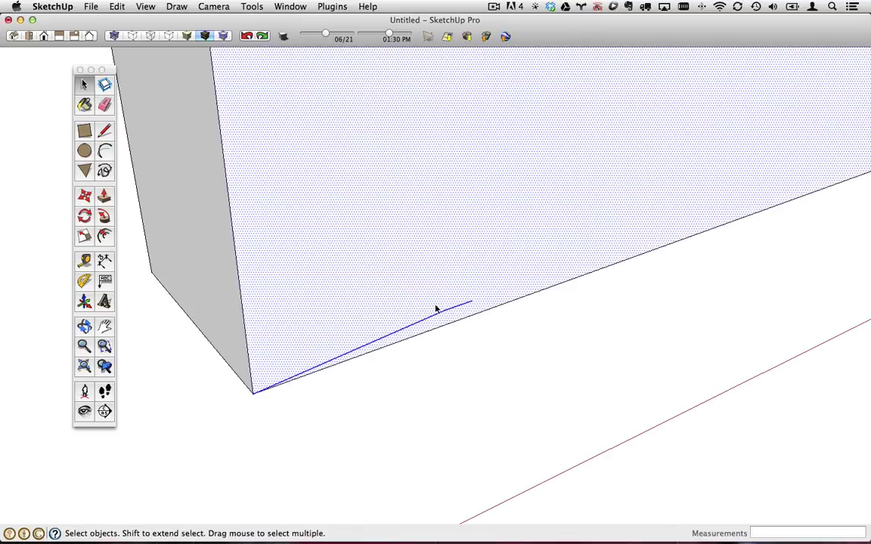
click(446, 314)
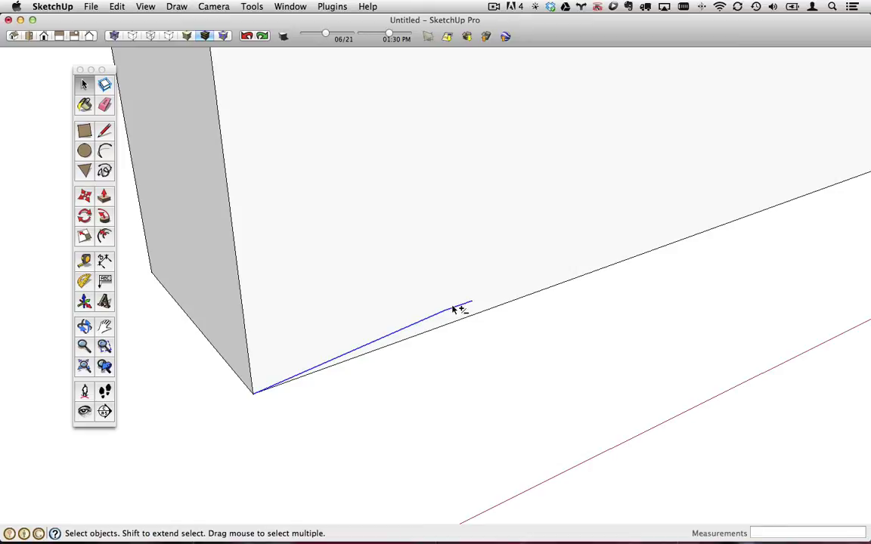
scroll(466, 303, up, 4)
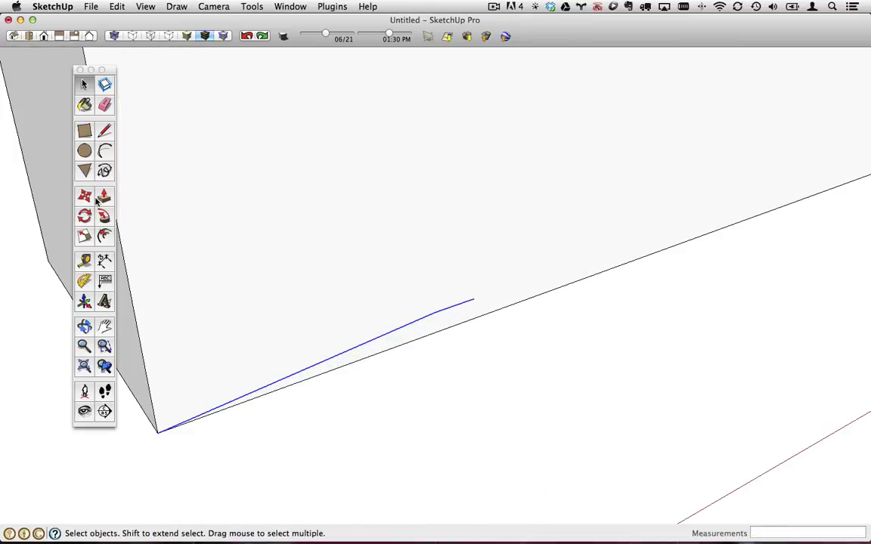
click(85, 195)
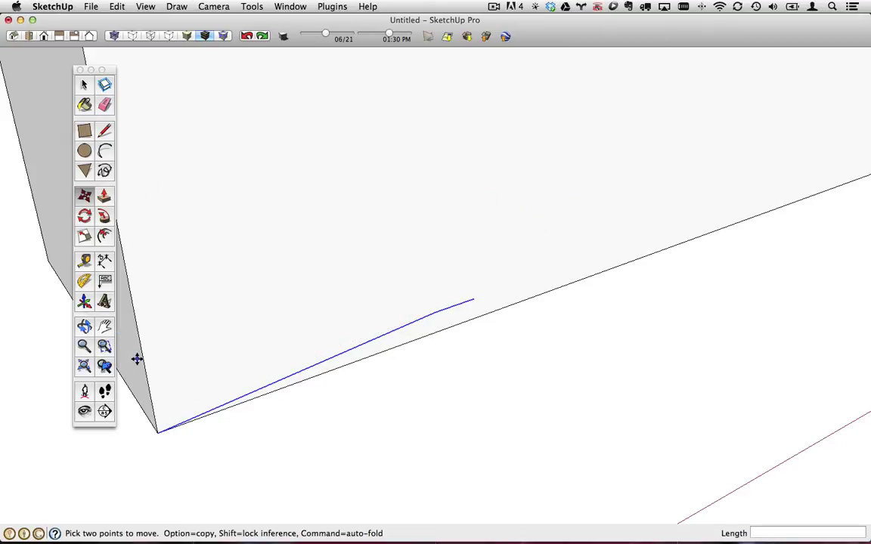
click(158, 428)
key(alt)
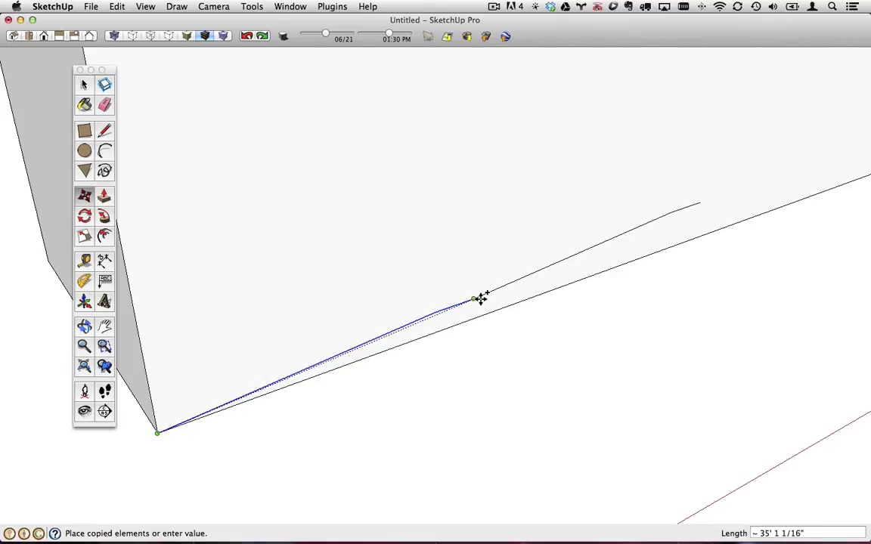
click(476, 299)
text(10x)
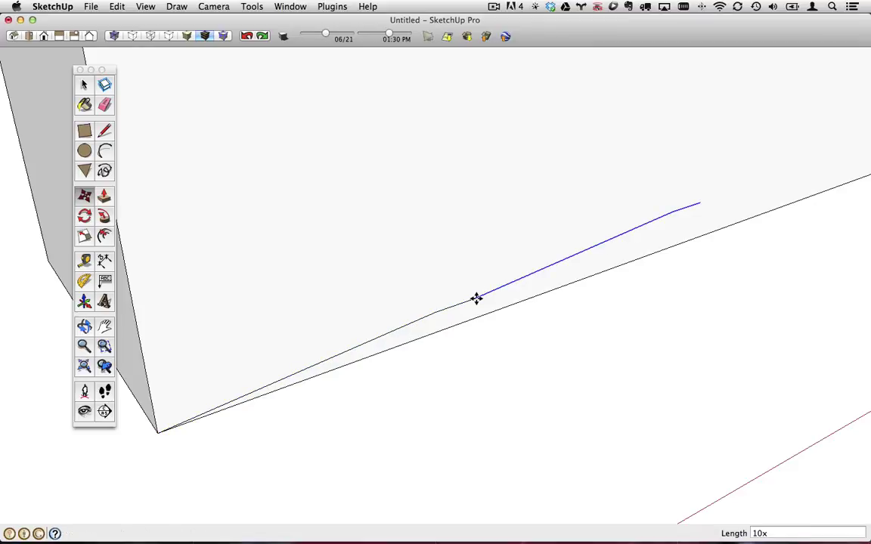
key(Return)
Add a Tape Measure guide parallel to the slab face's bottom edge, 15' above it.
middle_drag(476, 297, 574, 223)
scroll(318, 353, up, 5)
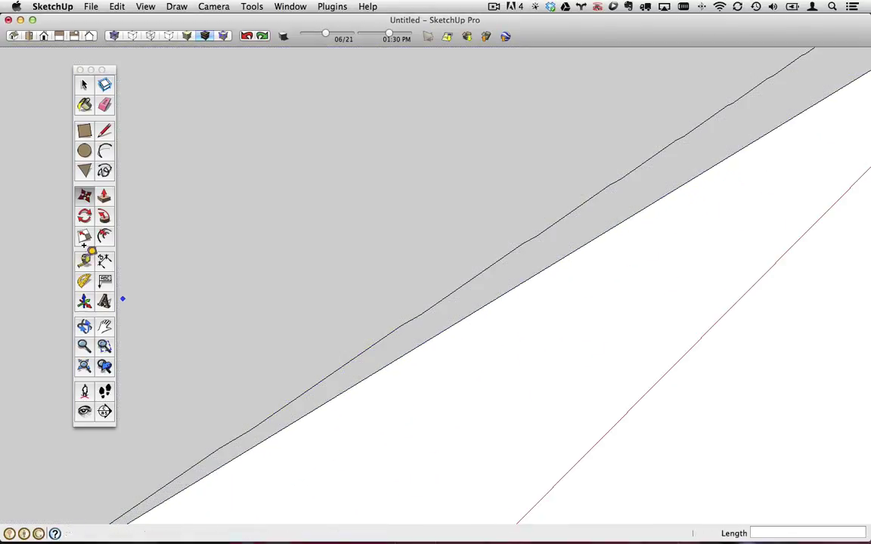
key(t)
scroll(381, 269, down, 5)
click(382, 274)
middle_drag(382, 273, 386, 367)
shift+middle_drag(776, 233, 495, 396)
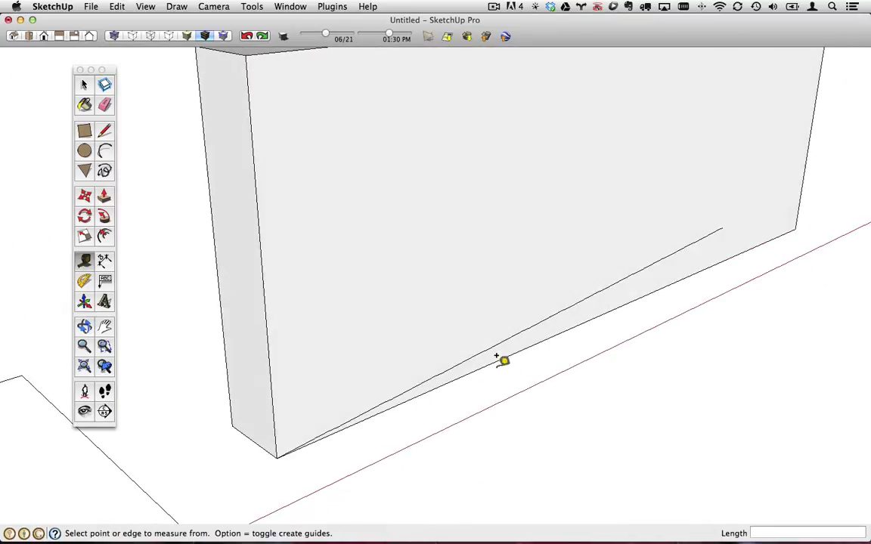
scroll(494, 356, up, 3)
click(477, 363)
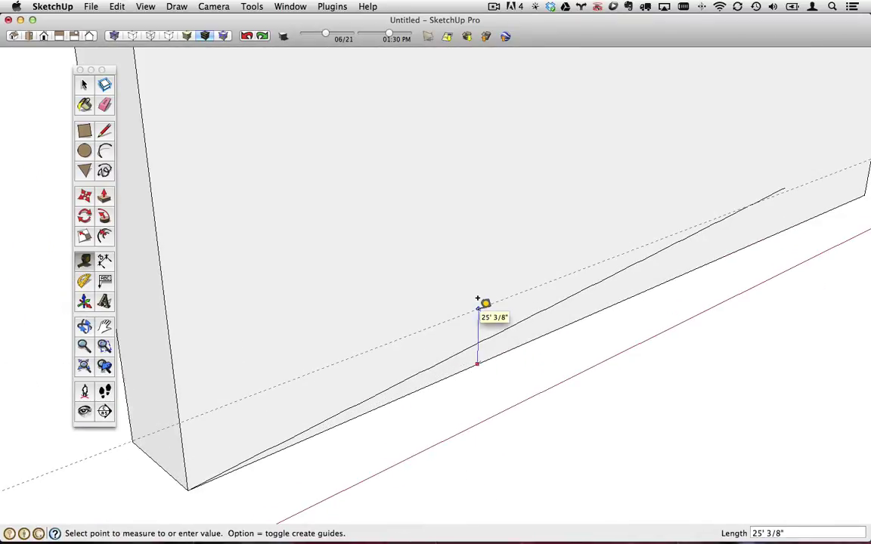
text(15)
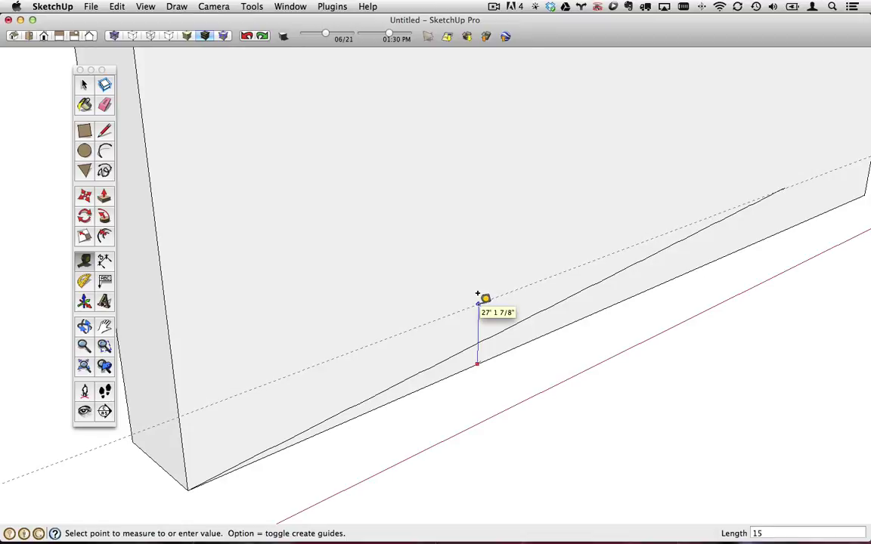
key(Return)
Draw a vertical line from the end of the landing on the 15' guide down to the slab face's bottom edge.
scroll(480, 295, down, 3)
scroll(631, 294, up, 2)
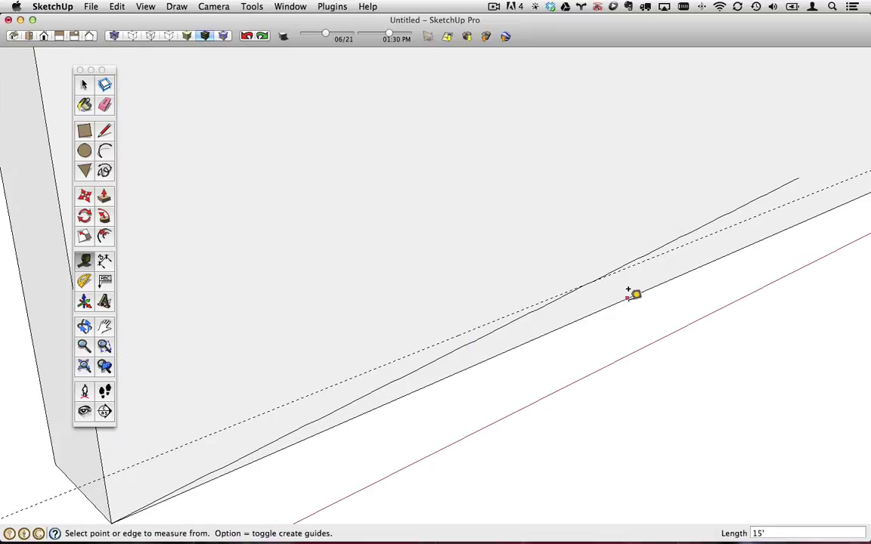
click(104, 131)
scroll(569, 278, up, 5)
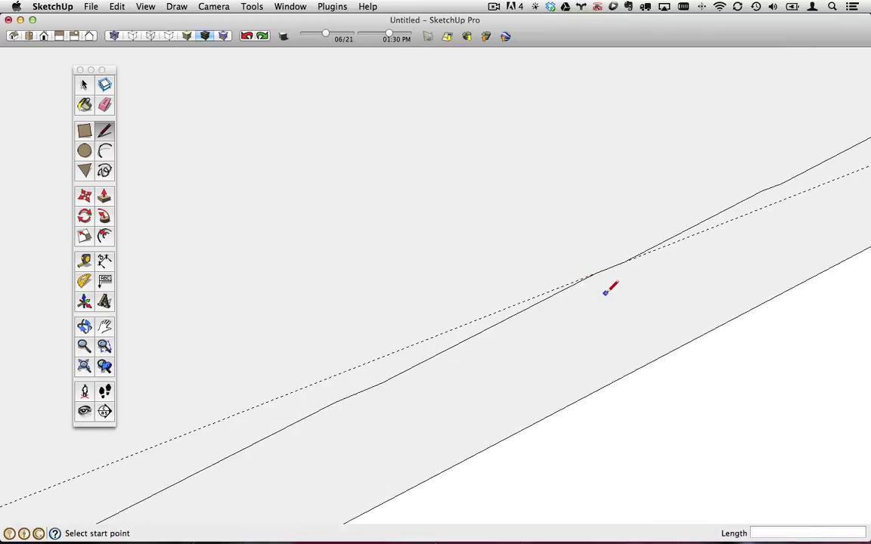
click(635, 242)
scroll(636, 241, down, 3)
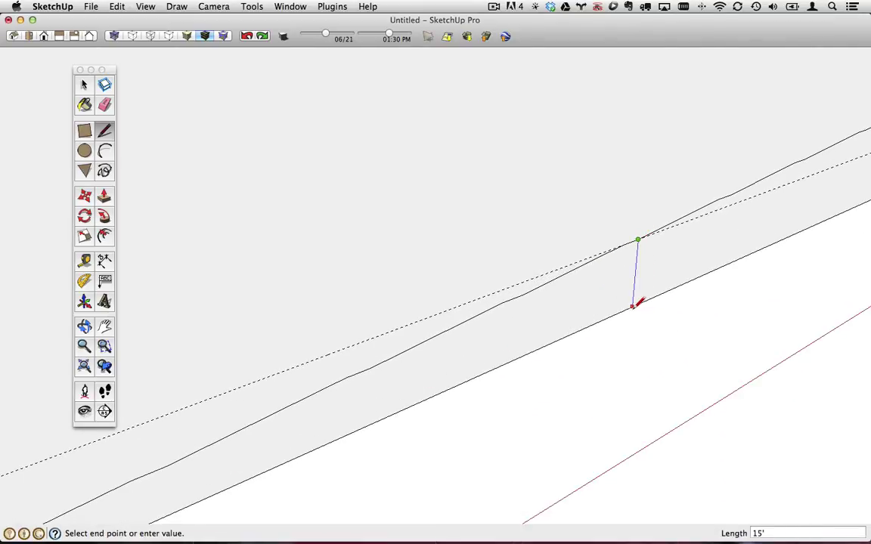
click(634, 306)
Push/Pull the slab face outside the ramp profile back through the slab's full thickness, leaving only the solid ramp.
scroll(635, 302, down, 5)
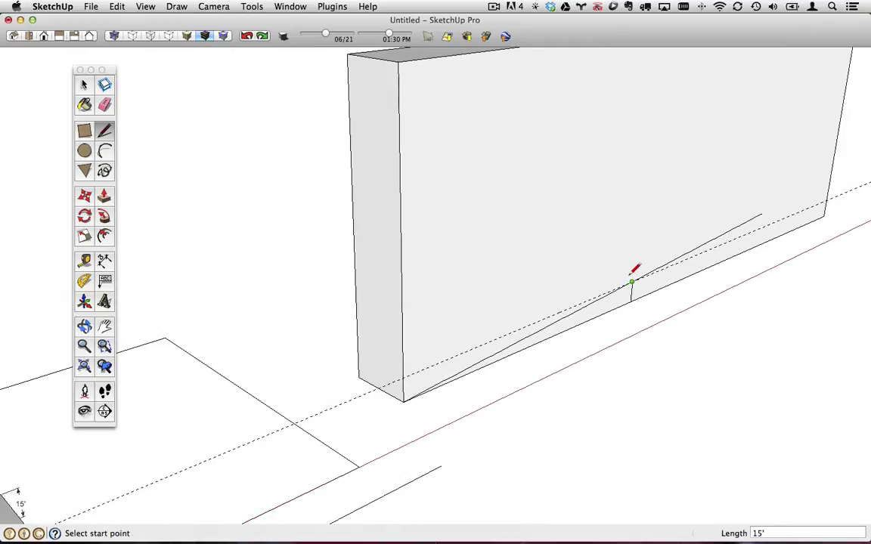
middle_drag(632, 288, 635, 291)
click(104, 195)
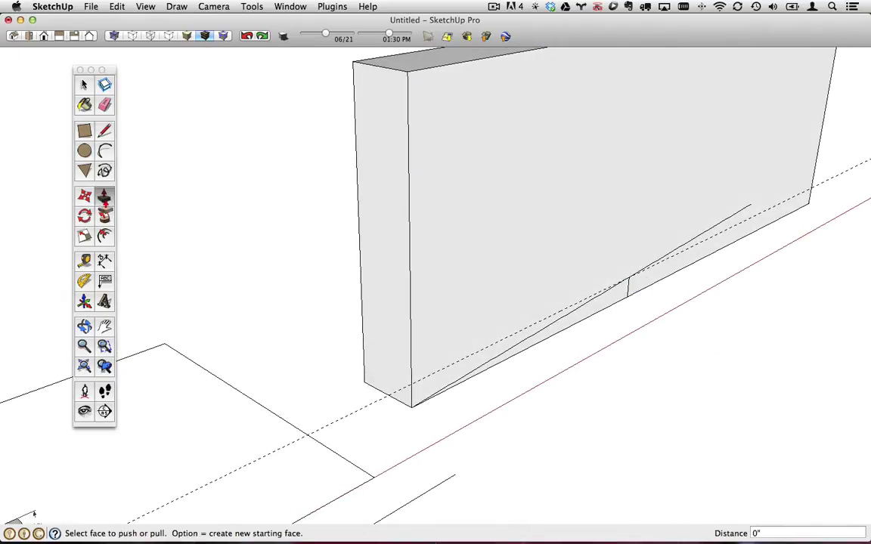
click(426, 235)
click(496, 208)
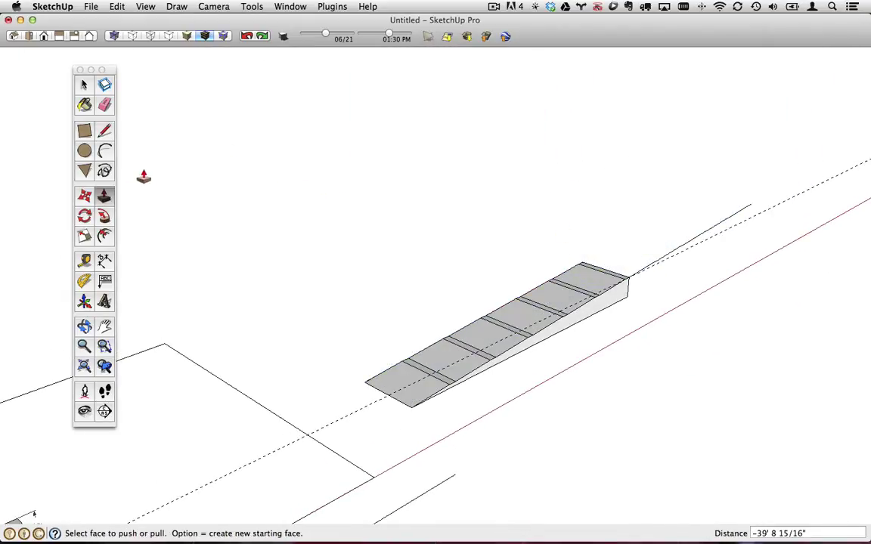
Erase the 15' guide and the leftover profile lines beyond the ramp's high end.
click(104, 107)
click(360, 412)
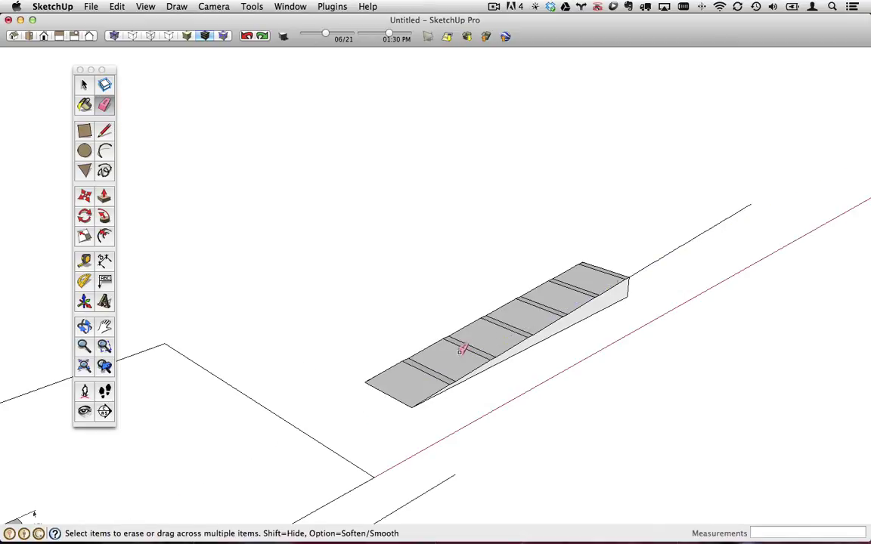
drag(647, 265, 745, 202)
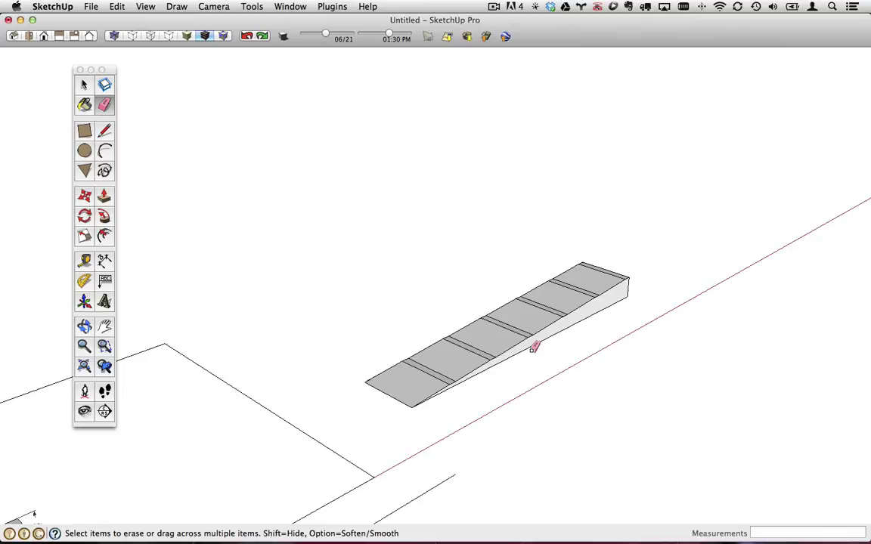
Add a Tape Measure guide on the ramp surface, 36" in from the lowest section's long edge.
scroll(474, 353, up, 3)
mouse_move(384, 365)
middle_down()
mouse_move(394, 352)
mouse_move(432, 361)
middle_up()
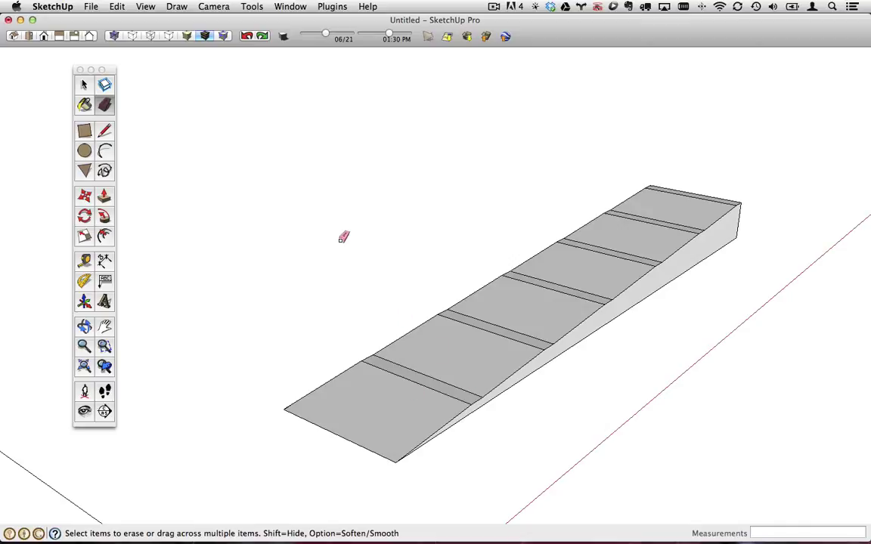
key(super+Tab)
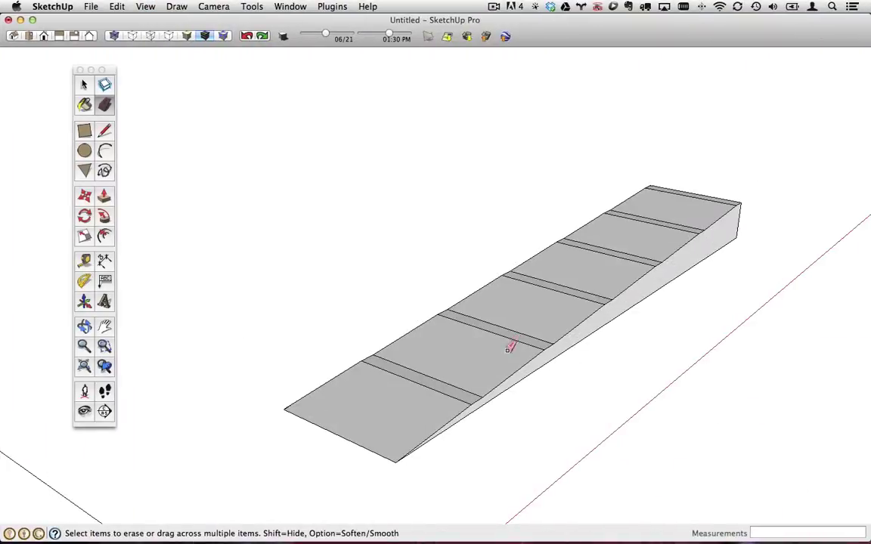
scroll(230, 333, up, 5)
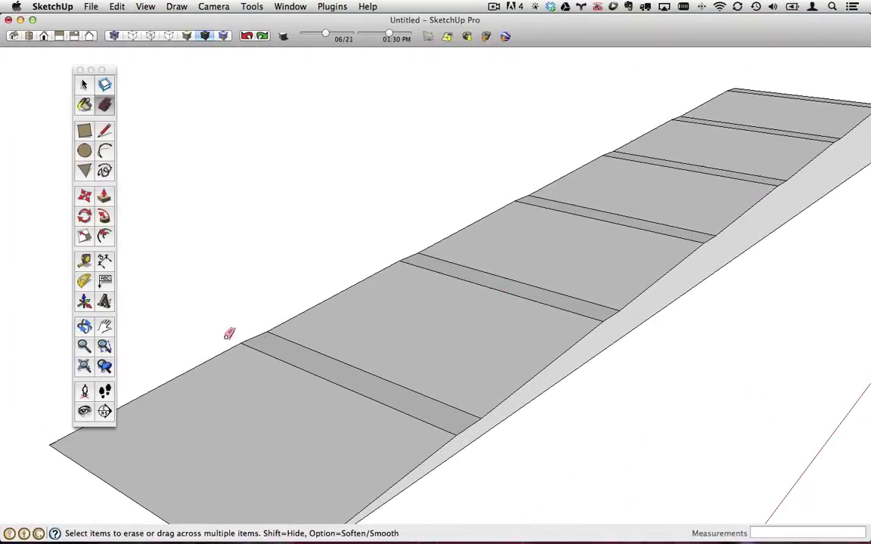
click(84, 260)
click(419, 459)
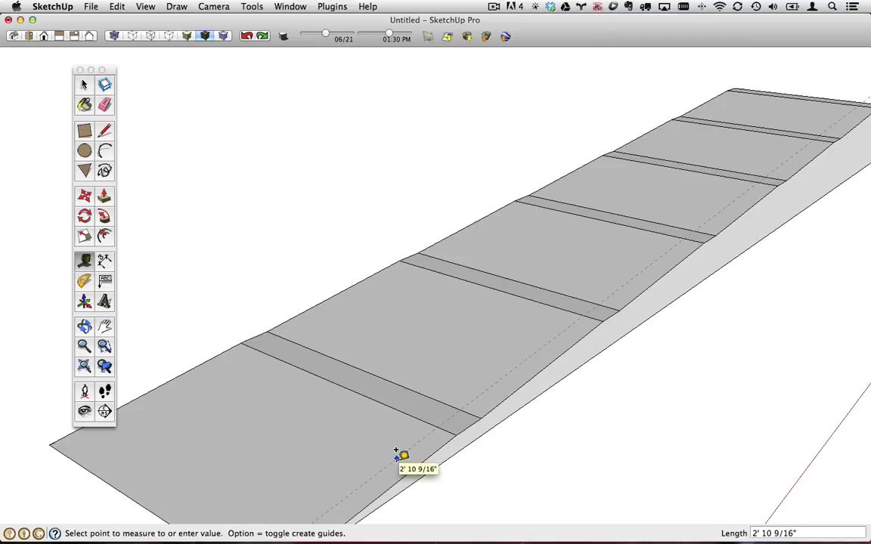
key(Return)
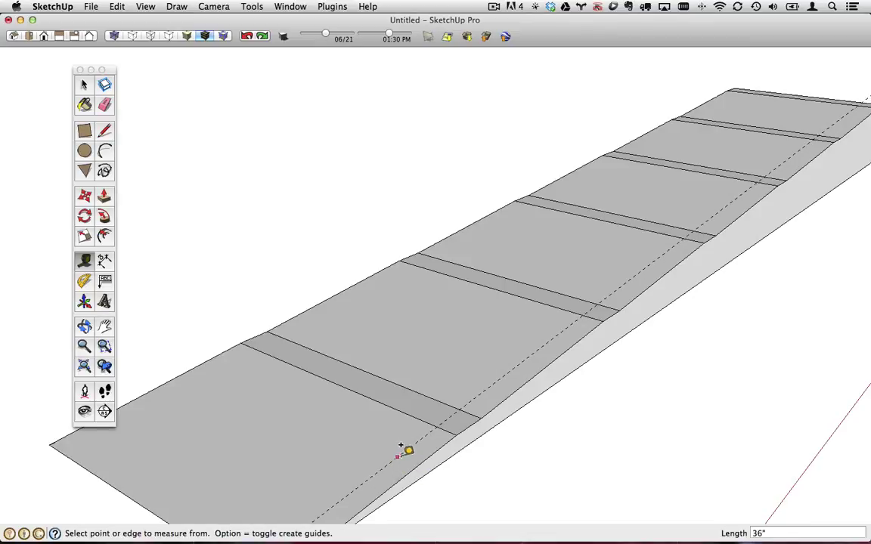
Add a second guide on the ramp surface, 60" in from the same long edge.
scroll(406, 450, up, 2)
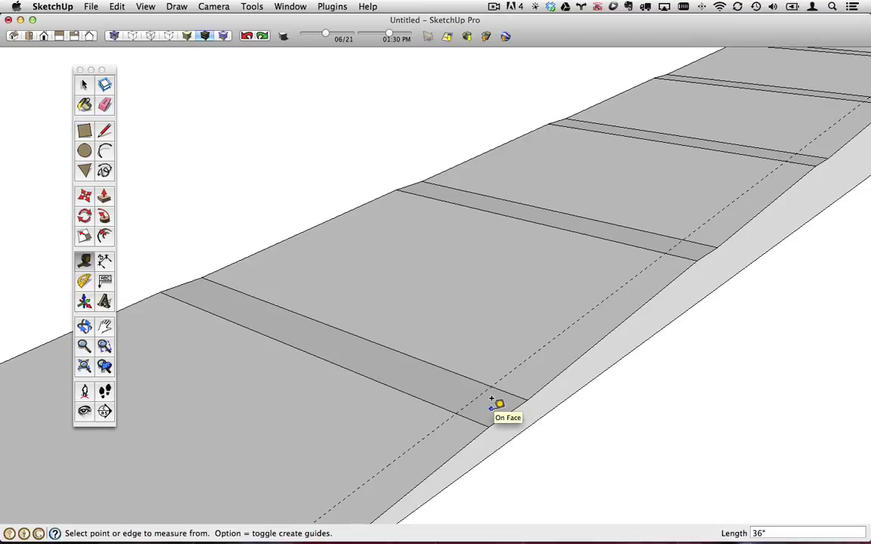
scroll(508, 393, down, 1)
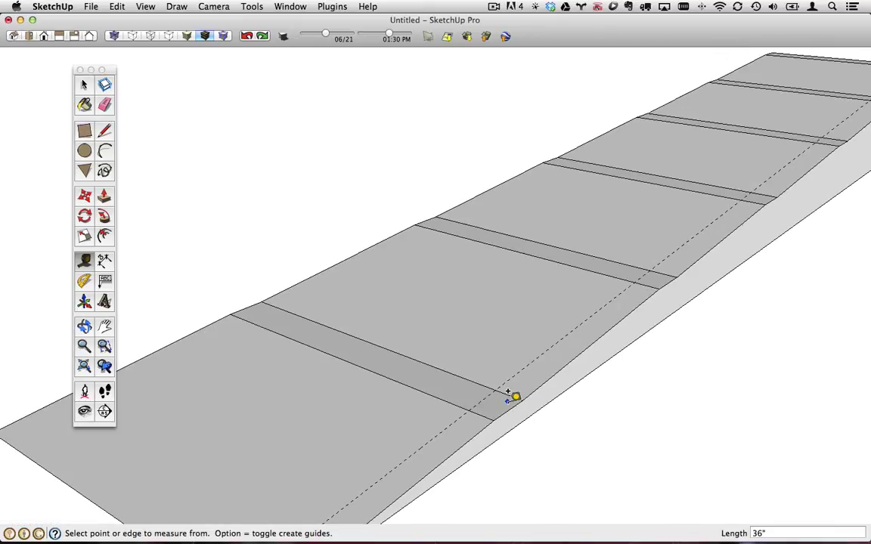
click(470, 438)
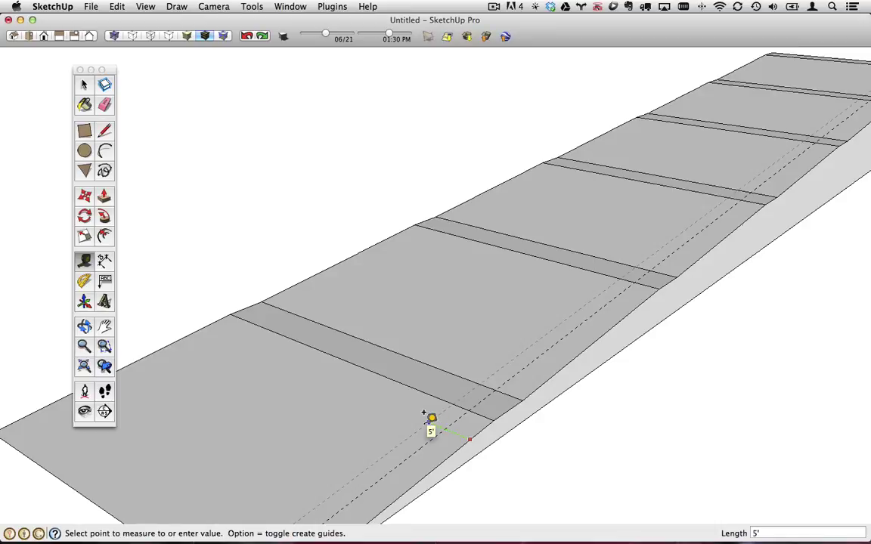
key(Return)
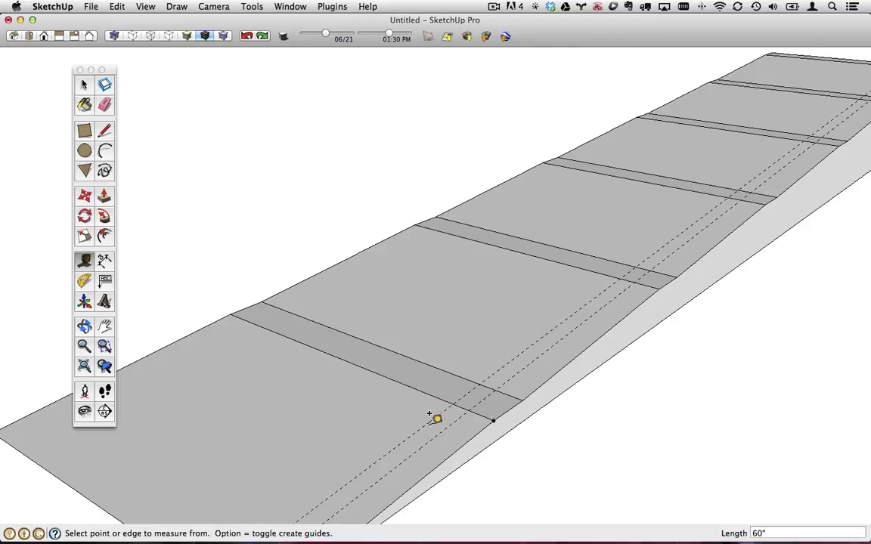
Measure the distance from the ramp's long edge to the inner guide with the Tape Measure.
scroll(451, 410, up, 5)
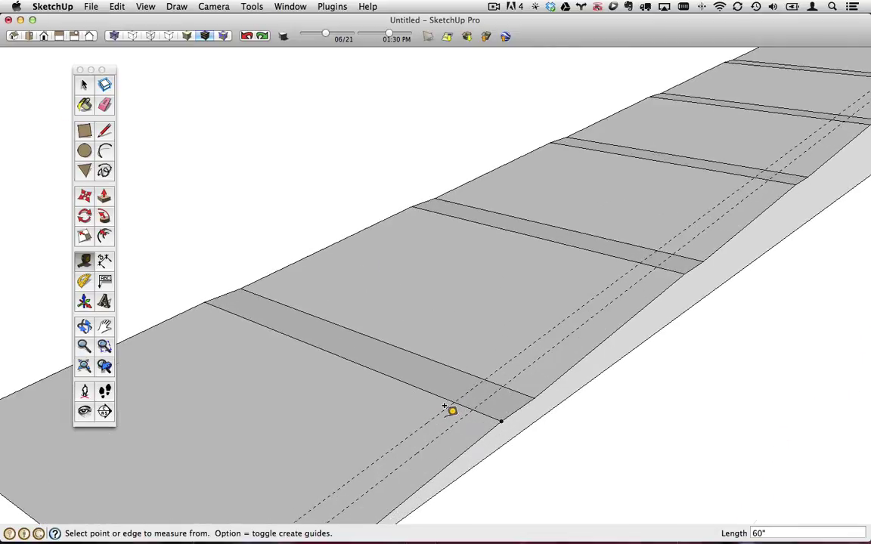
scroll(451, 410, down, 5)
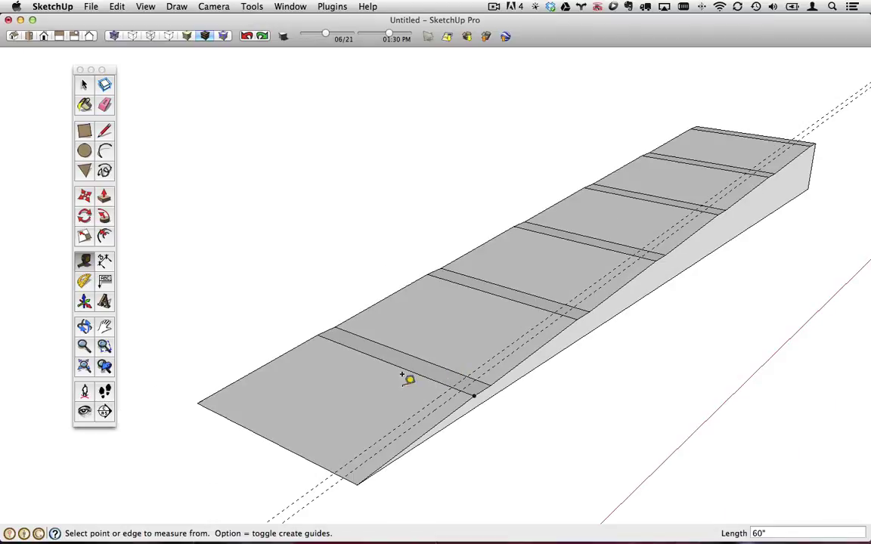
middle_drag(409, 379, 360, 389)
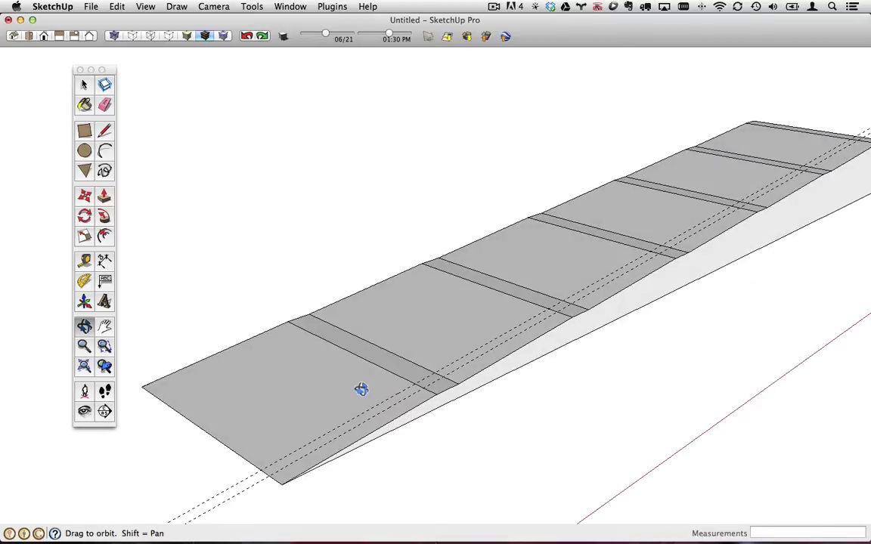
scroll(402, 398, up, 5)
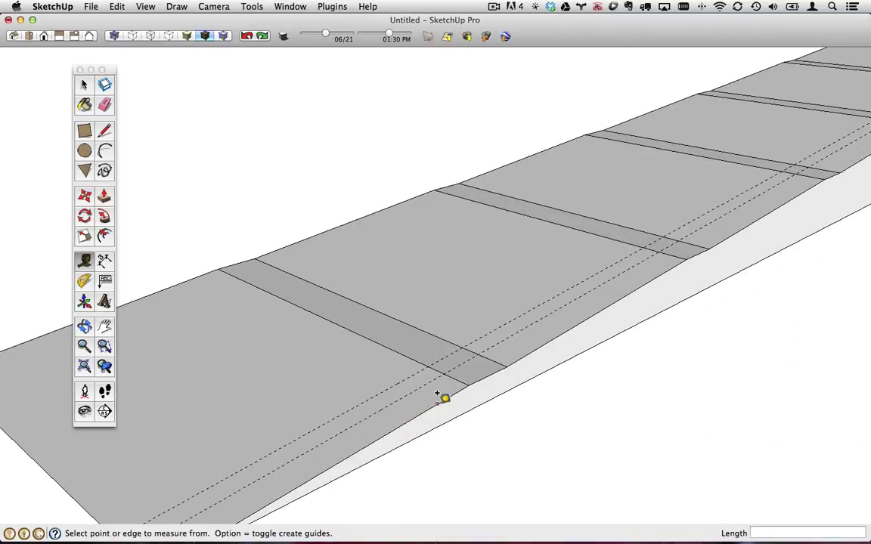
click(437, 395)
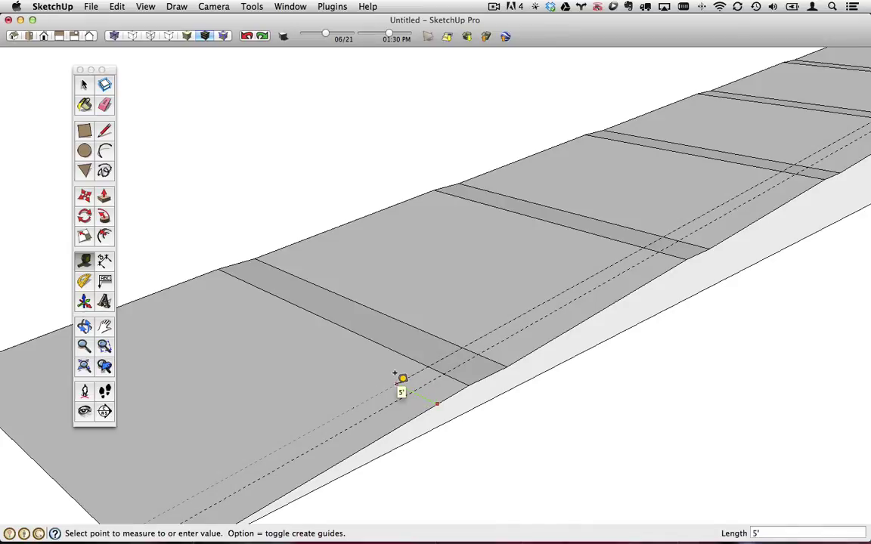
click(394, 374)
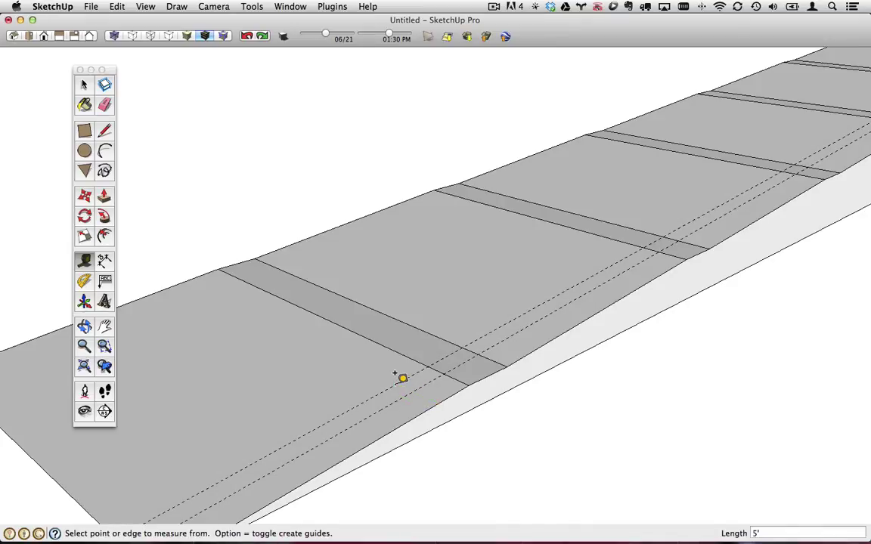
Push/Pull the ramp's opposite side face inward to the 60" guide to narrow the ramp.
scroll(402, 377, down, 3)
middle_drag(402, 377, 602, 367)
click(104, 198)
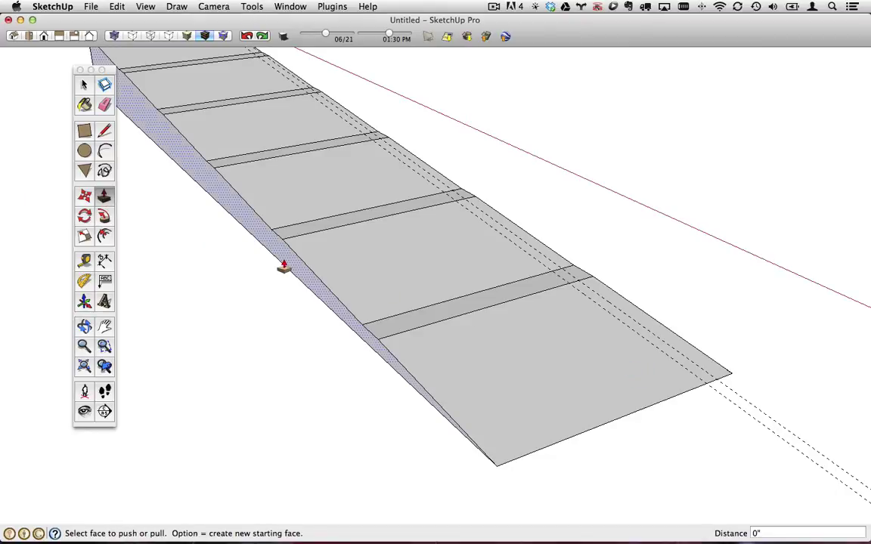
drag(257, 240, 566, 292)
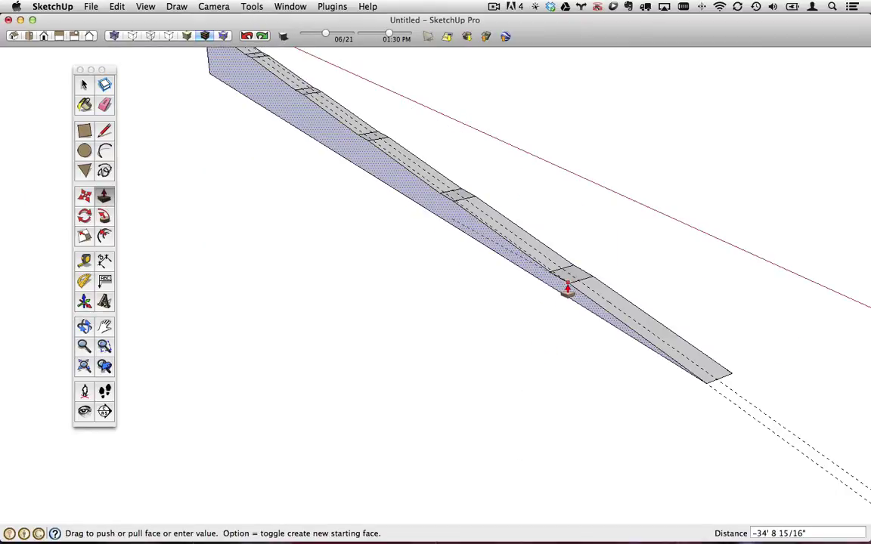
Erase the two construction guides running along the ramp.
middle_drag(626, 321, 134, 140)
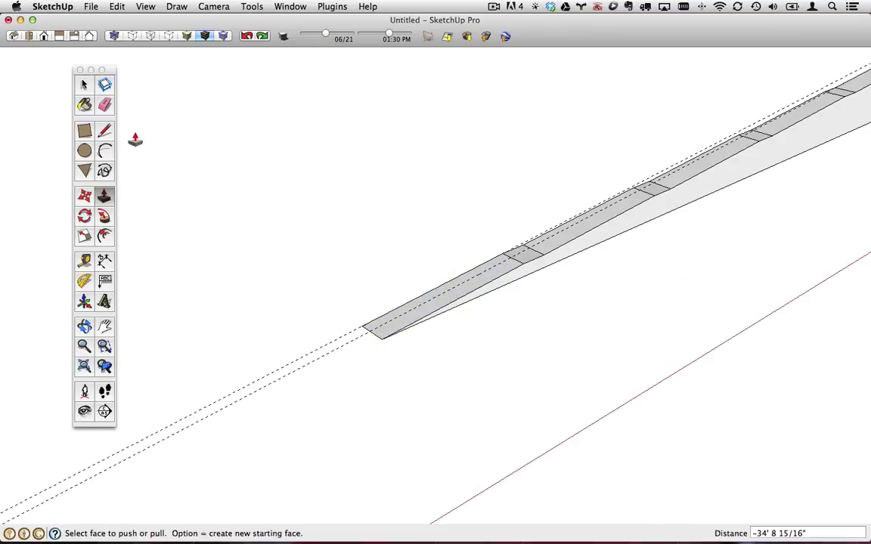
click(105, 106)
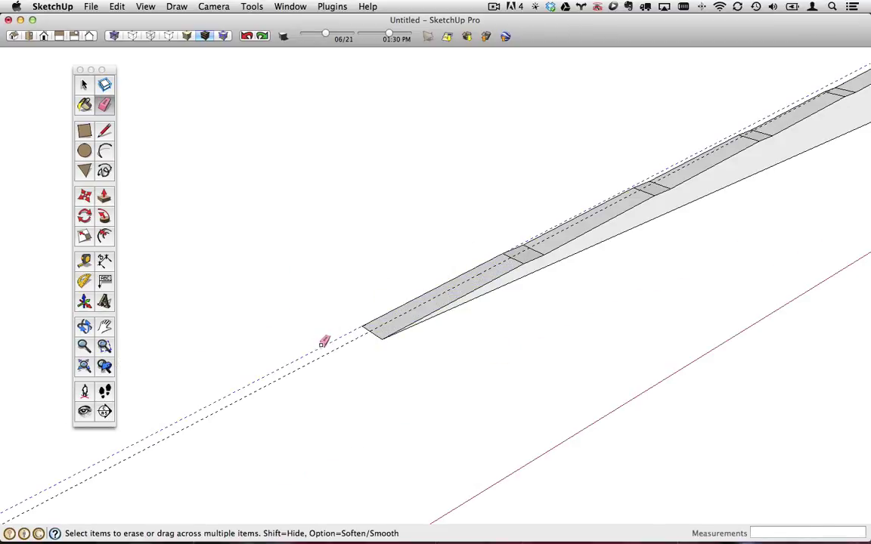
mouse_move(401, 362)
middle_down()
mouse_move(695, 248)
mouse_move(718, 255)
mouse_move(694, 278)
mouse_move(640, 272)
mouse_move(680, 258)
middle_up()
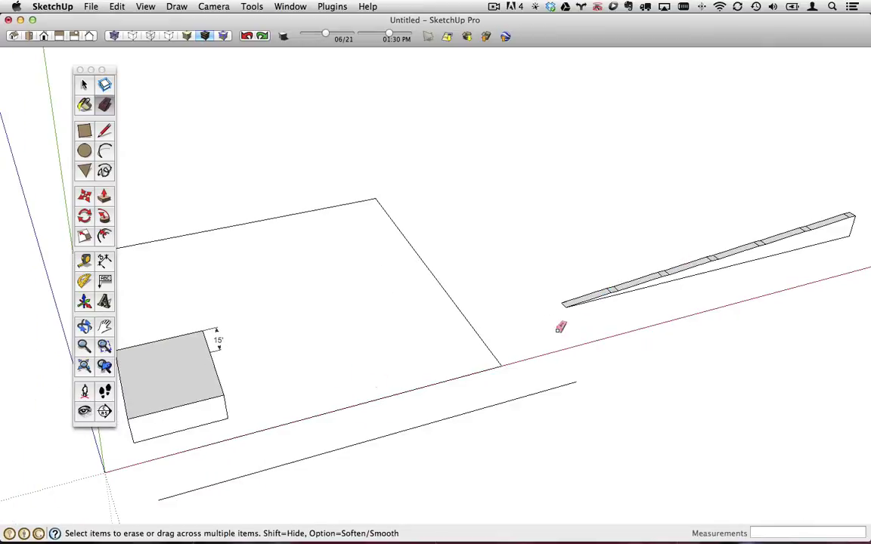
mouse_move(634, 277)
middle_down()
mouse_move(704, 303)
mouse_move(612, 294)
middle_up()
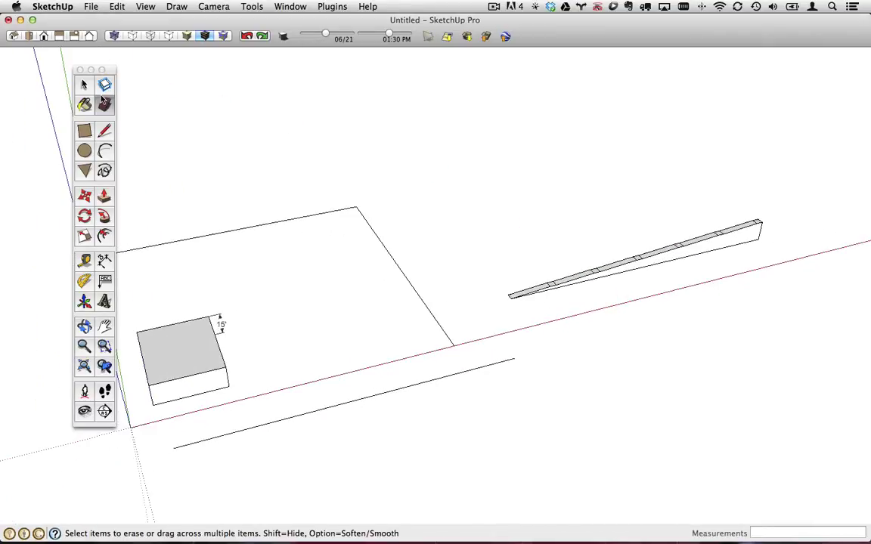
Select the entire ramp and make it a group.
click(84, 85)
mouse_move(475, 178)
mouse_down()
mouse_move(746, 334)
mouse_move(755, 286)
mouse_up()
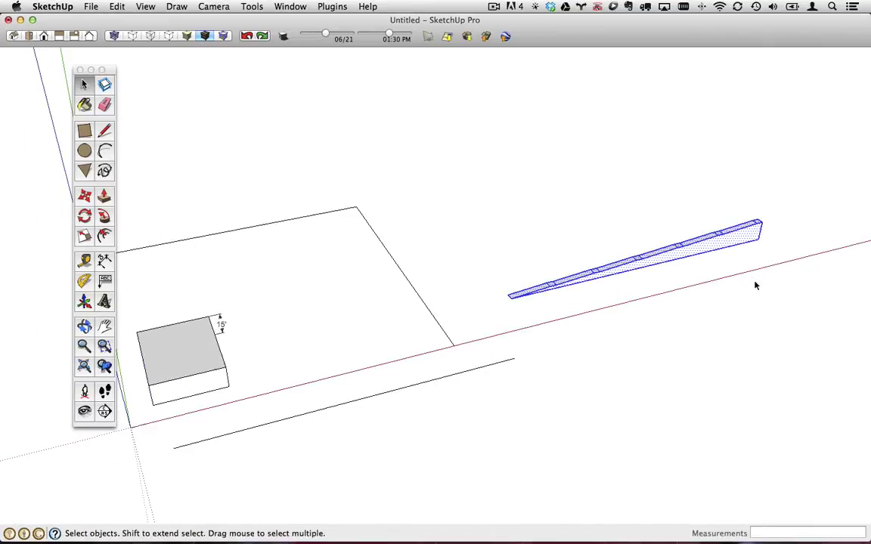
right_click(730, 243)
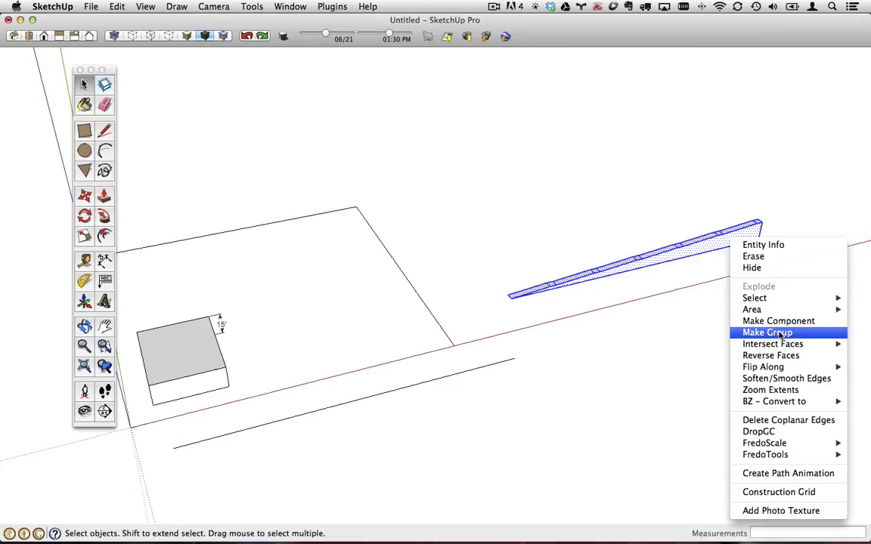
click(760, 332)
Try to move the ramp group by the top corner of its high end.
click(84, 196)
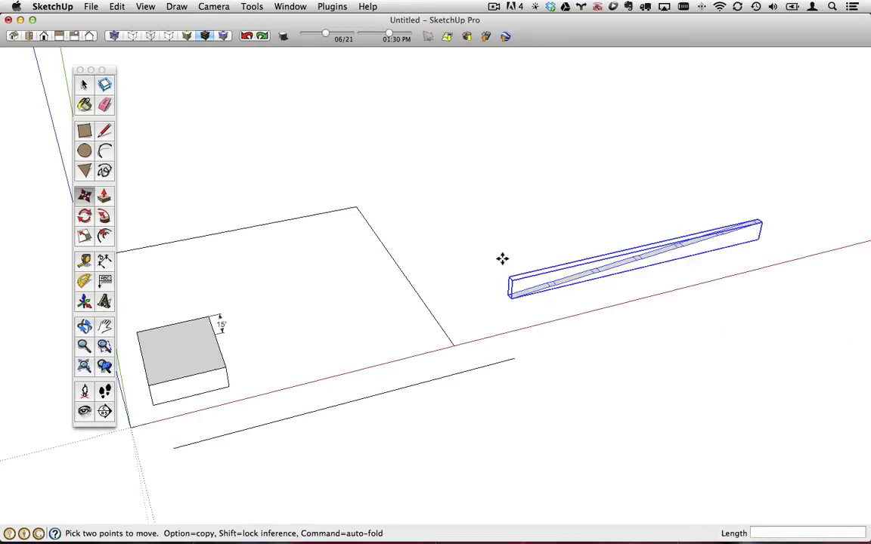
click(760, 222)
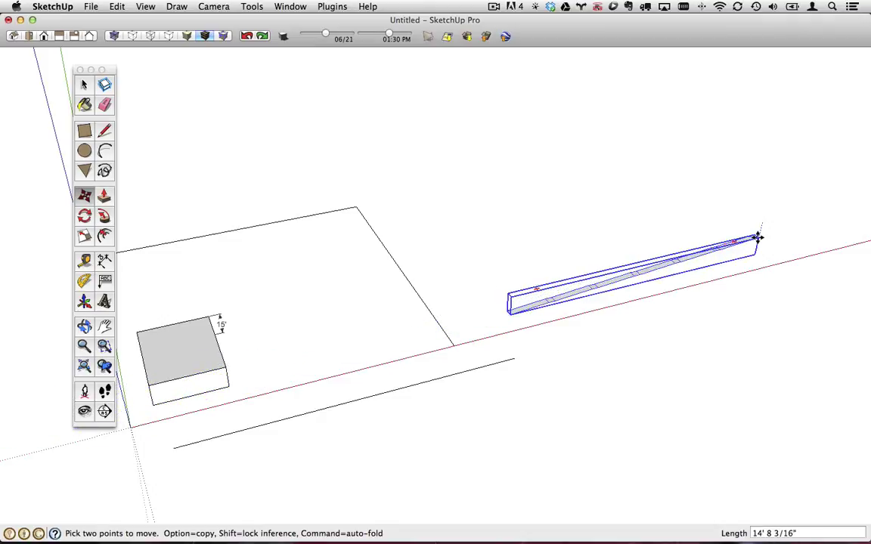
scroll(763, 248, up, 2)
scroll(763, 248, up, 1)
click(764, 248)
Mirror the ramp group along the red axis with a scale of -1 so its high end faces the raised block.
key(s)
scroll(369, 328, up, 3)
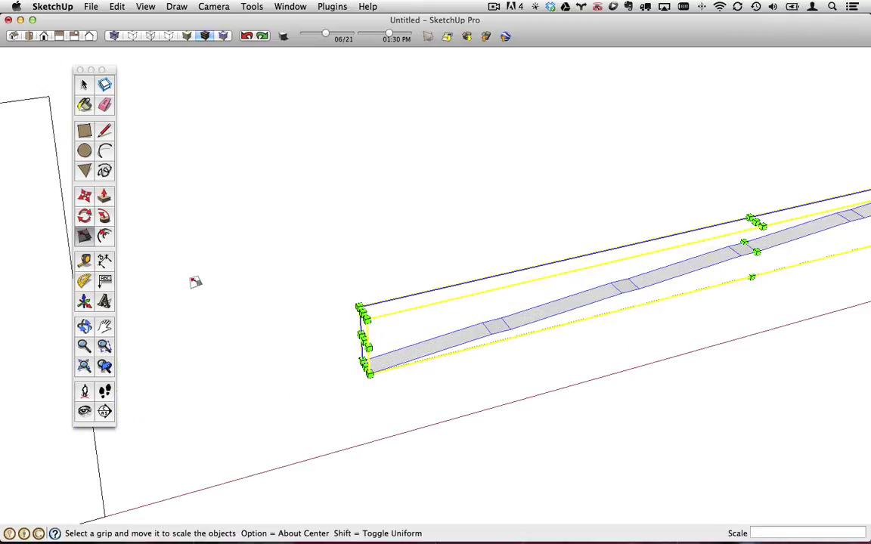
middle_drag(249, 325, 378, 348)
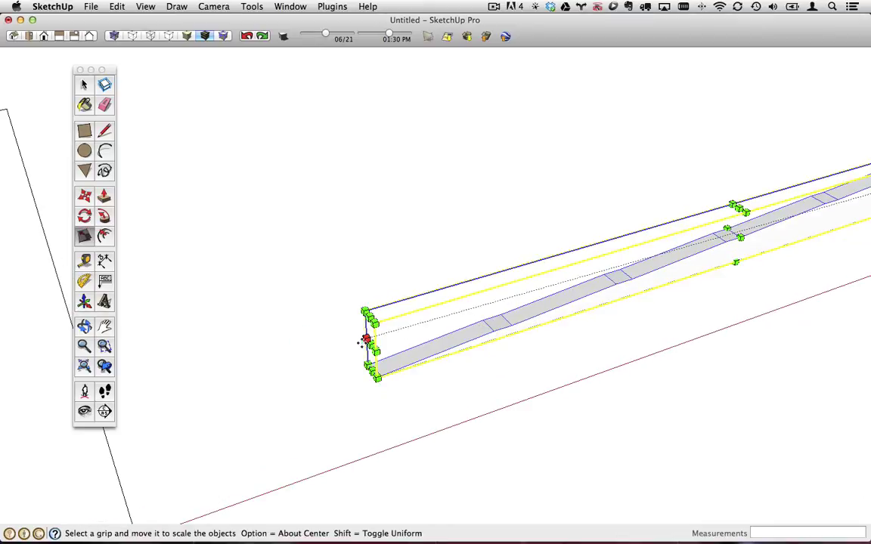
drag(371, 344, 850, 226)
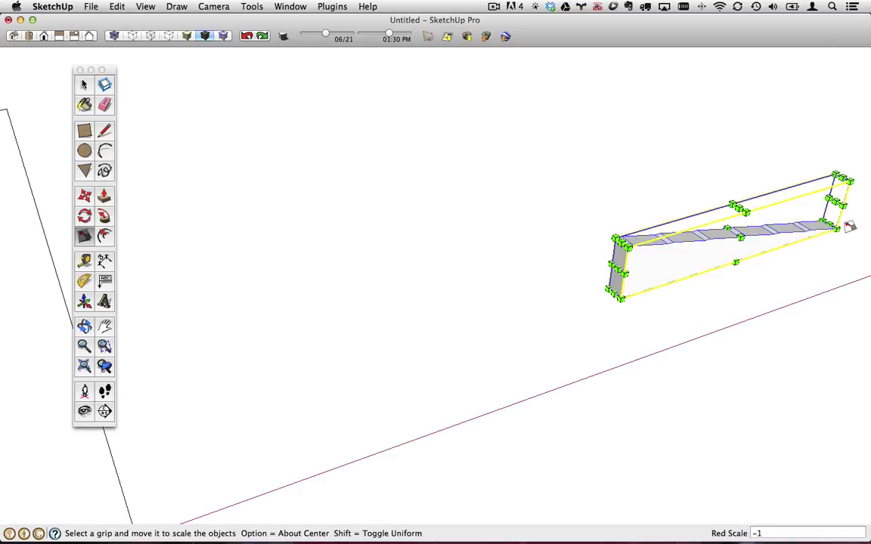
scroll(850, 226, down, 5)
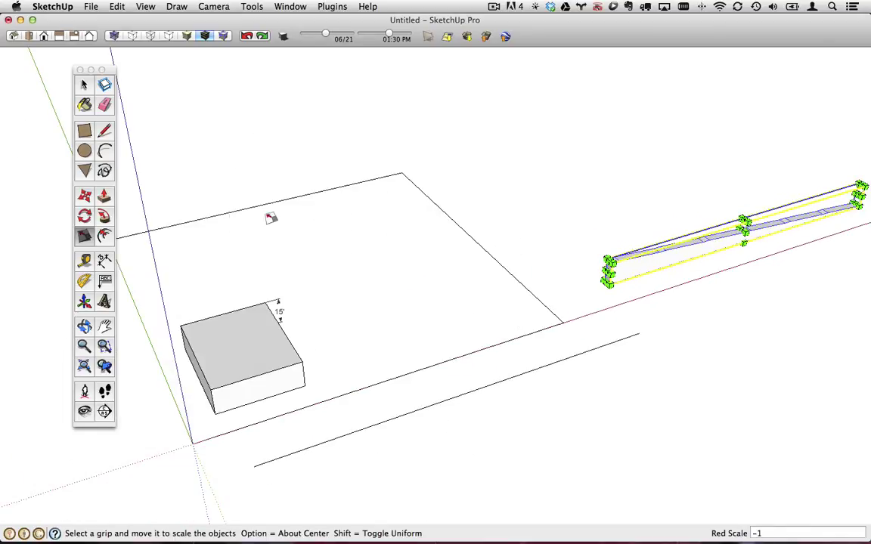
Move the ramp group so the top corner of its high end meets the raised block's top corner.
click(84, 196)
scroll(682, 300, up, 3)
click(680, 287)
scroll(680, 287, down, 5)
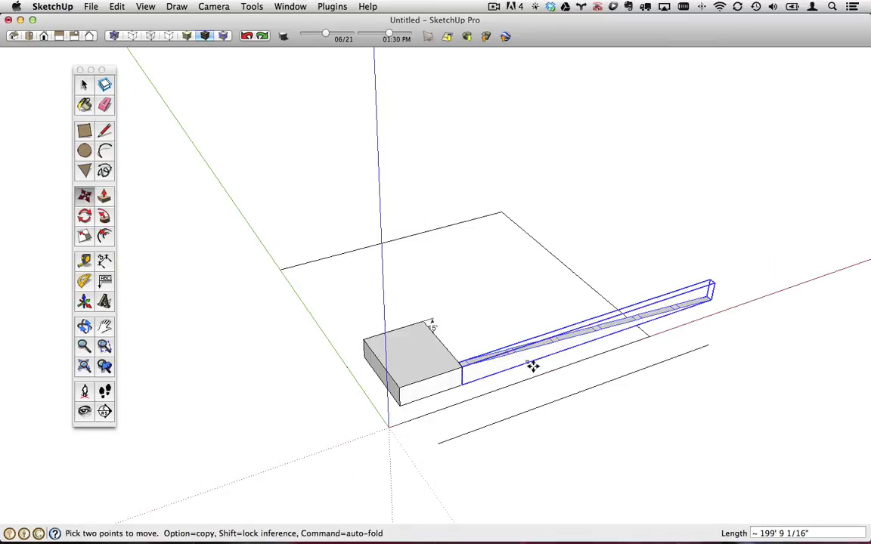
Move the ramp group about 208' along the red axis, away from the raised block.
middle_drag(530, 364, 484, 387)
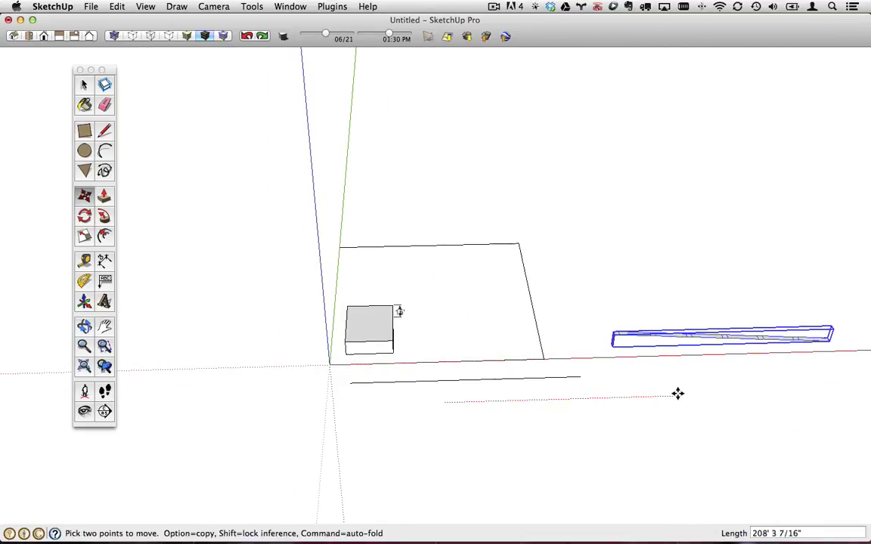
middle_drag(677, 394, 607, 370)
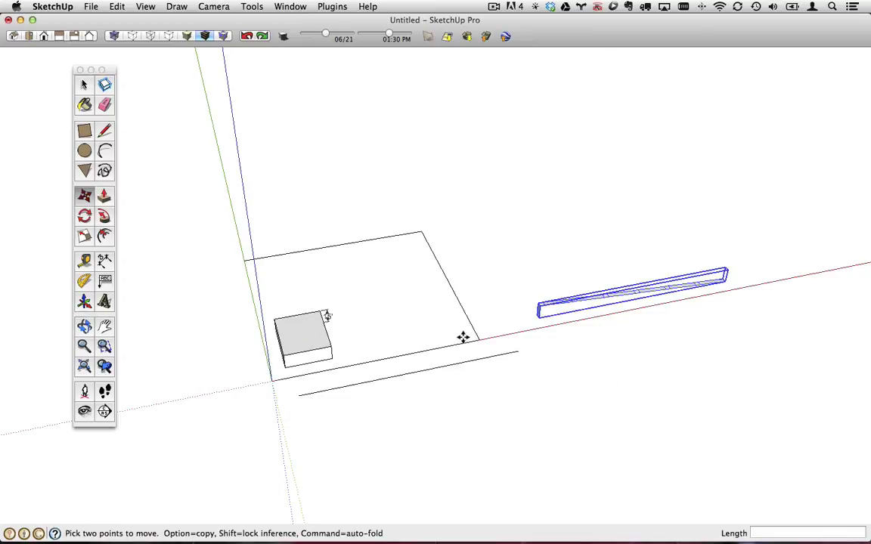
middle_drag(463, 337, 527, 342)
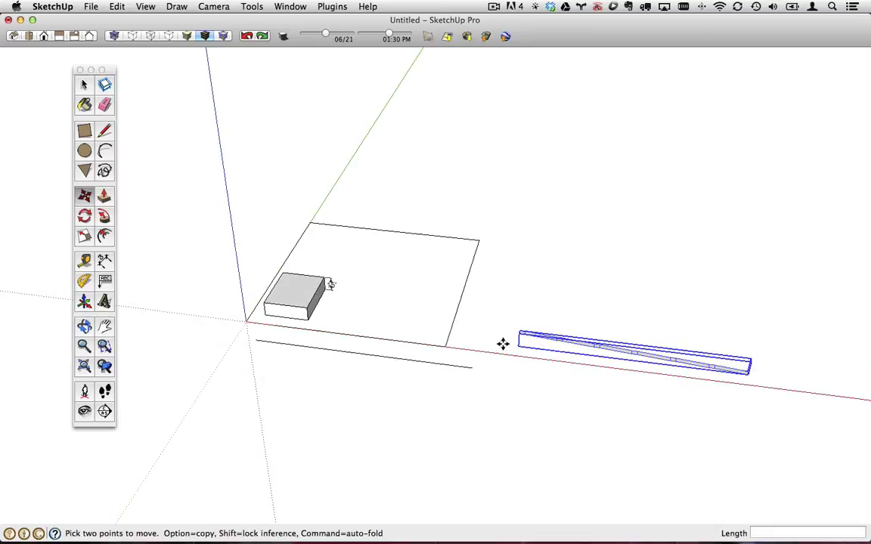
click(84, 85)
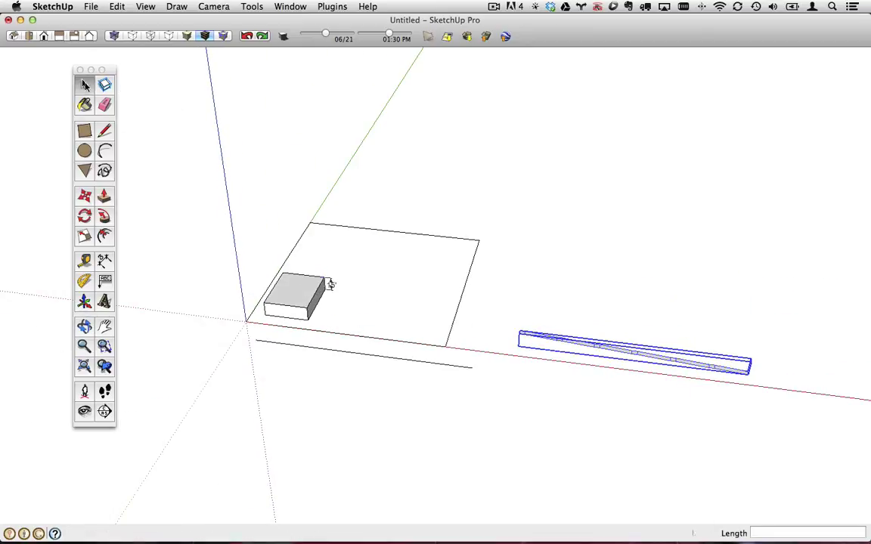
Draw a shallow arc on the site surface beside the raised block.
click(104, 150)
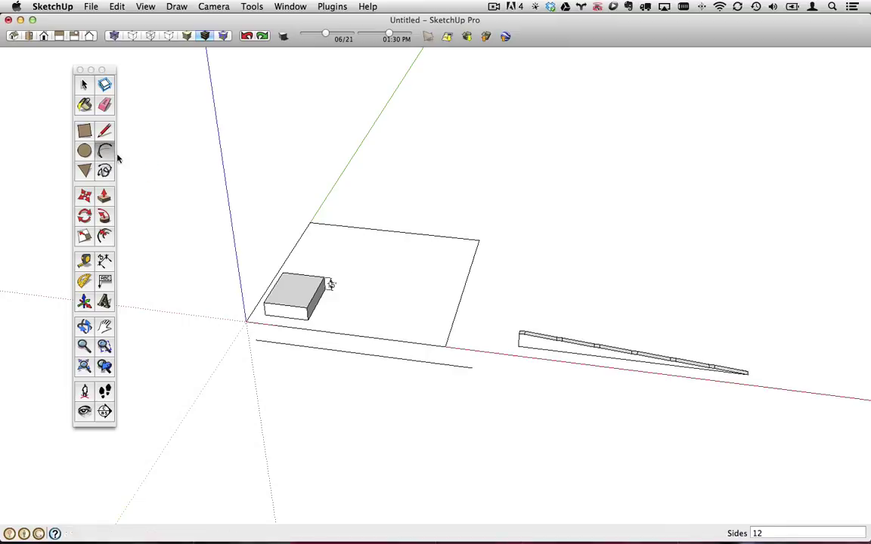
scroll(356, 272, up, 5)
click(375, 306)
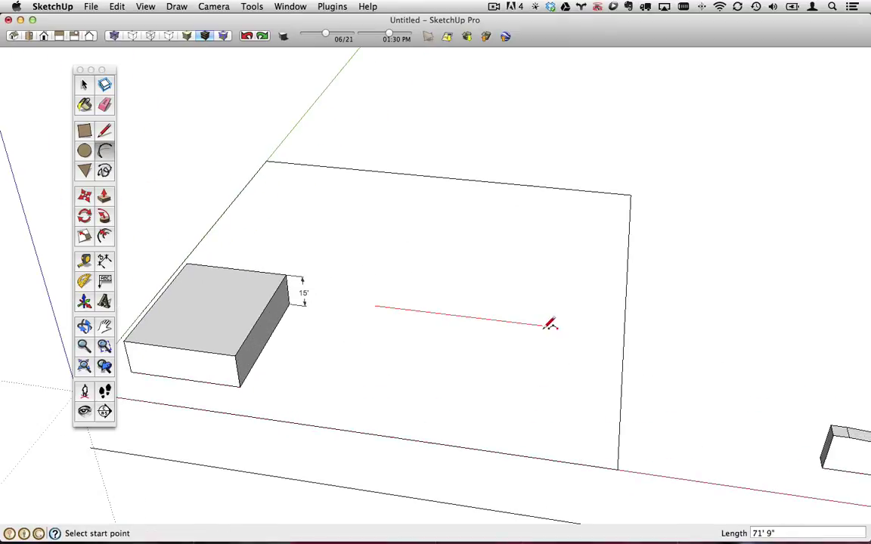
click(527, 312)
click(533, 306)
Offset the arc outward by about 8' 9" to form a second parallel curve.
middle_drag(533, 306, 431, 335)
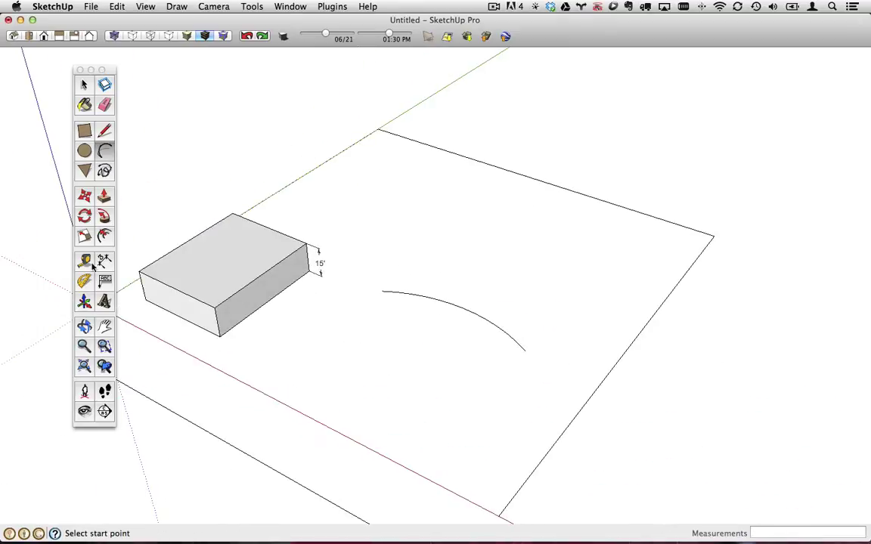
click(106, 235)
click(442, 308)
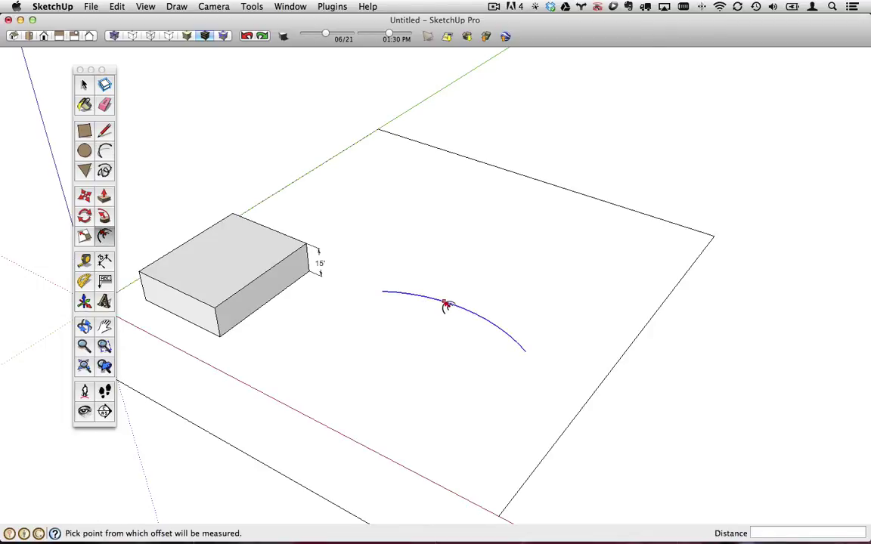
click(447, 306)
click(465, 297)
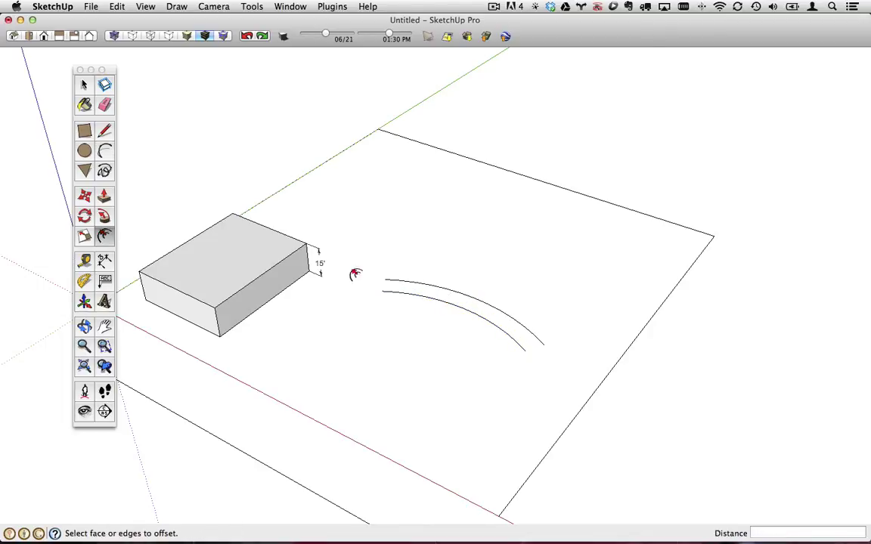
Close both ends of the two parallel arcs with straight lines to form a curved face.
click(103, 131)
click(383, 291)
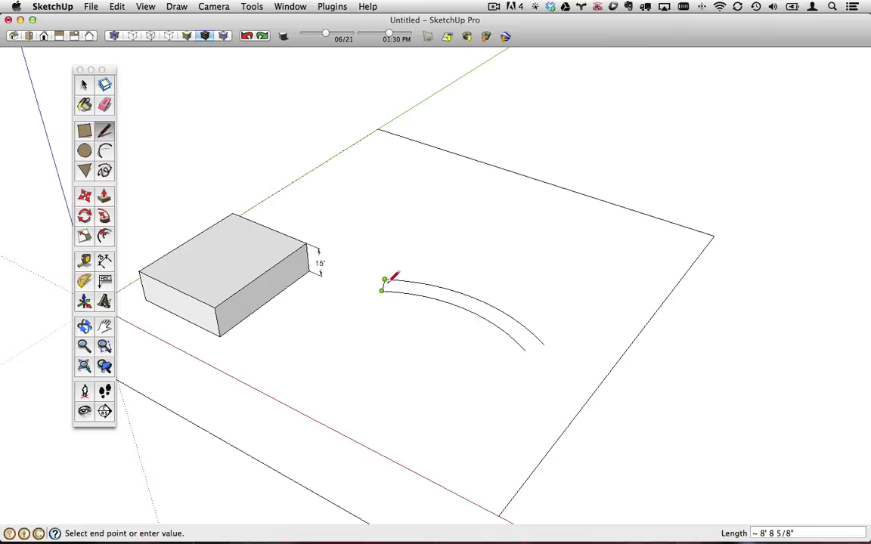
click(385, 280)
key(Escape)
click(525, 351)
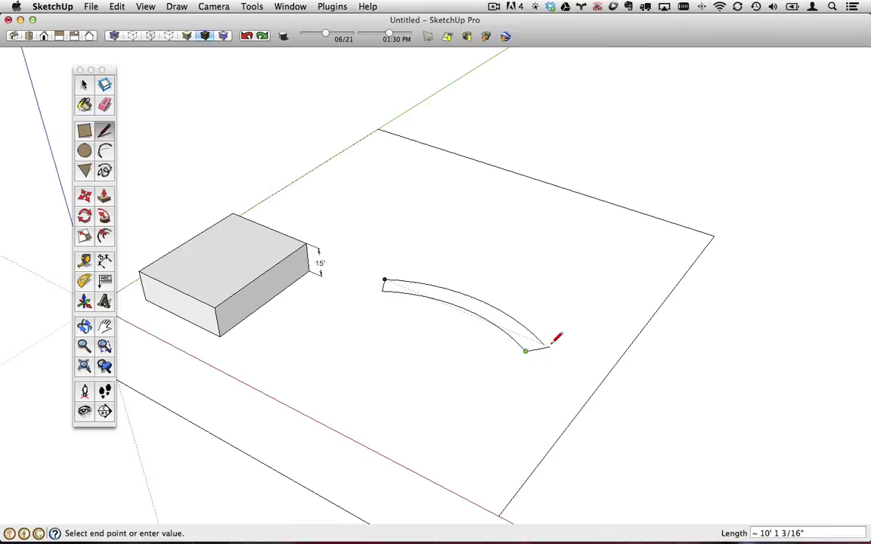
click(544, 345)
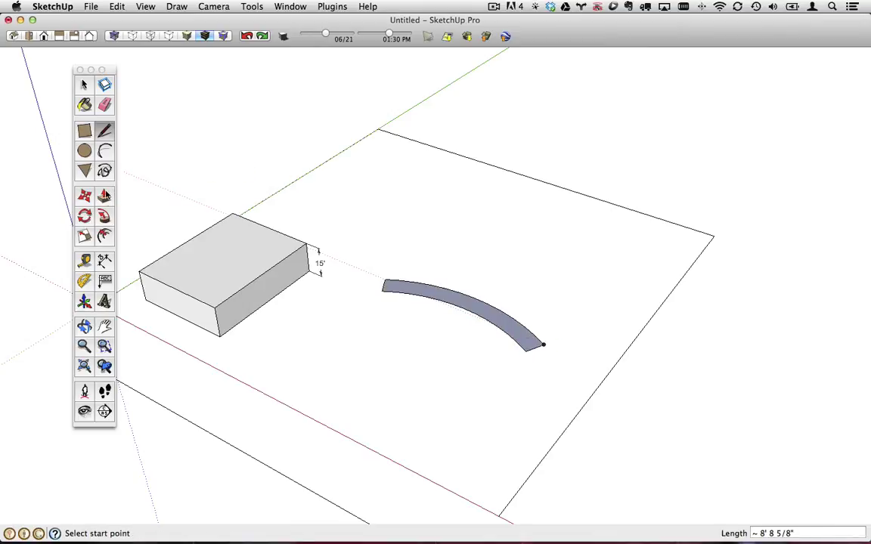
Push/Pull the curved face upward about 12' 8".
key(p)
click(441, 302)
click(494, 302)
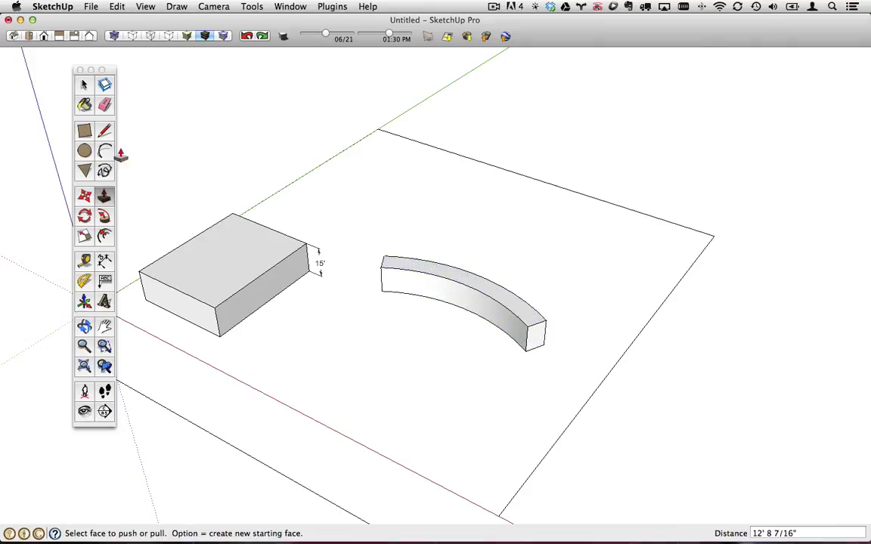
Move the top edge at the curved solid's end farthest from the block down to its base, forming a sloped ramp.
click(85, 86)
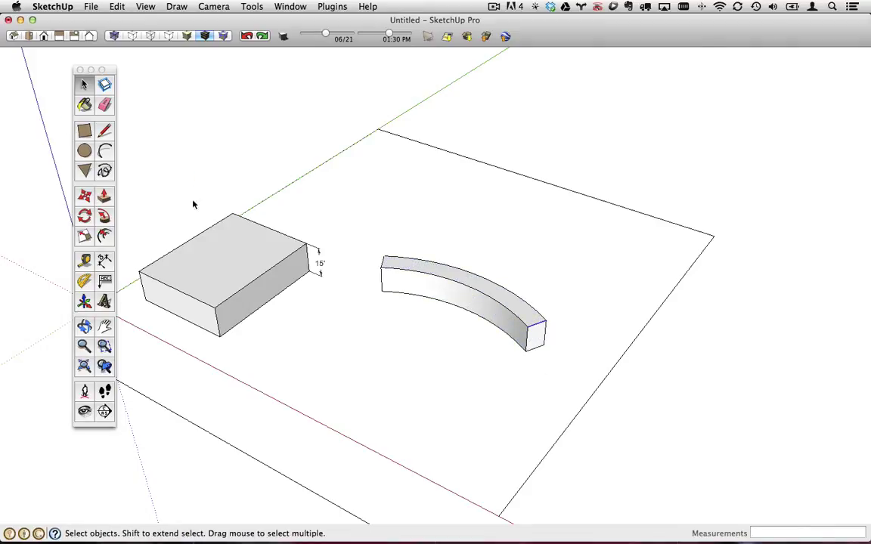
click(84, 196)
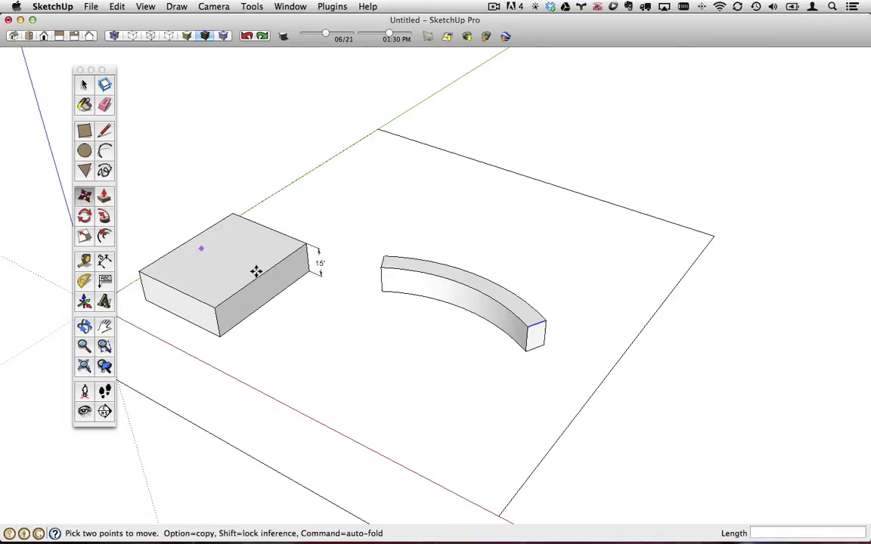
click(533, 326)
middle_drag(523, 350, 406, 292)
click(526, 323)
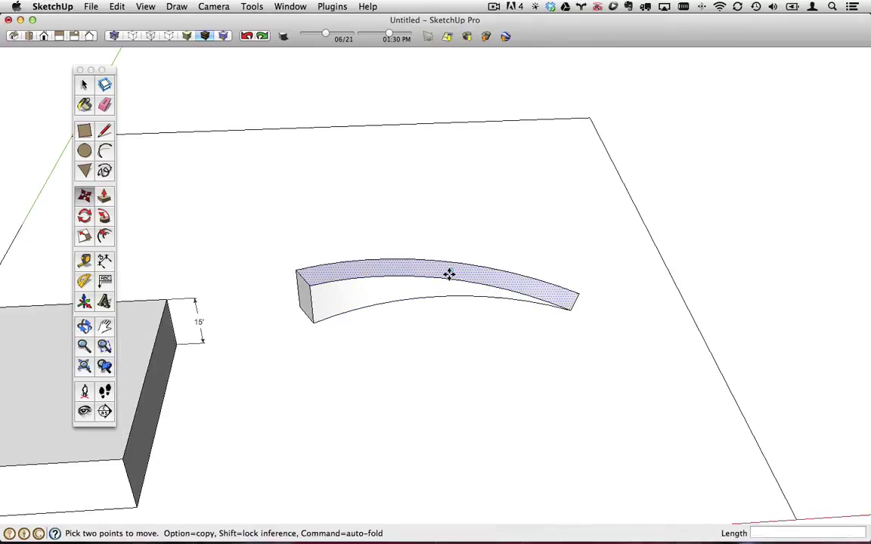
Turn on the Hidden Geometry display and examine the curved ramp's facets.
click(142, 6)
click(147, 53)
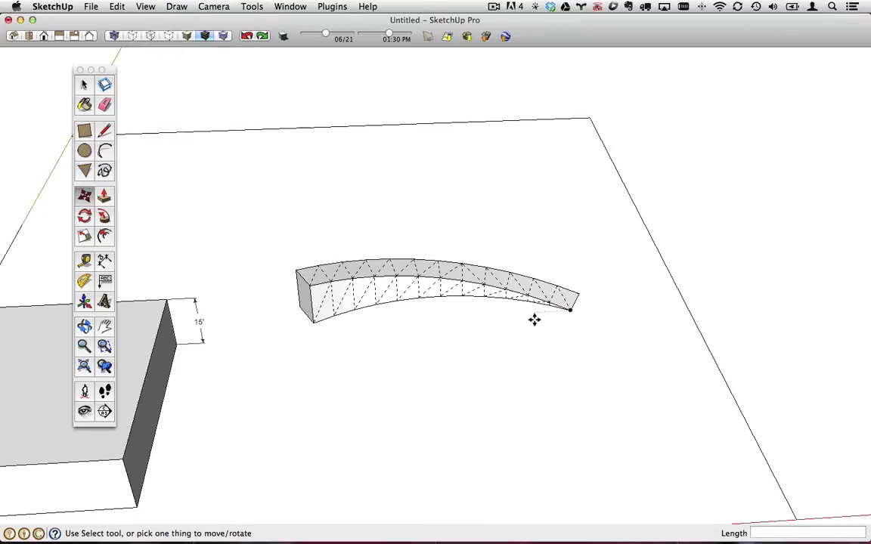
middle_drag(534, 316, 519, 346)
middle_drag(368, 258, 395, 279)
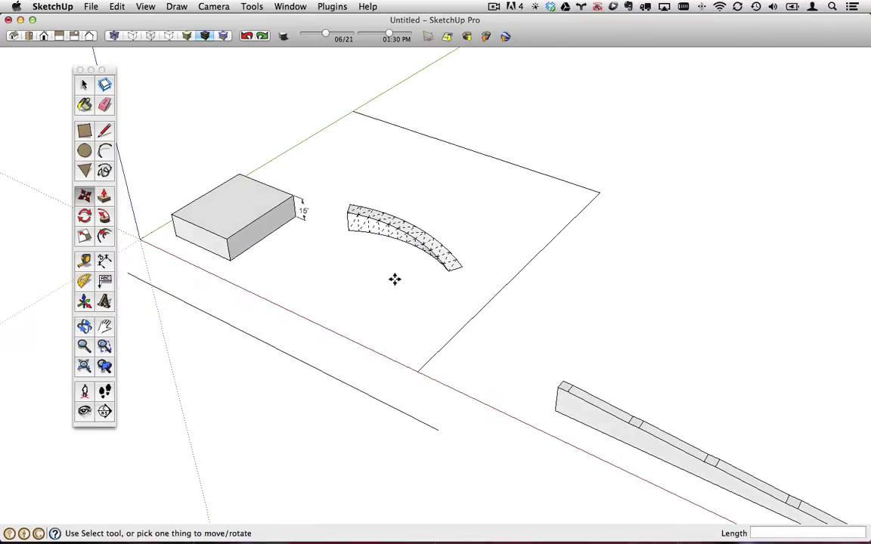
Select the entire curved ramp and delete it.
key(space)
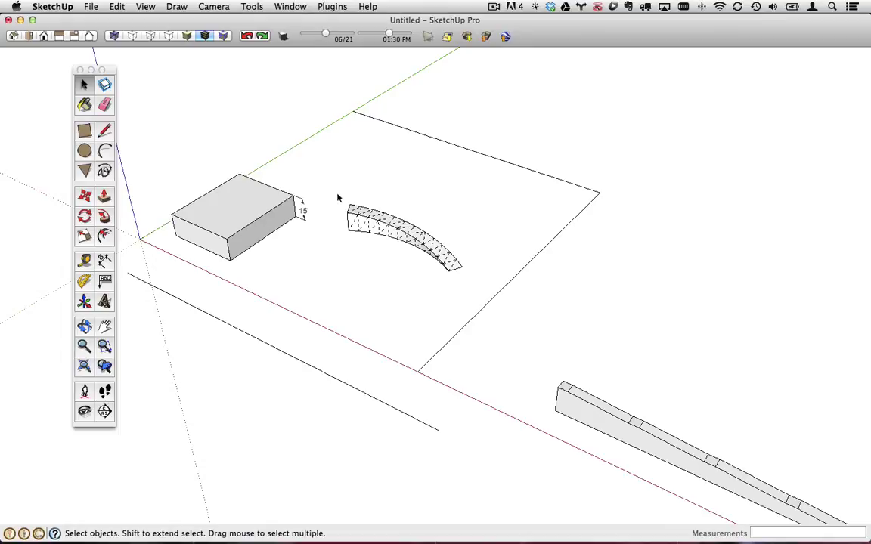
drag(338, 198, 470, 268)
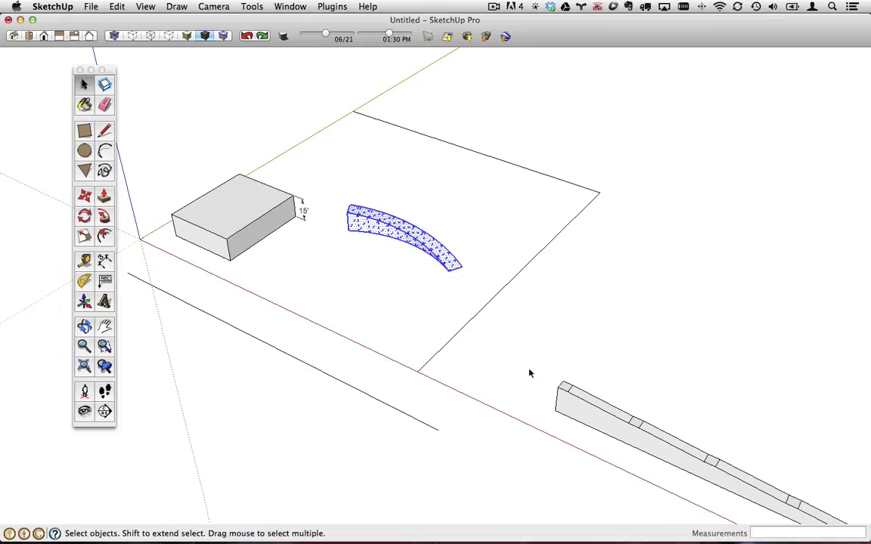
click(614, 432)
drag(340, 198, 469, 279)
key(Delete)
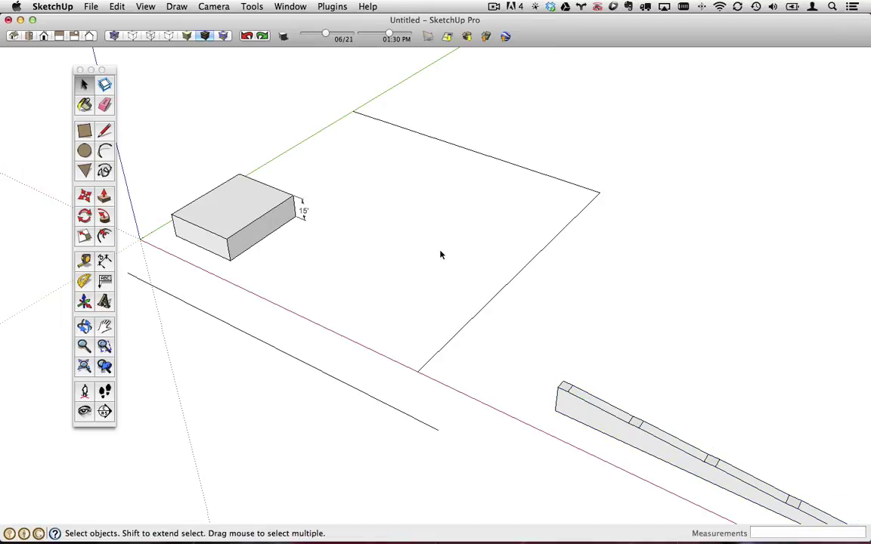
click(332, 7)
mouse_move(374, 34)
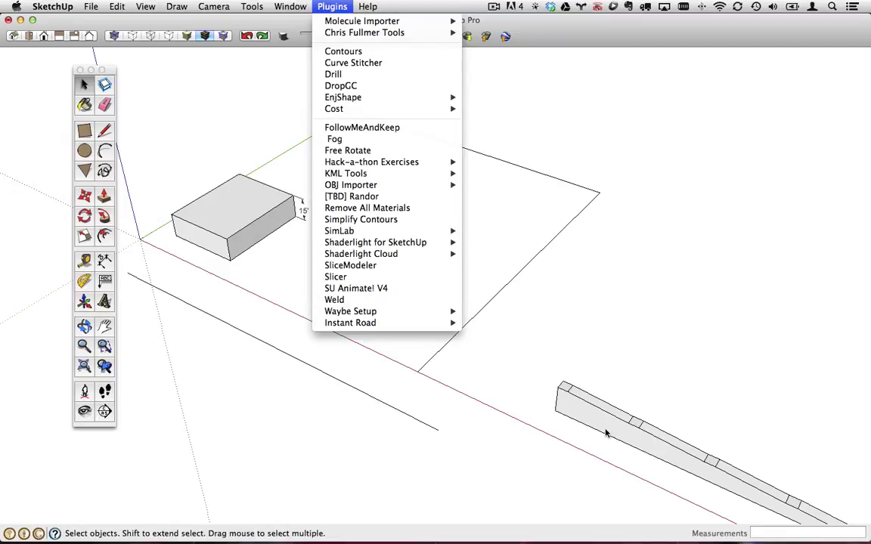
click(603, 260)
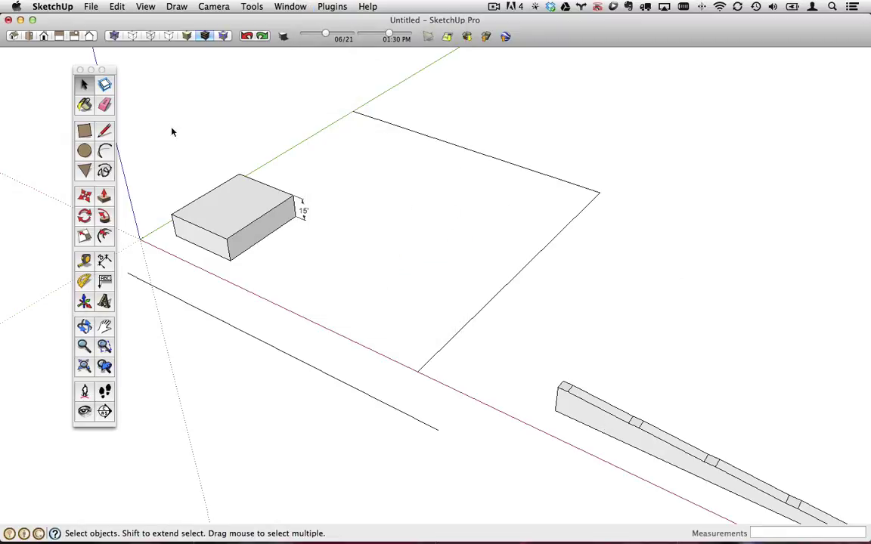
Draw a 210' line along the middle of the straight ramp's underside from end to end, and select it separately from the ramp group.
click(109, 132)
shift+middle_drag(663, 403, 376, 239)
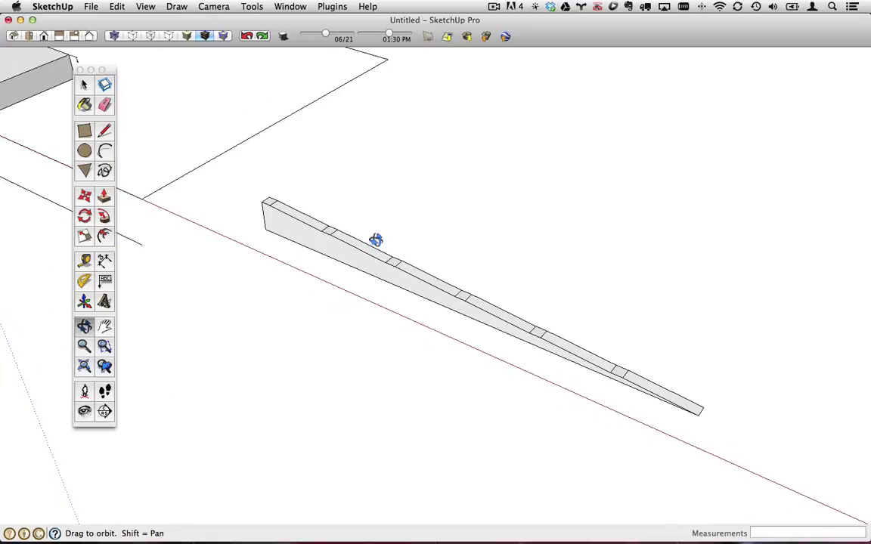
scroll(275, 221, up, 3)
middle_drag(275, 221, 314, 120)
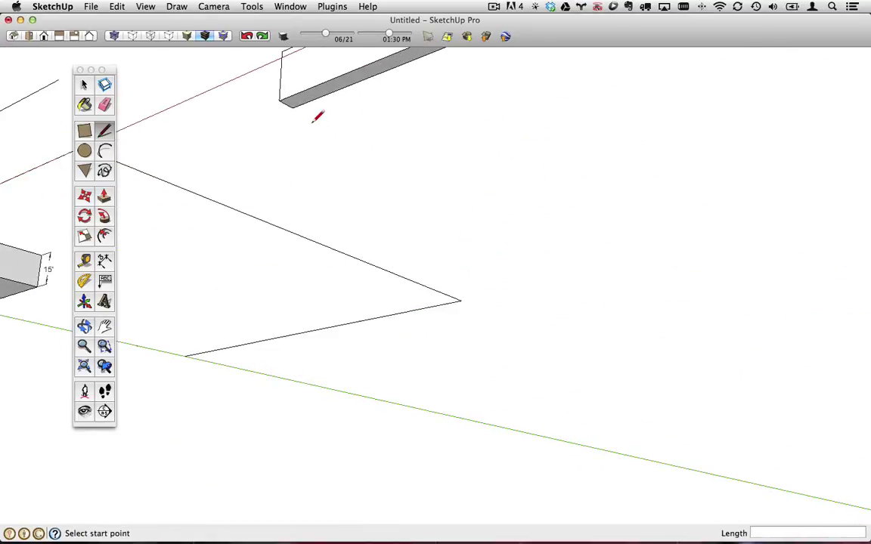
scroll(295, 104, up, 2)
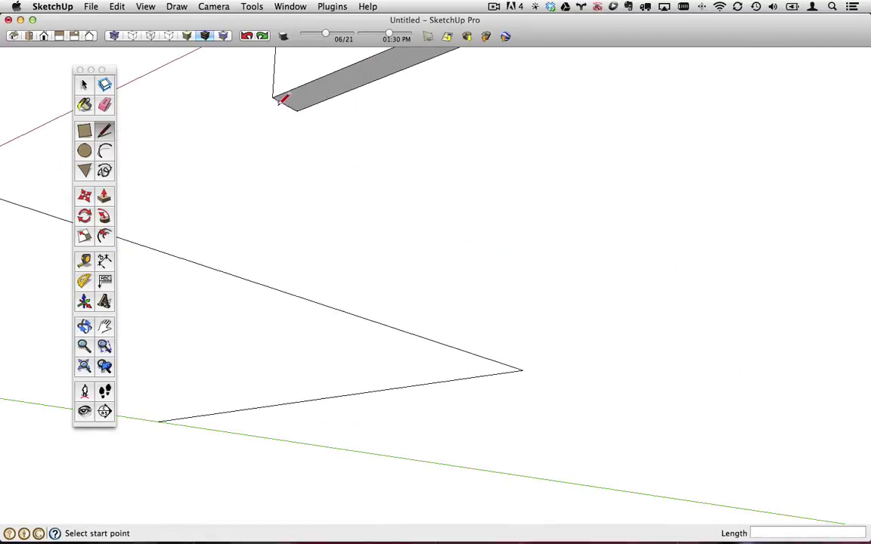
click(278, 103)
middle_drag(288, 95, 257, 242)
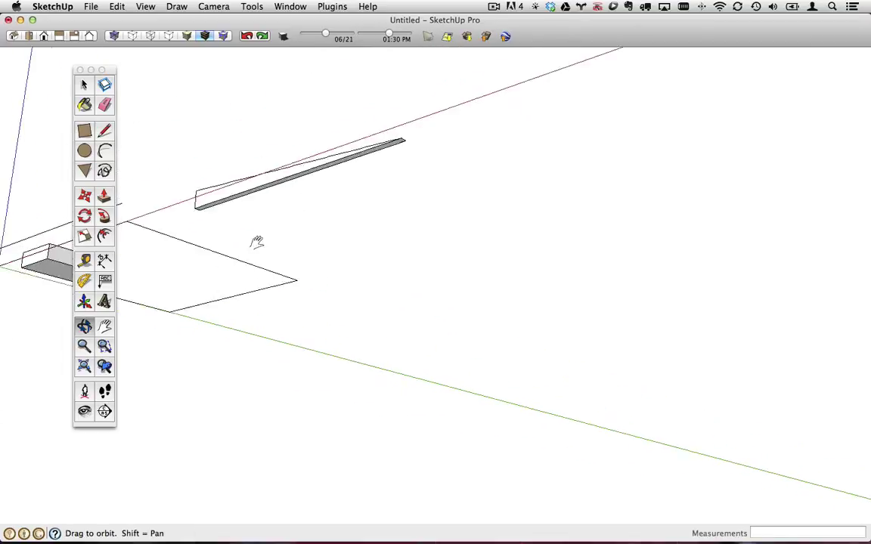
scroll(378, 171, up, 3)
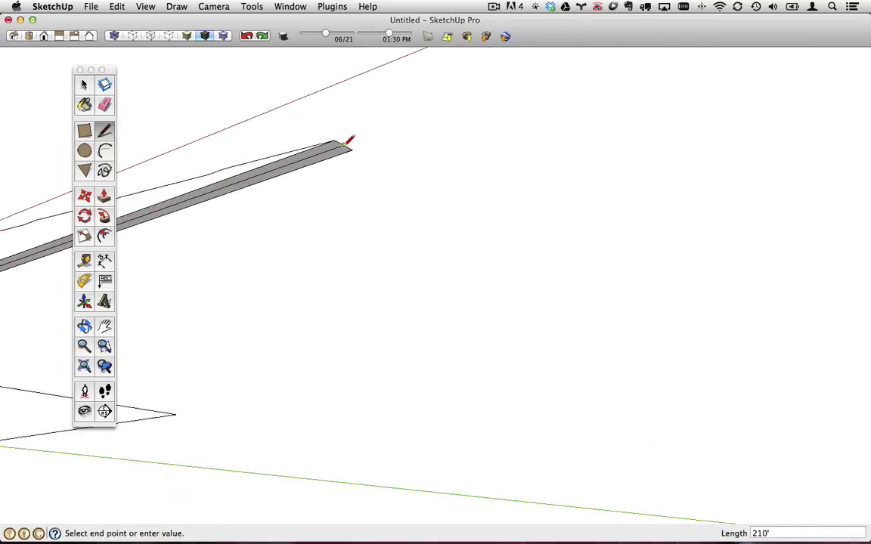
middle_drag(352, 138, 564, 191)
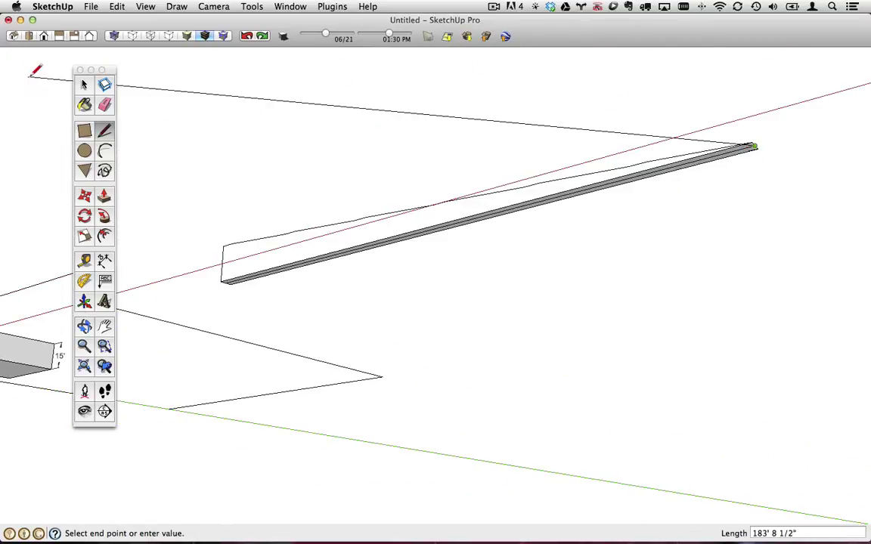
click(84, 84)
click(244, 256)
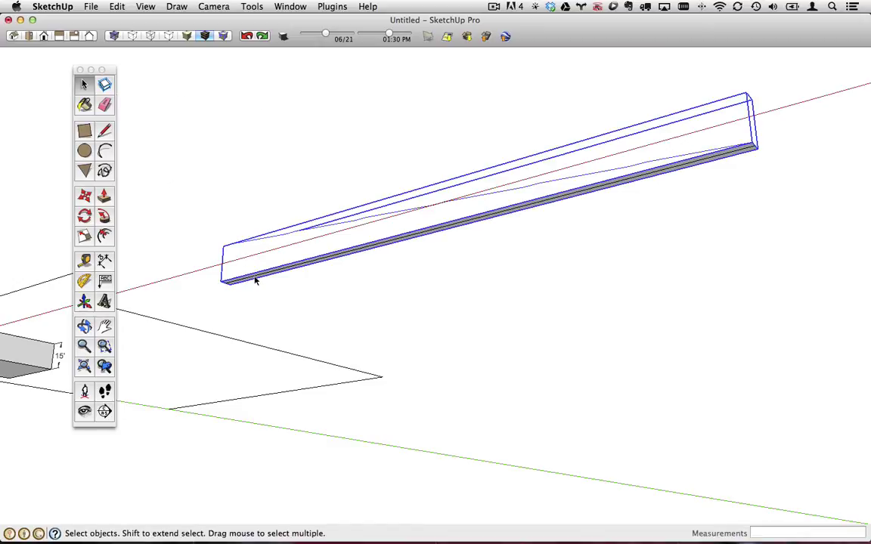
click(255, 281)
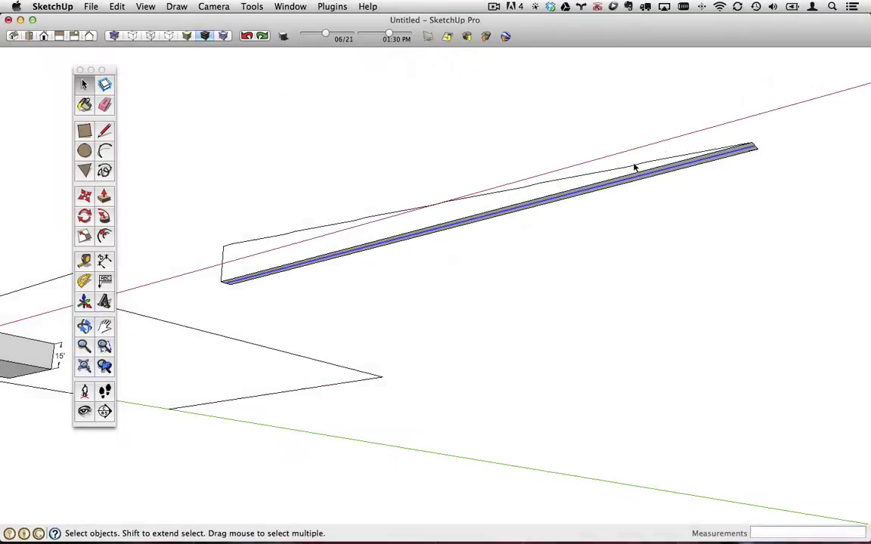
Draw a short line on the ground from the block's long base edge outward along the red axis.
middle_drag(634, 167, 473, 443)
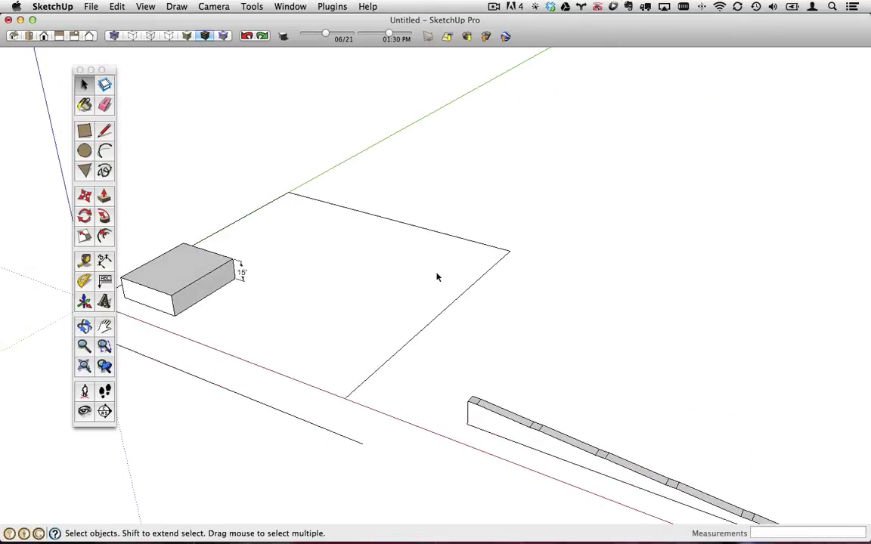
middle_drag(438, 276, 491, 271)
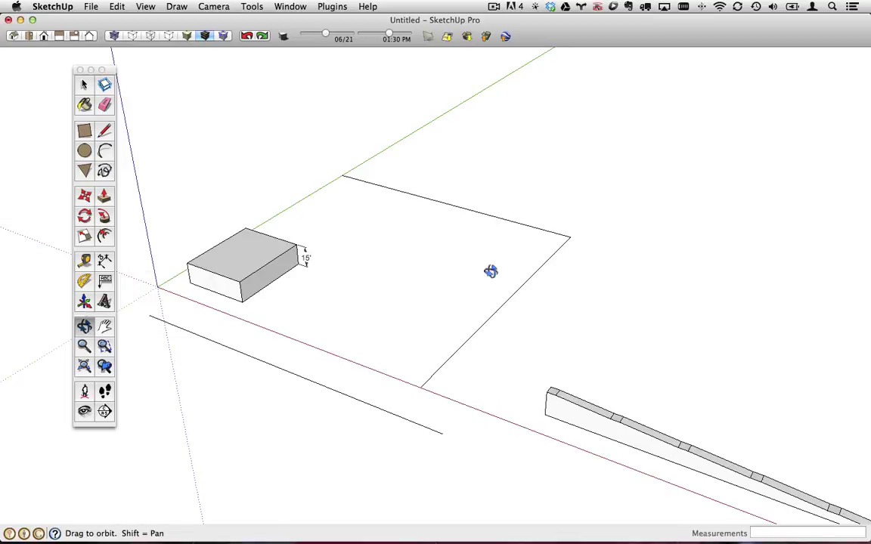
click(105, 131)
click(270, 284)
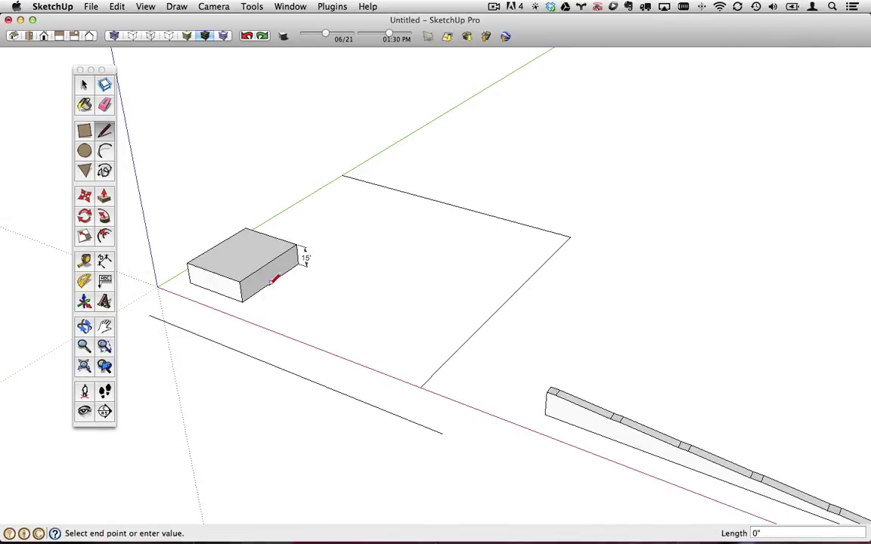
click(313, 297)
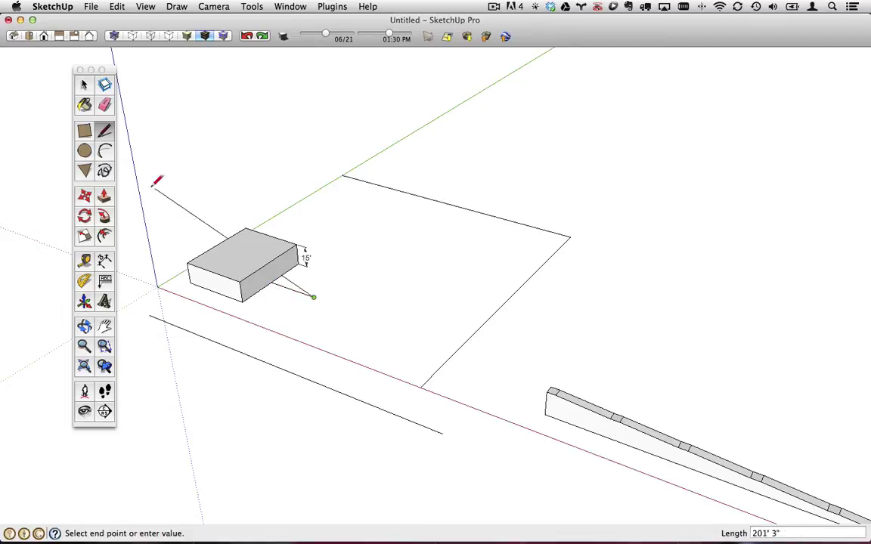
Continue the short line with two tangent arcs to form an S-shaped path across the site.
click(104, 150)
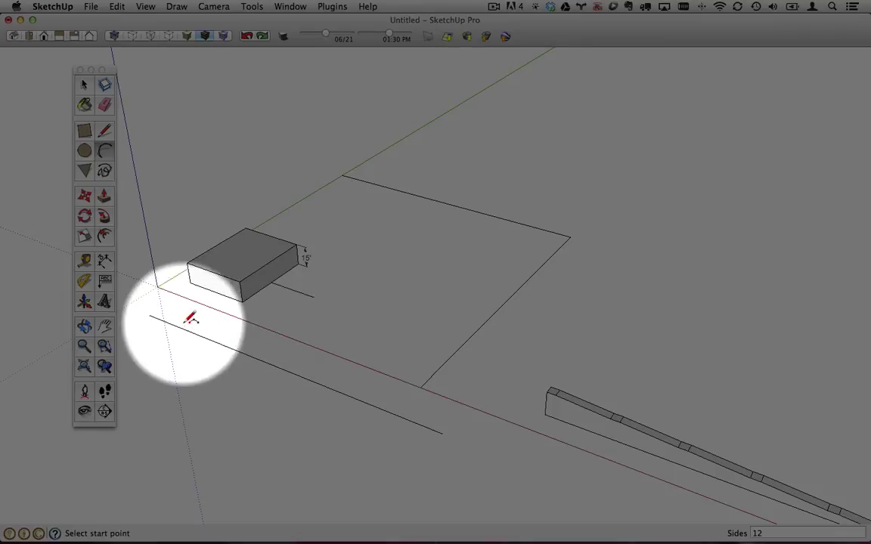
middle_drag(265, 364, 301, 421)
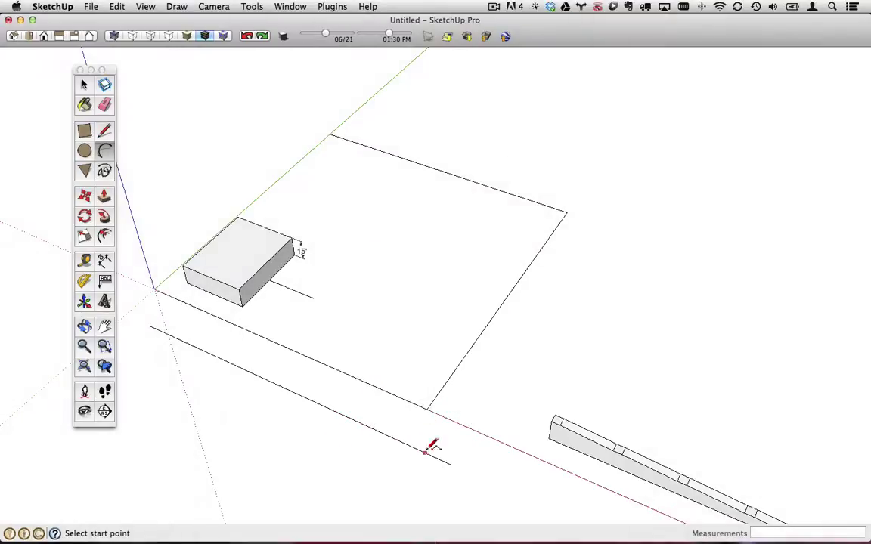
click(104, 150)
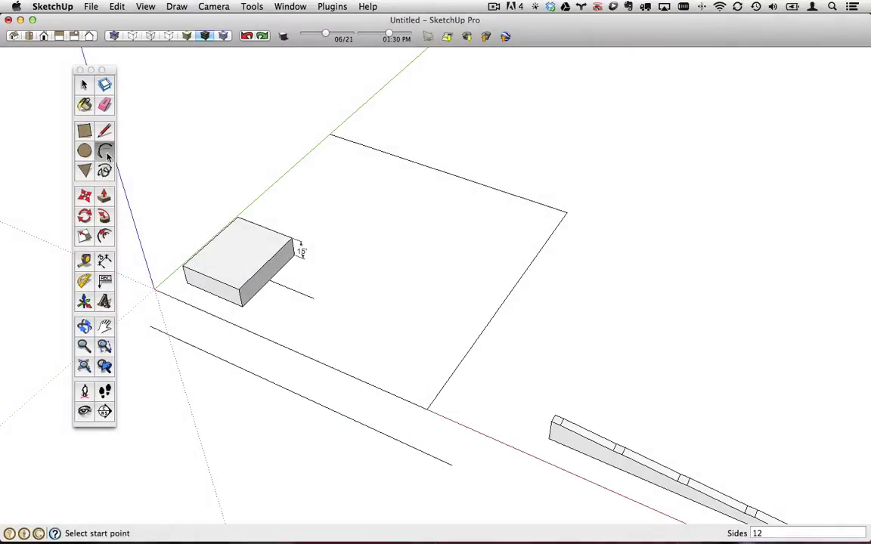
click(314, 297)
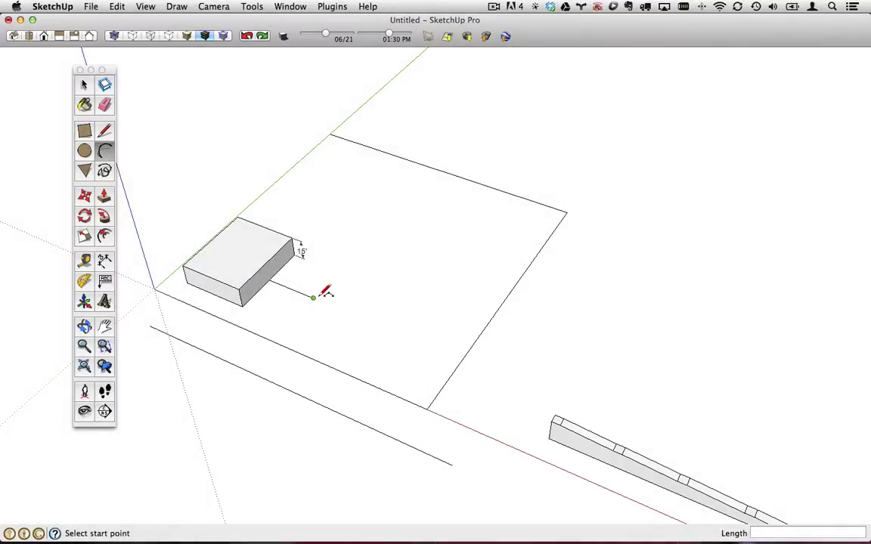
click(389, 243)
click(384, 247)
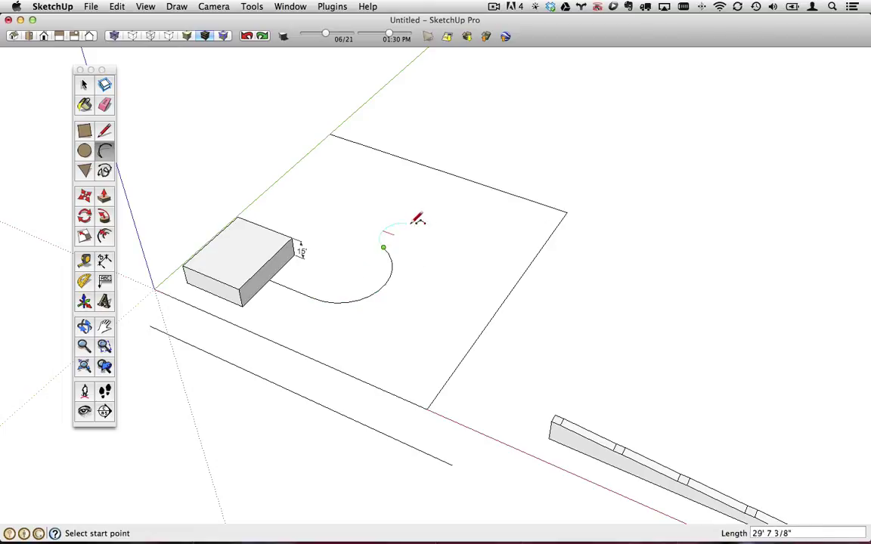
click(450, 194)
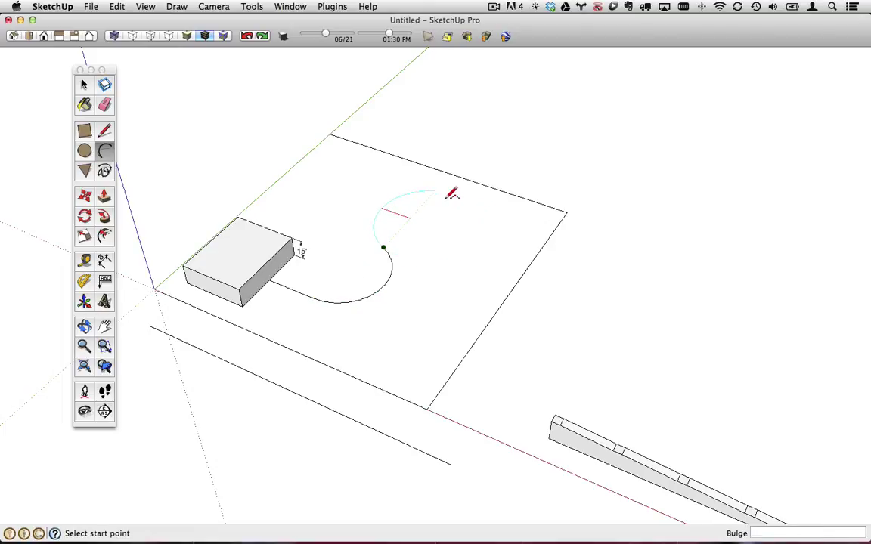
click(452, 194)
Select the whole S-shaped path including its straight start, and check its total length in Entity Info.
click(84, 84)
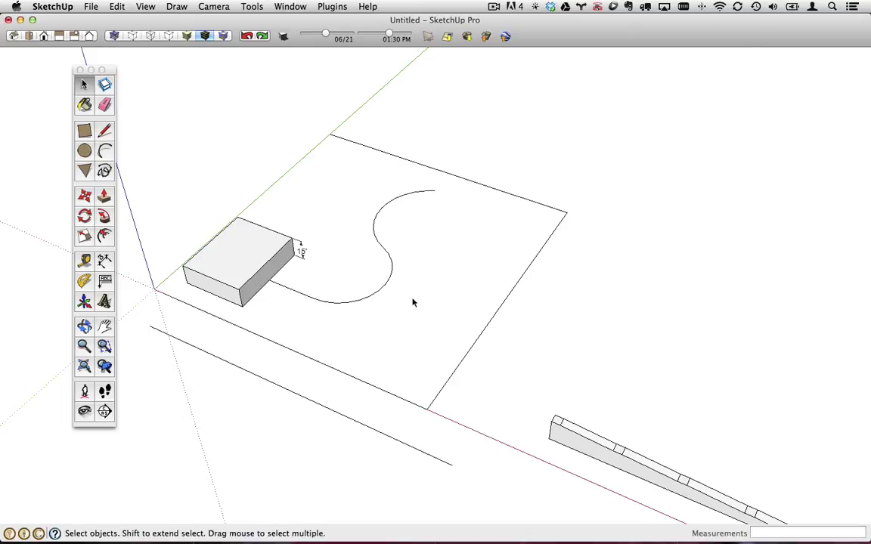
drag(350, 225, 350, 227)
shift+click(305, 295)
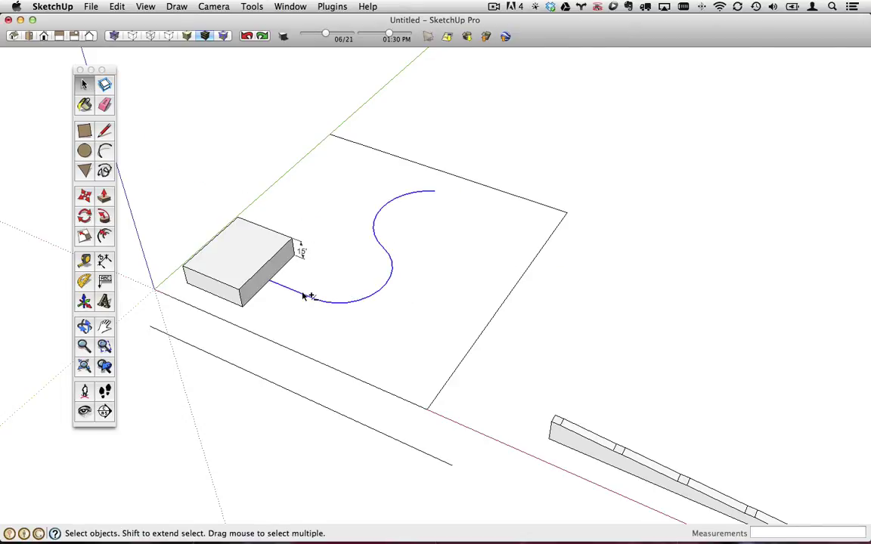
right_click(273, 239)
click(299, 245)
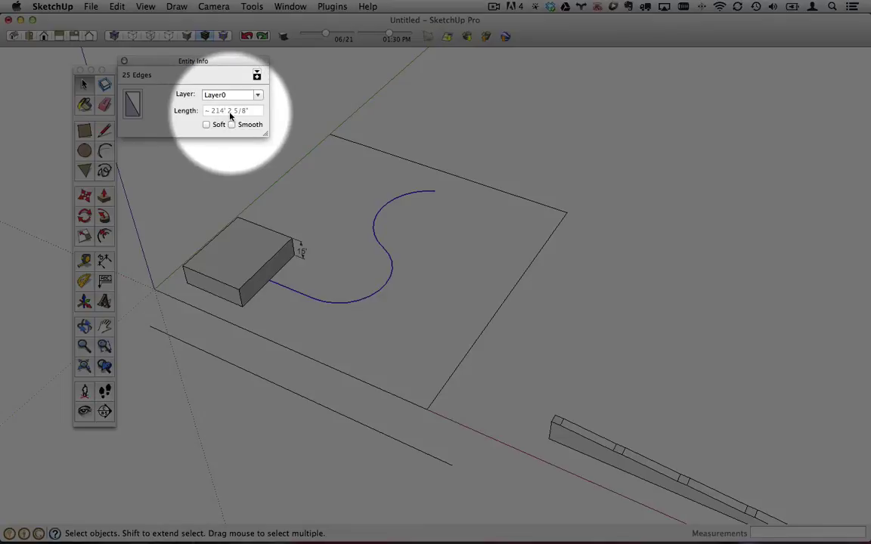
Place a guide parallel to the block's base edge at a distance of 4', crossing the start of the path.
scroll(272, 263, up, 5)
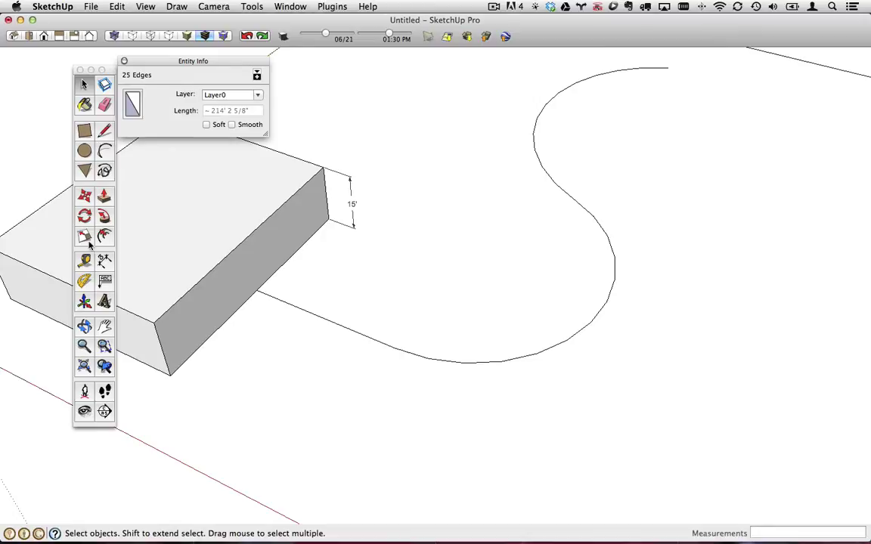
click(84, 261)
scroll(251, 308, up, 2)
click(250, 308)
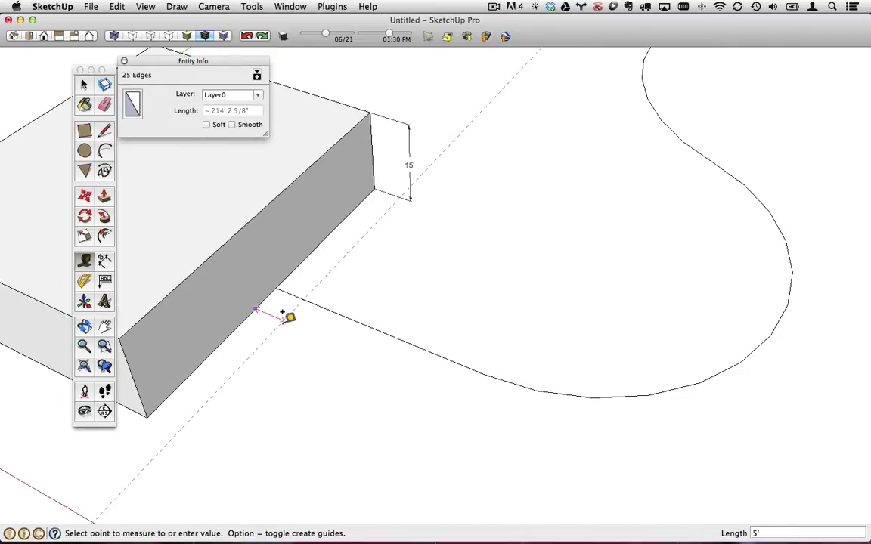
click(282, 312)
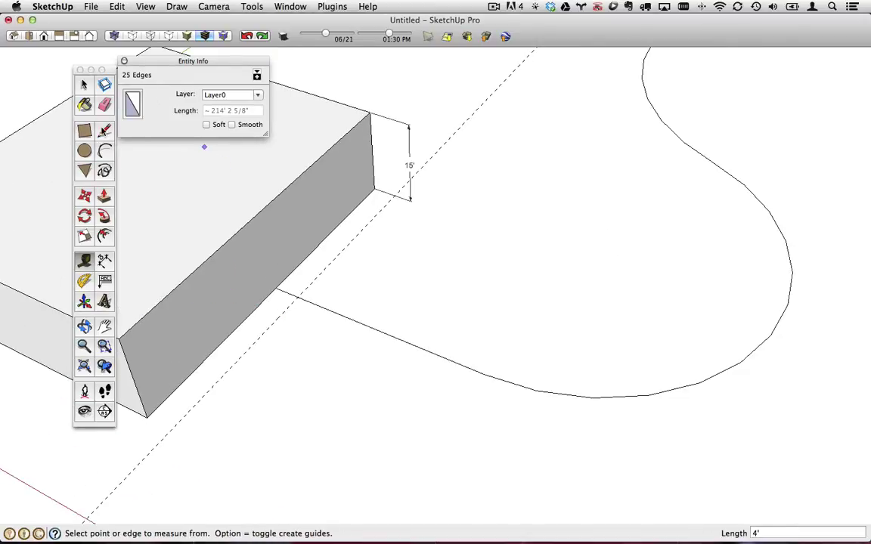
Split the path at the guide with a 5' line, then erase the path segment next to the block, the splitting line and the guide.
click(104, 131)
click(297, 295)
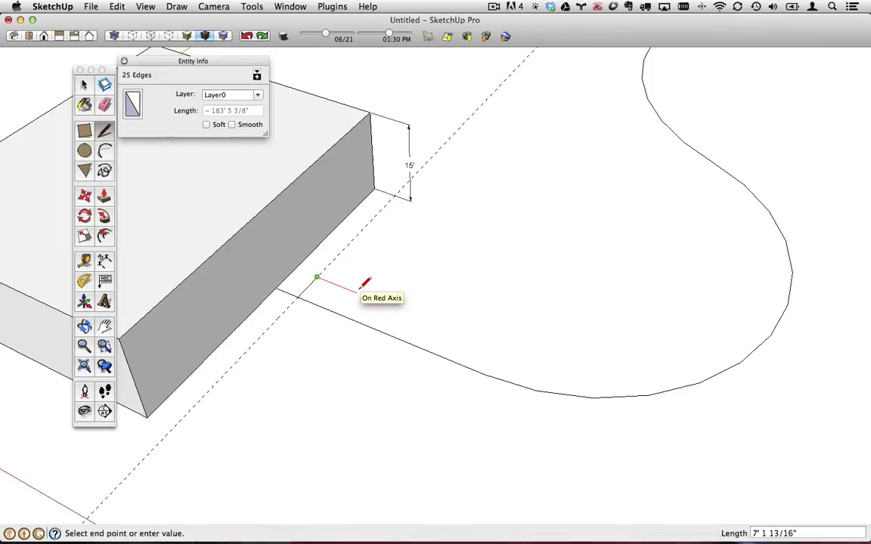
text(5')
key(Return)
click(105, 104)
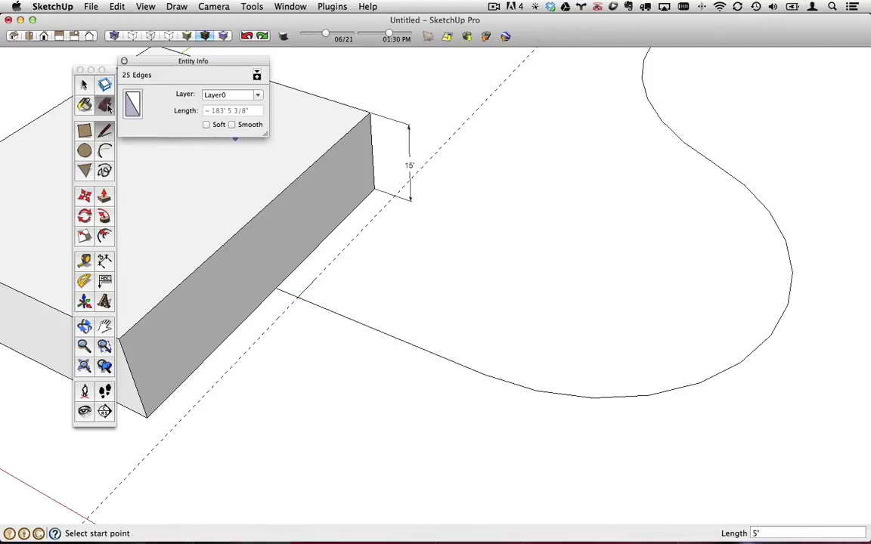
click(287, 310)
scroll(312, 279, down, 2)
Select the shortened S-shaped path and check its total length in Entity Info.
key(space)
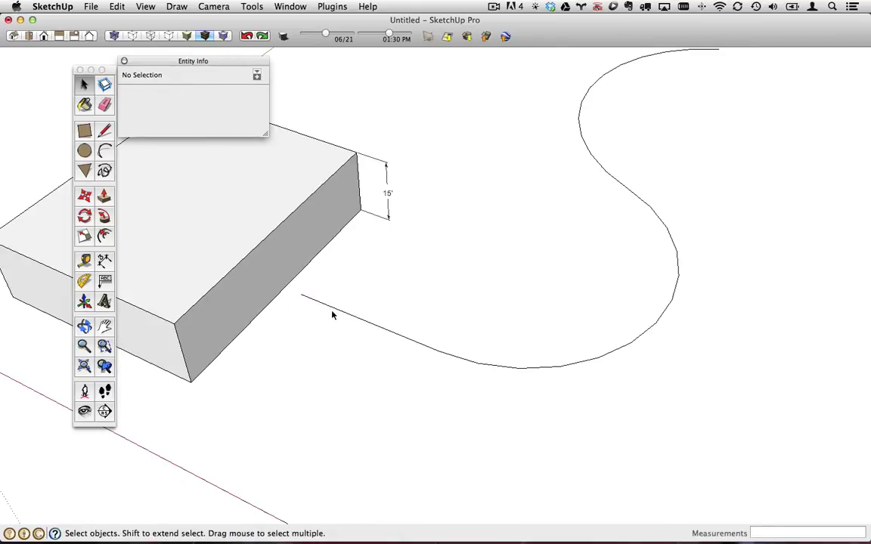
click(340, 311)
scroll(339, 311, down, 2)
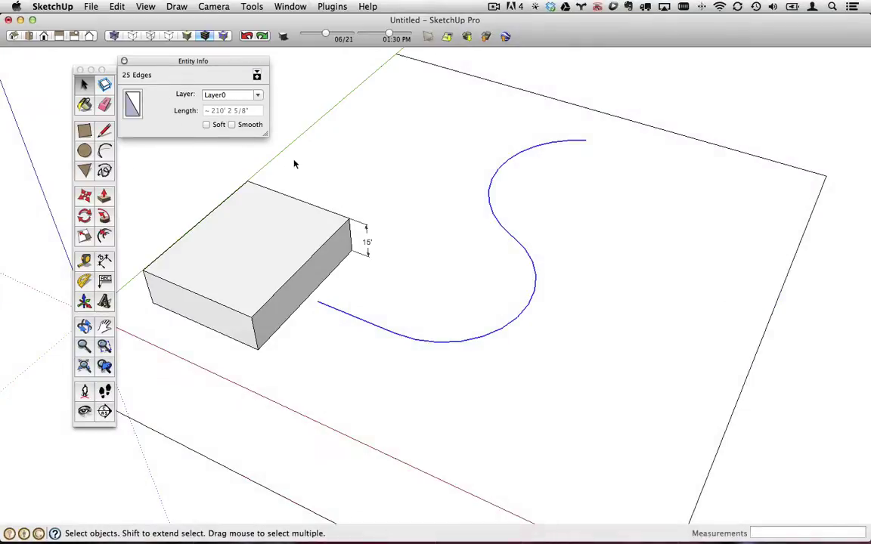
scroll(359, 198, down, 3)
middle_drag(484, 272, 428, 297)
scroll(383, 282, down, 3)
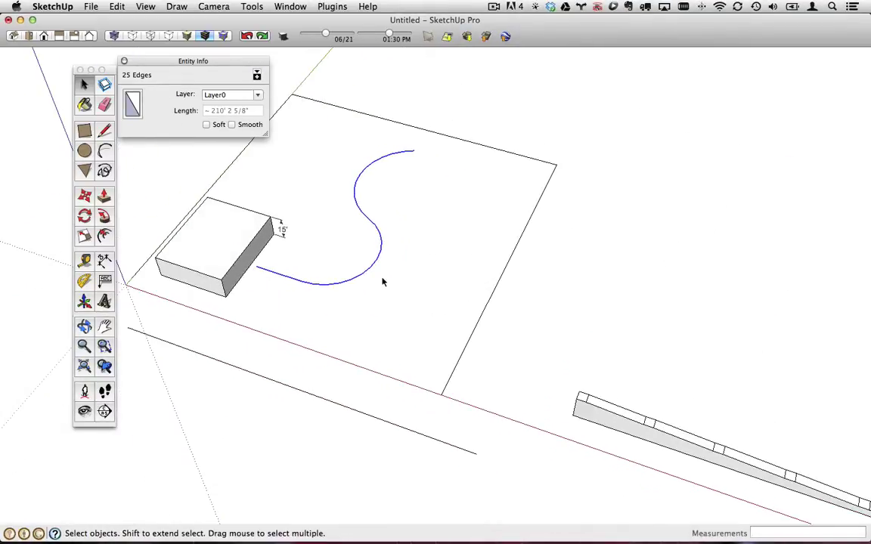
Start Shape Bender on the straight ramp group and pick the straight line along its base as the reference line.
middle_drag(695, 425, 644, 392)
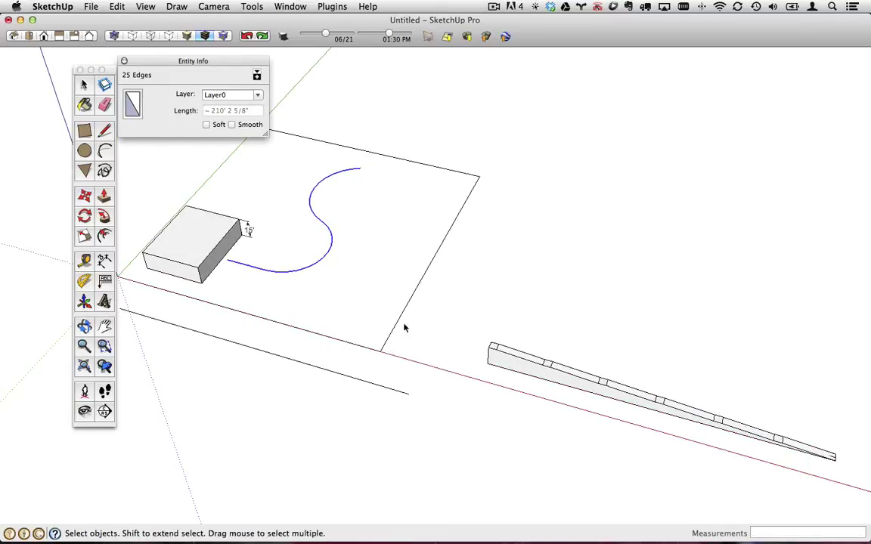
click(497, 363)
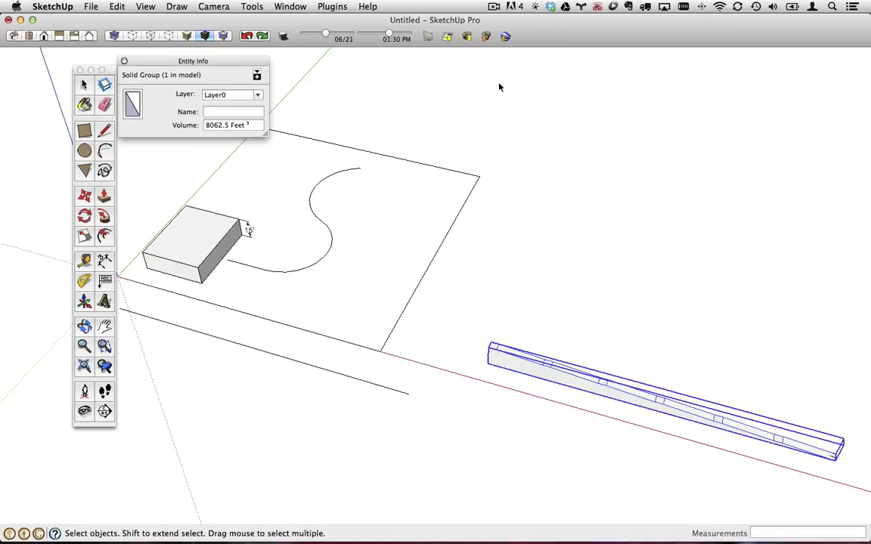
click(340, 7)
mouse_move(347, 34)
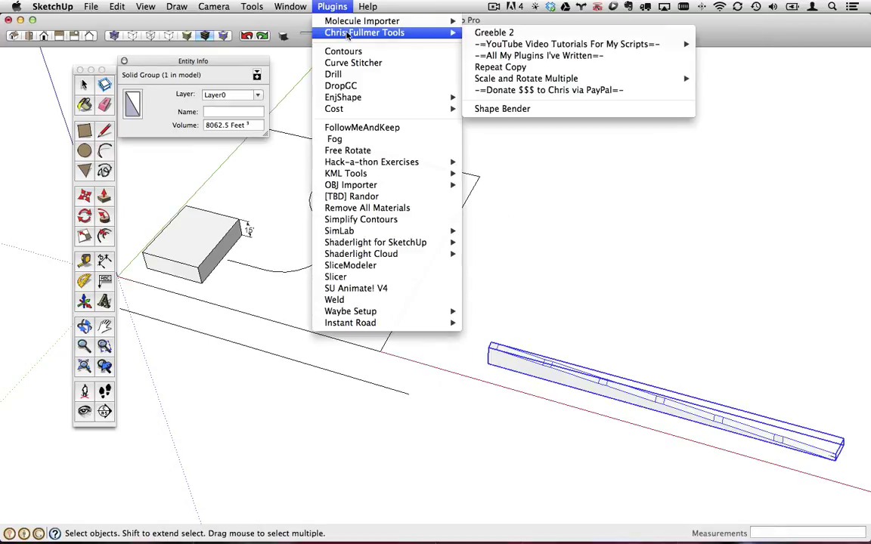
click(520, 112)
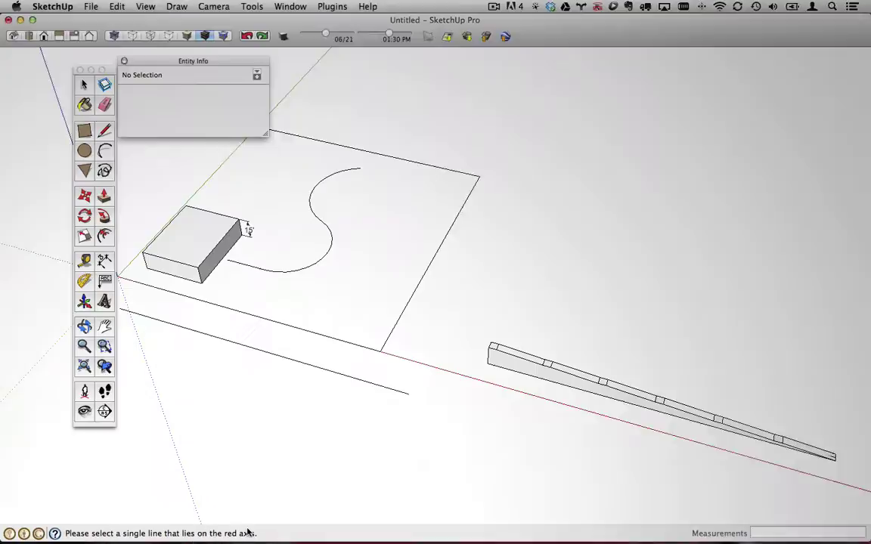
scroll(842, 465, up, 2)
scroll(841, 464, up, 2)
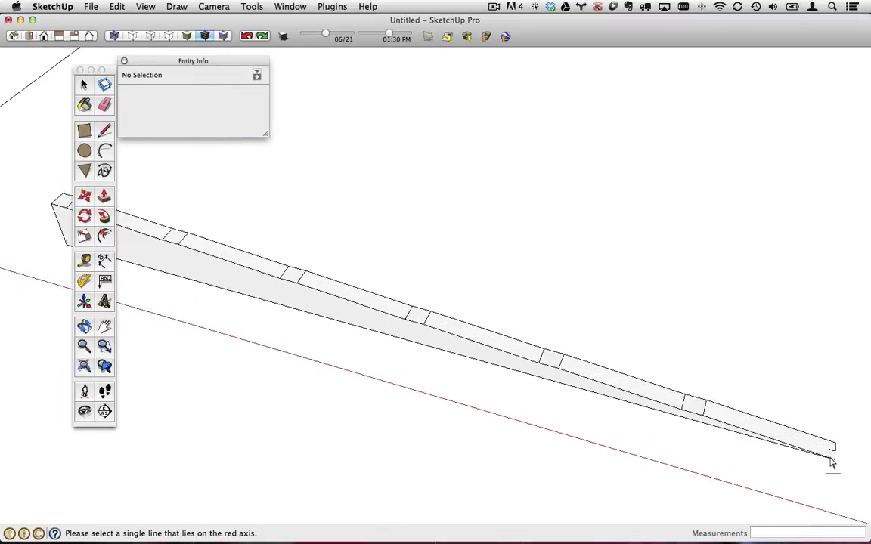
click(833, 455)
scroll(834, 453, down, 5)
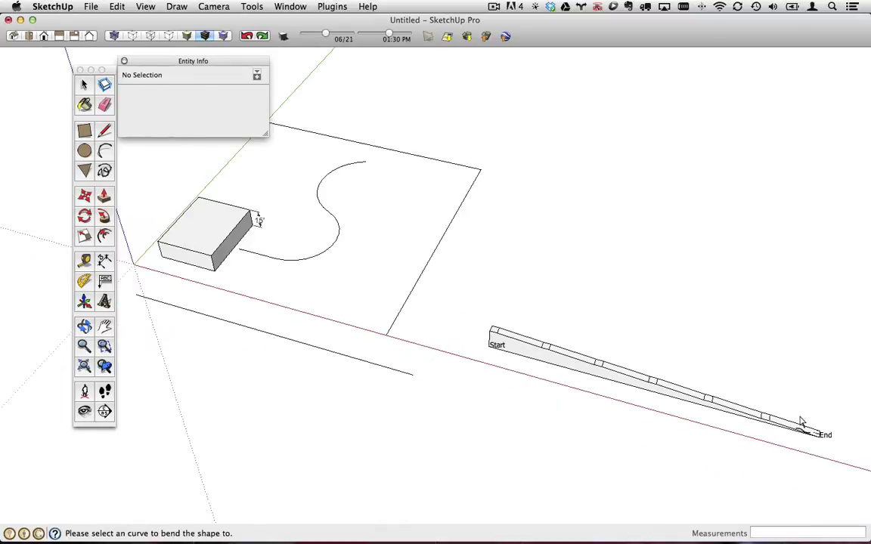
Try to bend the ramp along the S-shaped path, reversing the start and end to put its high end at the block.
scroll(794, 434, up, 4)
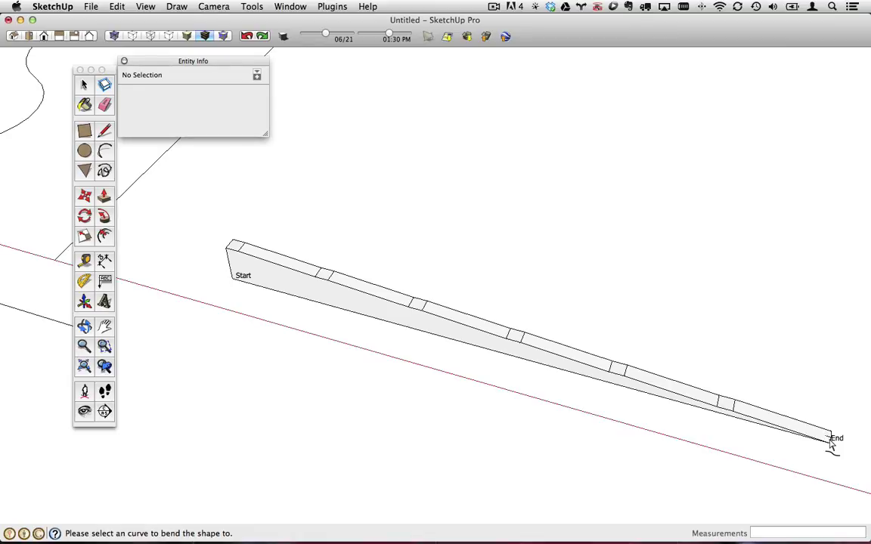
key(Up)
key(Up)
key(Up)
key(Up)
scroll(832, 446, down, 5)
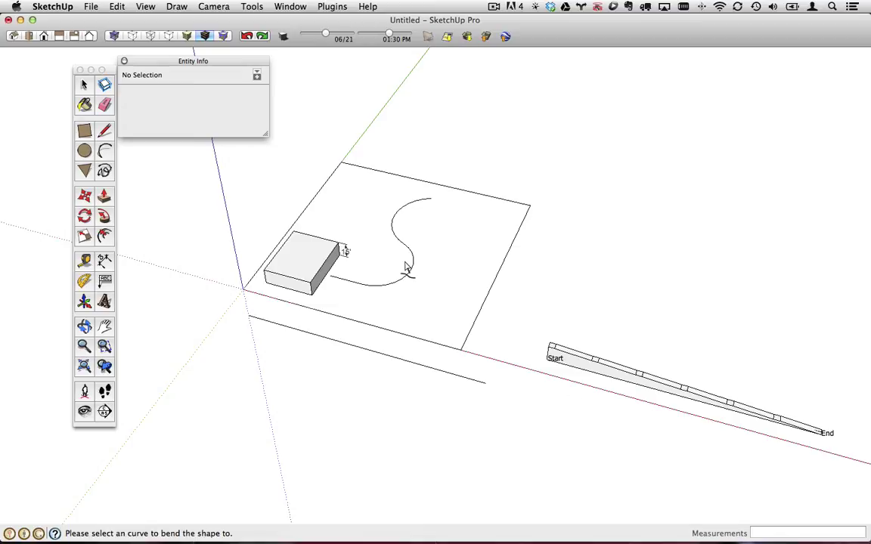
click(377, 290)
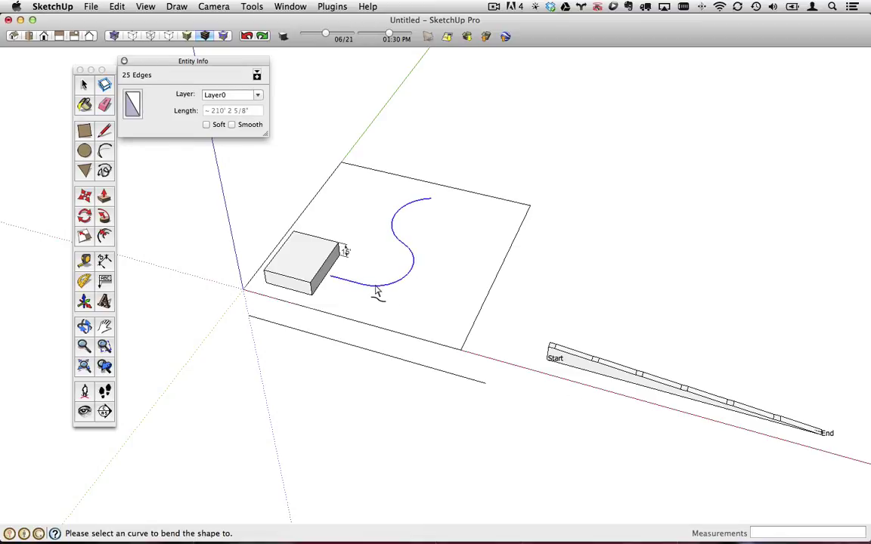
key(Return)
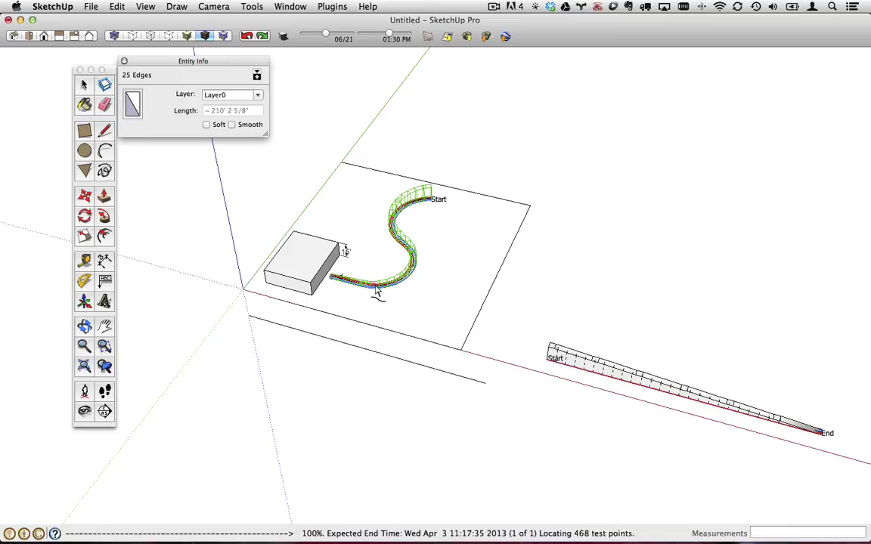
scroll(378, 280, up, 3)
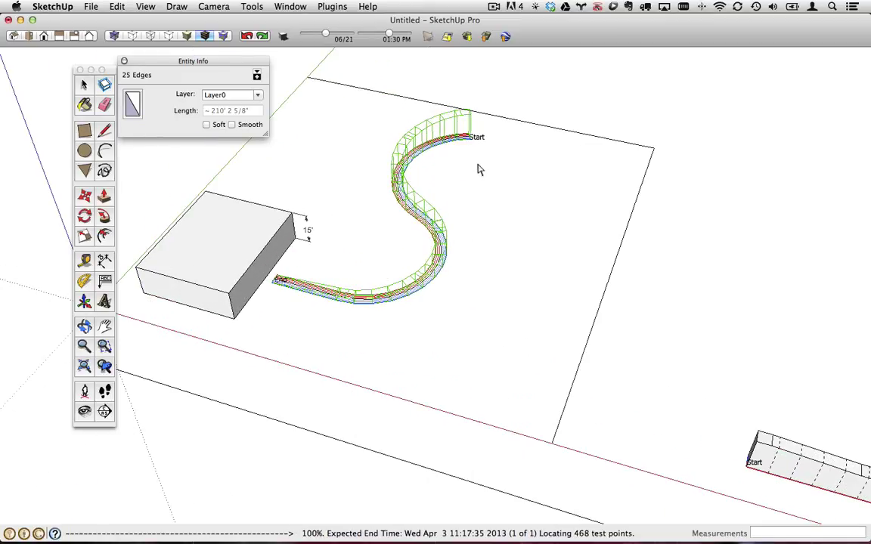
scroll(265, 249, up, 2)
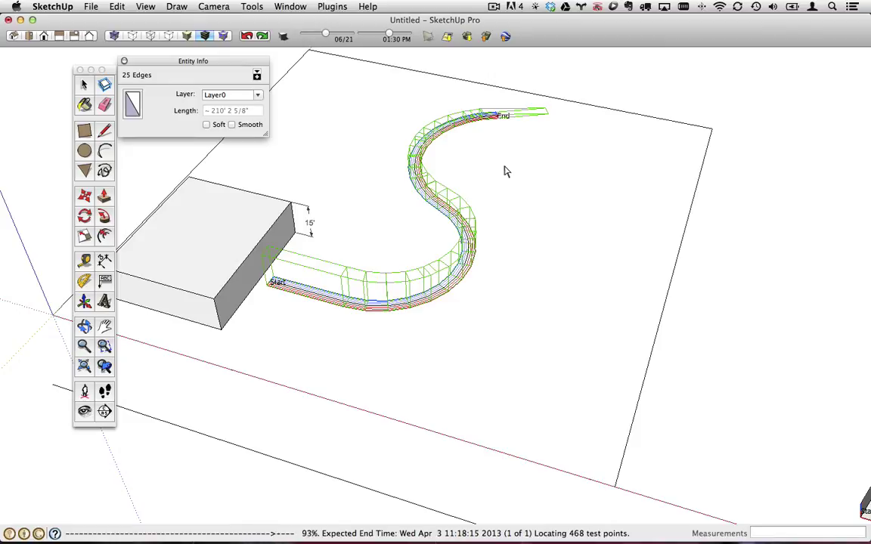
scroll(506, 172, down, 2)
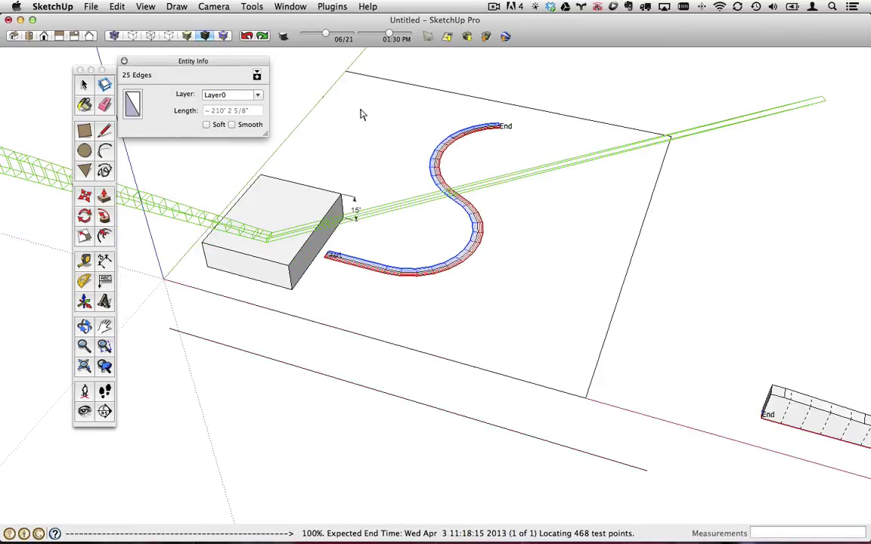
click(85, 85)
scroll(608, 296, down, 2)
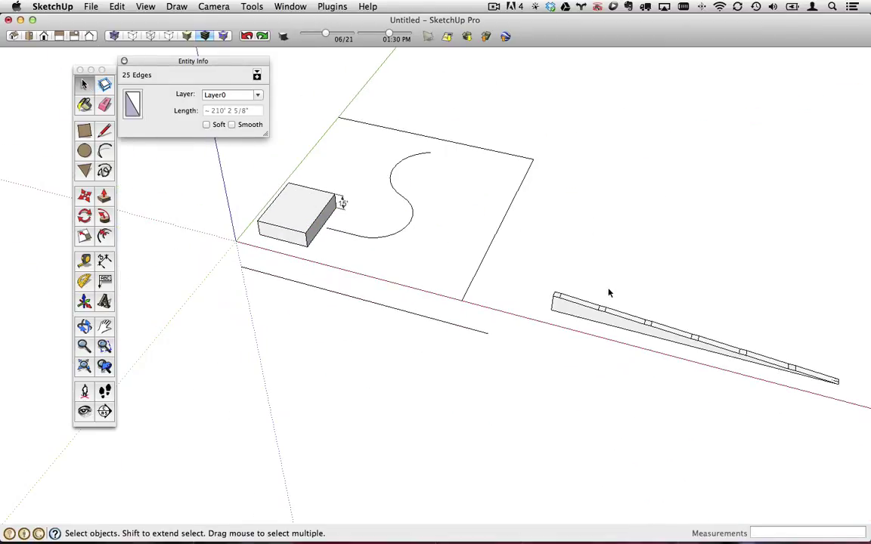
Mirror the straight ramp group about its center by scaling it to -1 along the red axis.
scroll(608, 307, up, 5)
click(616, 325)
scroll(616, 325, down, 3)
shift+middle_drag(636, 330, 460, 296)
scroll(762, 355, up, 2)
middle_drag(762, 355, 647, 401)
key(s)
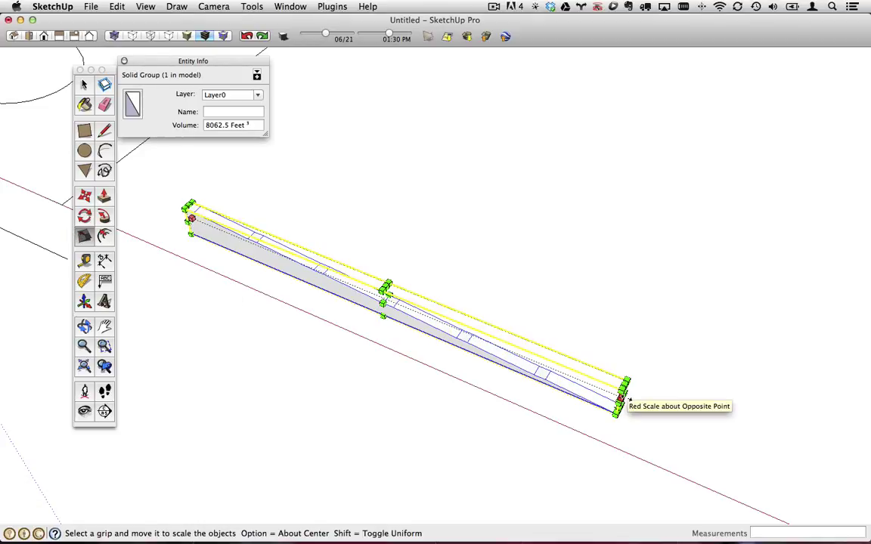
key(alt)
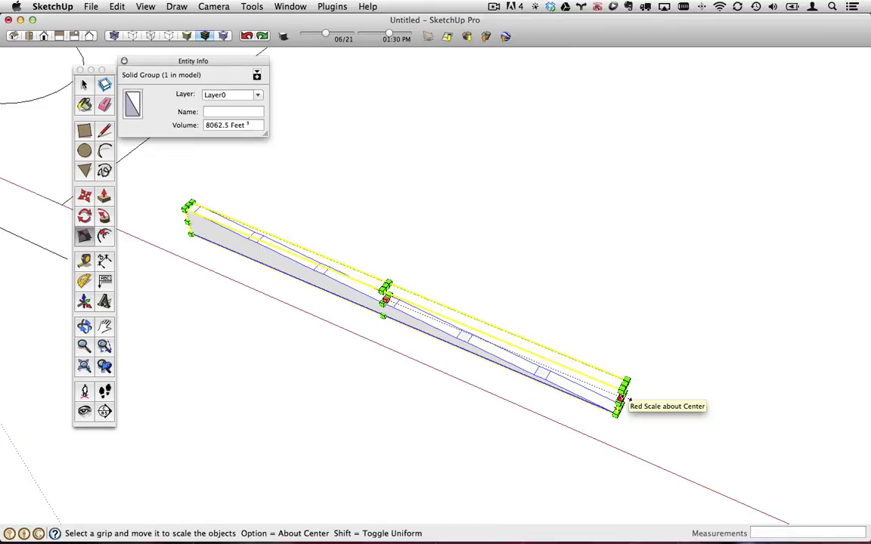
drag(620, 398, 259, 246)
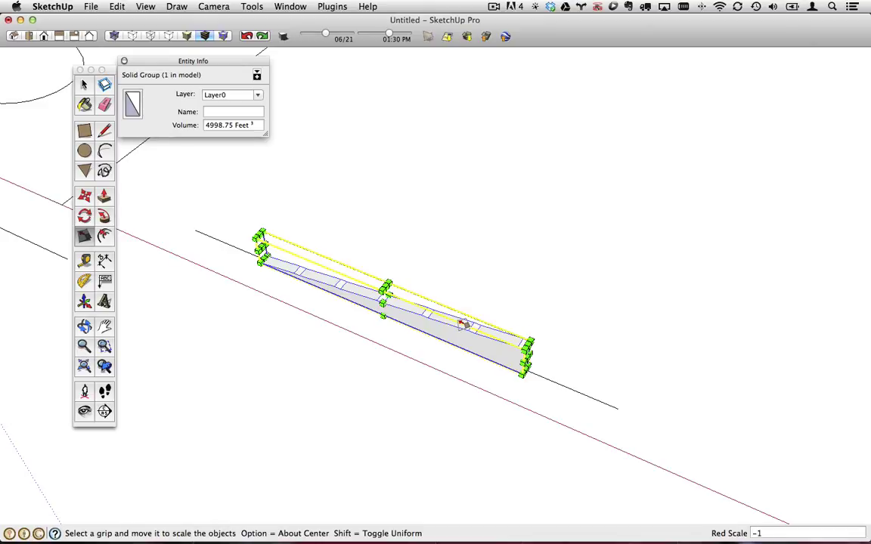
key(Return)
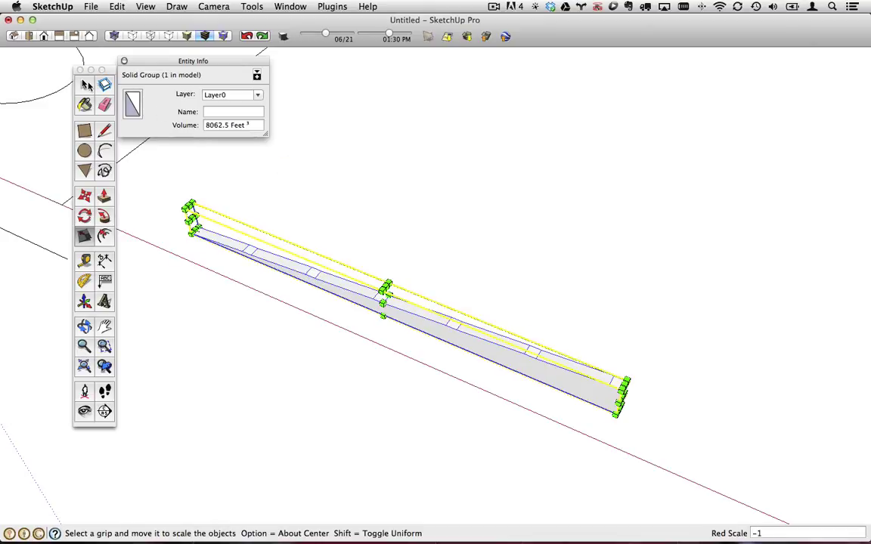
click(86, 85)
click(628, 225)
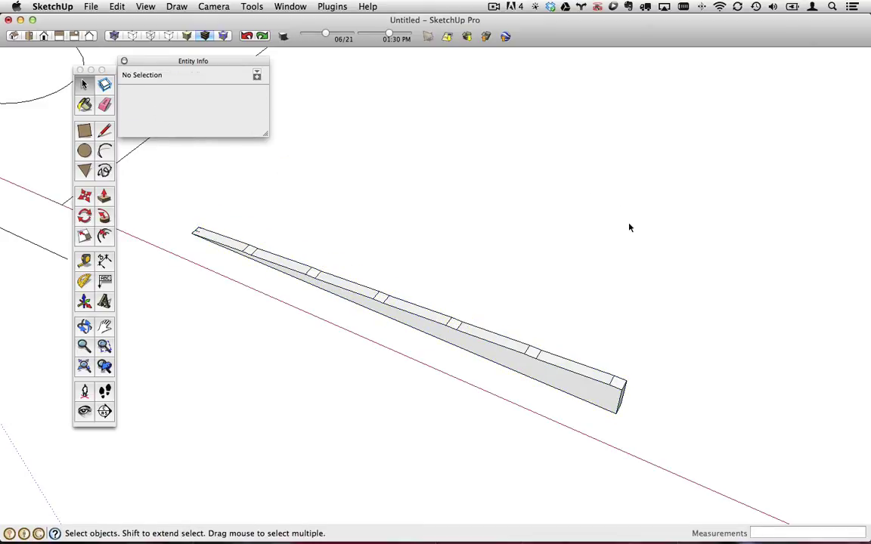
Start Shape Bender on the mirrored ramp group and pick the 210' line along its base as the reference line.
click(585, 373)
click(332, 6)
mouse_move(364, 32)
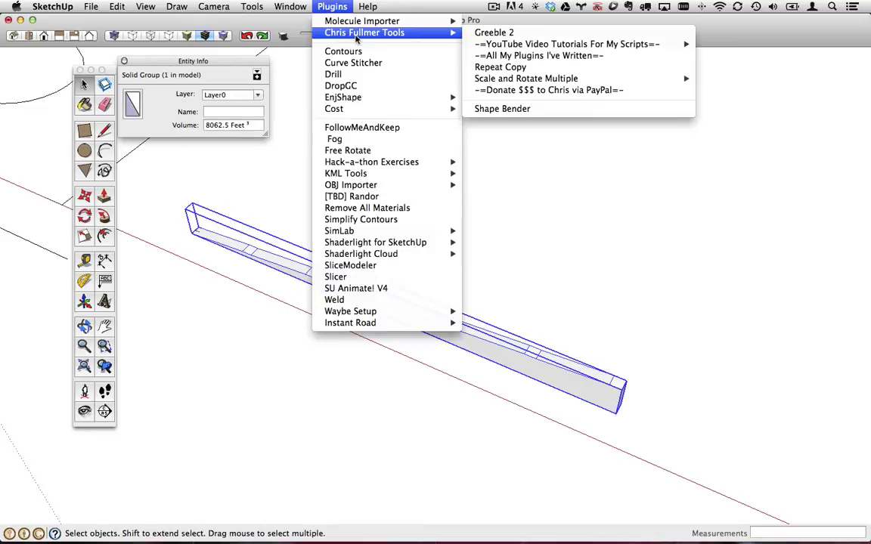
click(505, 109)
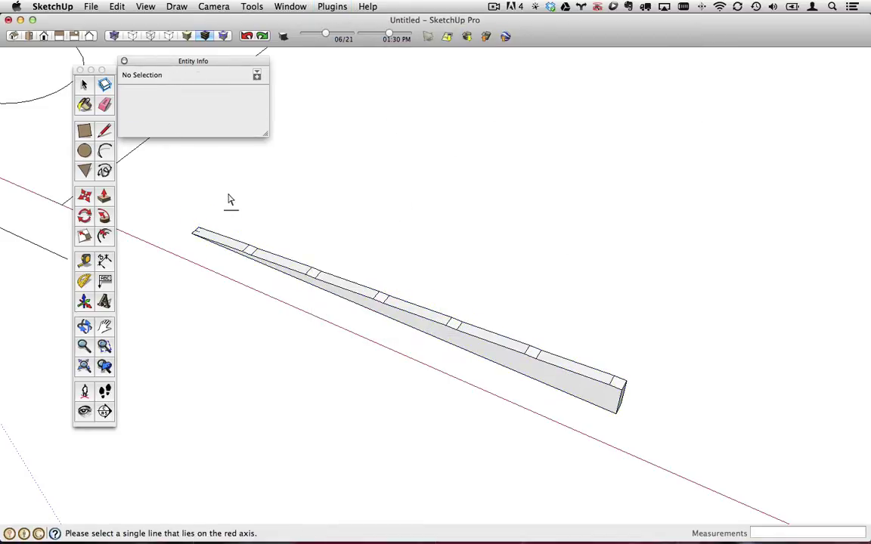
scroll(231, 201, up, 3)
click(168, 258)
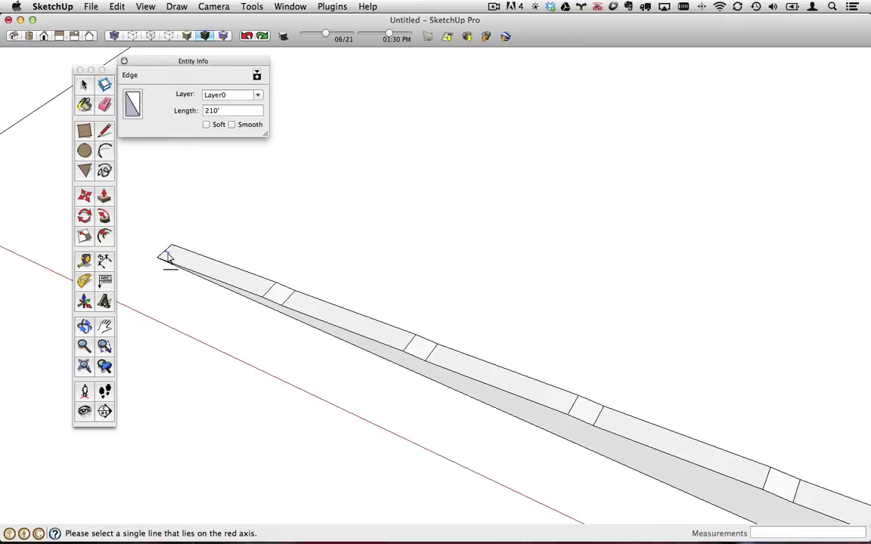
Bend the mirrored ramp along the S-shaped path, with its high end at the block.
scroll(169, 254, down, 5)
key(o)
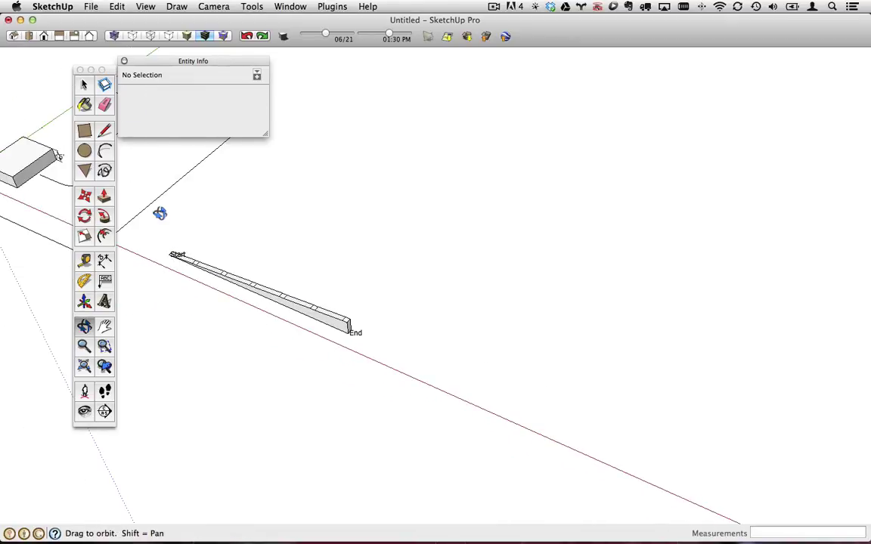
shift+middle_drag(160, 214, 385, 303)
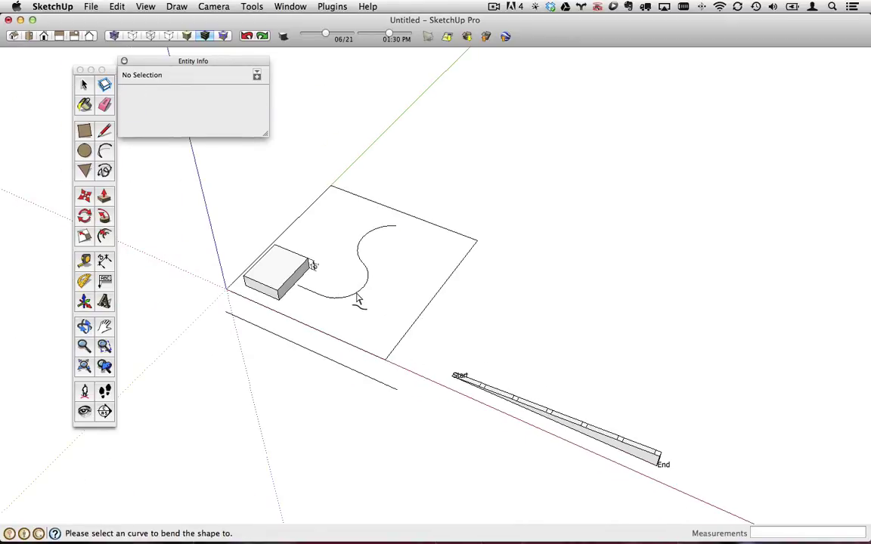
click(357, 296)
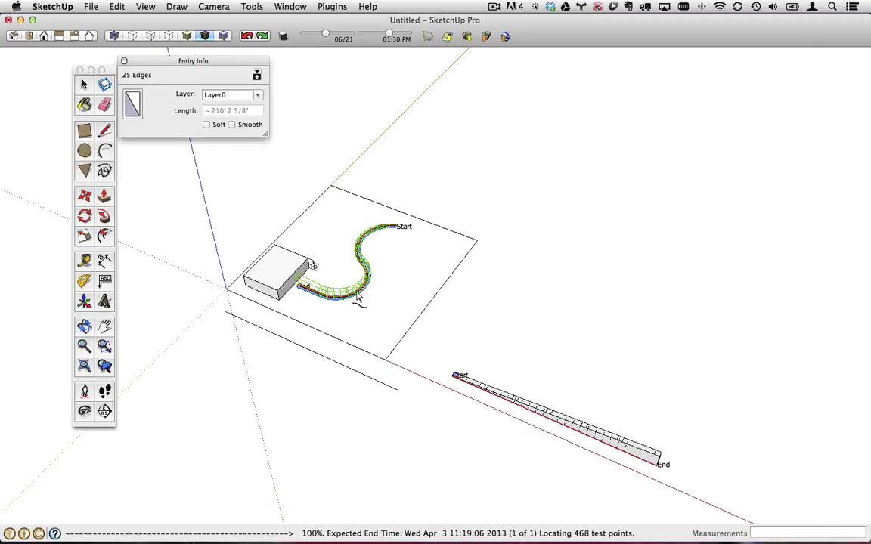
scroll(357, 294, up, 5)
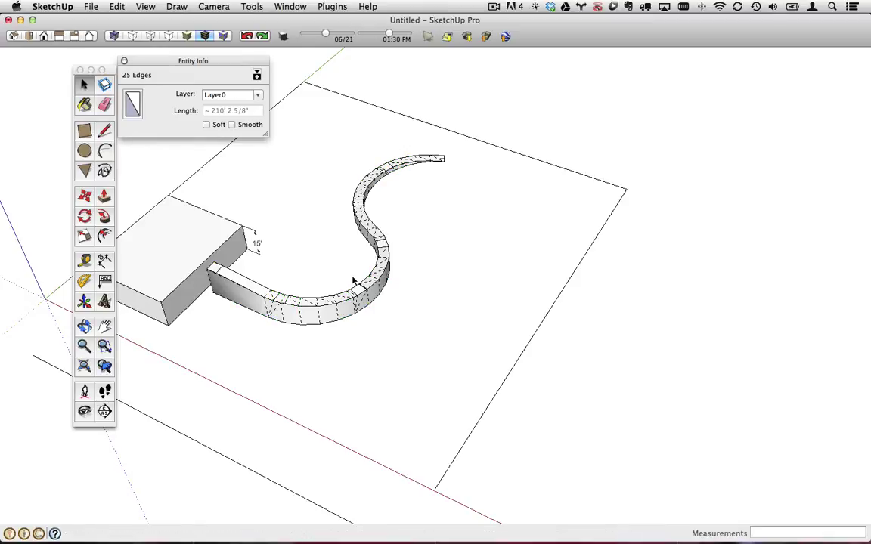
Open the bent ramp group for editing and turn off the display of hidden geometry.
middle_drag(289, 252, 426, 283)
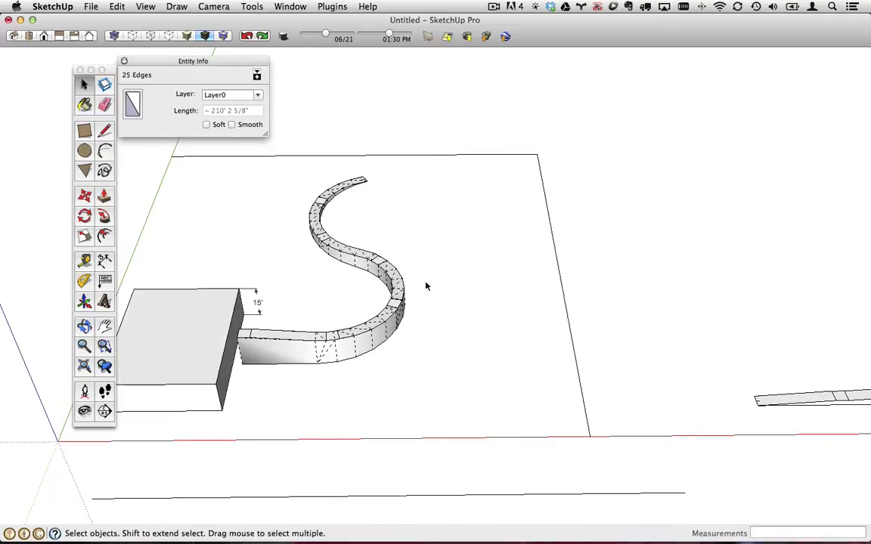
middle_drag(239, 312, 471, 372)
scroll(315, 391, up, 4)
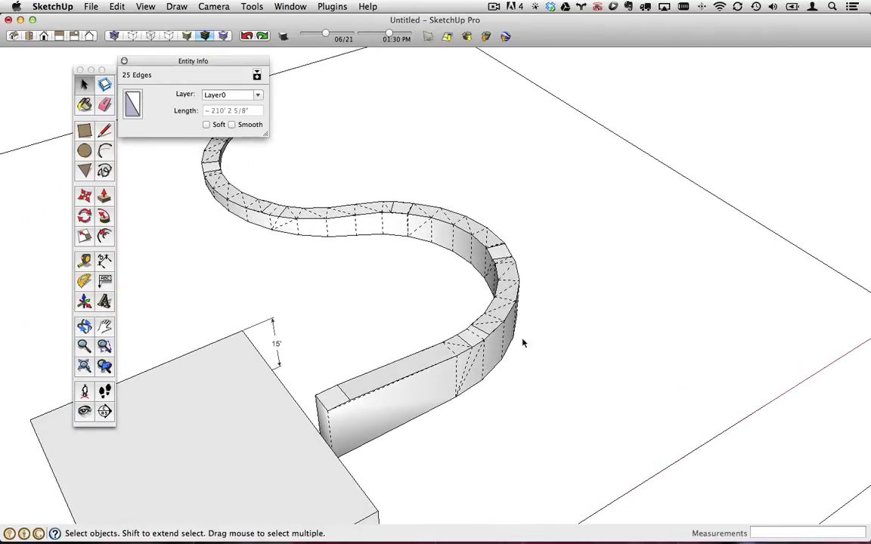
middle_drag(522, 344, 280, 263)
scroll(275, 281, up, 5)
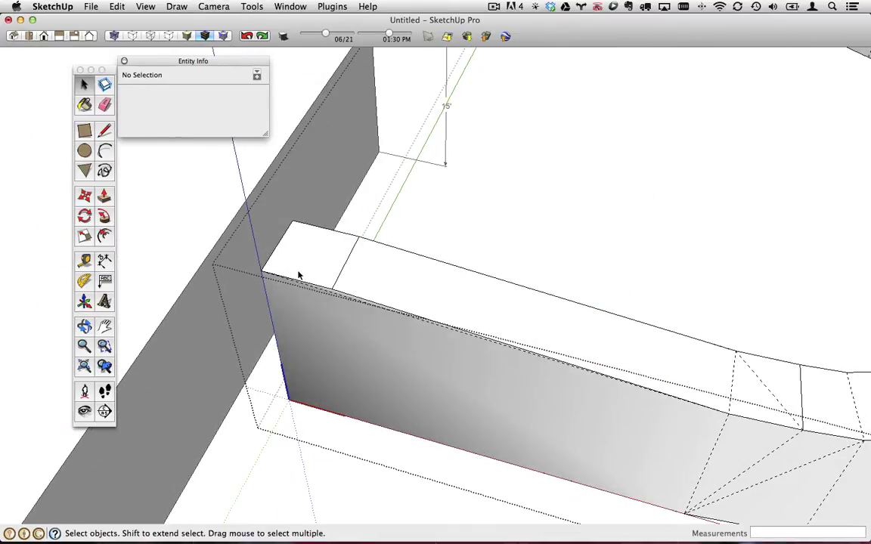
scroll(299, 276, down, 5)
middle_drag(347, 281, 559, 189)
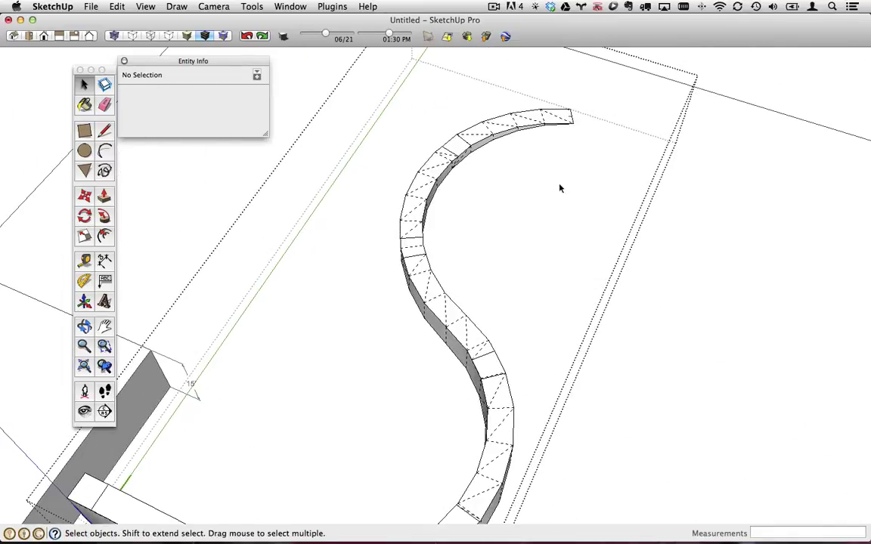
click(143, 6)
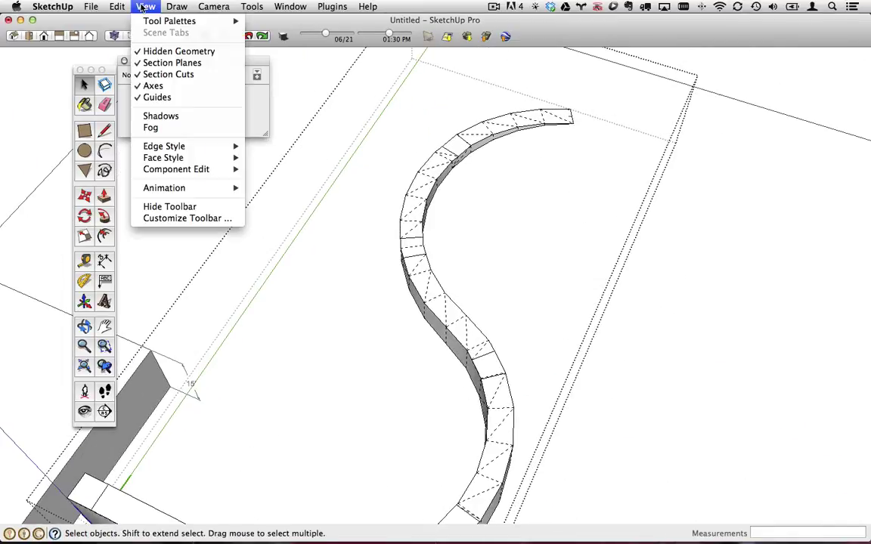
click(166, 51)
Soften the short top edge at the ramp's high end, next to the block.
middle_drag(486, 161, 466, 300)
scroll(391, 352, up, 3)
middle_drag(391, 351, 564, 335)
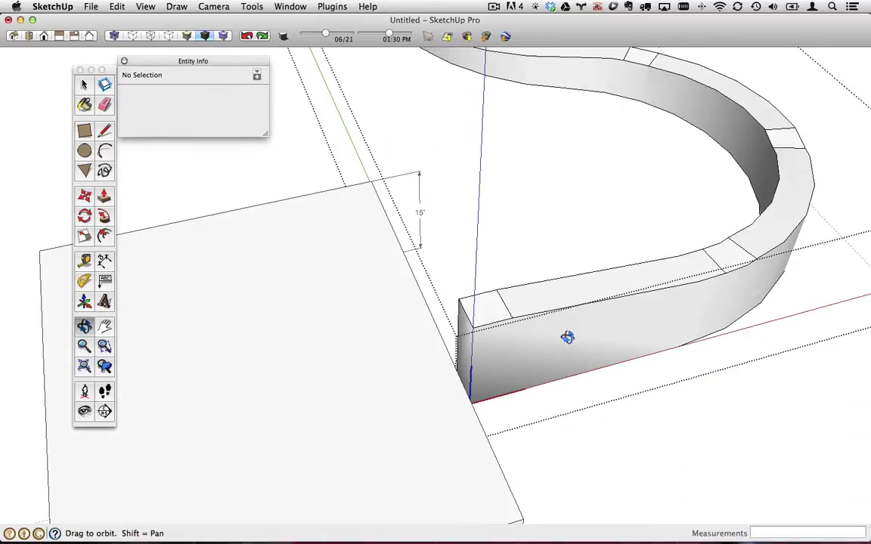
scroll(455, 329, up, 3)
middle_drag(455, 330, 492, 313)
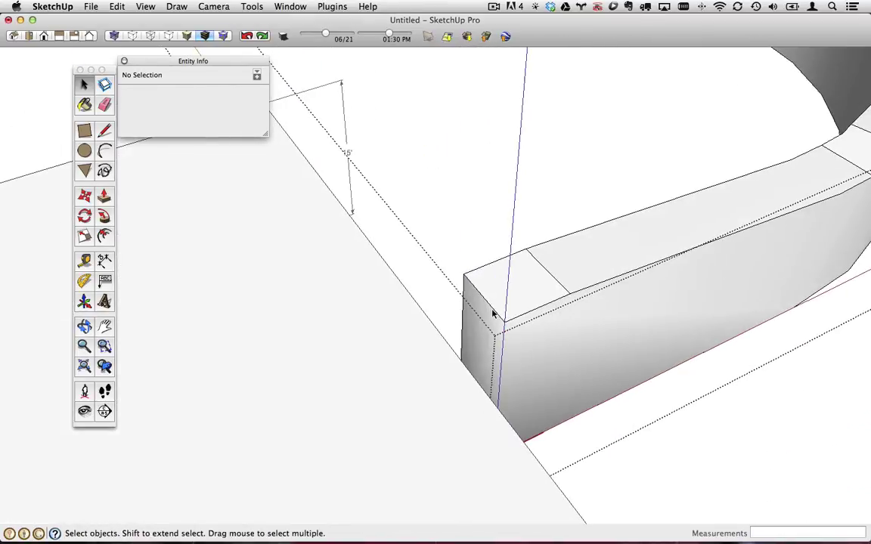
click(492, 311)
right_click(492, 311)
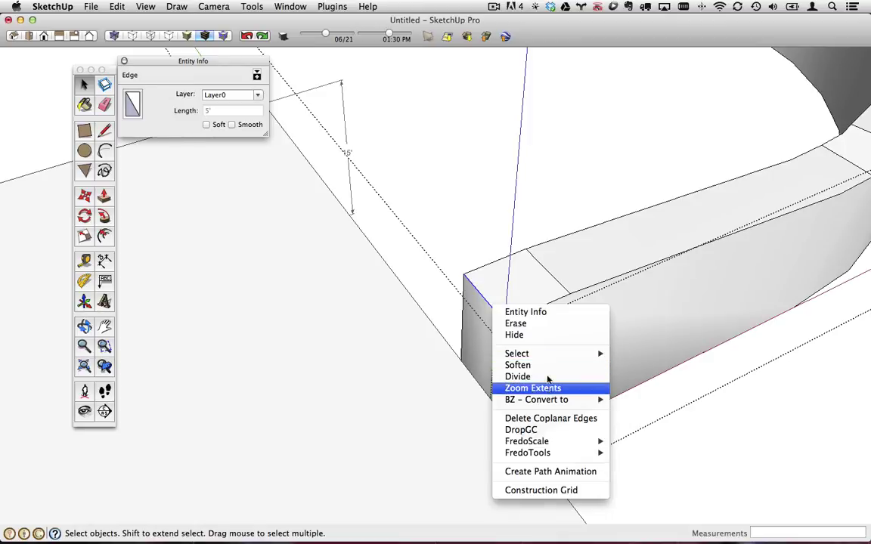
click(547, 367)
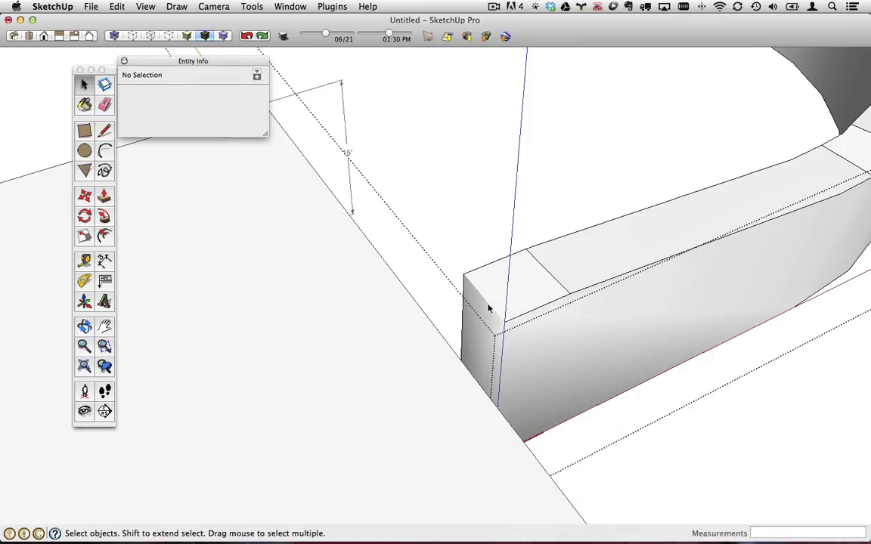
Display the hidden geometry and unsoften the short top edge at the ramp's high end.
key(shift+h)
scroll(492, 311, up, 3)
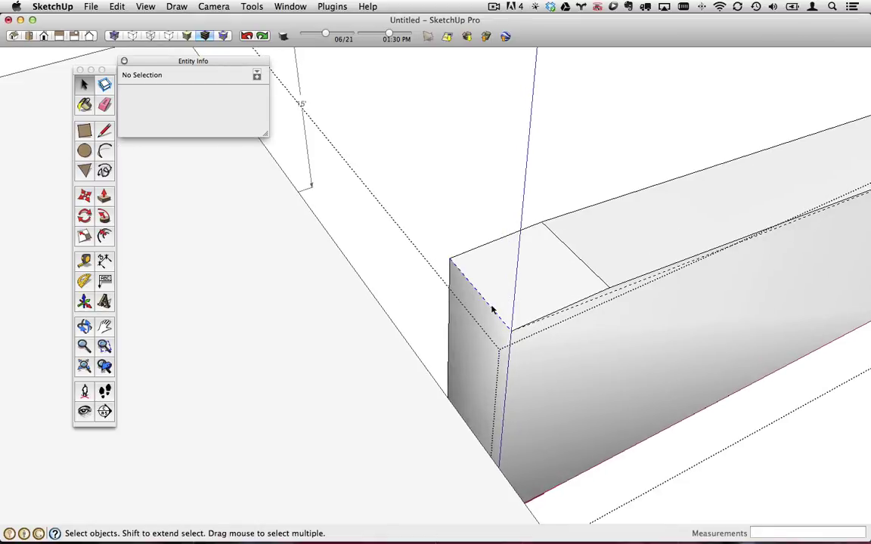
click(493, 311)
right_click(493, 310)
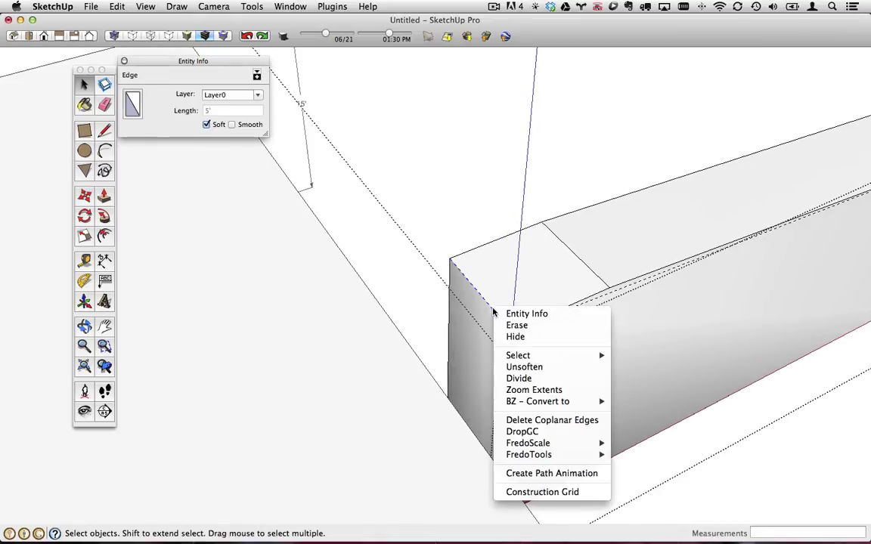
click(514, 364)
scroll(511, 321, down, 1)
scroll(511, 320, down, 3)
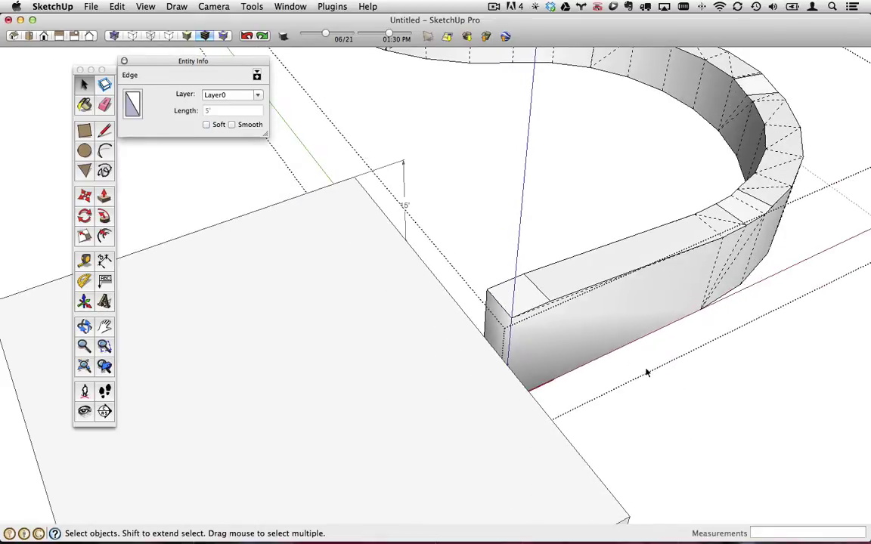
Close the bent ramp for editing and turn off the display of hidden geometry.
click(637, 375)
scroll(704, 385, down, 2)
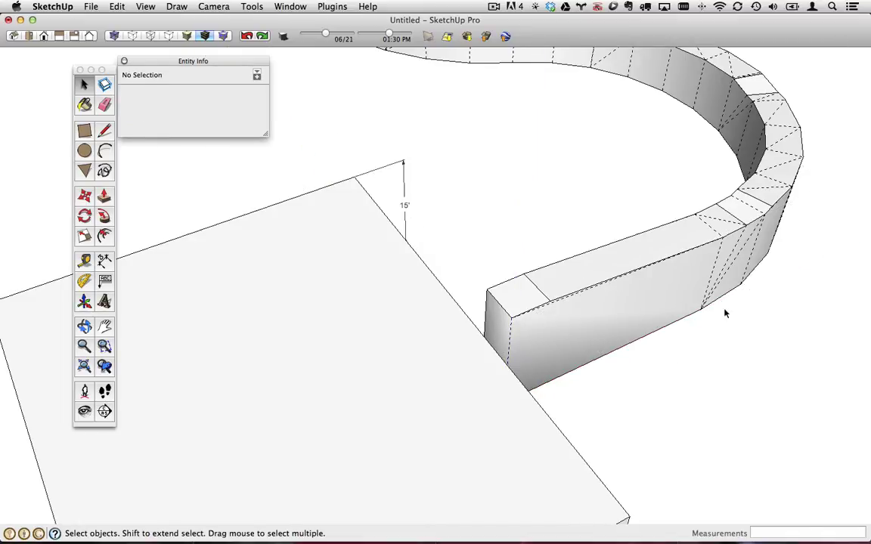
middle_drag(725, 311, 373, 136)
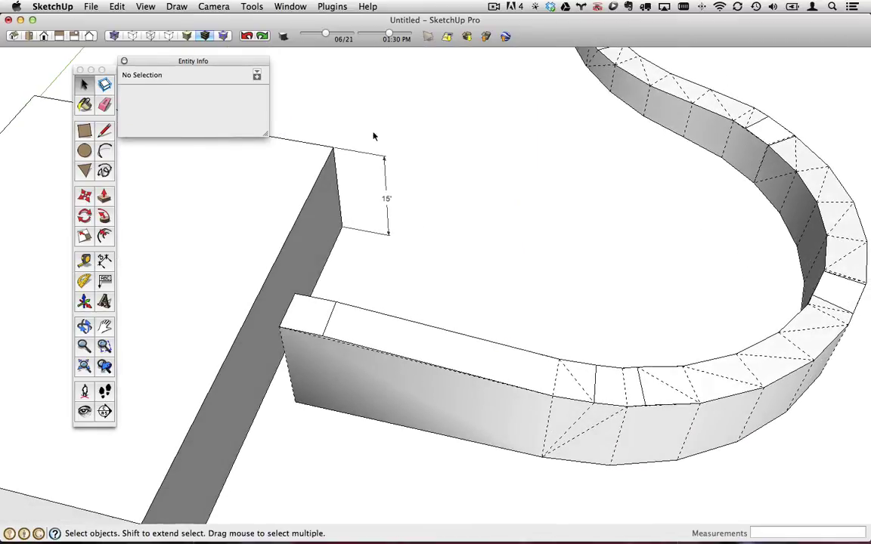
click(146, 6)
click(173, 51)
scroll(371, 189, down, 3)
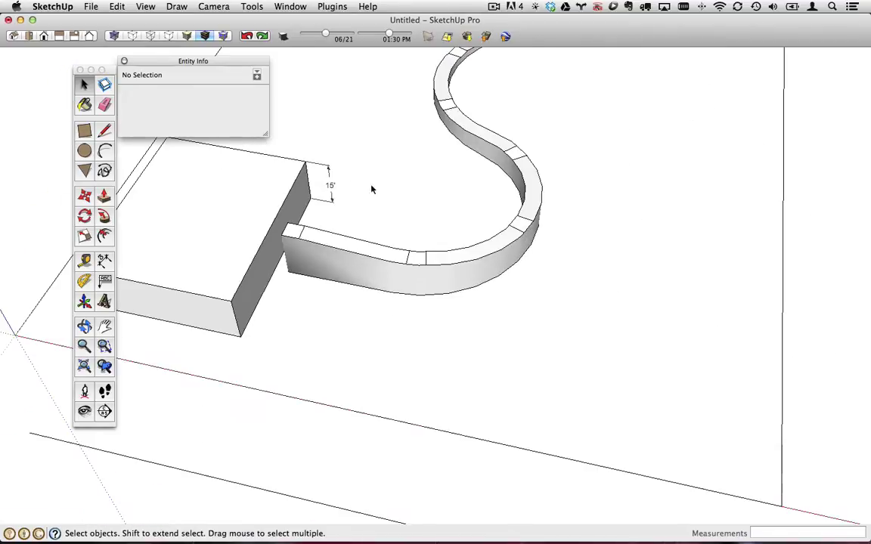
Move the bent ramp by the top outer corner of its high end onto the block's front top corner.
middle_drag(372, 190, 403, 177)
click(412, 252)
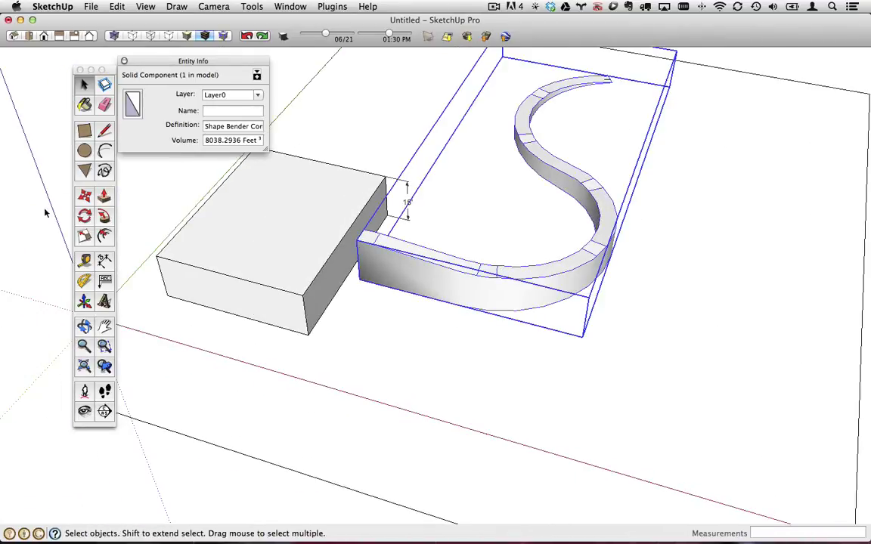
click(92, 195)
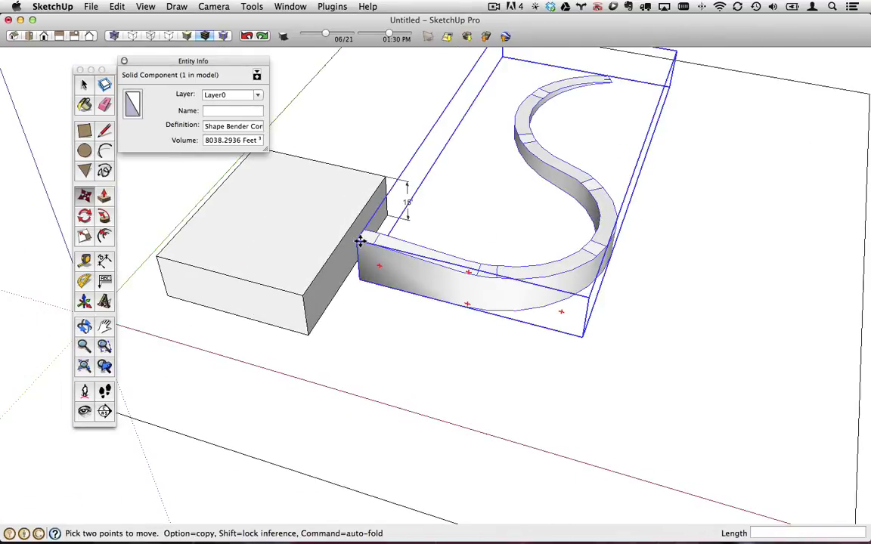
click(363, 242)
click(305, 294)
middle_drag(572, 297, 501, 288)
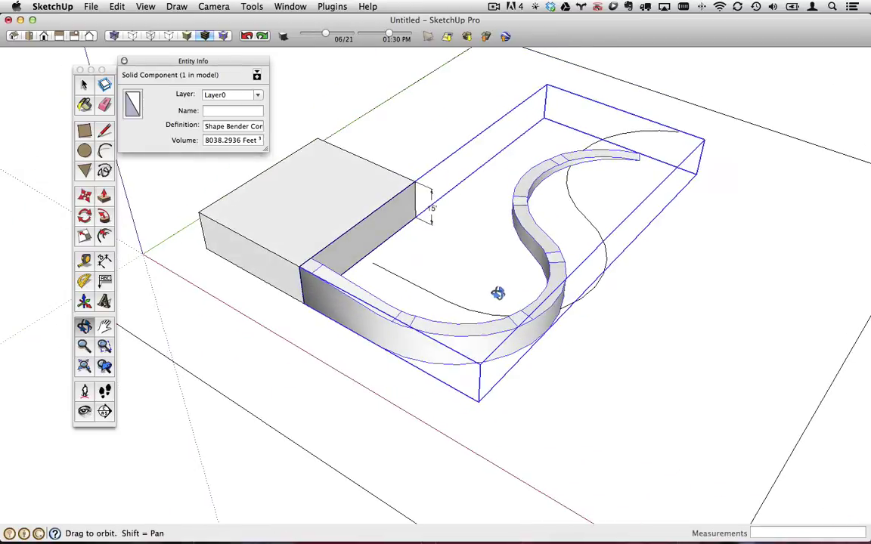
click(84, 85)
Examine the repositioned S-shaped ramp and its landings from several angles, from the block down to the low end.
scroll(509, 202, down, 4)
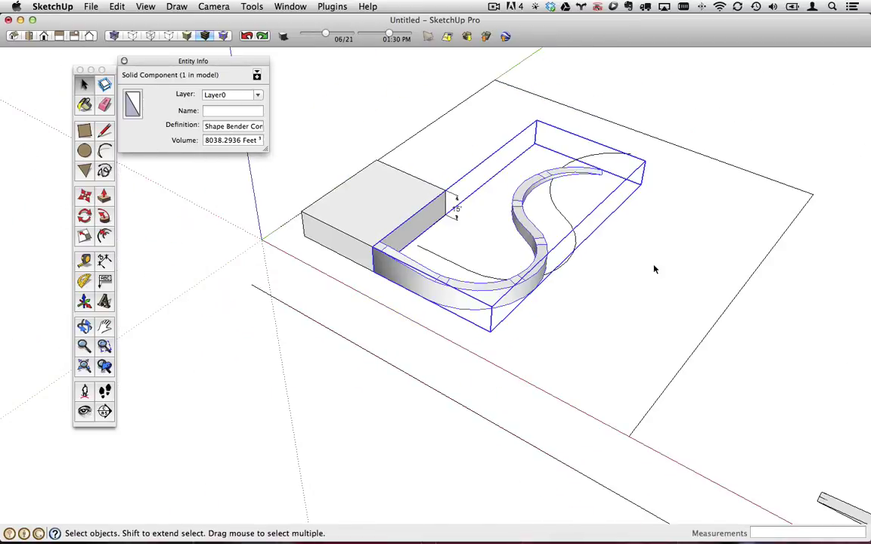
click(655, 270)
middle_drag(655, 270, 229, 201)
scroll(635, 296, up, 3)
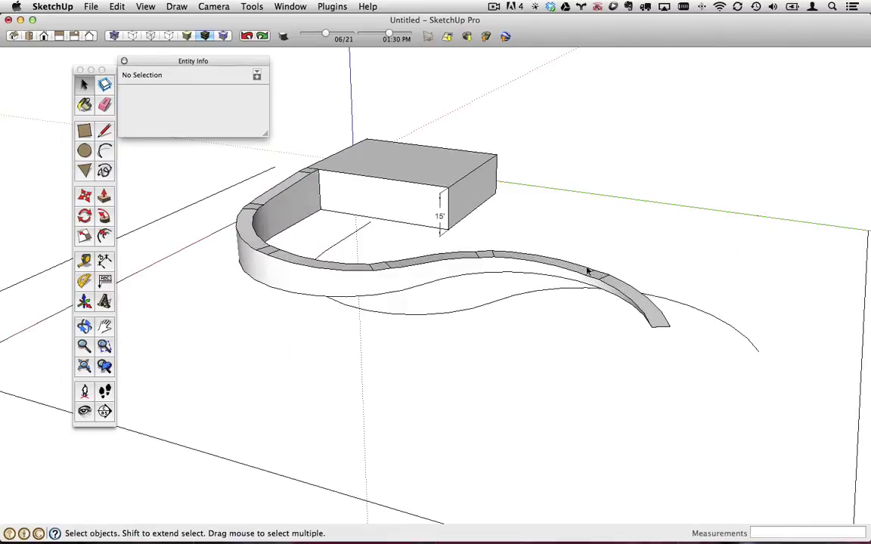
scroll(579, 284, up, 2)
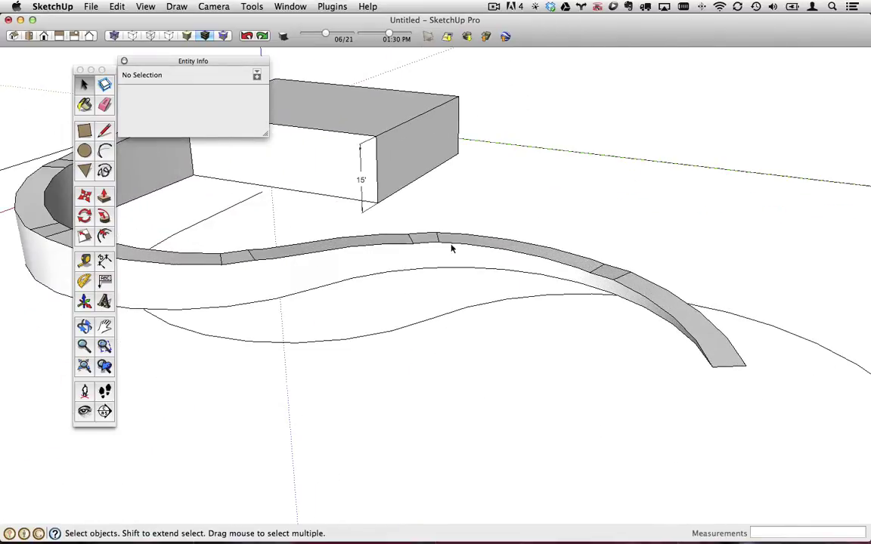
middle_drag(199, 241, 645, 256)
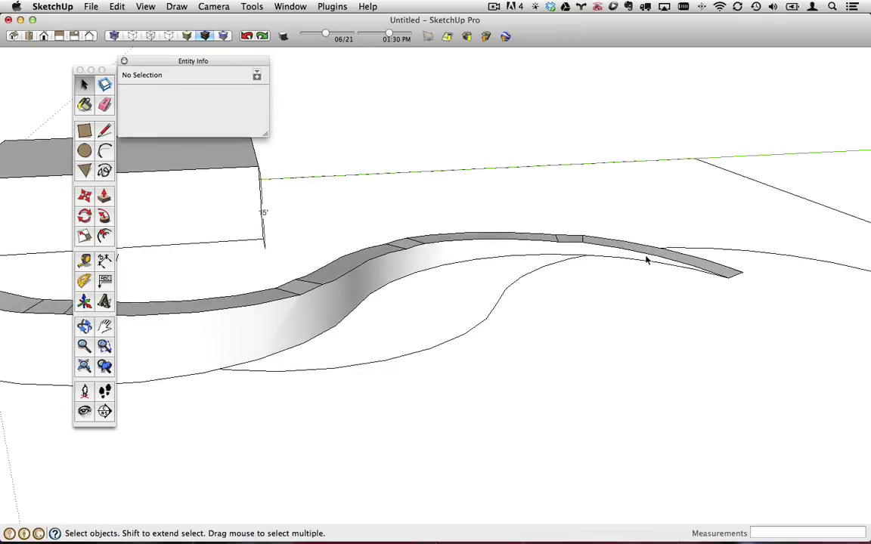
scroll(386, 246, down, 2)
middle_drag(387, 246, 484, 329)
Move the whole S-shaped path about 184' 8" away from the ramp, to open space outside the site square.
triple_click(507, 379)
click(84, 195)
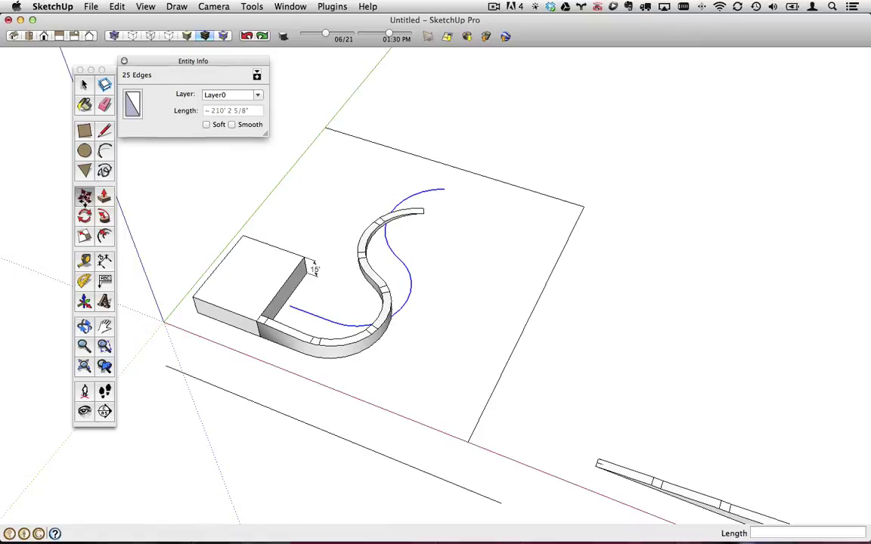
click(503, 349)
click(820, 347)
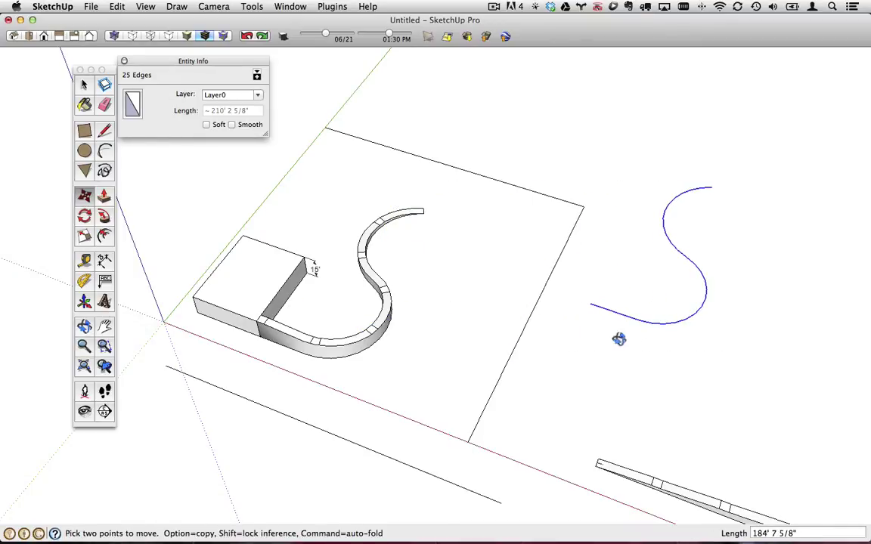
middle_drag(618, 340, 433, 310)
Copy the S-shaped path to a spot beside the original, farther from the site.
click(433, 310)
key(alt)
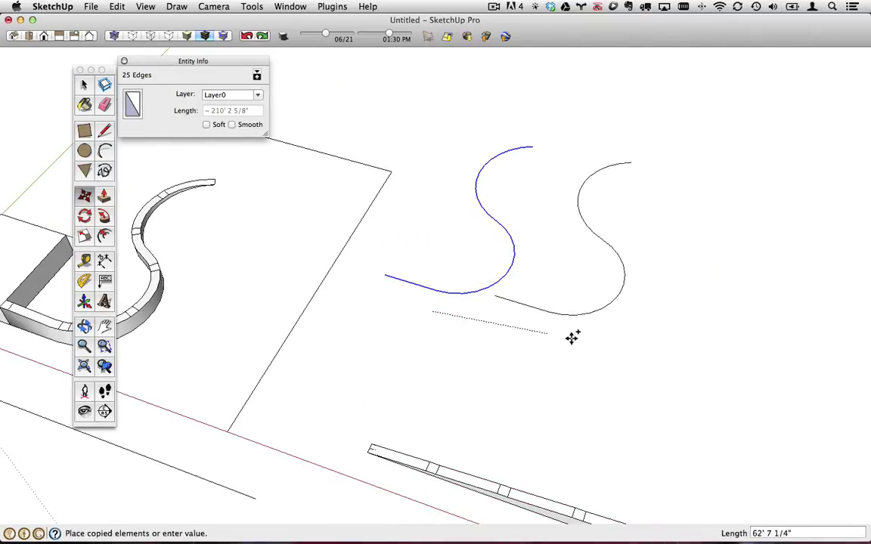
click(618, 367)
middle_drag(619, 368, 333, 184)
click(83, 86)
Compare the straight ramp with the S-shaped path's larger arc and inspect the landings near the ramp's low end.
middle_drag(463, 323, 596, 349)
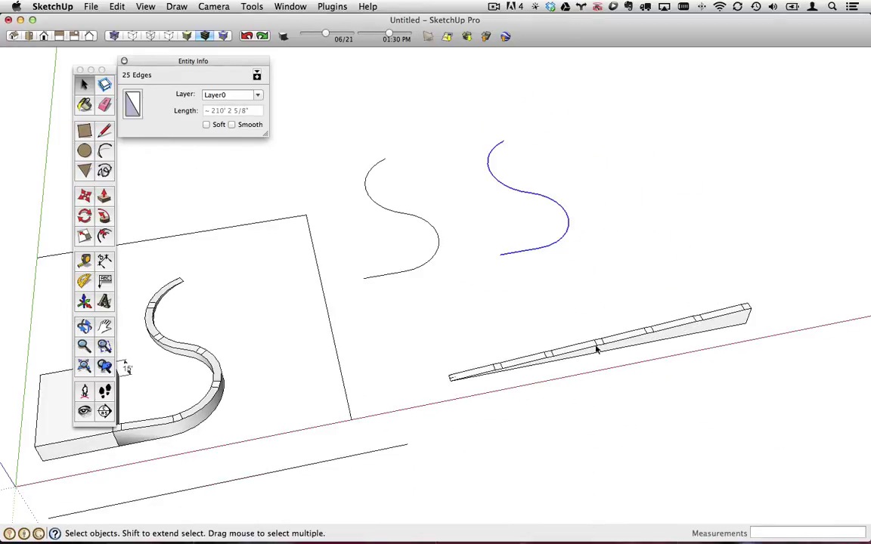
click(653, 331)
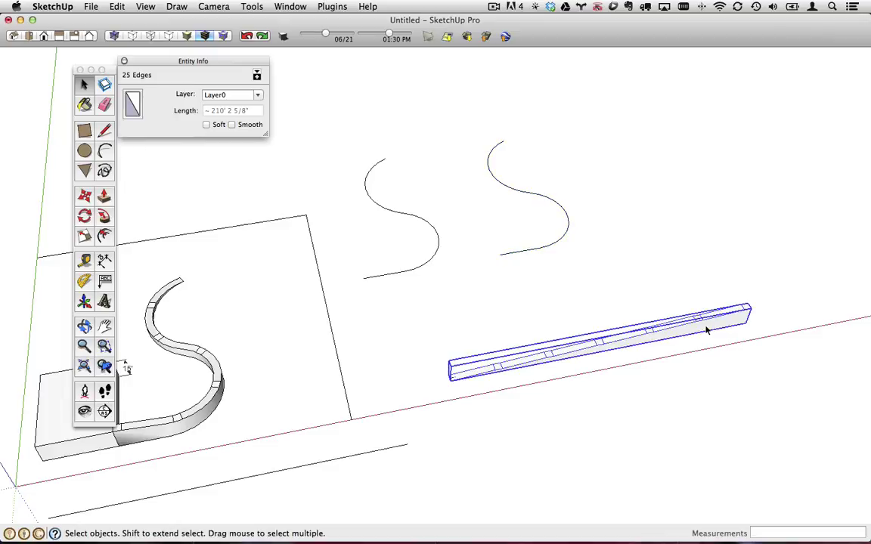
click(422, 271)
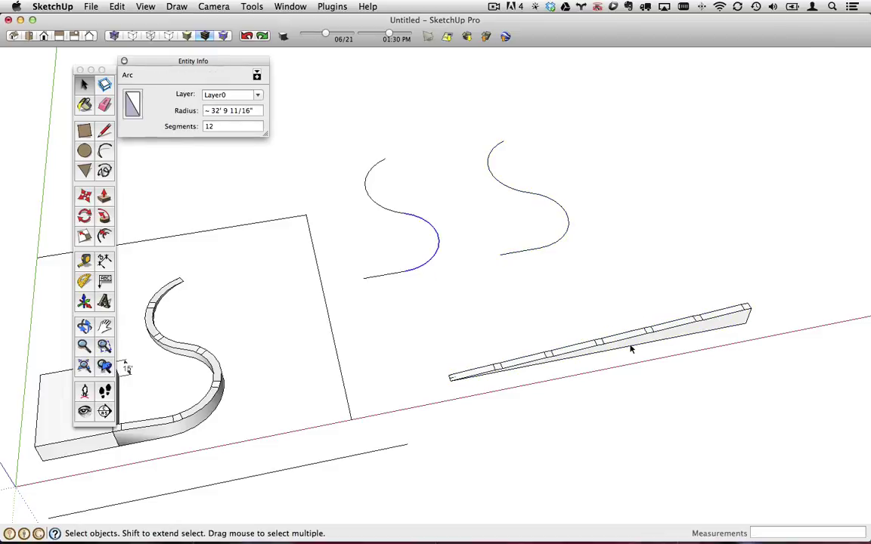
scroll(505, 370, up, 3)
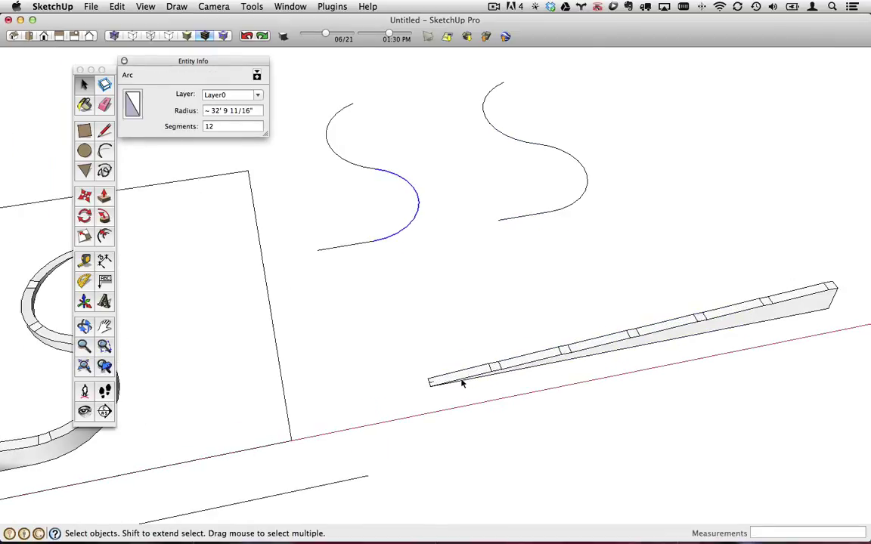
scroll(468, 378, up, 2)
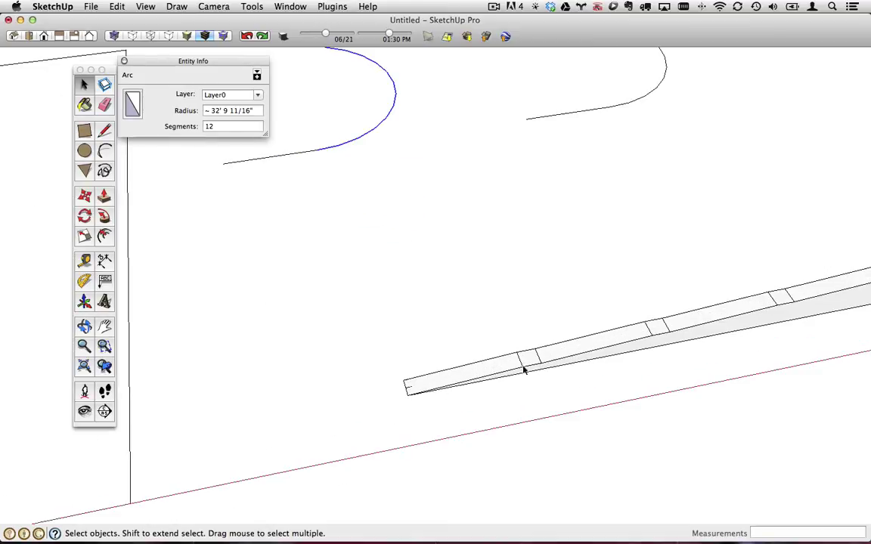
Draw a 30' by 5' rectangle on the ground beside the long segmented ramp.
scroll(680, 345, down, 4)
shift+middle_drag(606, 344, 504, 354)
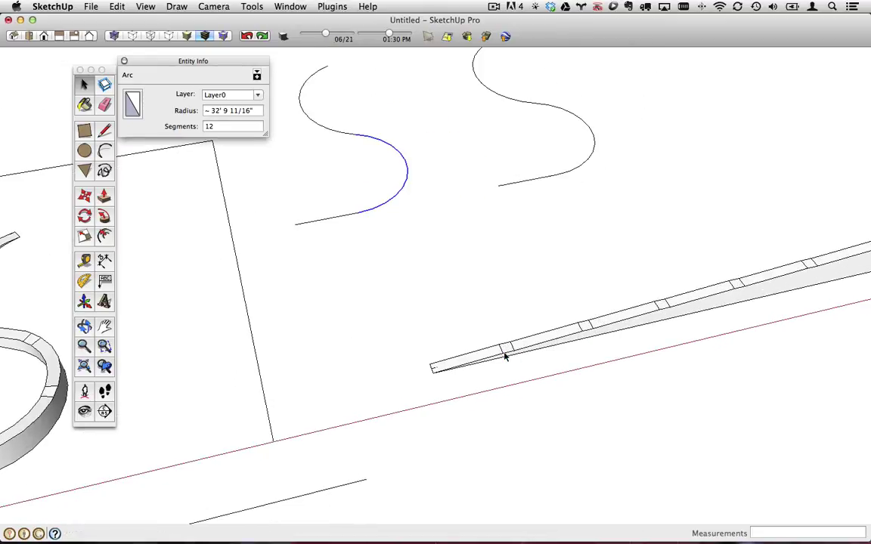
click(85, 133)
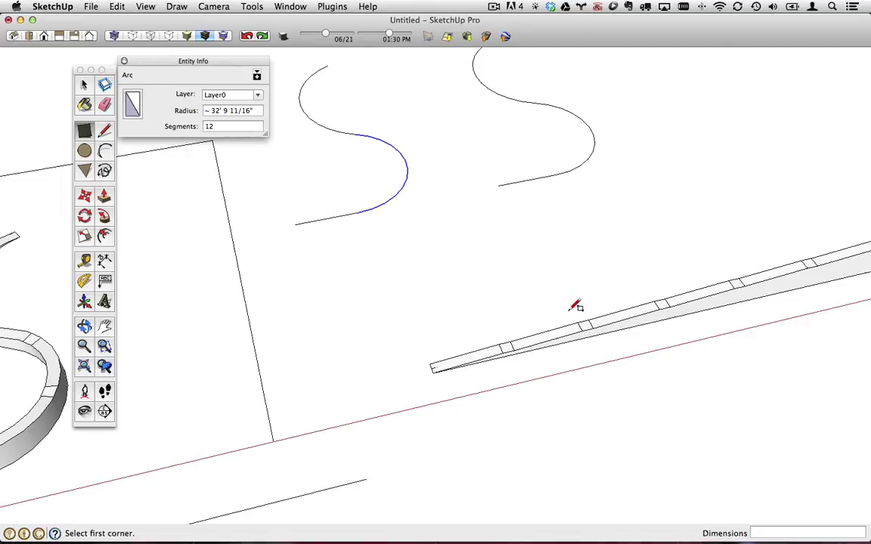
click(410, 319)
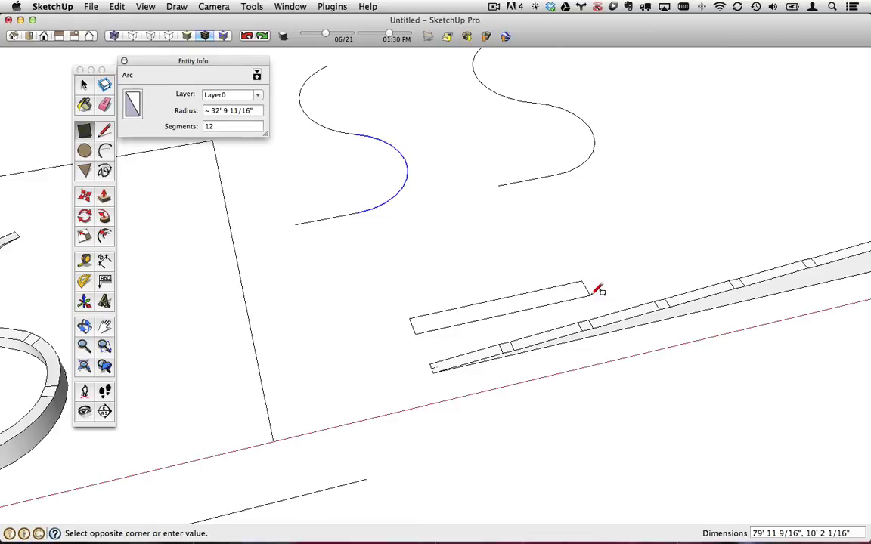
text(30',5)
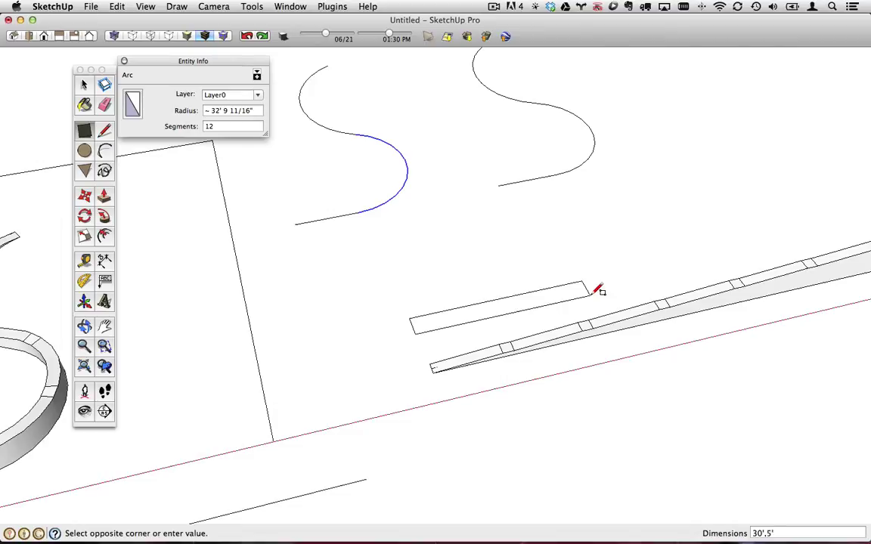
key(Return)
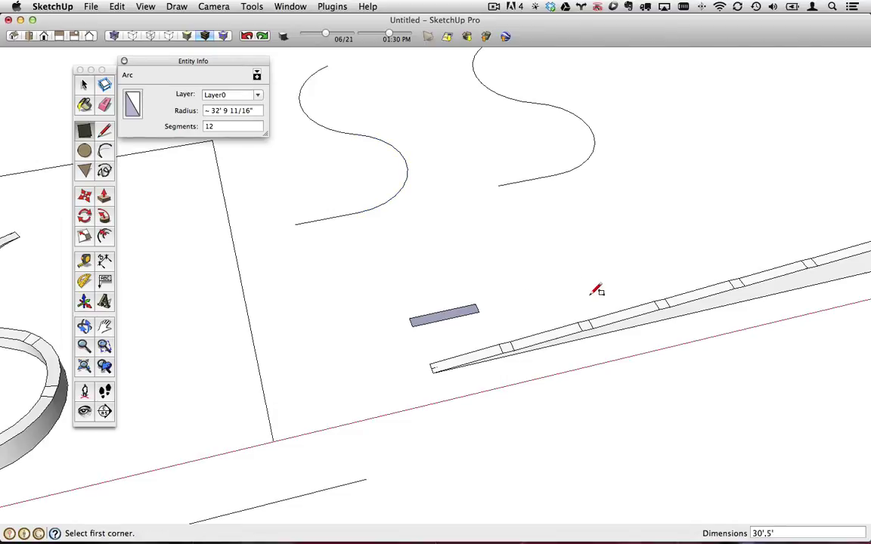
Push/Pull the 30' by 5' rectangle up 15' into a box.
middle_drag(597, 291, 515, 344)
click(106, 196)
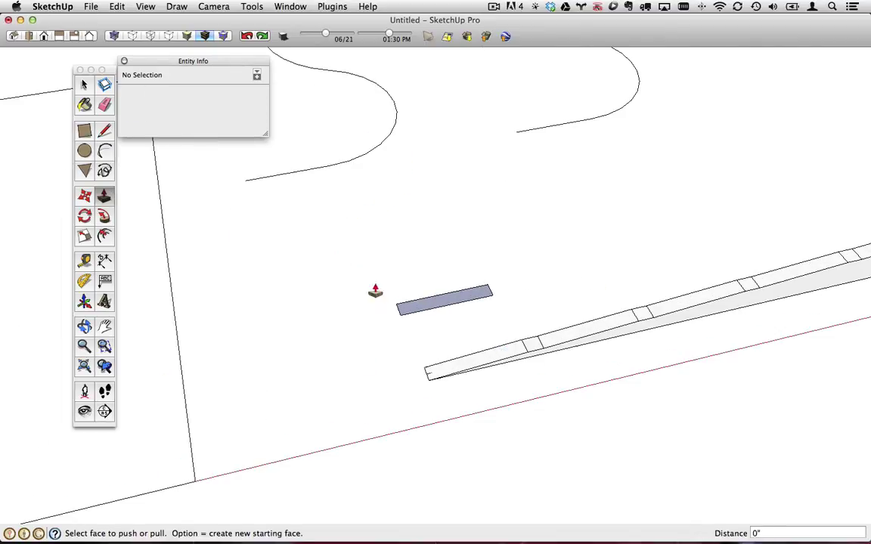
mouse_move(420, 306)
mouse_down()
mouse_move(418, 288)
mouse_move(428, 294)
mouse_up()
text(15)
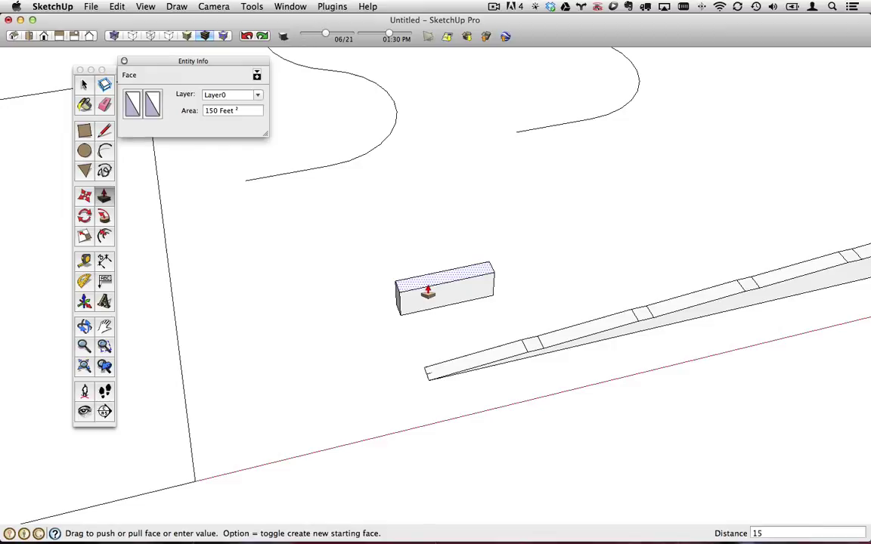
key(Return)
Draw a diagonal across the box's long side and push the upper triangle back 5' to leave a sloped wedge.
click(105, 131)
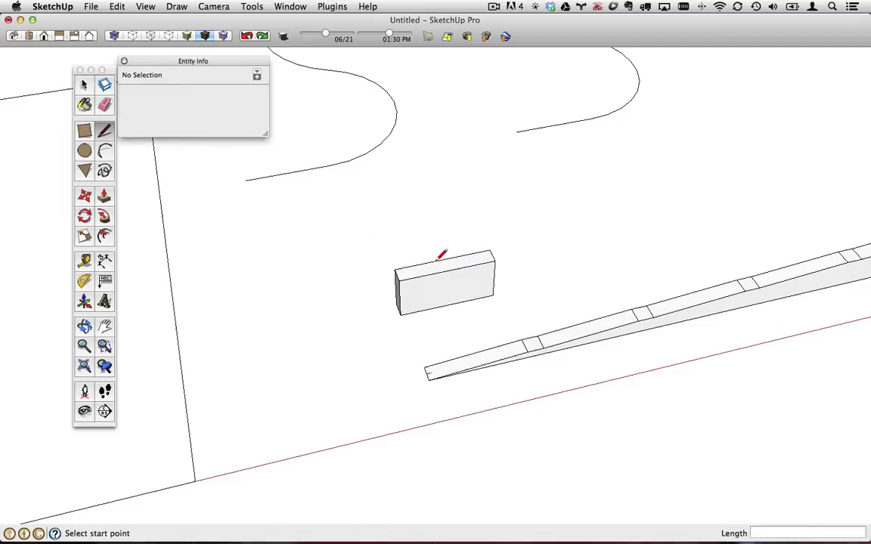
click(400, 314)
click(493, 258)
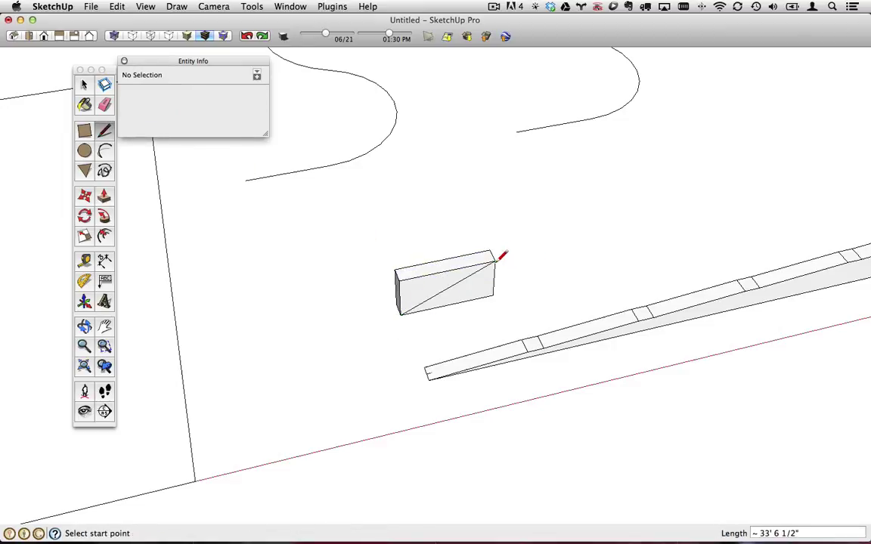
click(104, 195)
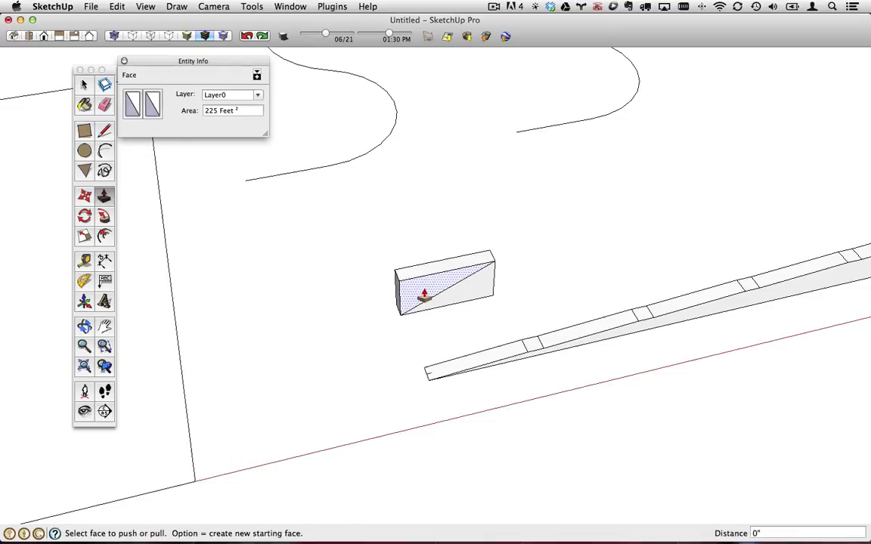
drag(418, 288, 417, 374)
middle_drag(417, 373, 500, 381)
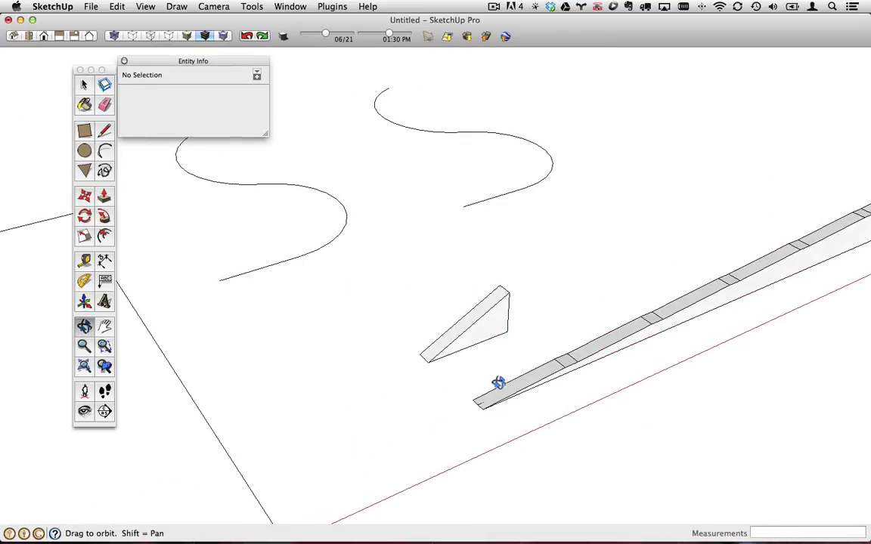
scroll(490, 340, up, 3)
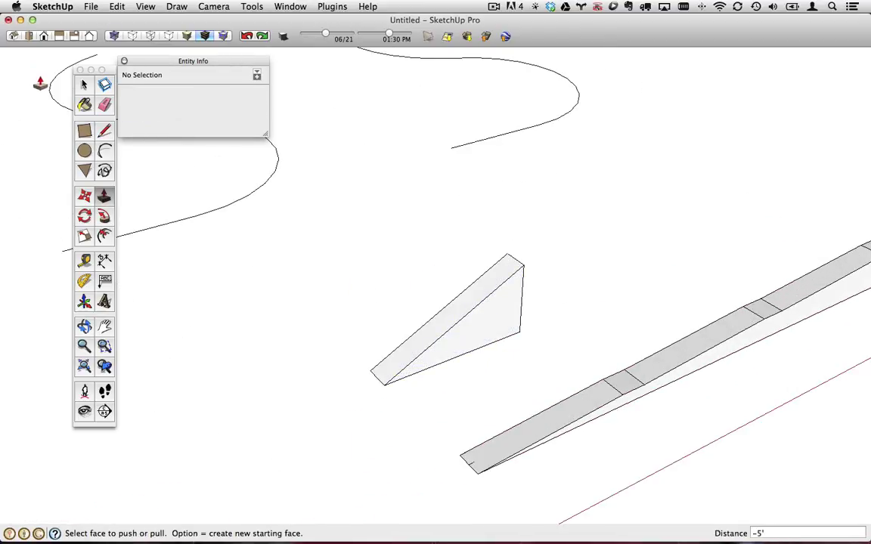
Select all connected geometry of the new wedge and make it a group.
click(84, 85)
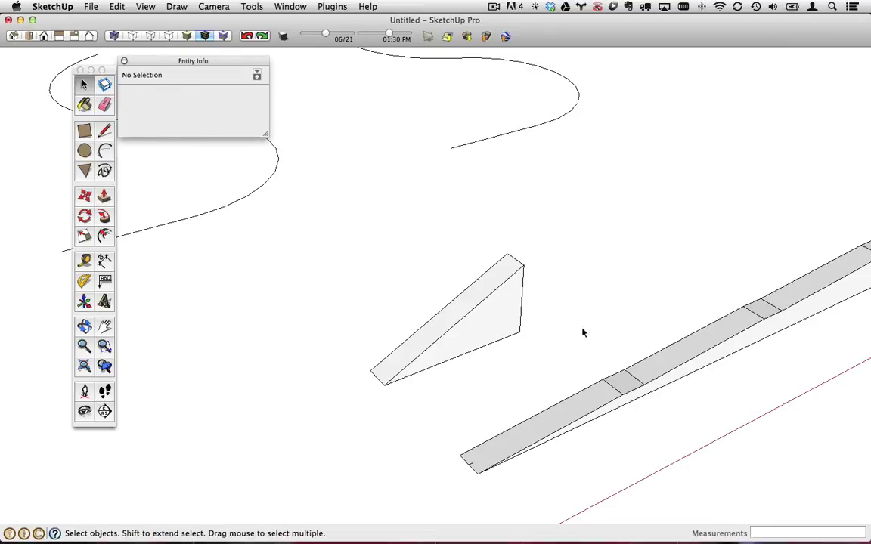
scroll(525, 247, down, 5)
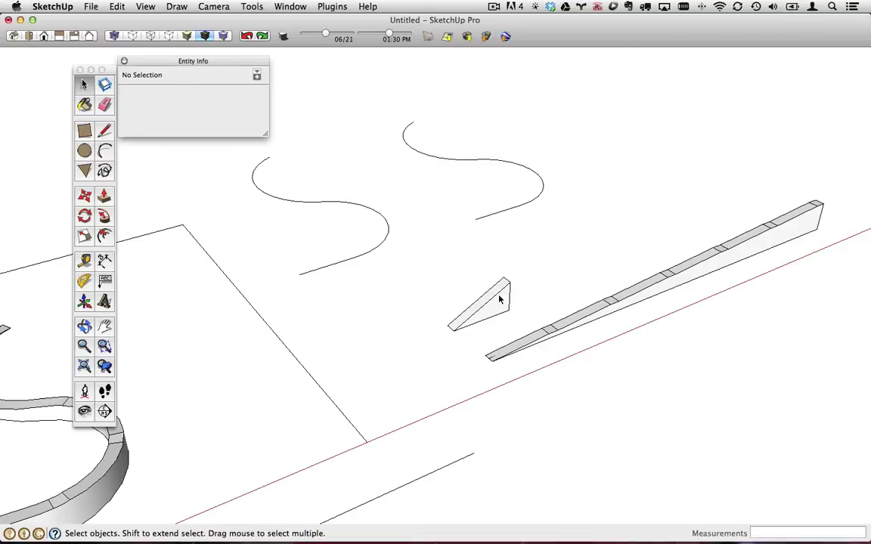
triple_click(493, 310)
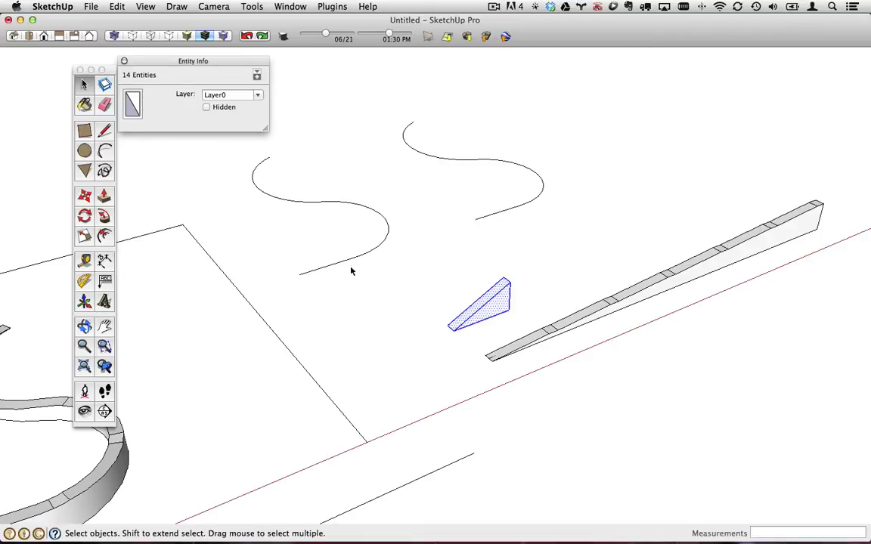
scroll(488, 299, up, 3)
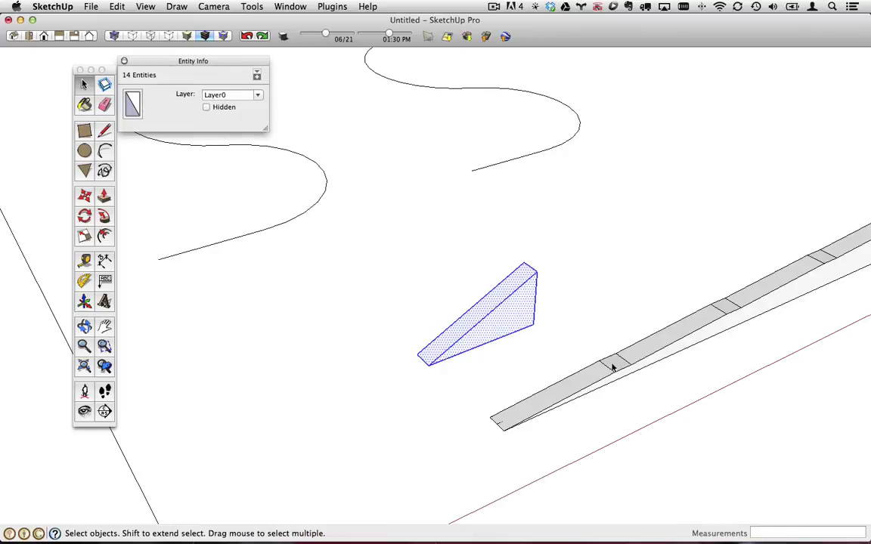
scroll(503, 306, up, 2)
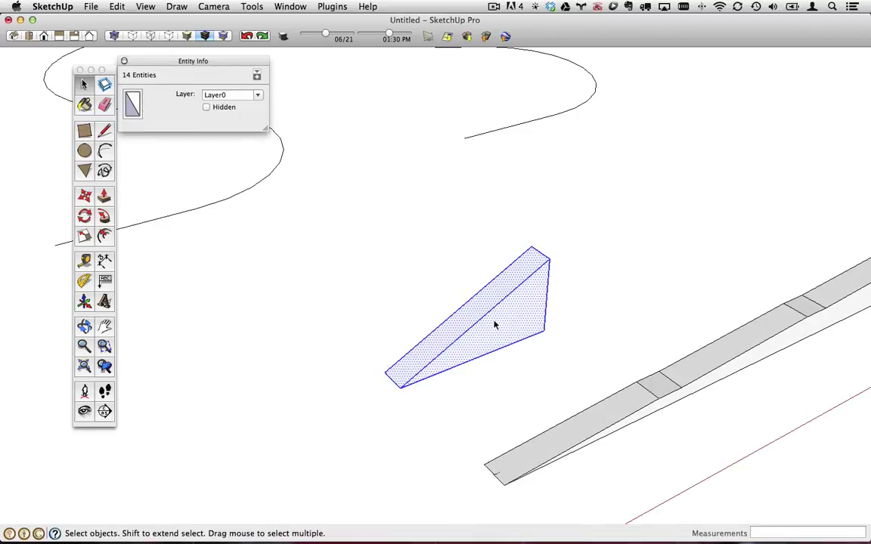
right_click(496, 315)
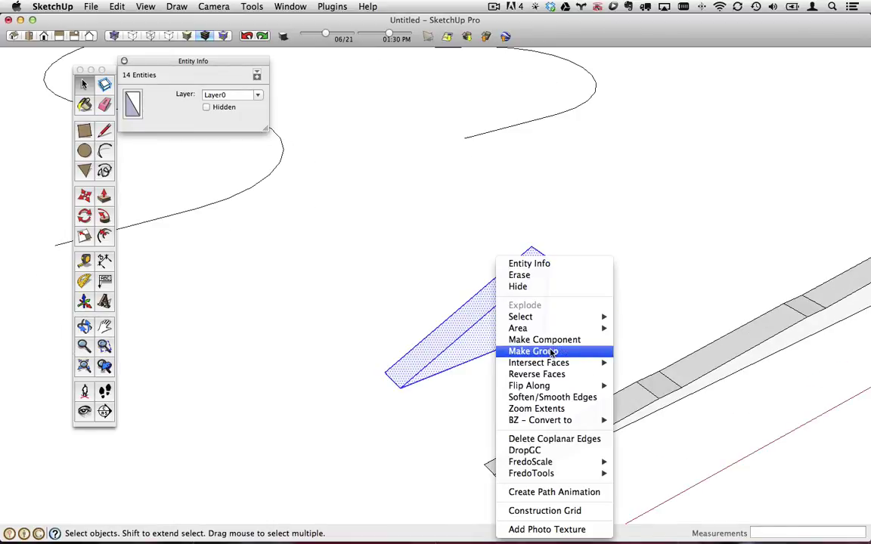
click(553, 353)
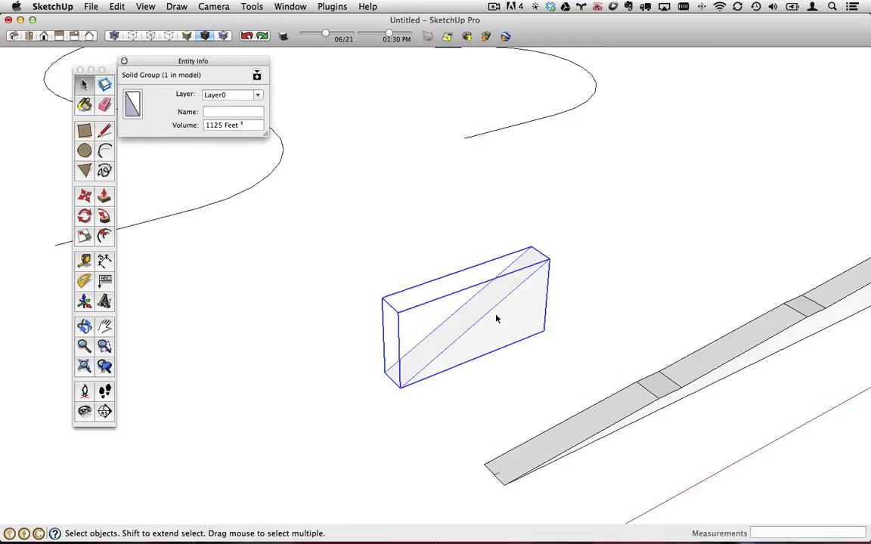
Draw a 30' line along the middle of the wedge group's underside, starting from the midpoint of its low end.
click(99, 132)
scroll(424, 393, up, 3)
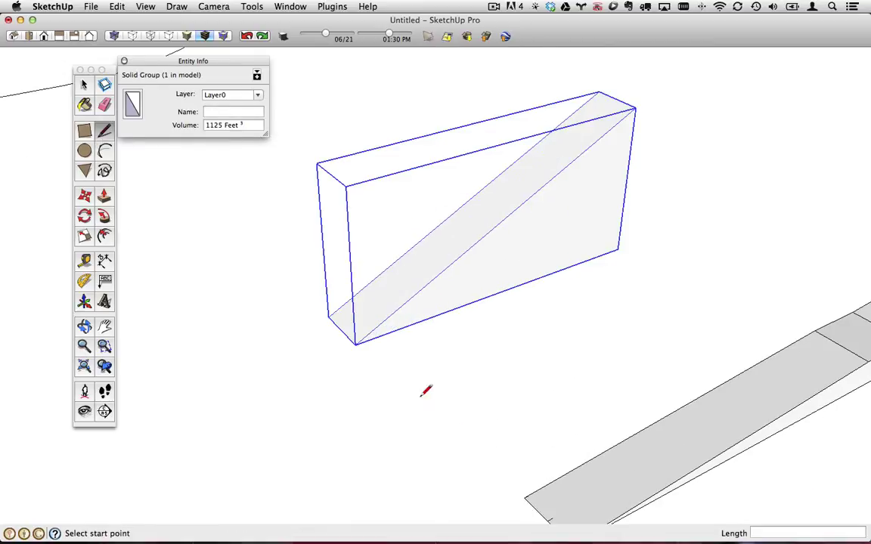
click(342, 322)
middle_drag(694, 308, 287, 358)
middle_drag(439, 375, 463, 270)
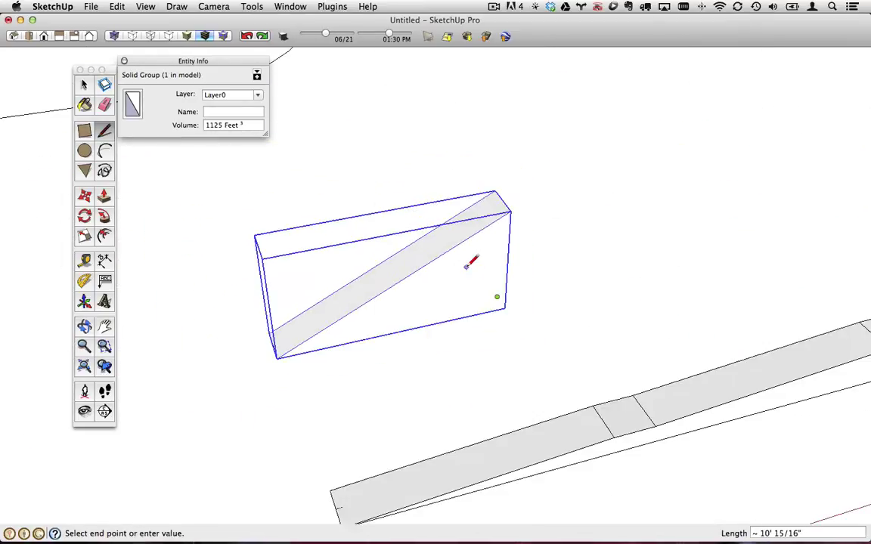
scroll(462, 270, down, 2)
click(84, 84)
Bend the wedge group along the nearer S-shaped curve with Shape Bender, using the 30' underside line as the reference line.
middle_drag(311, 179, 377, 270)
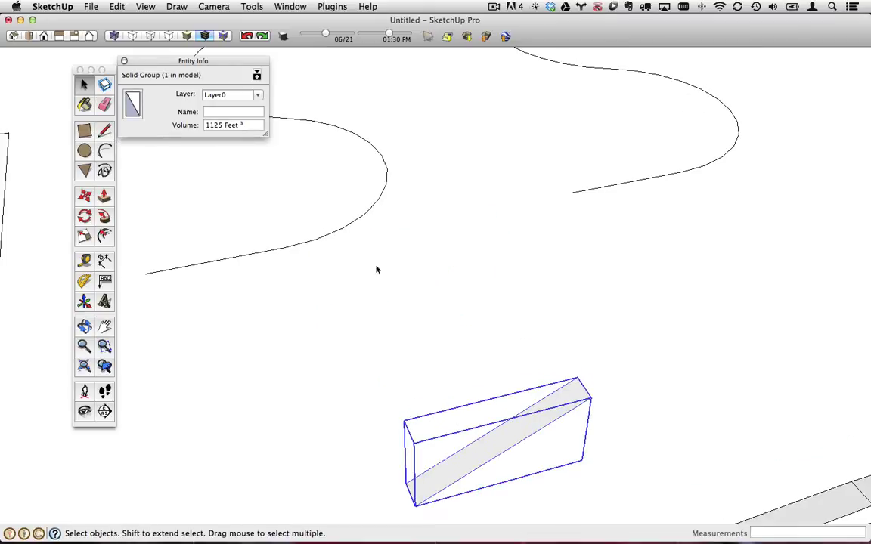
click(347, 6)
mouse_move(365, 32)
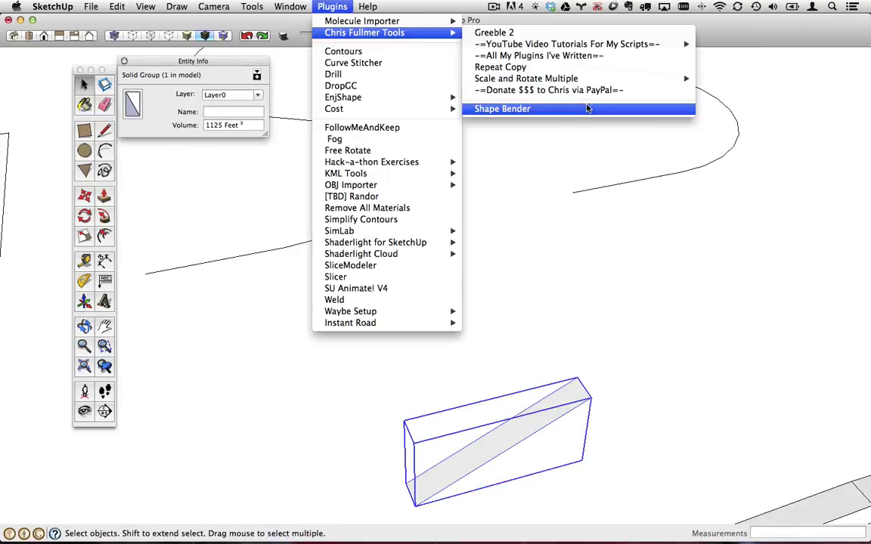
click(582, 112)
middle_drag(435, 470, 476, 249)
click(471, 90)
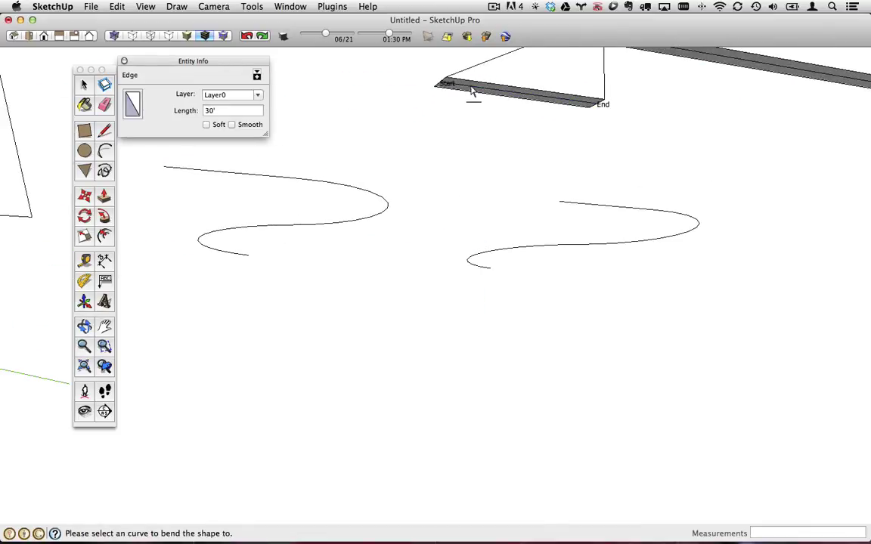
middle_drag(490, 90, 358, 286)
click(357, 288)
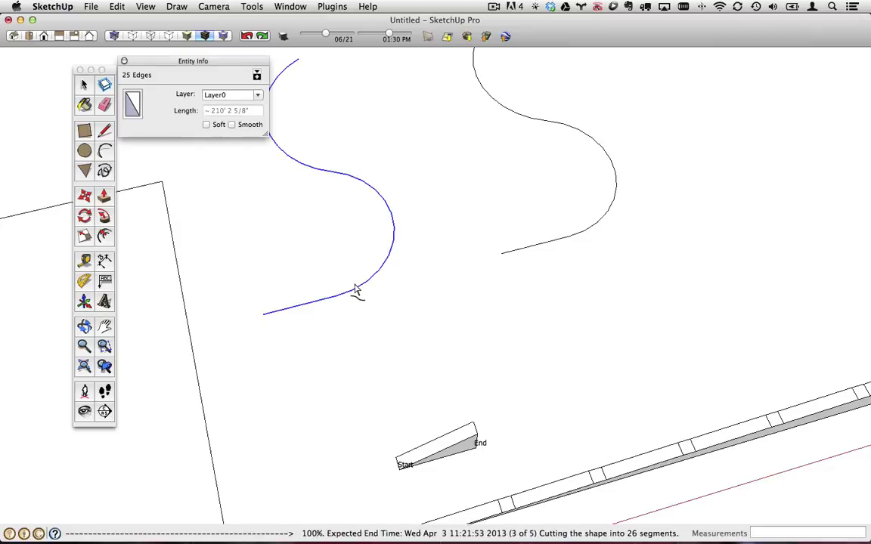
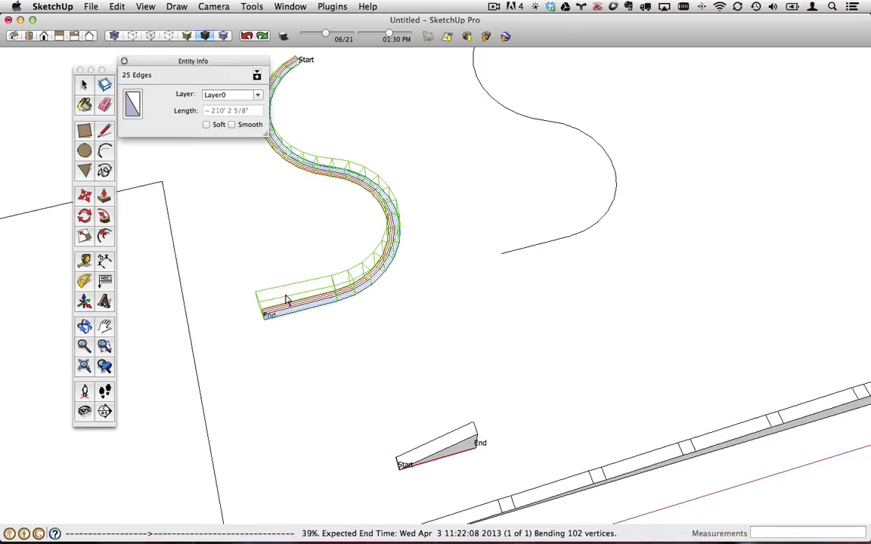
middle_drag(301, 301, 405, 227)
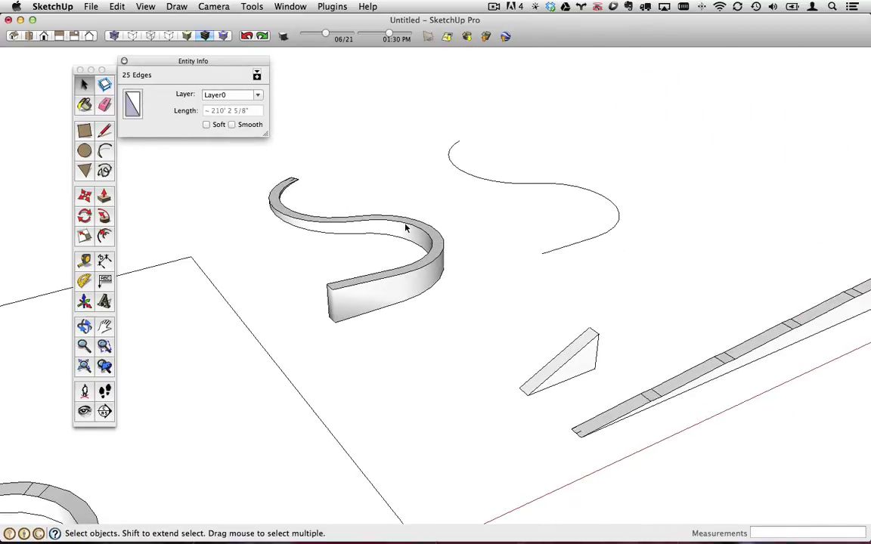
Create a protractor guide from the long segmented ramp's low bottom corner, aligned to its bottom edge and sloped about 1:14.
scroll(338, 277, down, 2)
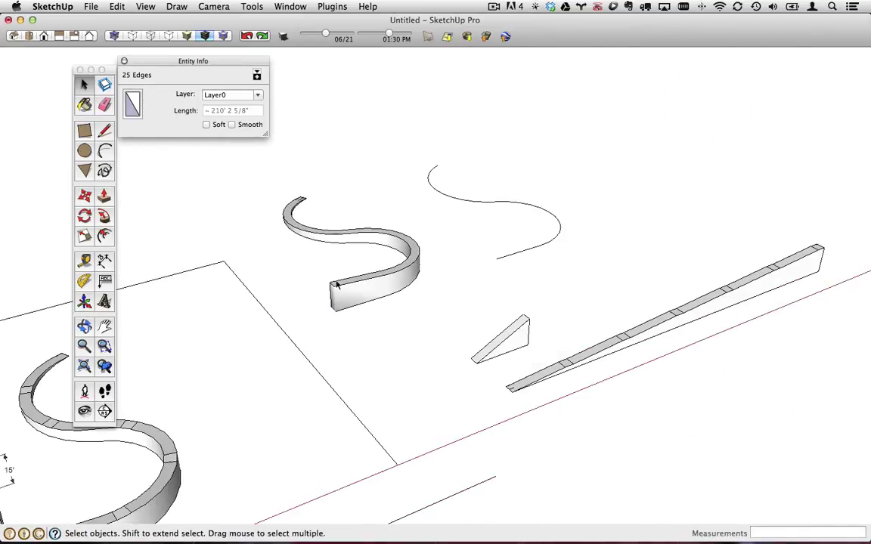
middle_drag(338, 284, 395, 258)
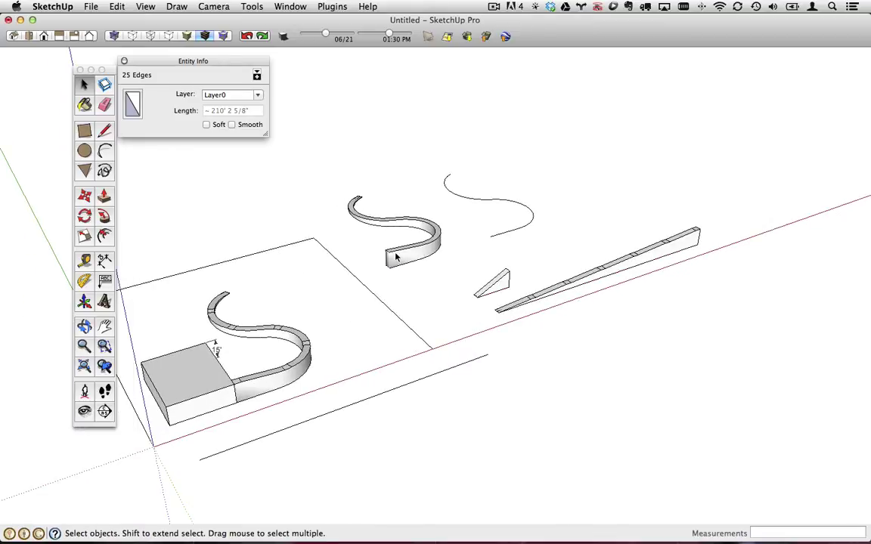
scroll(295, 346, up, 3)
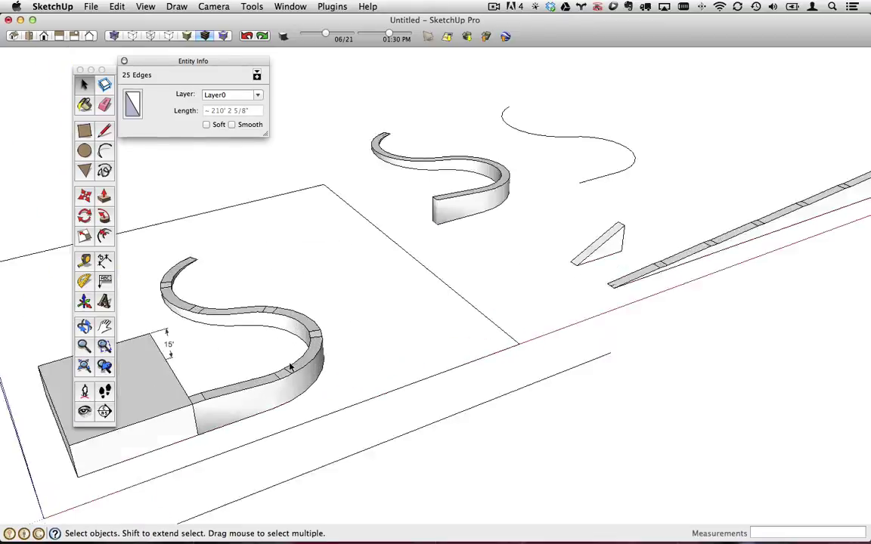
scroll(650, 280, up, 5)
scroll(800, 258, up, 3)
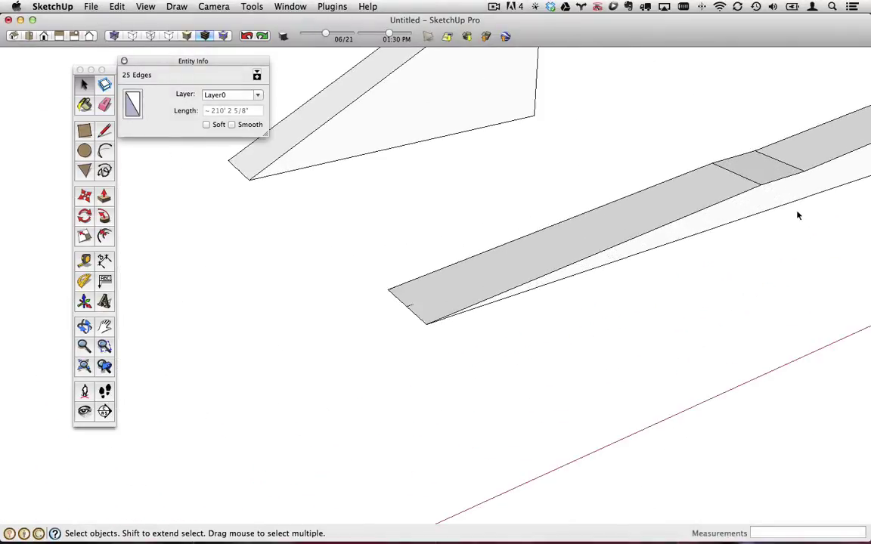
middle_drag(797, 212, 684, 266)
click(90, 282)
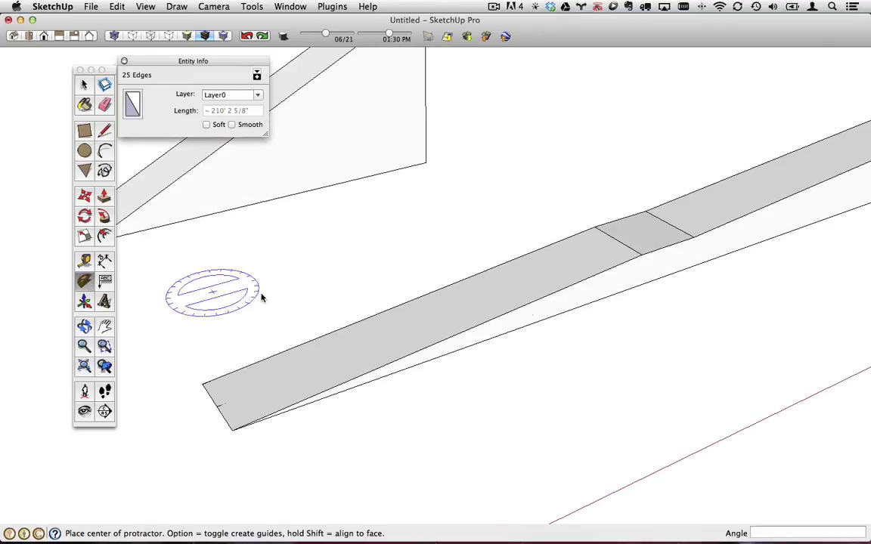
click(232, 429)
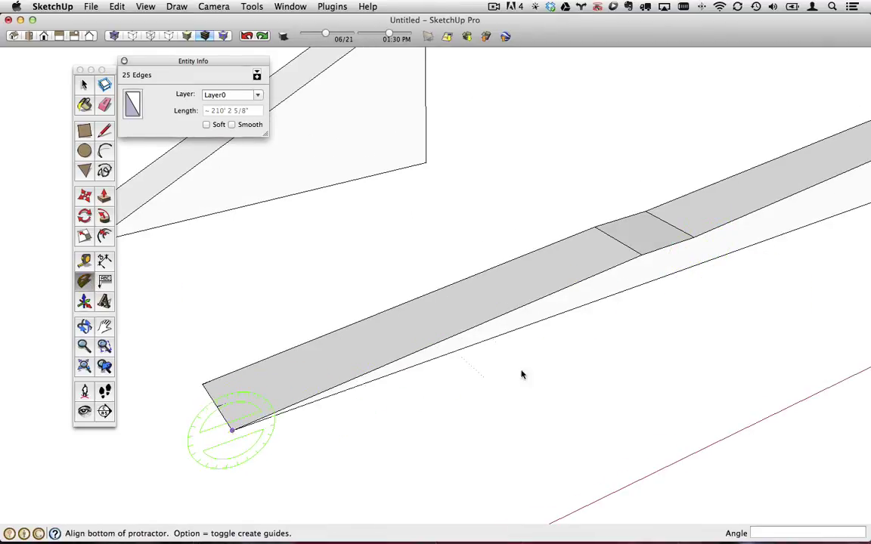
click(618, 294)
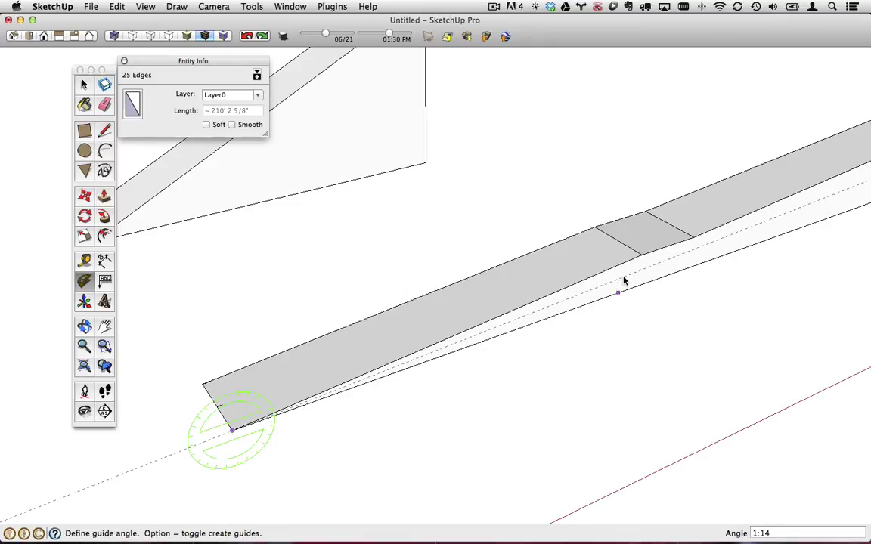
click(624, 280)
scroll(684, 251, up, 3)
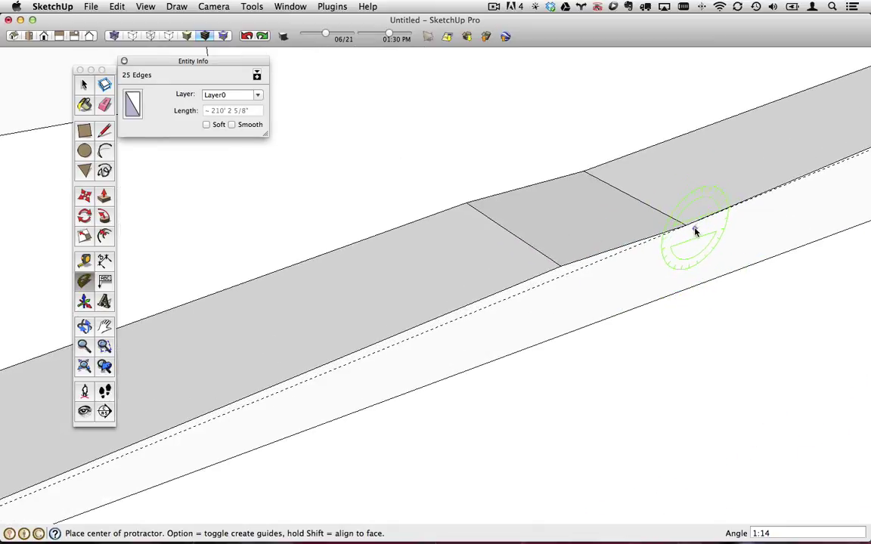
Check the slope guide against the segmented ramp up to its high end and erase the guide.
scroll(697, 231, down, 4)
shift+middle_drag(773, 197, 334, 318)
scroll(722, 154, up, 5)
scroll(741, 178, up, 2)
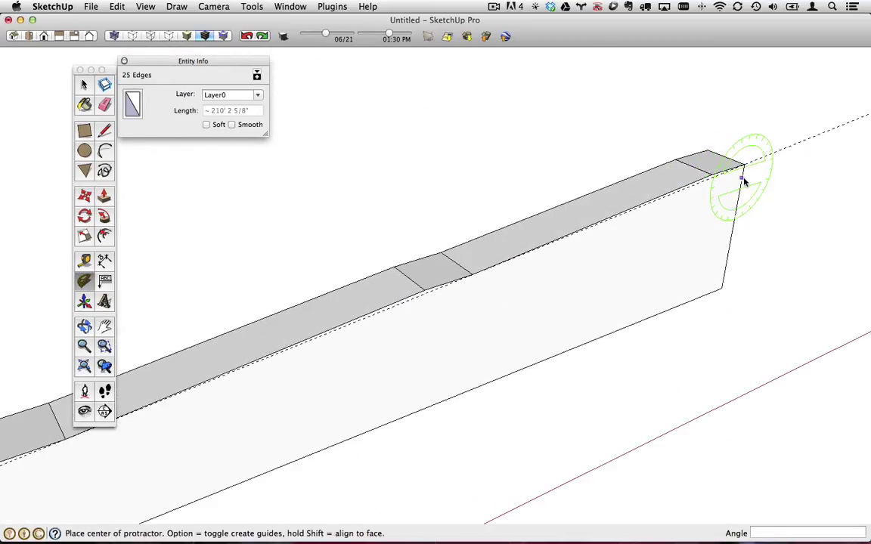
key(e)
scroll(501, 224, down, 8)
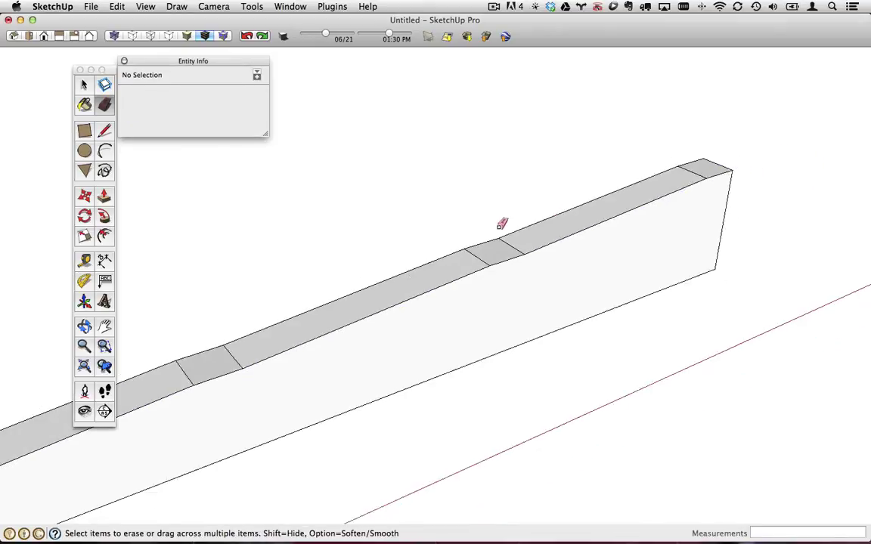
mouse_move(456, 253)
middle_down()
mouse_move(631, 228)
mouse_move(600, 278)
mouse_move(545, 302)
mouse_move(552, 289)
middle_up()
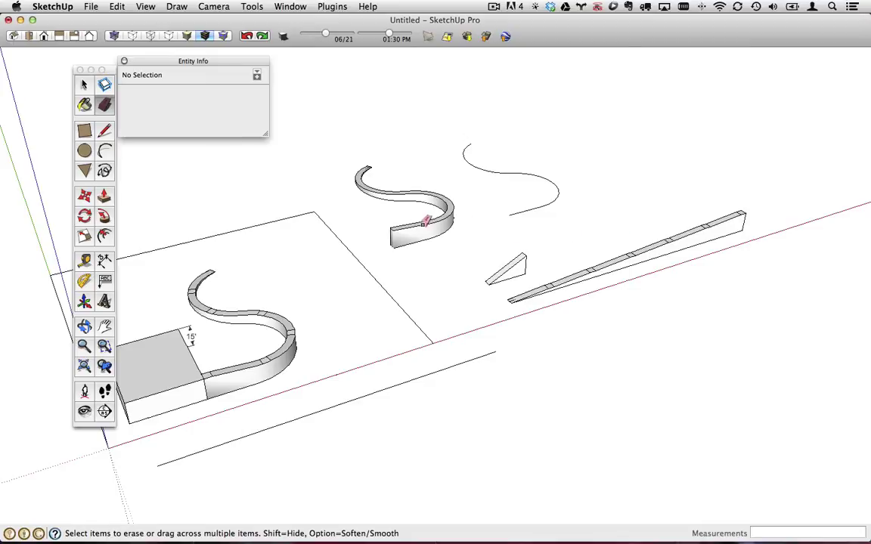
Inside the small wedge group, draw a 36" vertical line up from the back corner of its low end.
scroll(418, 228, up, 3)
mouse_move(419, 228)
middle_down()
mouse_move(470, 229)
mouse_move(305, 228)
mouse_move(657, 238)
mouse_move(491, 292)
mouse_move(422, 259)
middle_up()
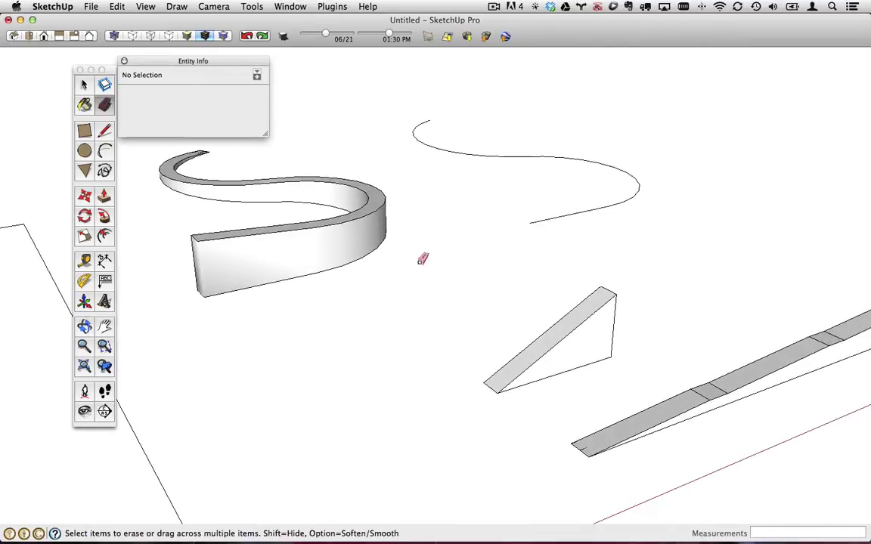
mouse_move(258, 224)
shift+middle_down()
mouse_move(266, 243)
mouse_move(311, 229)
mouse_move(355, 255)
mouse_move(331, 245)
shift+middle_up()
click(84, 84)
middle_drag(818, 412, 600, 276)
double_click(551, 307)
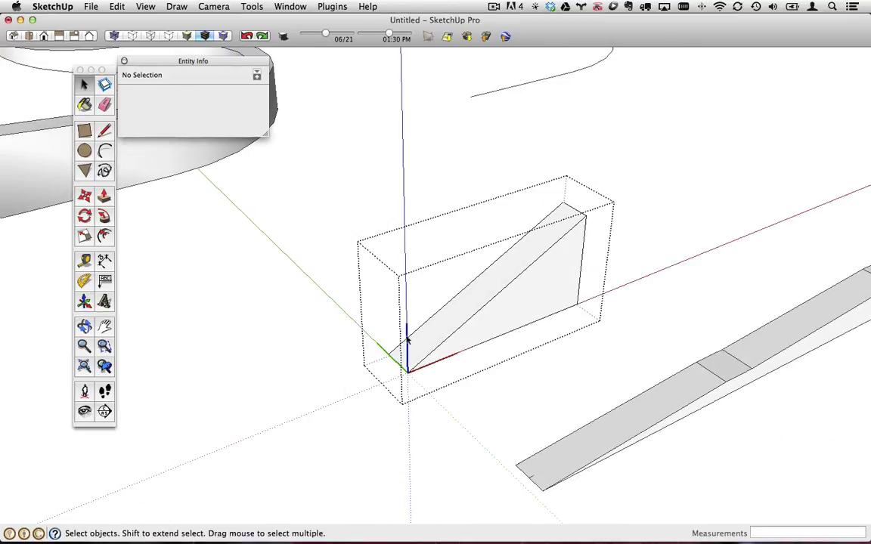
key(l)
click(409, 370)
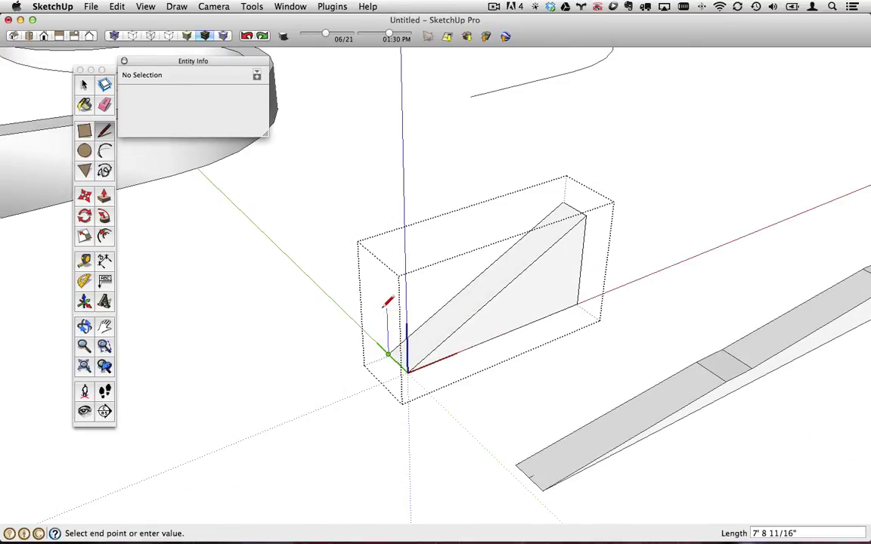
text(3)
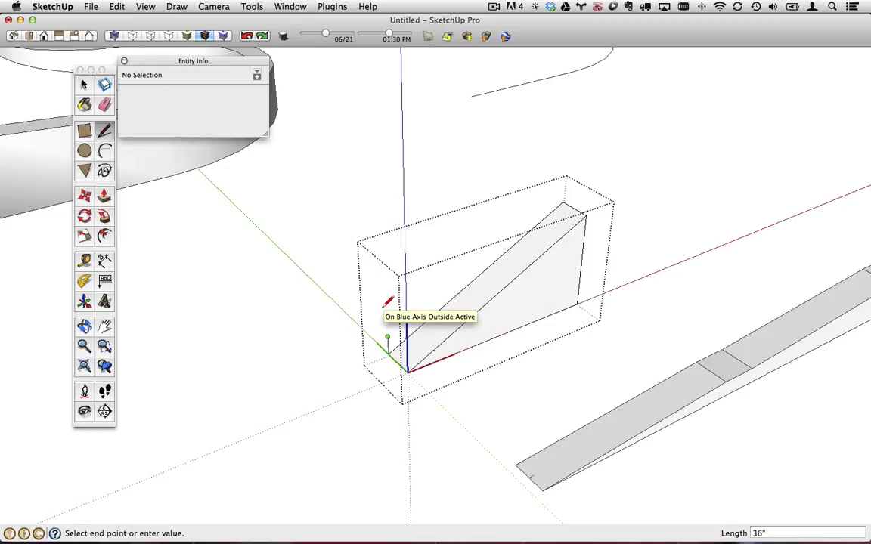
text(6)
key(Return)
Draw a 36" vertical line up from the wedge's high back corner and connect its top to the low-end line, forming a side wall face.
click(562, 203)
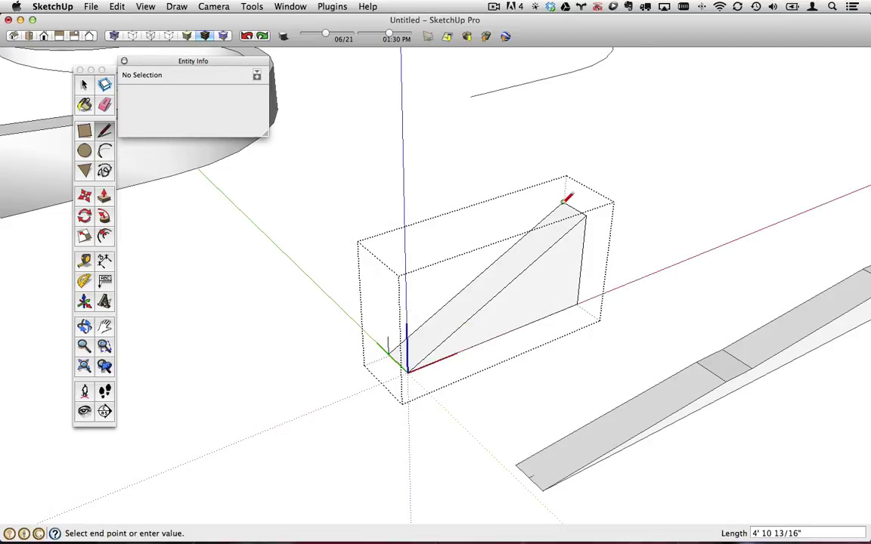
text(3)
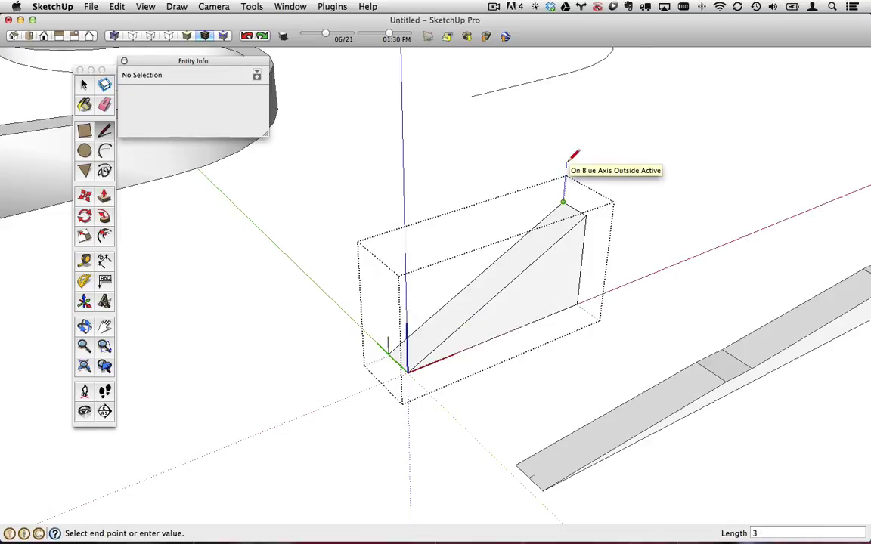
text(6)
key(Return)
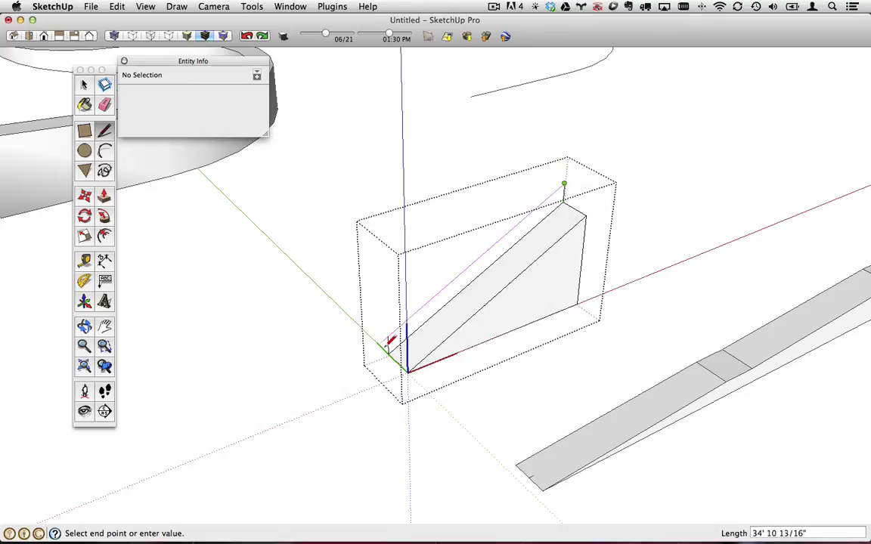
click(389, 339)
middle_drag(388, 339, 478, 321)
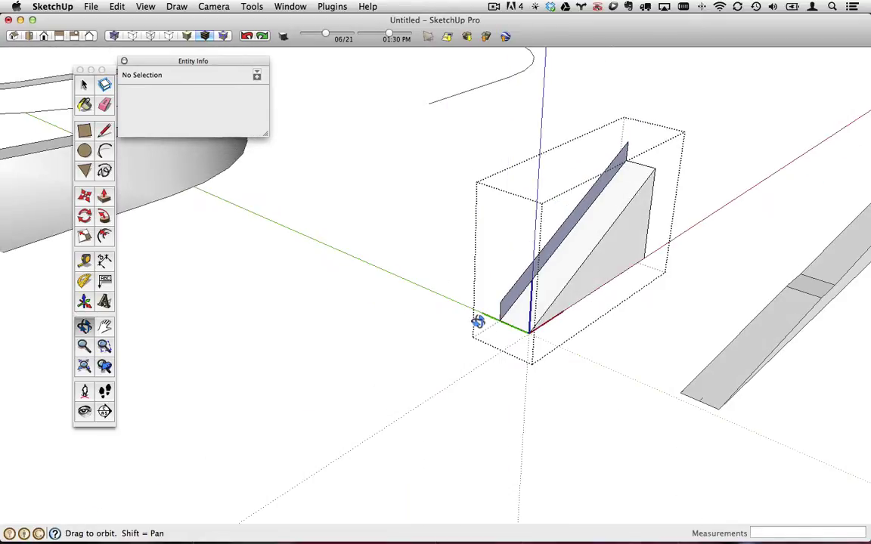
Thicken the side wall face with Push/Pull by about 3 3/16" over the sloped surface.
scroll(527, 274, up, 3)
scroll(527, 273, up, 2)
click(103, 195)
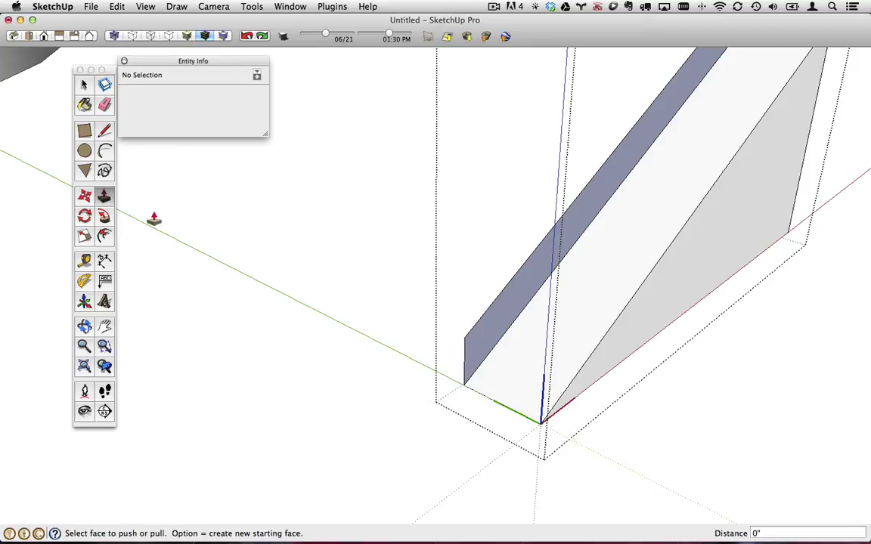
drag(499, 321, 514, 341)
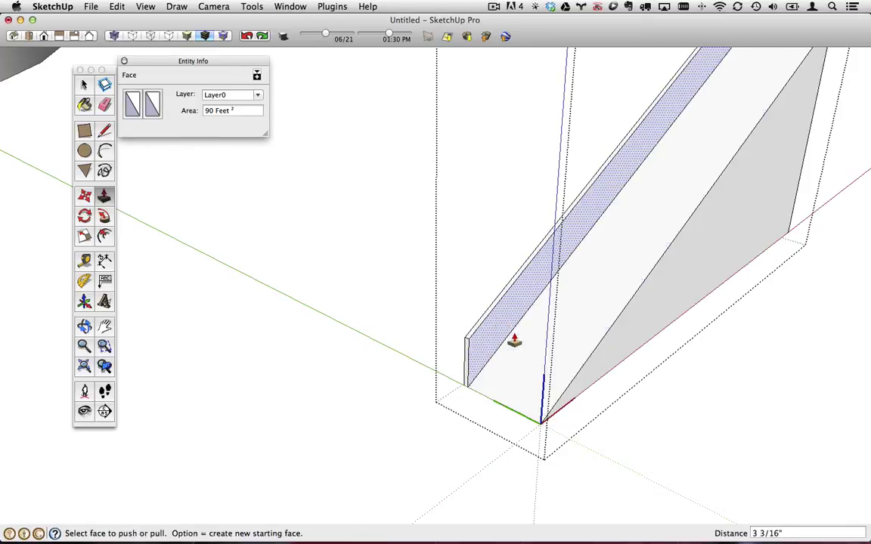
middle_drag(513, 342, 501, 318)
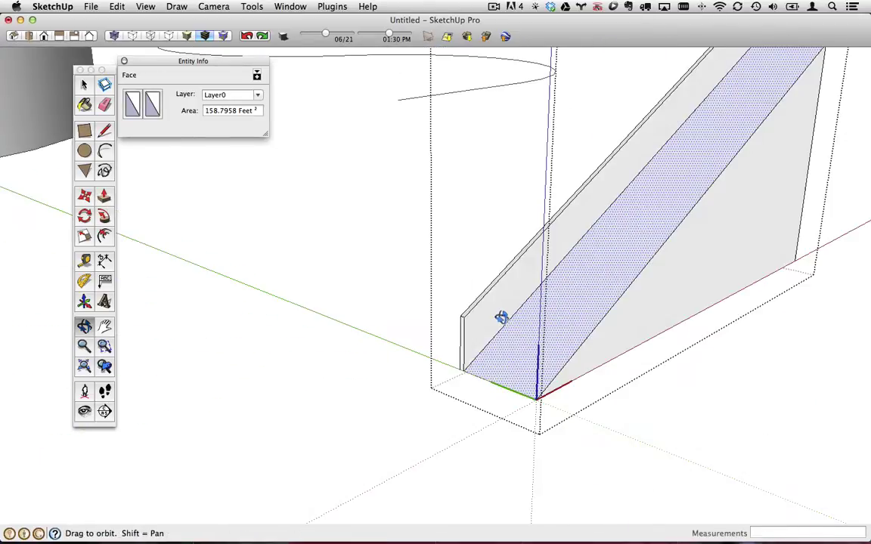
Select the whole thin side wall and copy it to the opposite edge of the wedge's sloped surface.
key(space)
scroll(474, 327, up, 3)
drag(474, 328, 440, 297)
scroll(441, 302, down, 2)
key(m)
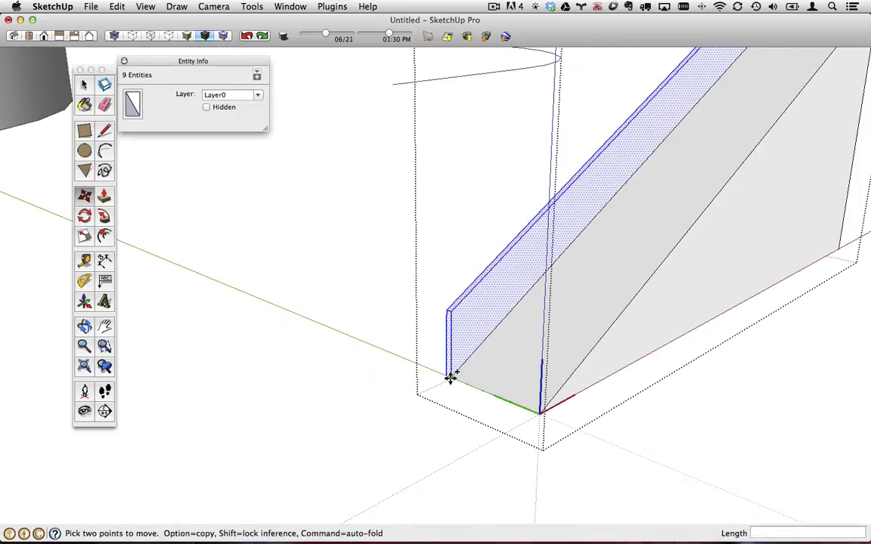
click(452, 375)
key(alt)
click(541, 408)
Trace a short edge at the copied side wall and close the wedge group.
middle_drag(541, 408, 252, 325)
scroll(320, 193, up, 5)
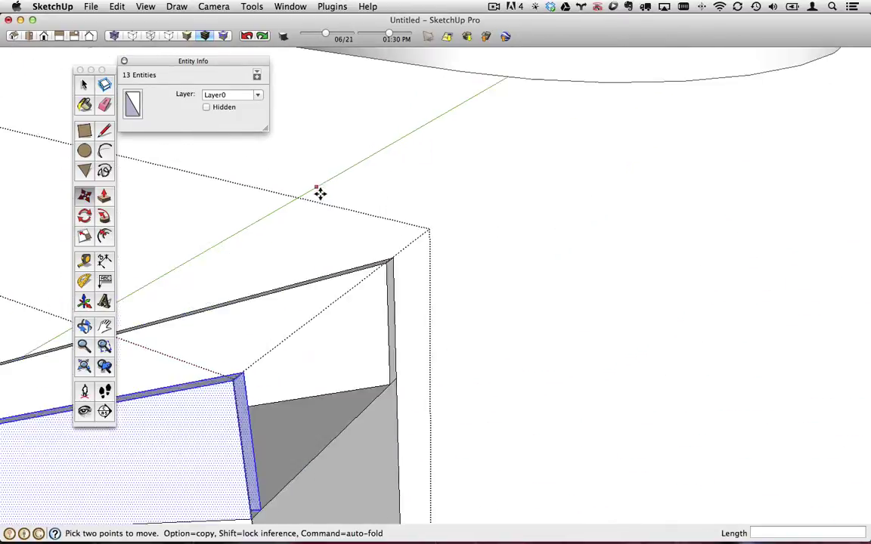
scroll(279, 318, down, 2)
mouse_move(229, 466)
middle_down()
mouse_move(311, 293)
mouse_move(749, 286)
middle_up()
key(l)
click(312, 287)
click(314, 287)
scroll(327, 287, down, 5)
mouse_move(560, 297)
middle_down()
mouse_move(799, 377)
mouse_move(414, 340)
mouse_move(506, 302)
middle_up()
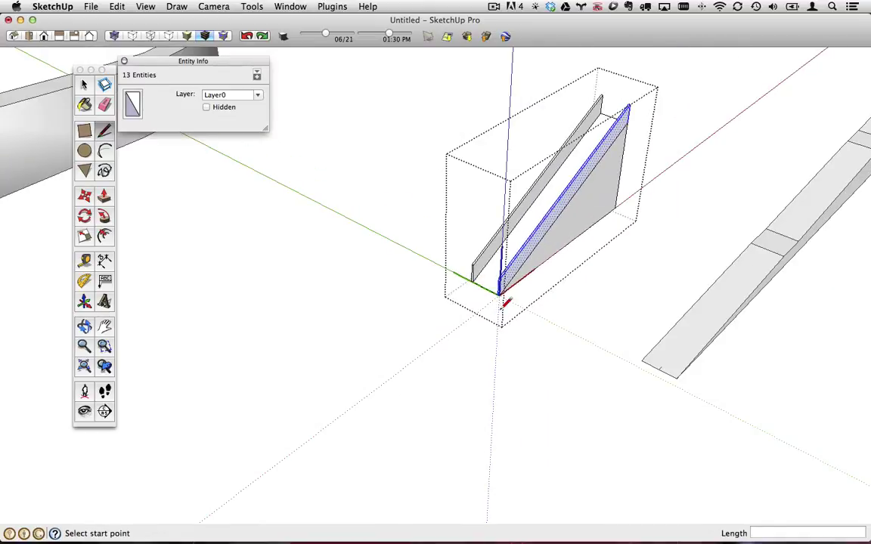
key(space)
click(578, 310)
Select the walled wedge group and show the Shape Bender toolbar in a free area beside the curve.
scroll(578, 310, down, 3)
middle_drag(589, 305, 414, 453)
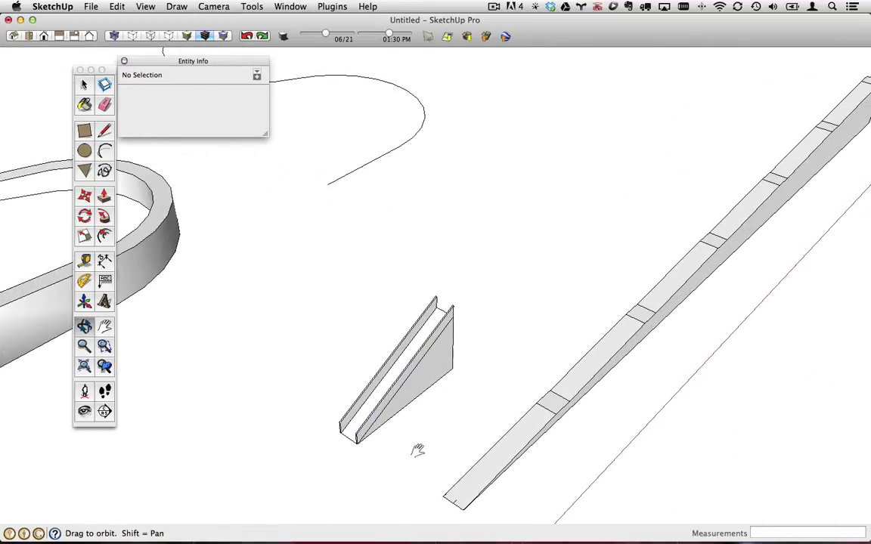
scroll(418, 412, up, 3)
click(420, 390)
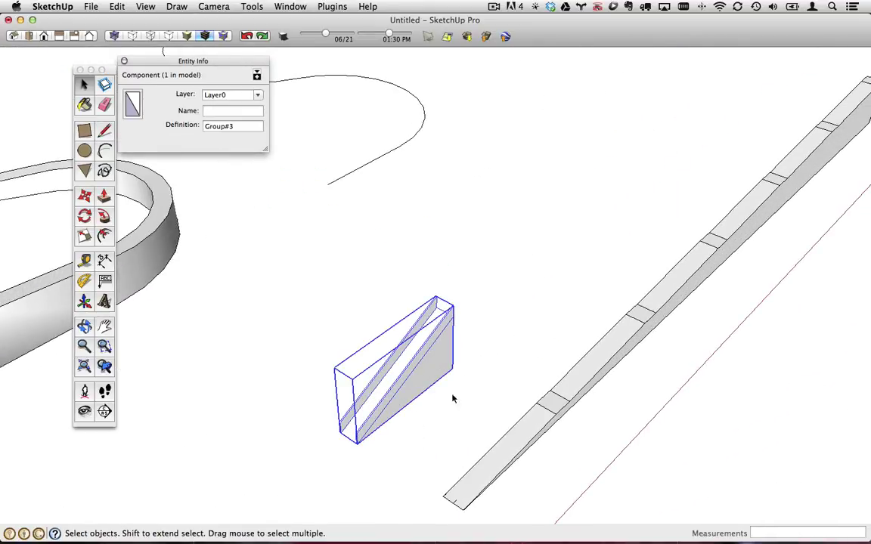
click(146, 6)
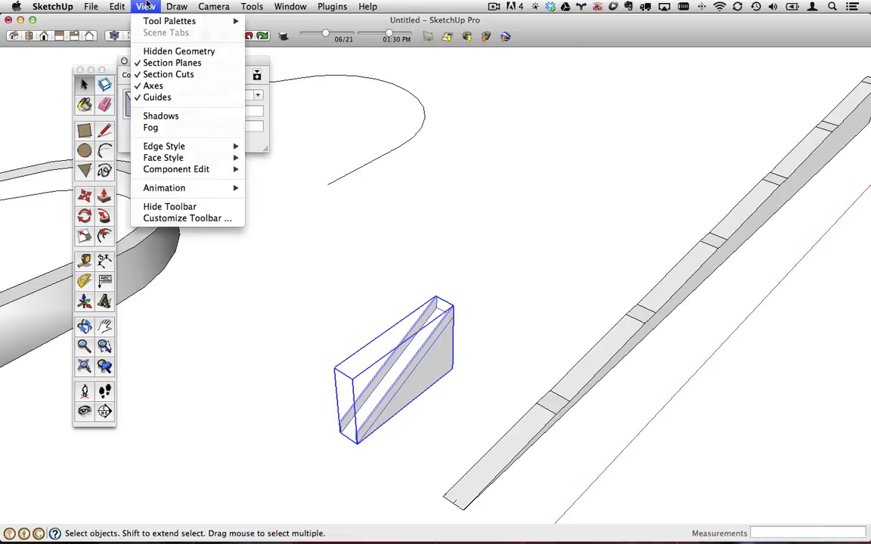
mouse_move(151, 21)
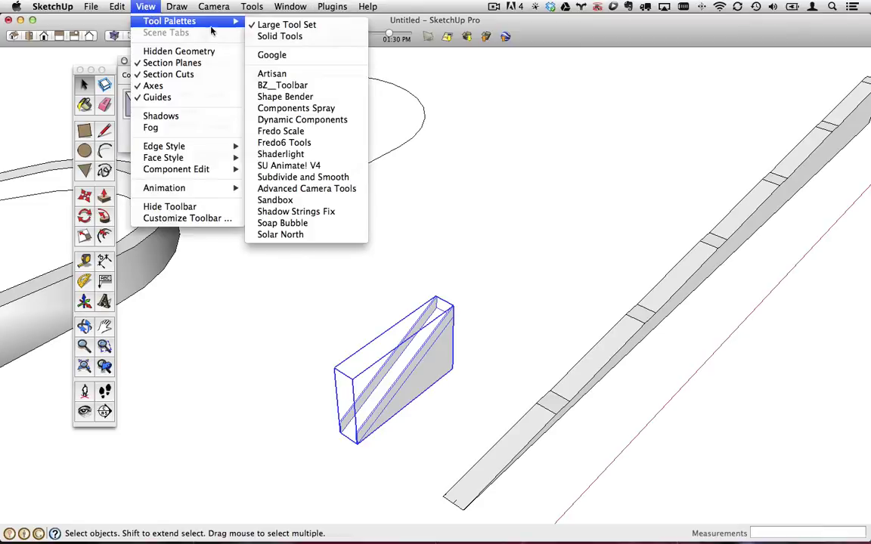
click(285, 96)
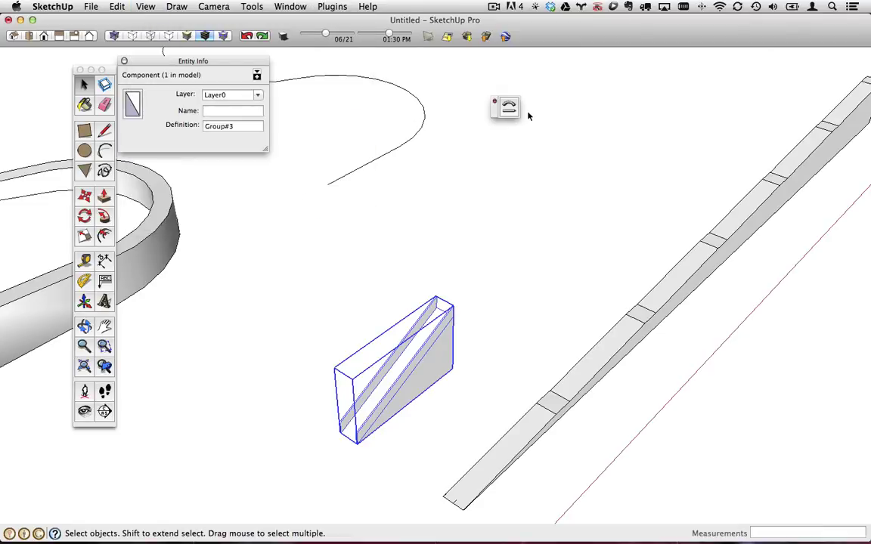
drag(497, 115, 476, 119)
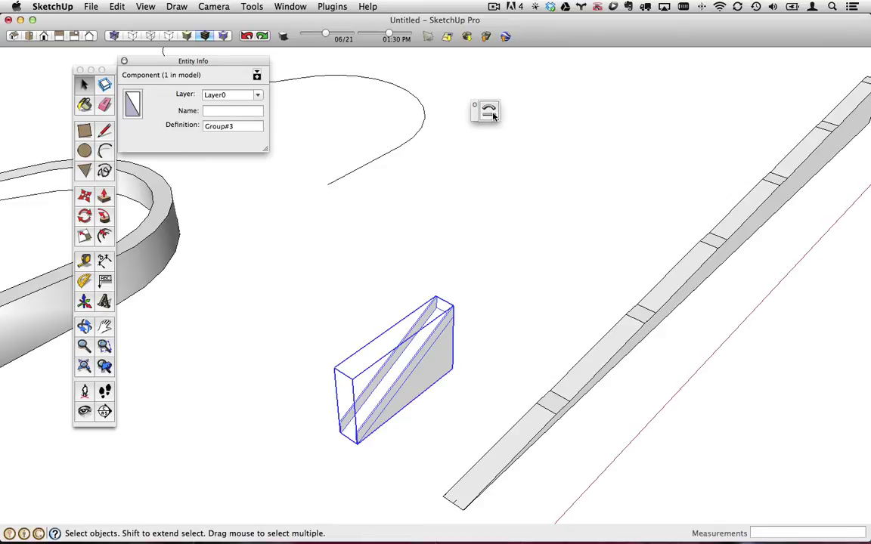
Preview bending the walled wedge along the remaining S-shaped curve with Shape Bender, using the underside line as reference.
click(490, 112)
middle_drag(497, 361, 583, 218)
click(369, 126)
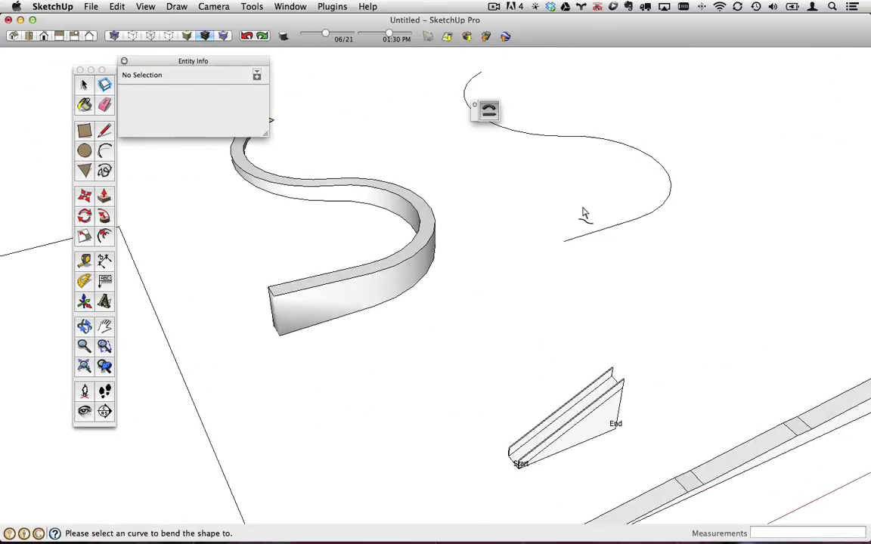
click(611, 231)
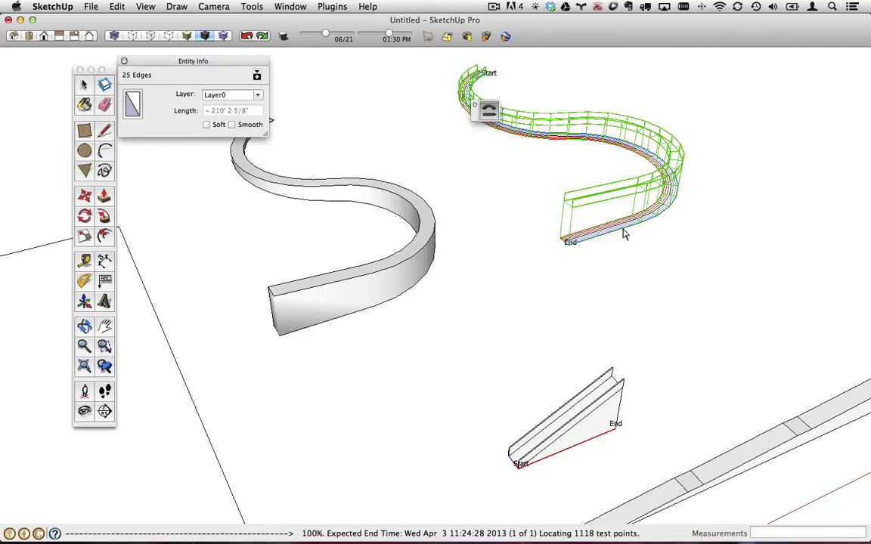
middle_drag(584, 168, 552, 218)
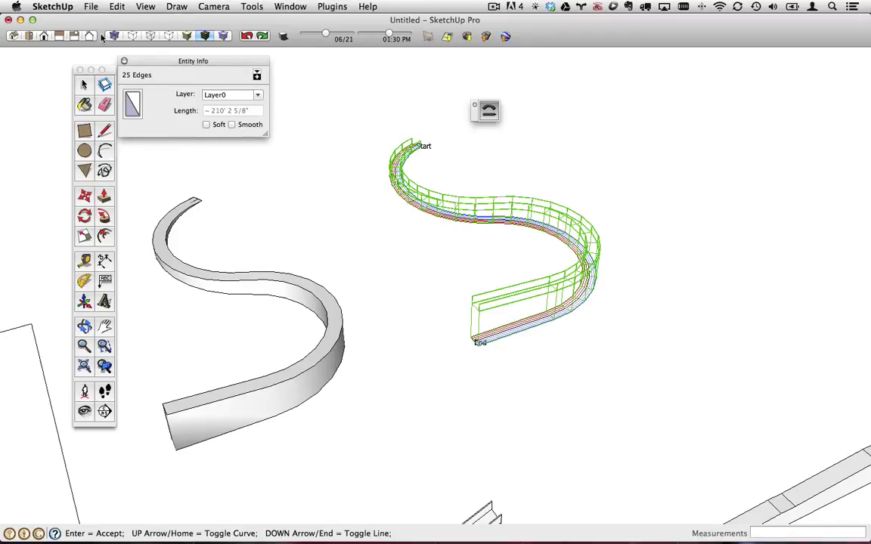
click(84, 85)
Taper the walled wedge group with FredoScale Box Tapering, widening its low end by a green factor of about 2.53.
middle_drag(393, 272, 448, 302)
click(447, 303)
scroll(449, 302, up, 3)
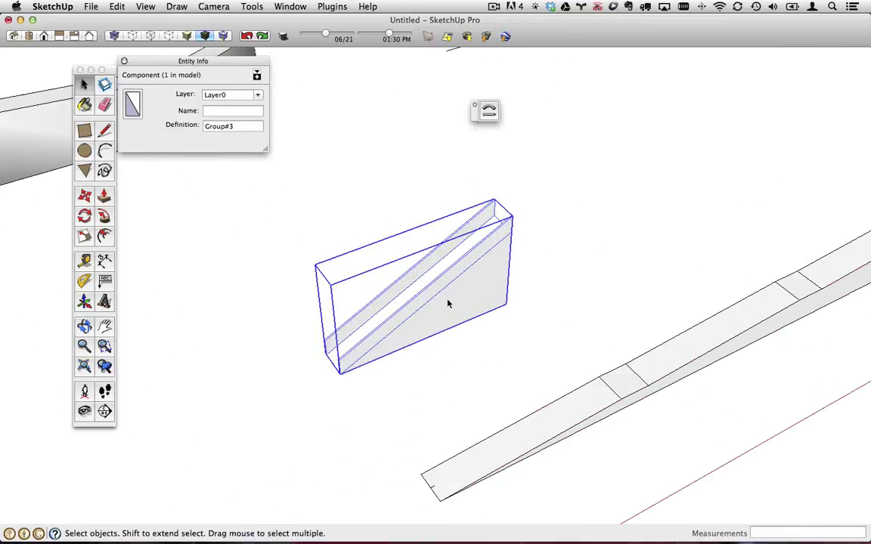
right_click(427, 293)
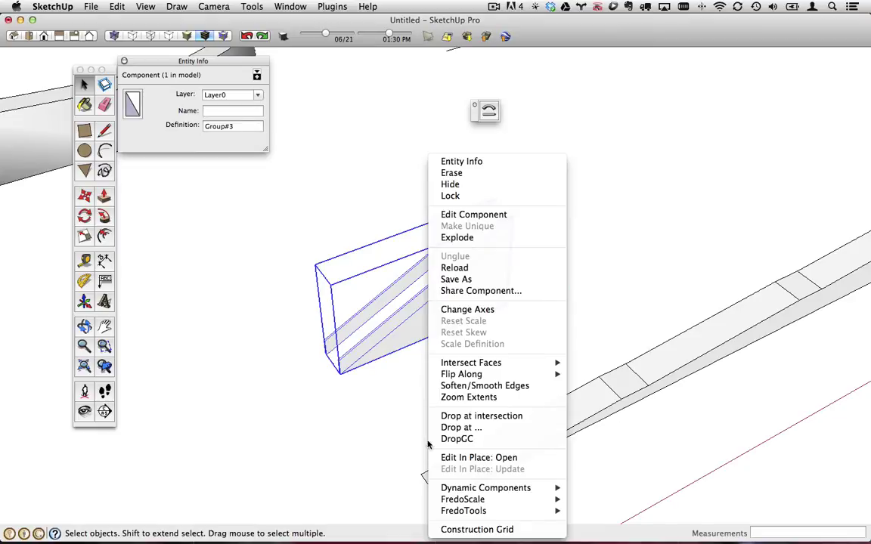
mouse_move(476, 501)
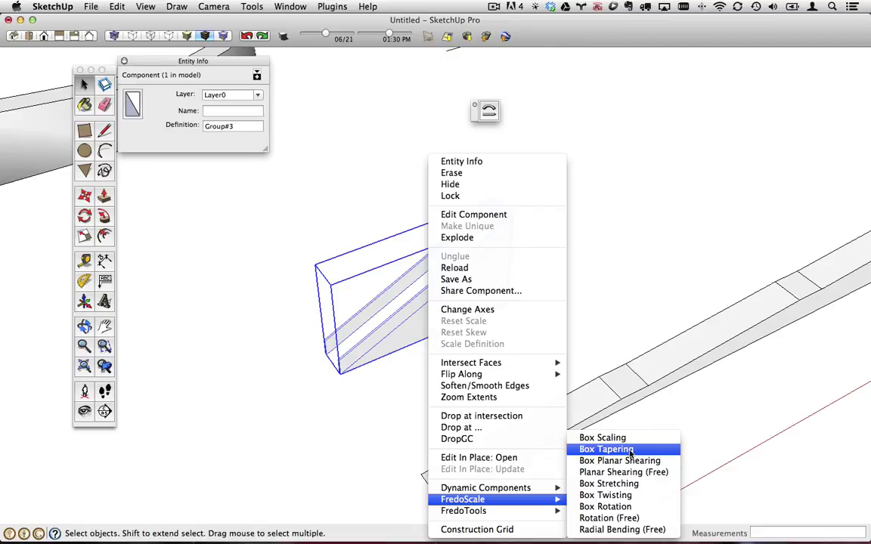
click(630, 452)
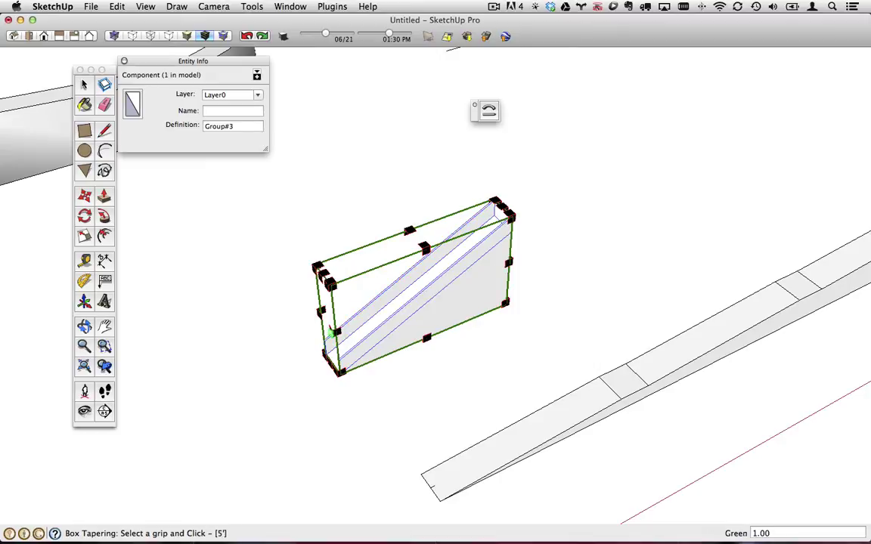
click(332, 331)
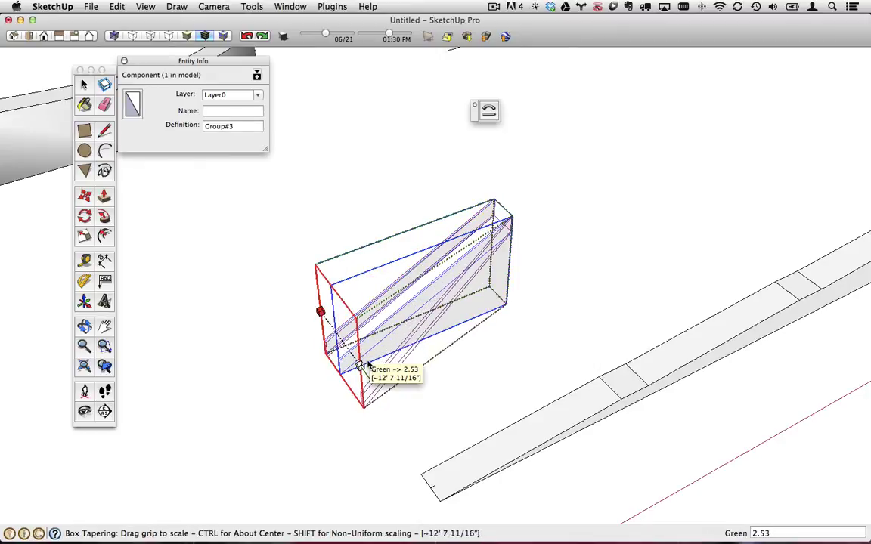
click(432, 375)
middle_drag(432, 375, 325, 287)
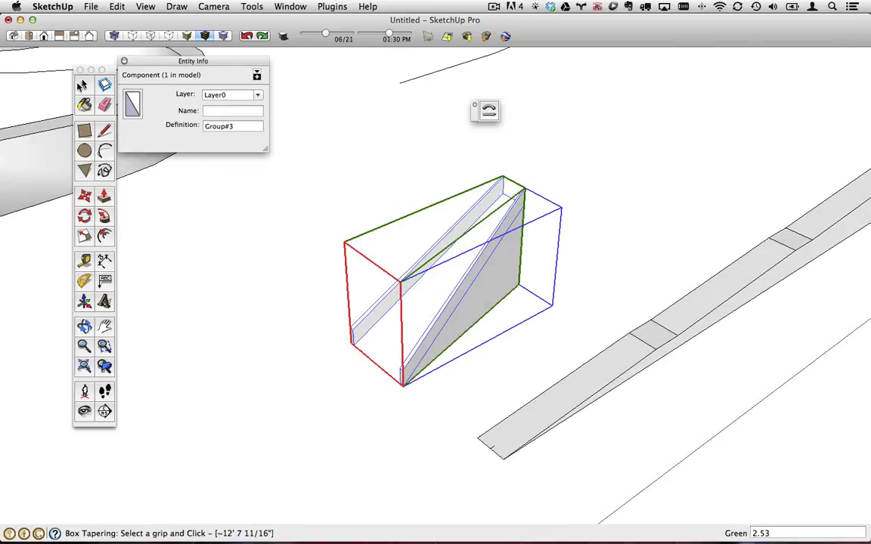
click(83, 85)
Bend the tapered walled wedge along the S-shaped curve with Shape Bender, using the 30' underside edge as the reference line.
click(489, 110)
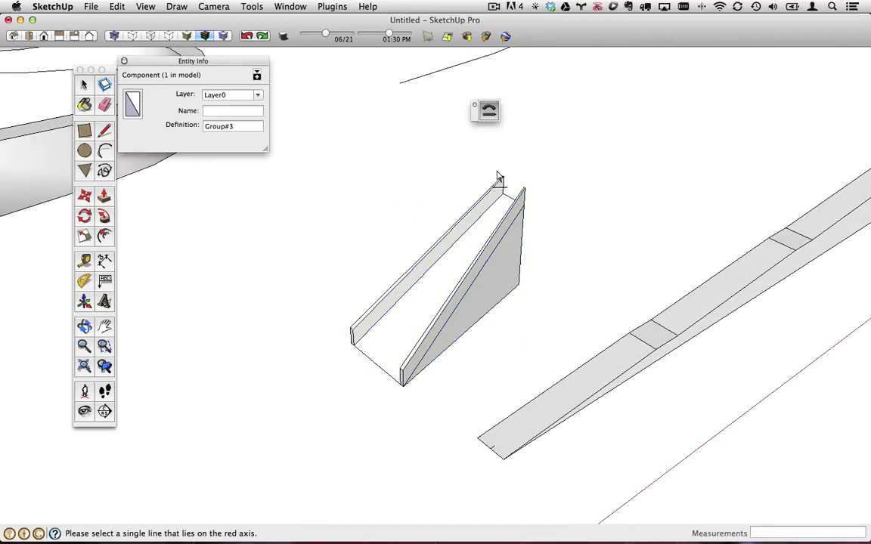
middle_drag(399, 278, 428, 121)
click(429, 122)
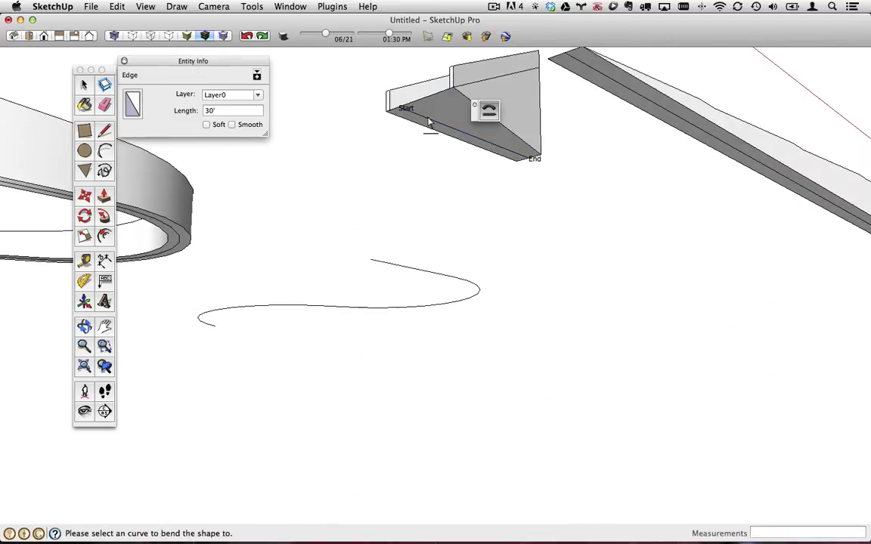
click(434, 278)
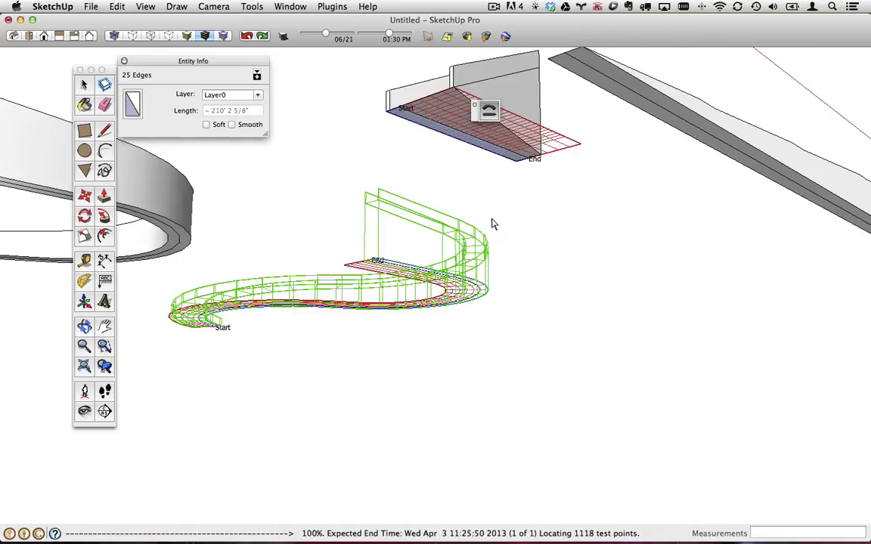
middle_drag(492, 224, 379, 363)
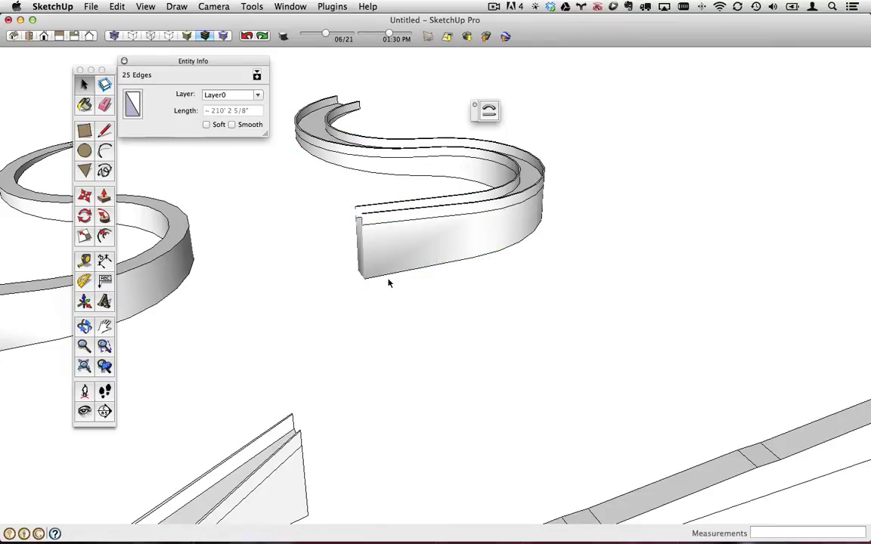
Examine the bent walled ramp alongside the other curved ramps, the walled wedge and the straight ramp with its level landings.
middle_drag(447, 209, 556, 316)
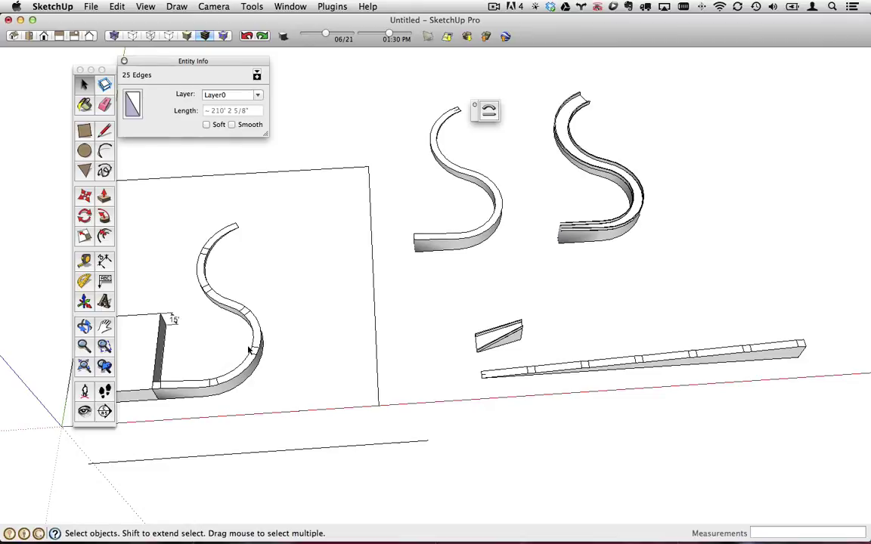
middle_drag(249, 349, 543, 214)
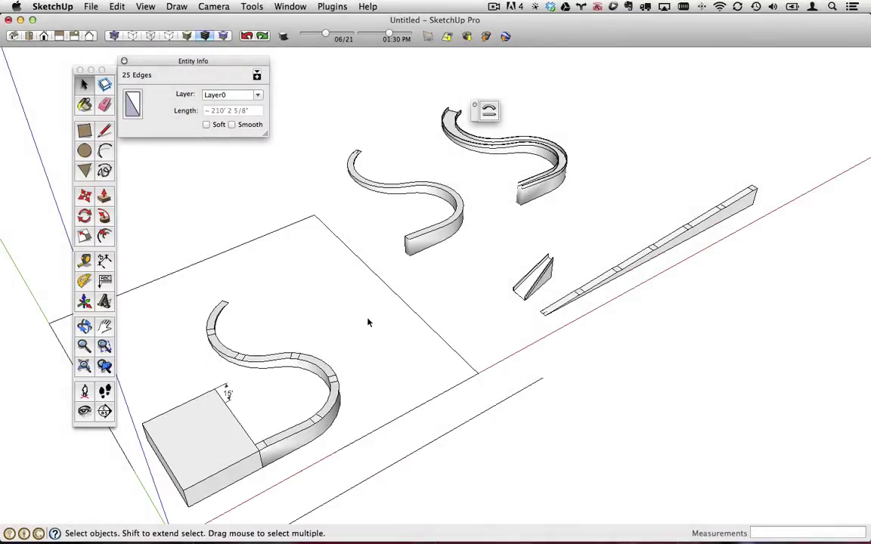
scroll(582, 302, up, 5)
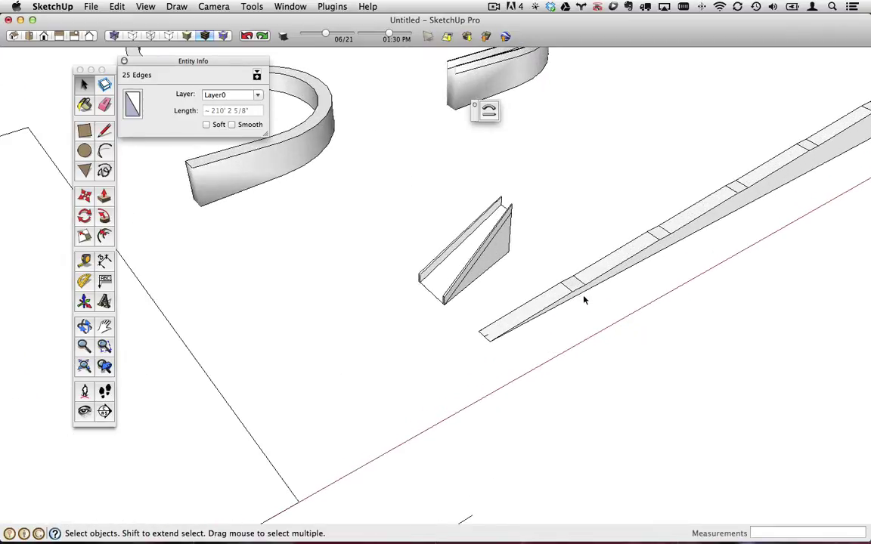
middle_drag(578, 288, 509, 311)
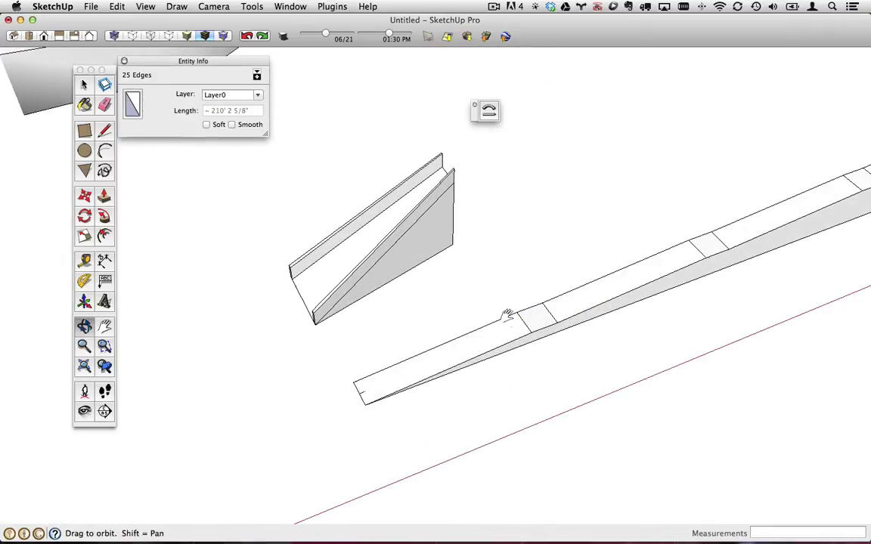
scroll(513, 320, up, 3)
middle_drag(499, 388, 337, 427)
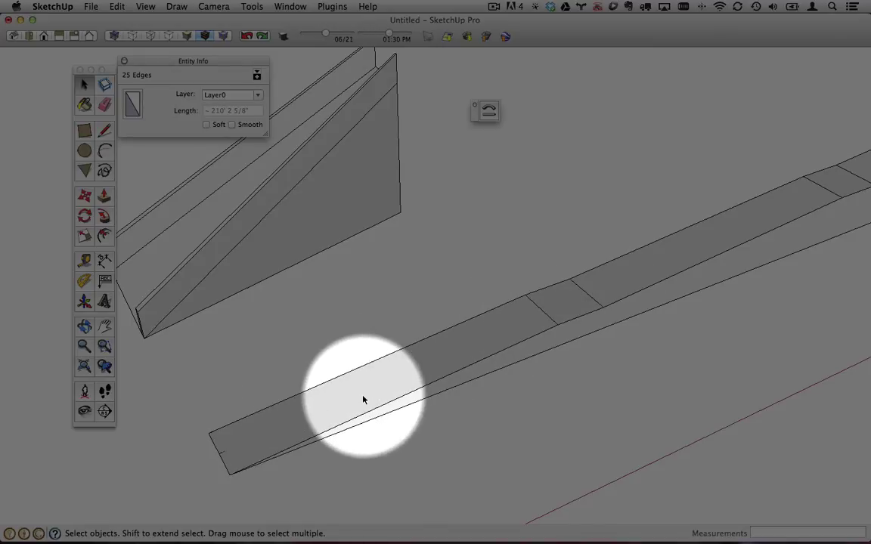
scroll(398, 362, down, 5)
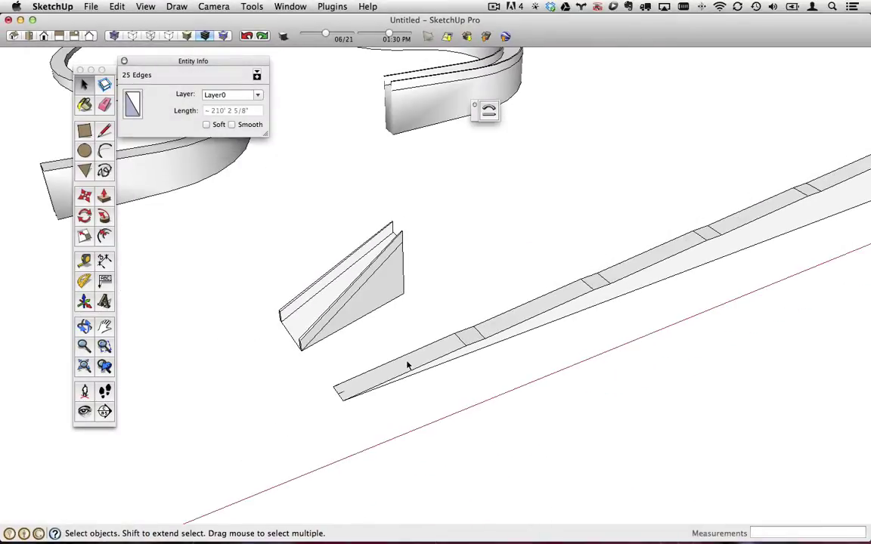
scroll(464, 361, down, 6)
shift+middle_drag(464, 361, 617, 246)
shift+middle_drag(117, 482, 204, 402)
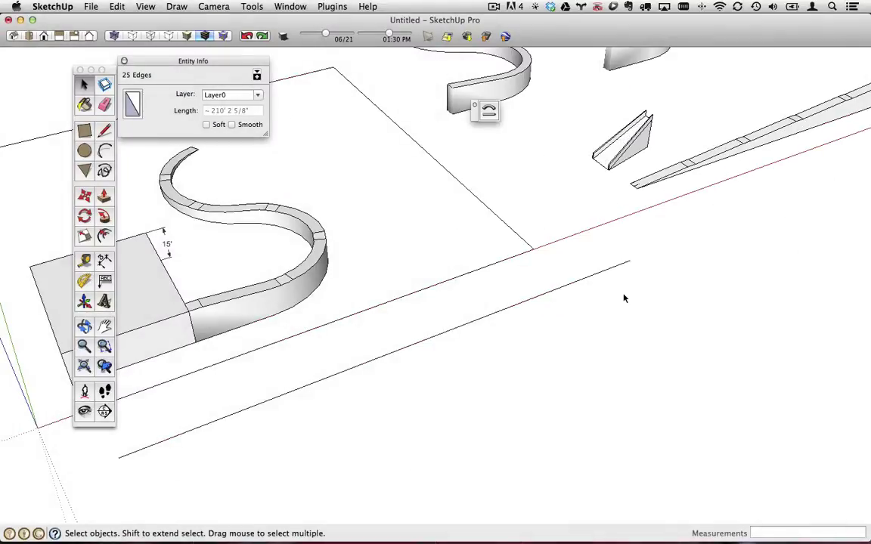
scroll(626, 298, down, 3)
middle_drag(295, 292, 550, 324)
Preview the zigzag ramp photo on the desktop, close it and switch back to SketchUp.
key(ctrl+Right)
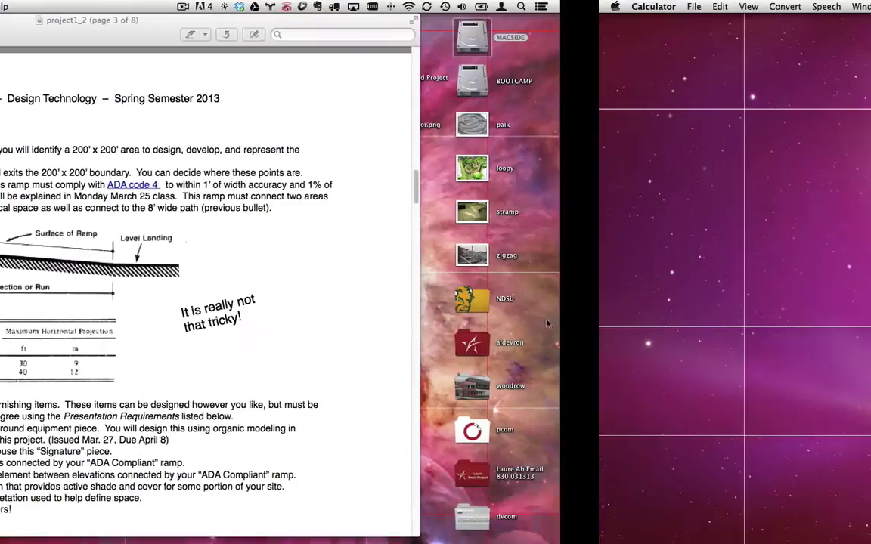
click(783, 261)
key(space)
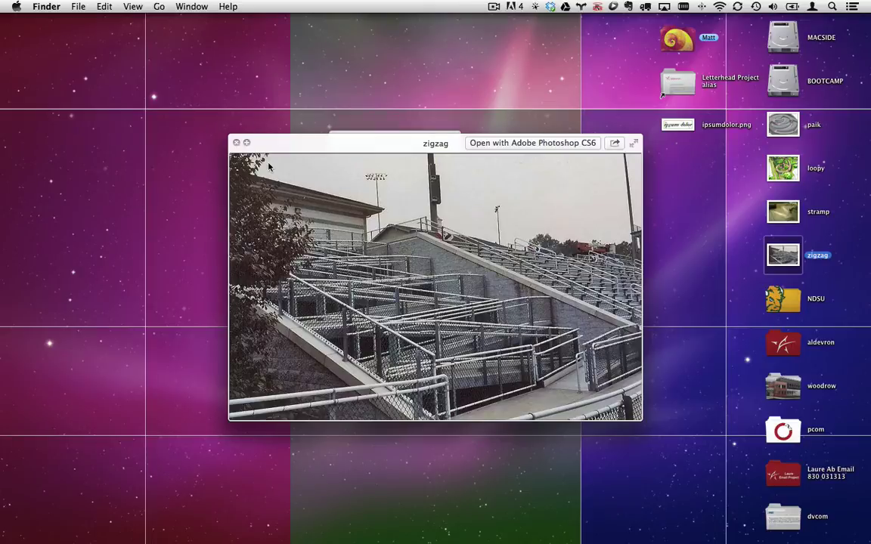
click(235, 143)
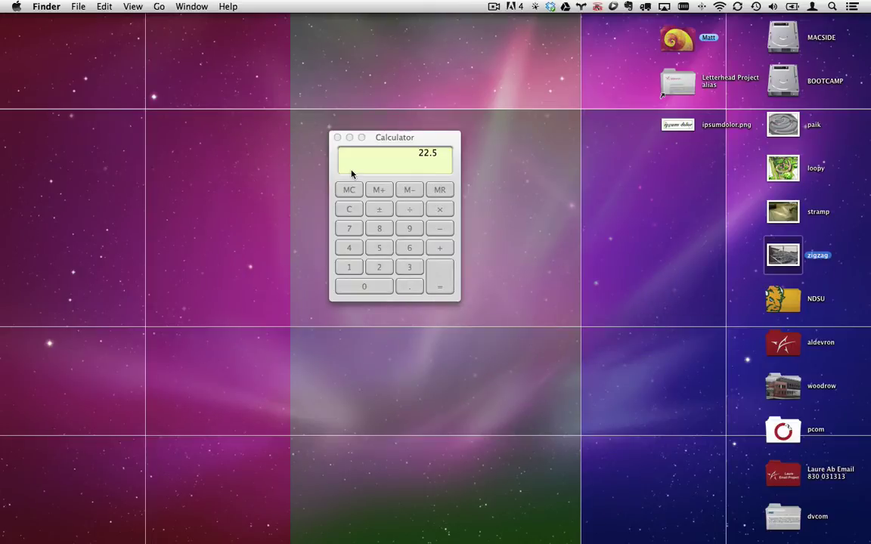
key(ctrl+Left)
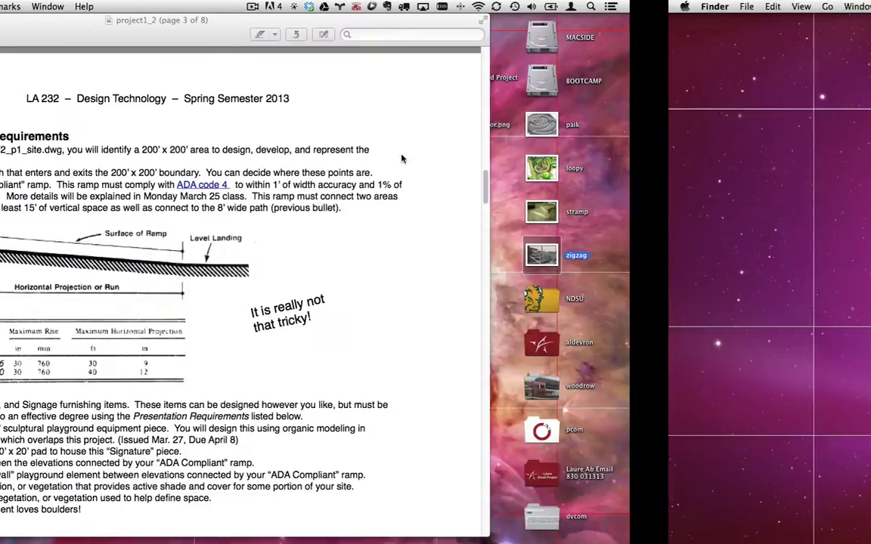
key(super+Tab)
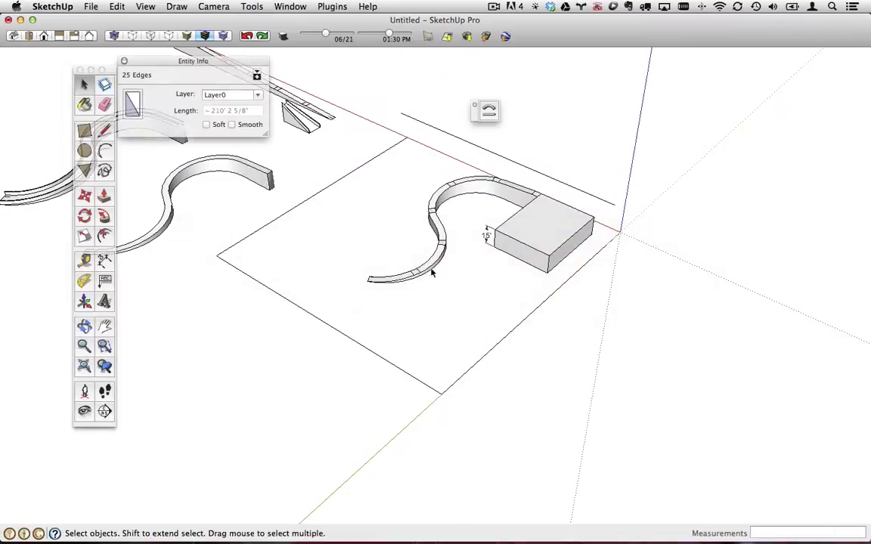
Sketch a zigzag switchback line from the platform block's base edge, with parallel runs about 28' long.
middle_drag(432, 272, 534, 296)
scroll(525, 249, up, 4)
middle_drag(464, 237, 542, 232)
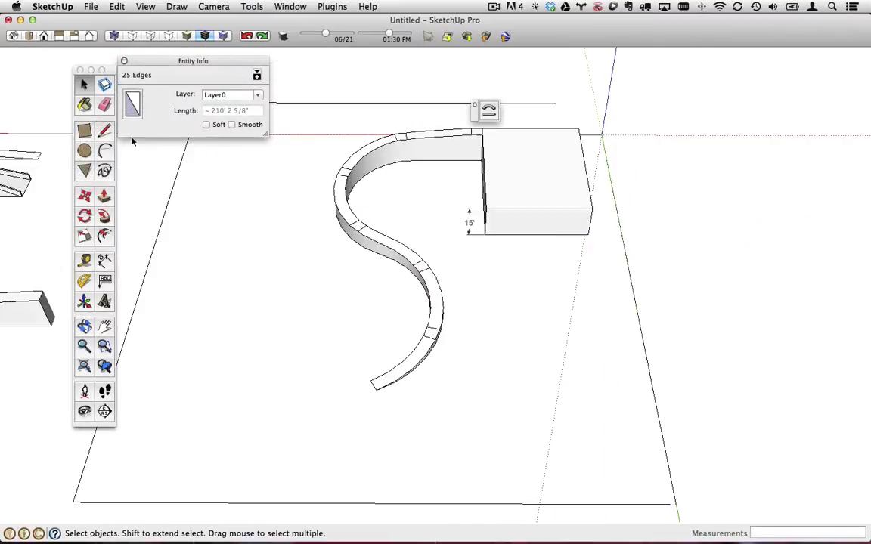
click(105, 130)
click(511, 236)
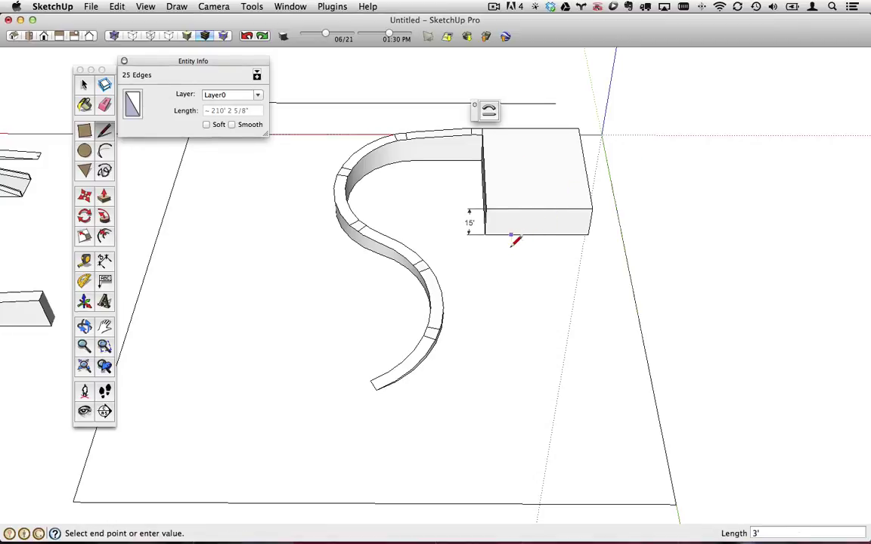
click(512, 251)
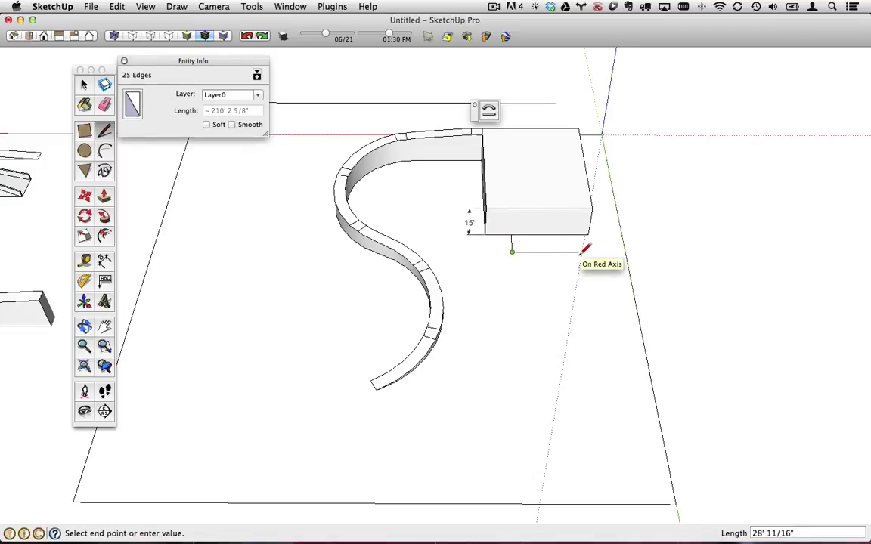
click(580, 252)
click(581, 272)
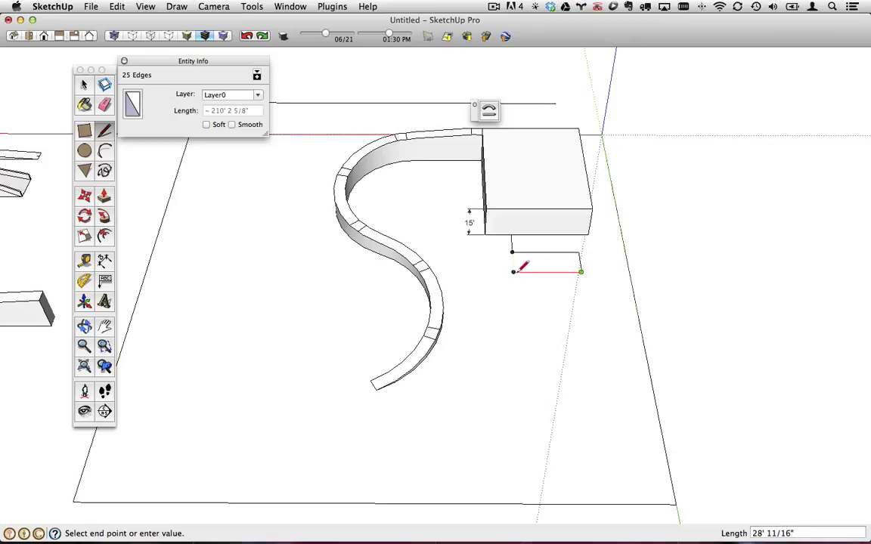
click(514, 272)
click(514, 288)
click(577, 289)
Erase the zigzag lines drawn beside the platform block.
middle_drag(577, 289, 678, 313)
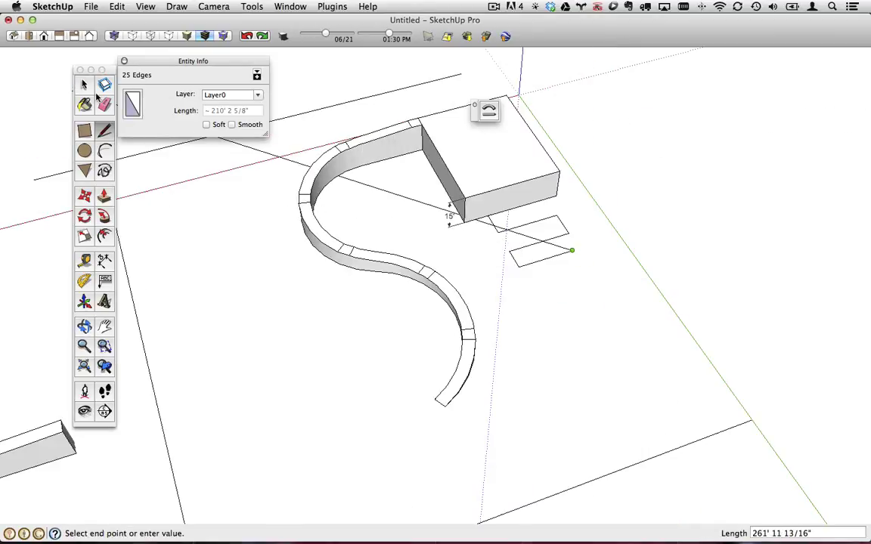
click(104, 105)
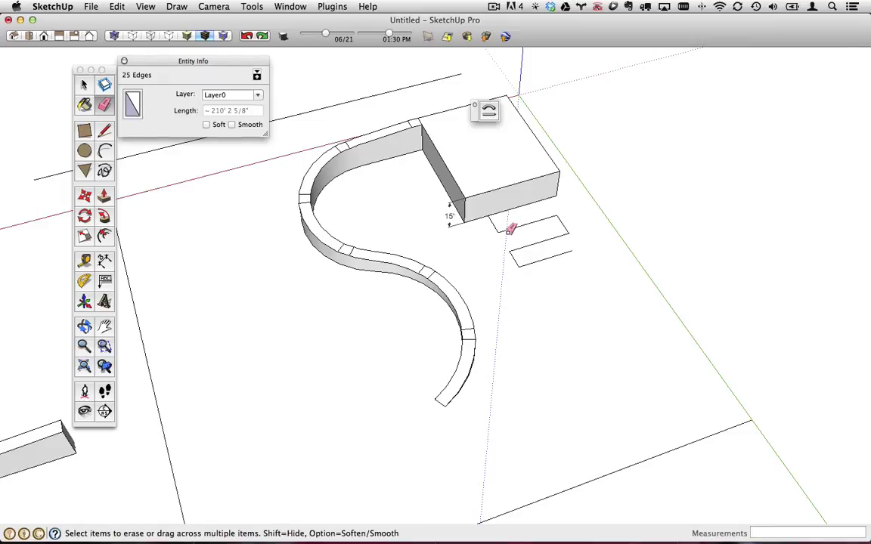
mouse_move(503, 227)
mouse_down()
mouse_move(565, 221)
mouse_move(568, 259)
mouse_move(516, 262)
mouse_move(540, 252)
mouse_up()
Switch to Calculator and work out the rise per ramp run.
key(super+Tab)
key(super+Tab)
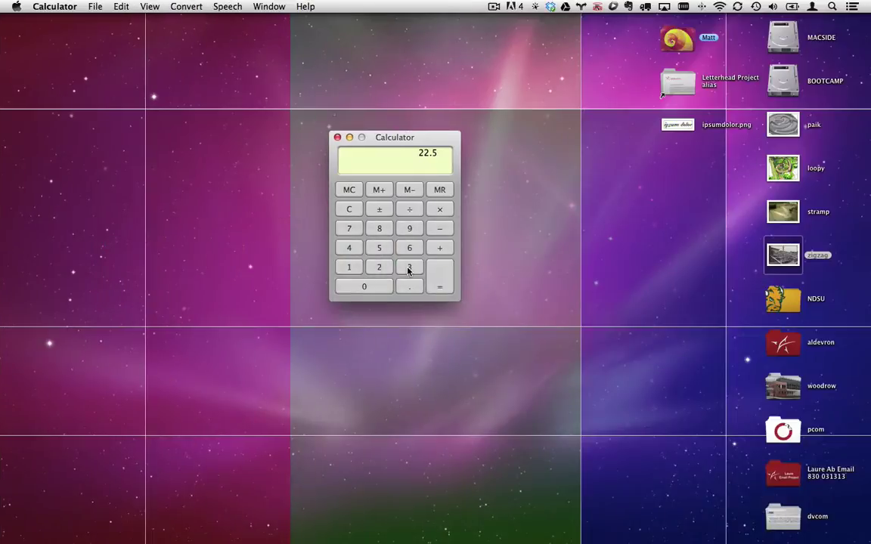
click(345, 273)
click(366, 281)
click(409, 267)
click(376, 286)
click(440, 285)
click(349, 248)
key(5)
Read the maximum rise and slope rules for ramps in Chrome's ADA guidelines and the slope table in Preview's project brief.
key(super+Tab)
key(super+Tab)
key(super+Tab)
key(super+Tab)
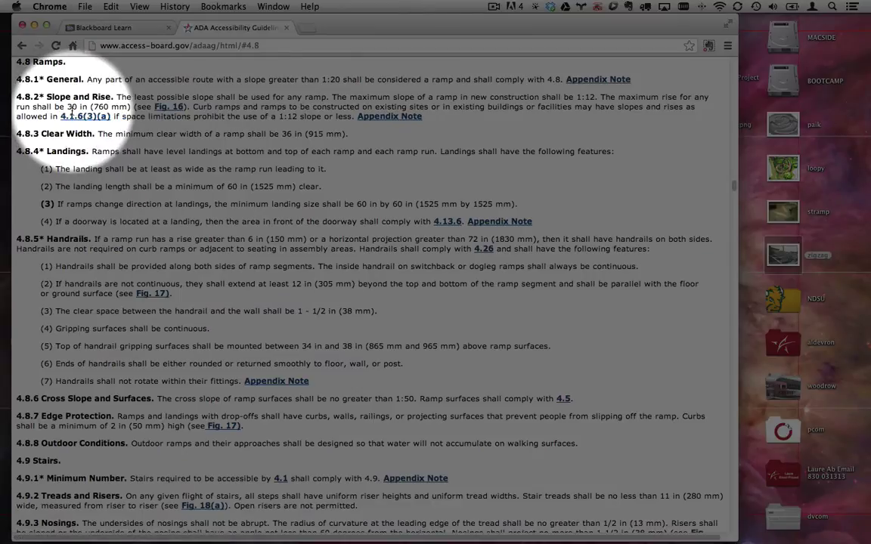
key(super+Tab)
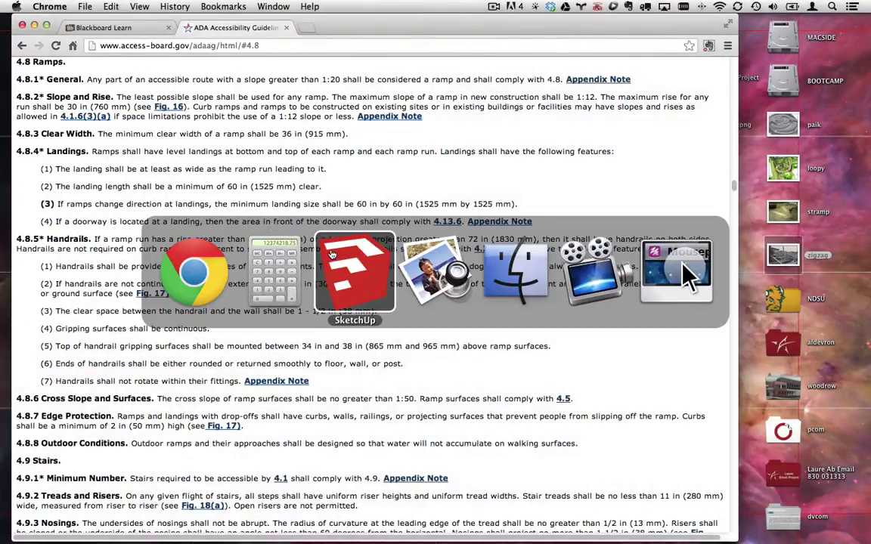
key(super+Tab)
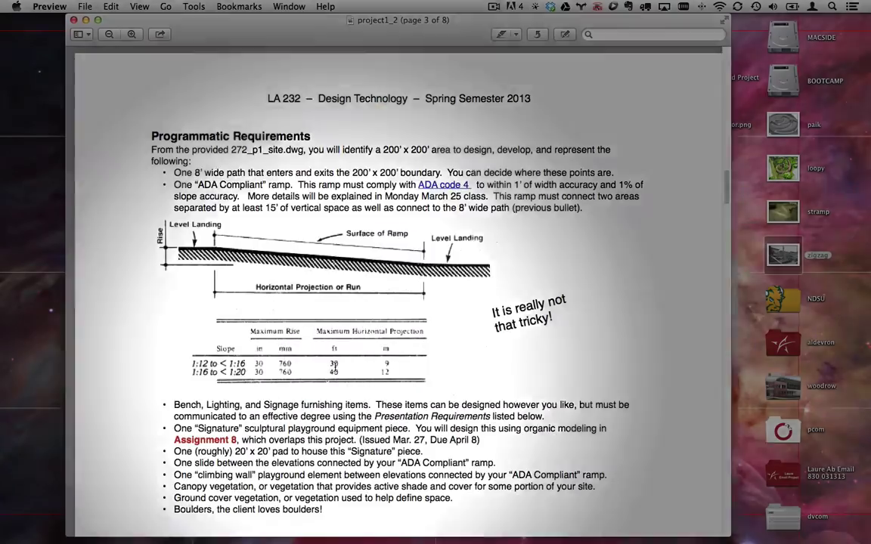
key(super+Tab)
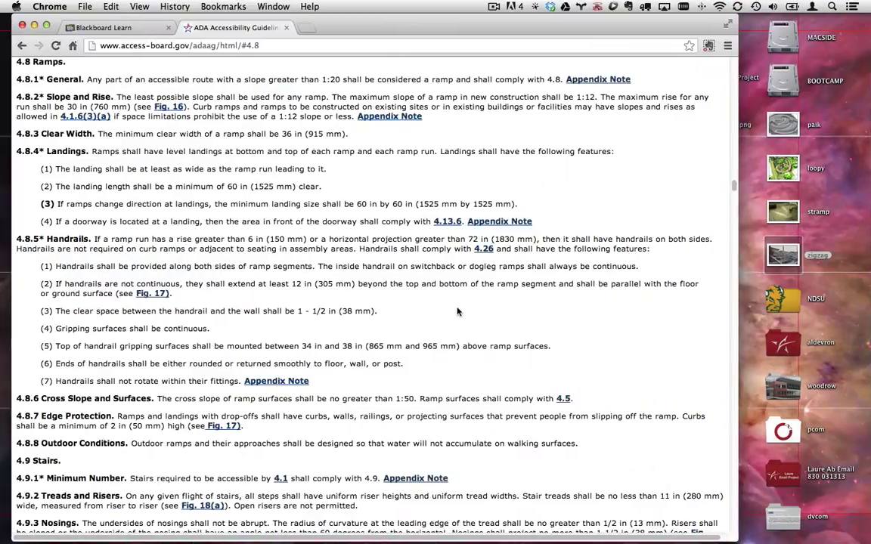
Switch to Calculator, divide 180 by 6, and compare the result with the ADA Slope and Rise rule in Chrome.
key(super+Tab)
key(super+Tab)
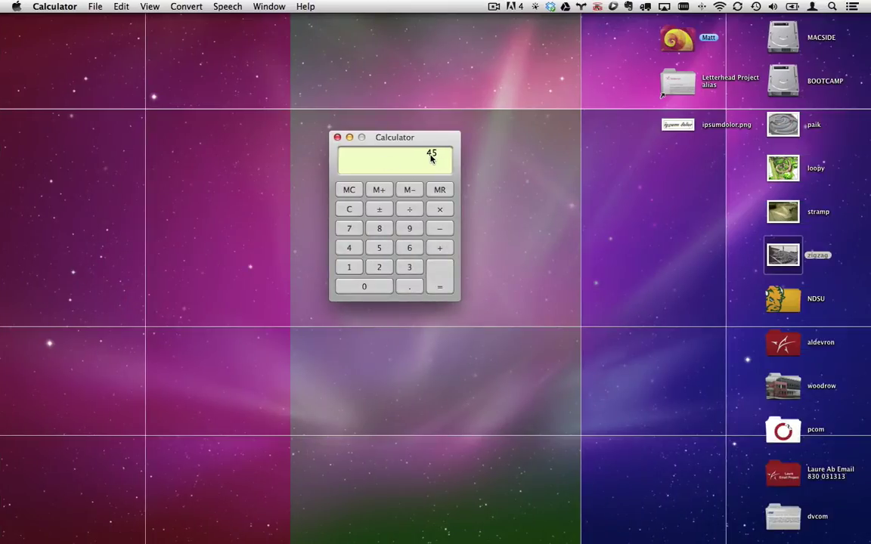
click(349, 268)
click(375, 287)
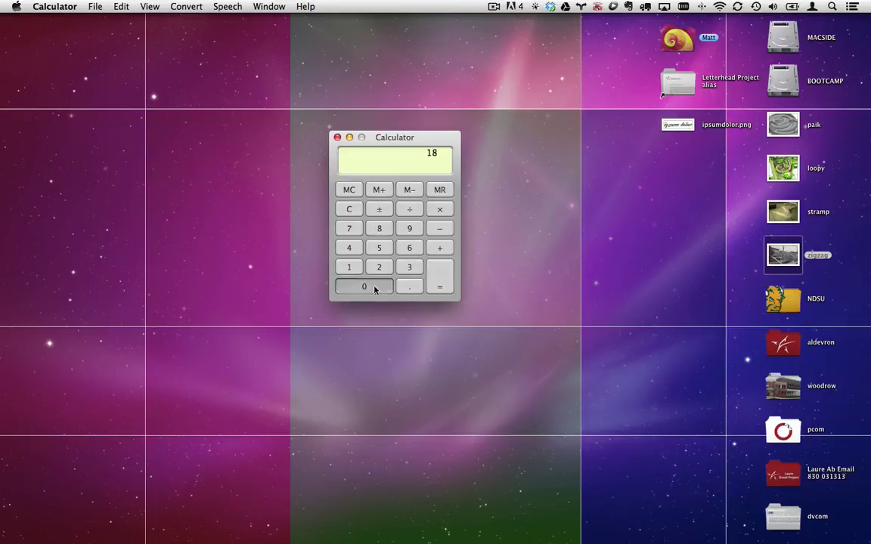
click(411, 250)
click(437, 274)
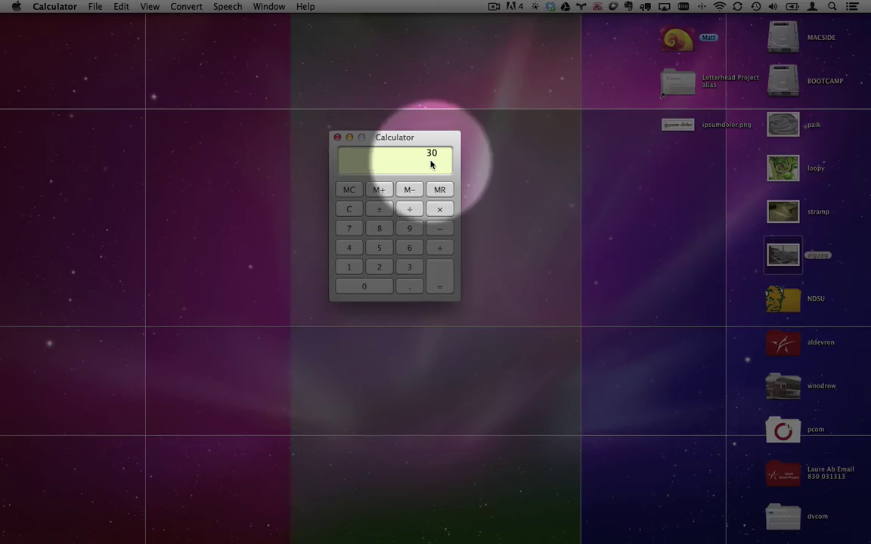
key(super+Tab)
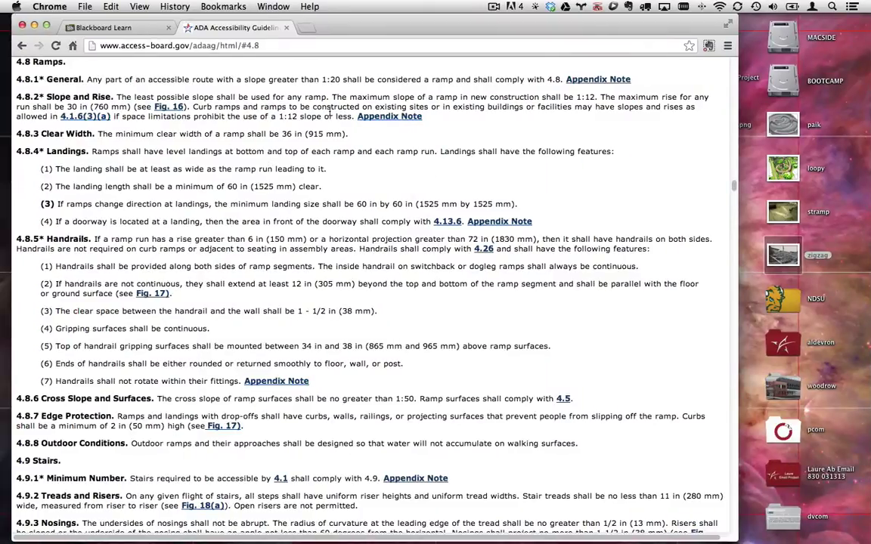
Switch back to SketchUp and inspect the first level landing of the straight ramp beside the walled wedge.
key(super+Tab)
key(super+Tab)
key(super+Tab)
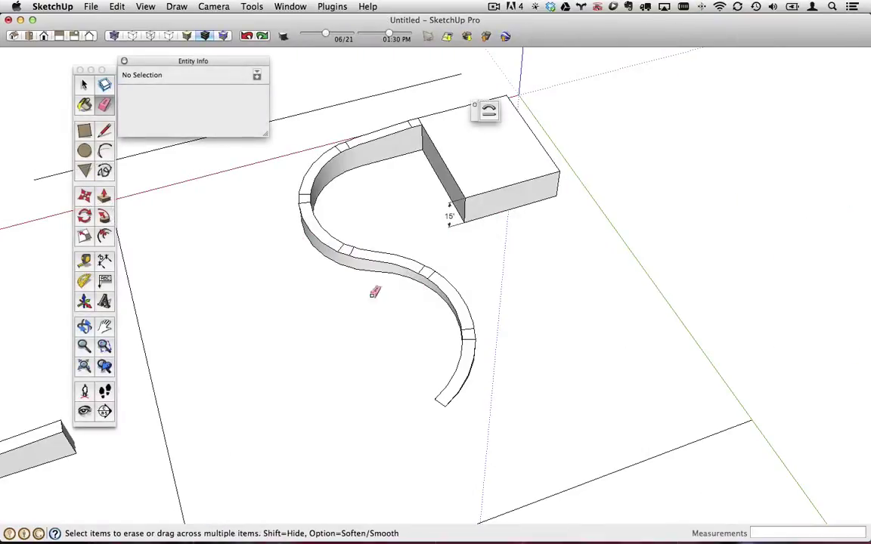
key(h)
drag(315, 364, 583, 212)
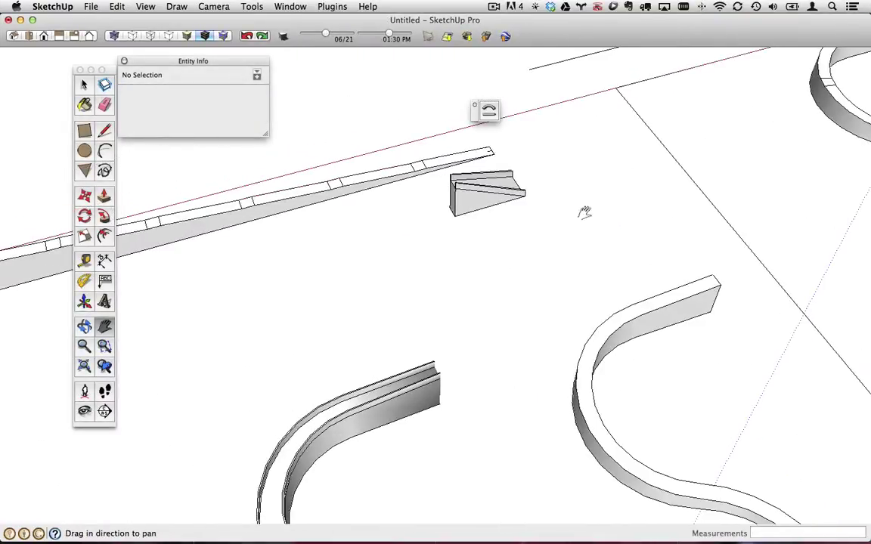
scroll(476, 162, up, 4)
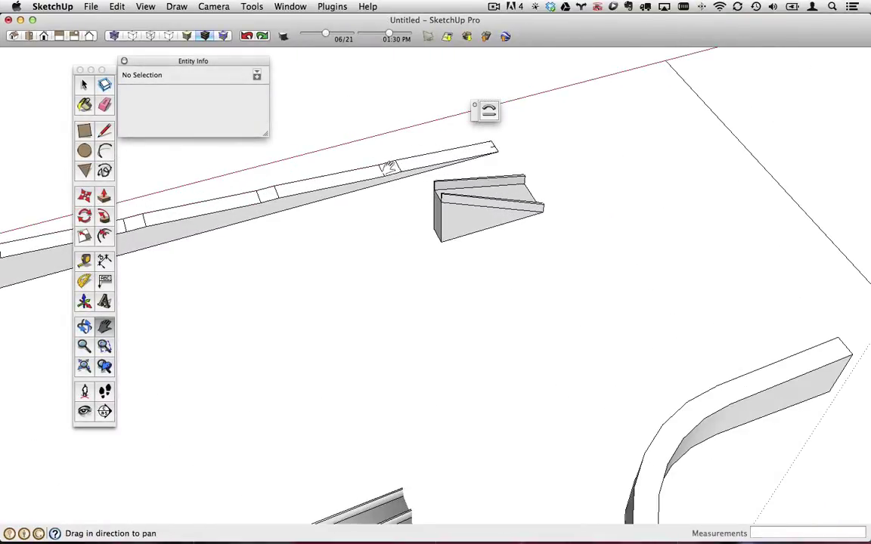
scroll(390, 170, up, 2)
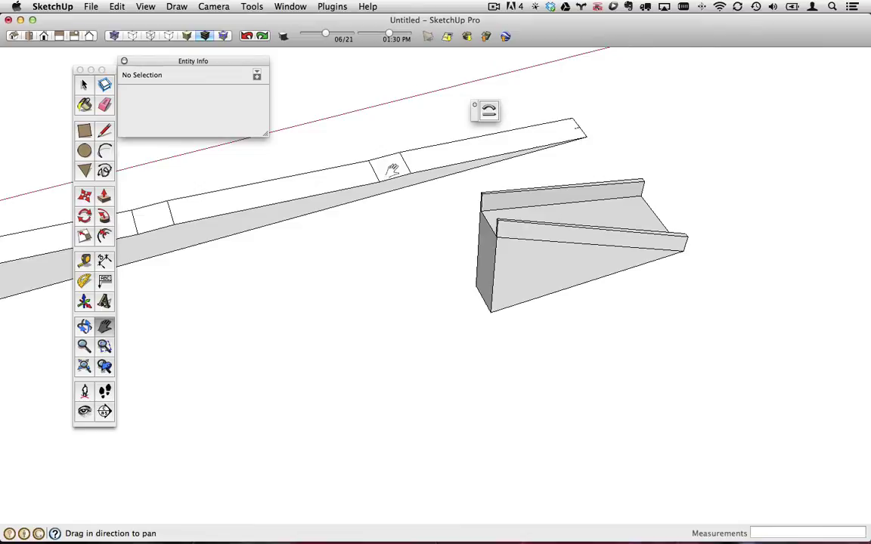
Switch to Calculator and divide 180 by 8 to work out the rise per ramp run.
key(super+Tab)
key(super+Tab)
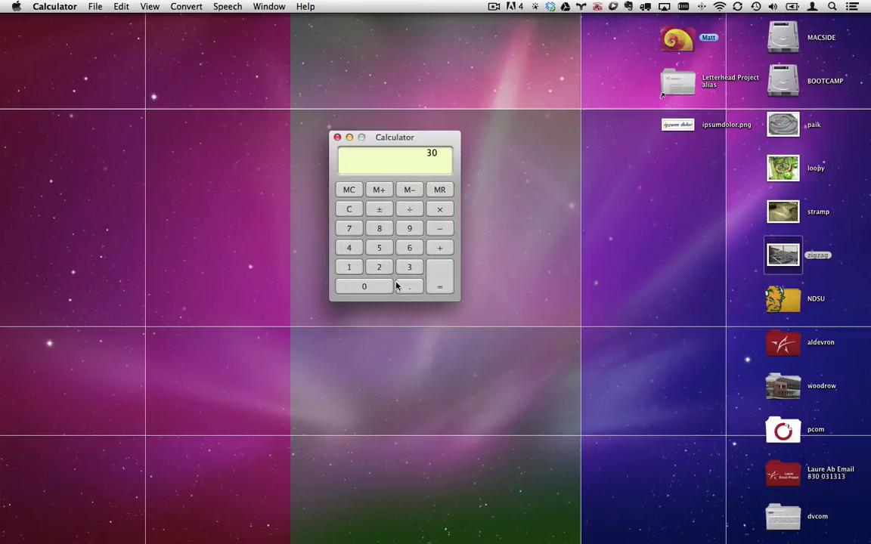
click(347, 267)
click(379, 228)
click(375, 286)
click(409, 209)
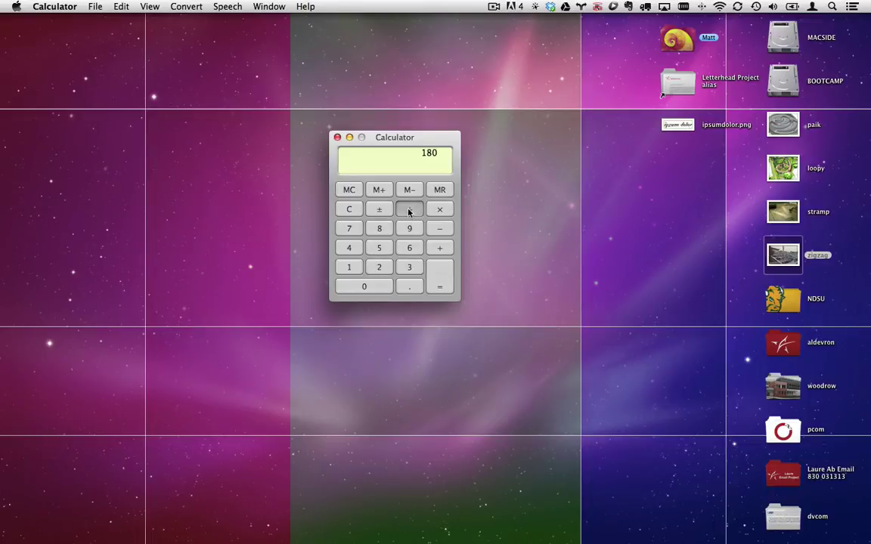
click(436, 274)
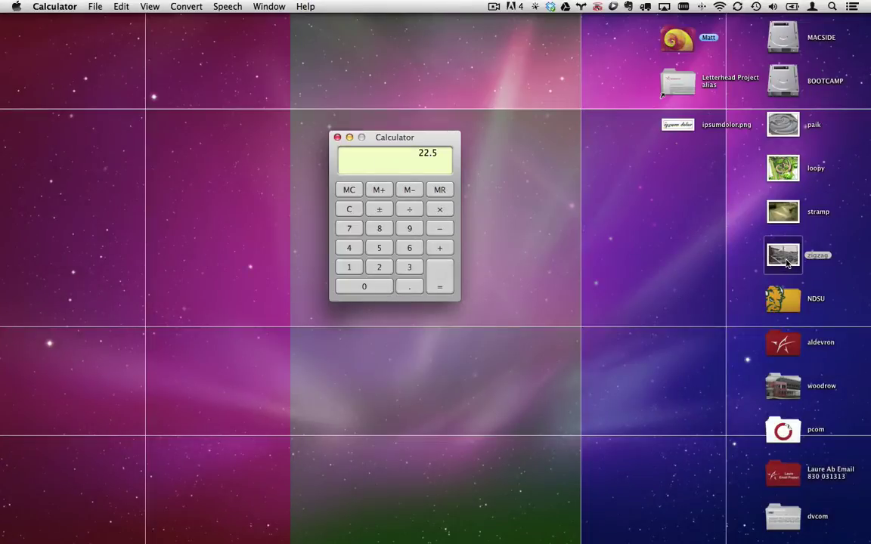
Open the zigzag reference picture from the desktop in Photoshop, and switch back to SketchUp.
double_click(783, 257)
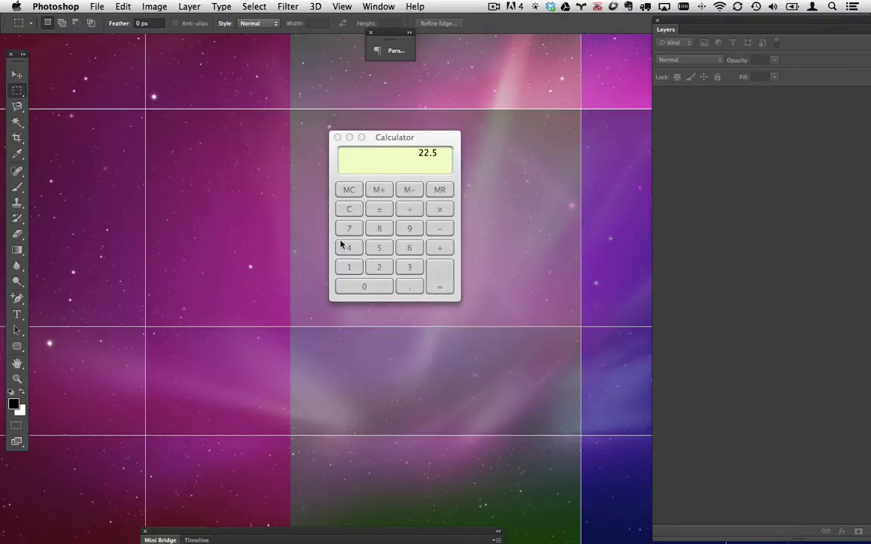
key(super+Tab)
key(super+Tab)
key(super+Tab)
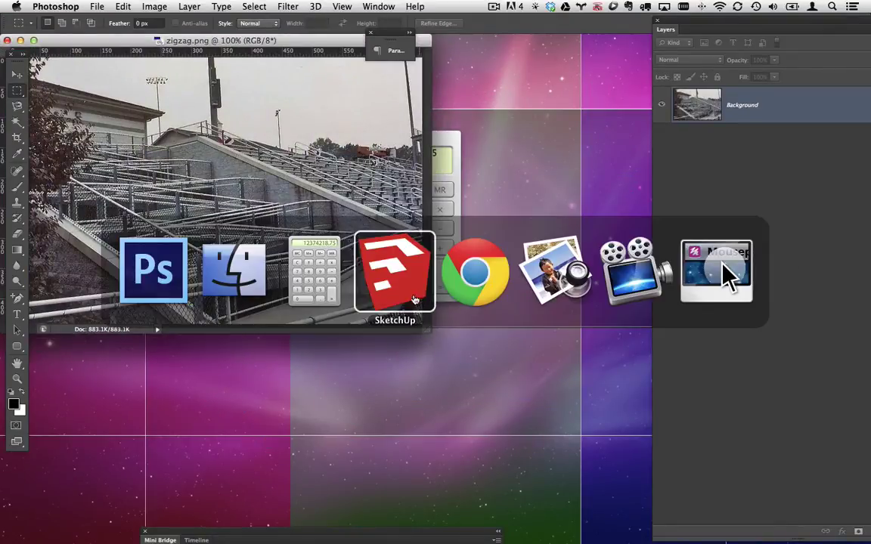
Place a vertical Tape Measure guide 5' in from the dimensioned corner edge on the 15' high block's side face.
scroll(480, 230, down, 6)
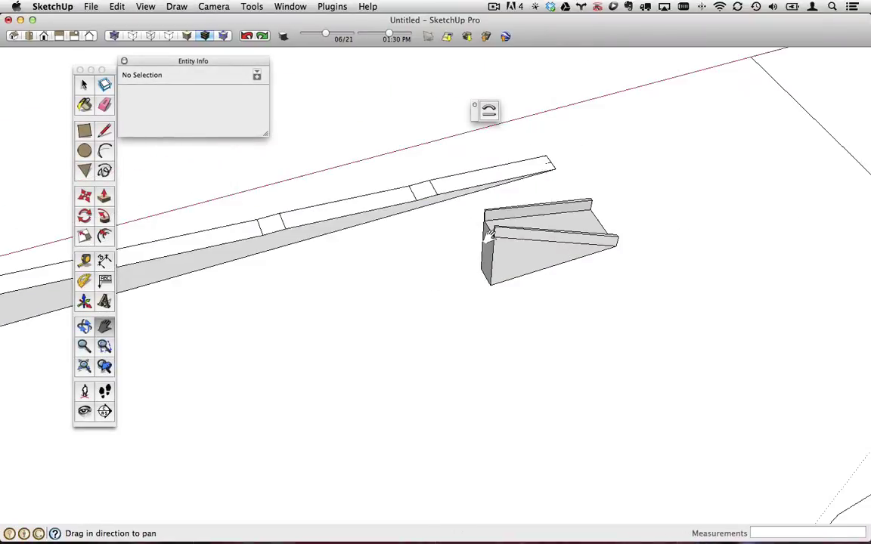
mouse_move(431, 237)
middle_down()
mouse_move(593, 245)
mouse_move(677, 237)
mouse_move(502, 188)
middle_up()
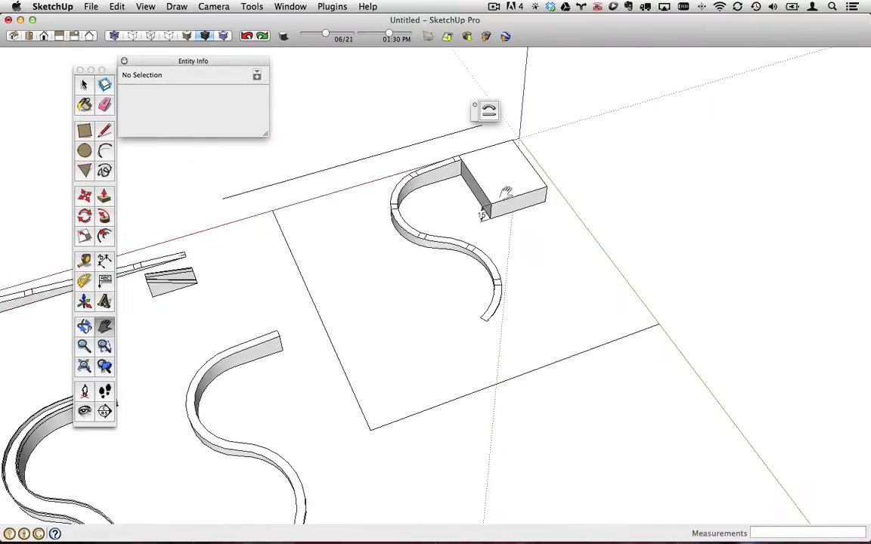
scroll(515, 185, up, 5)
middle_drag(323, 367, 369, 295)
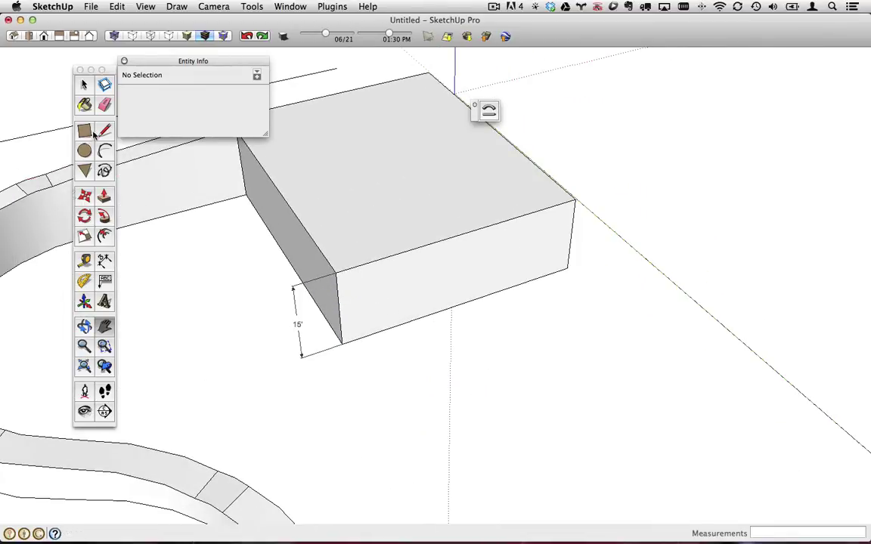
click(84, 261)
scroll(364, 294, up, 3)
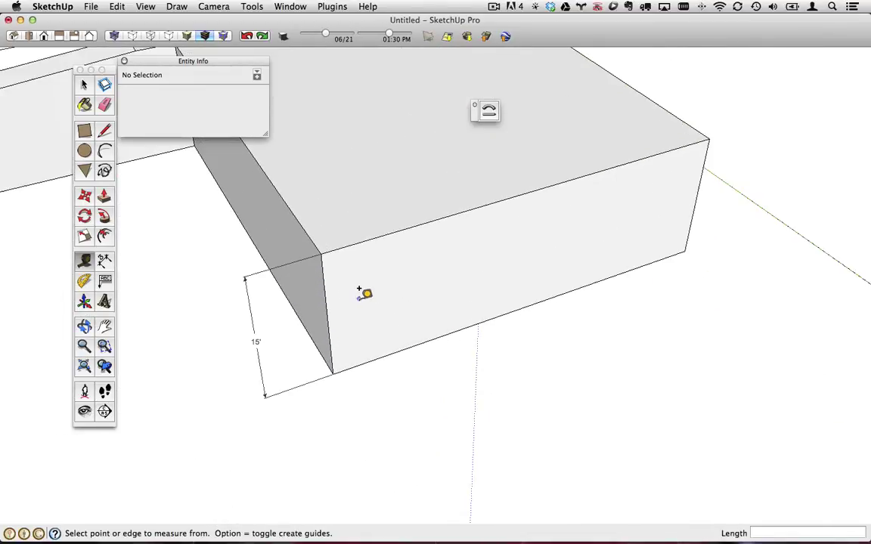
click(326, 297)
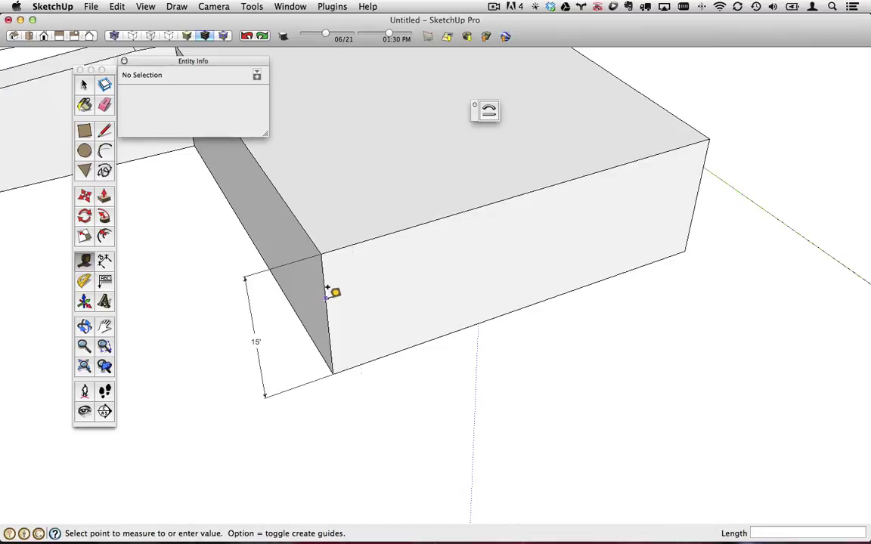
click(383, 278)
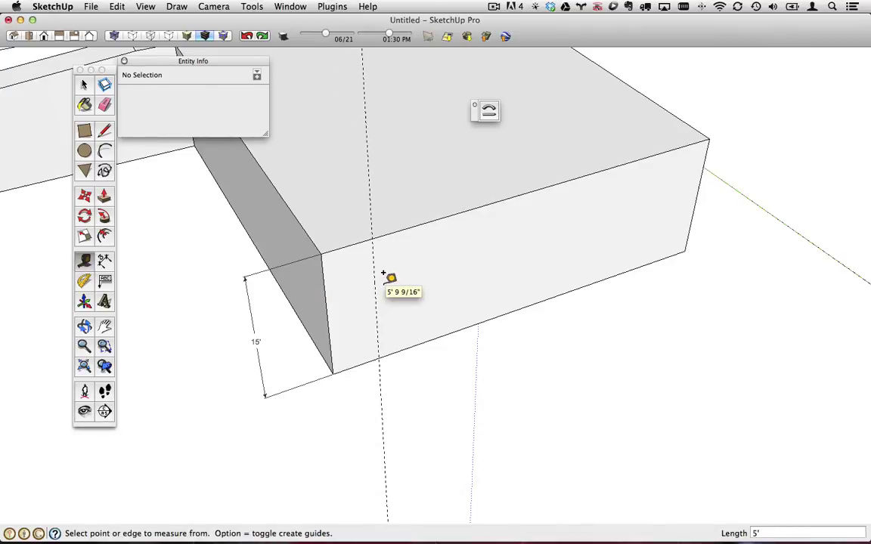
Place a second vertical guide on the block's side face, 22.5' from the first guide.
middle_drag(435, 270, 428, 283)
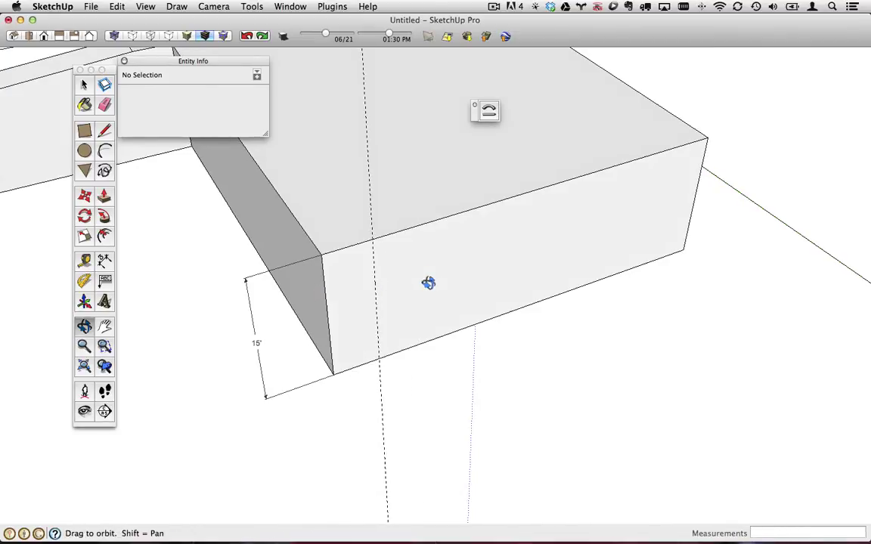
click(375, 287)
text(22.)
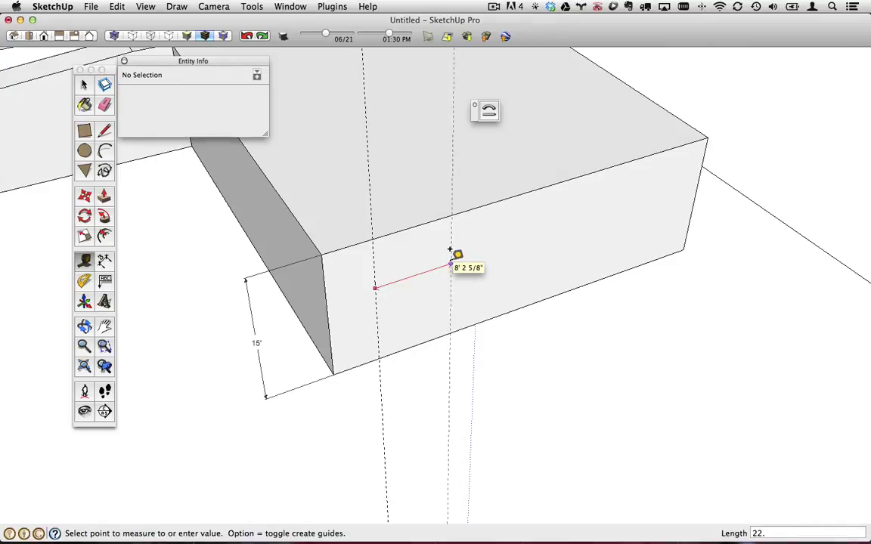
text(5)
key(Return)
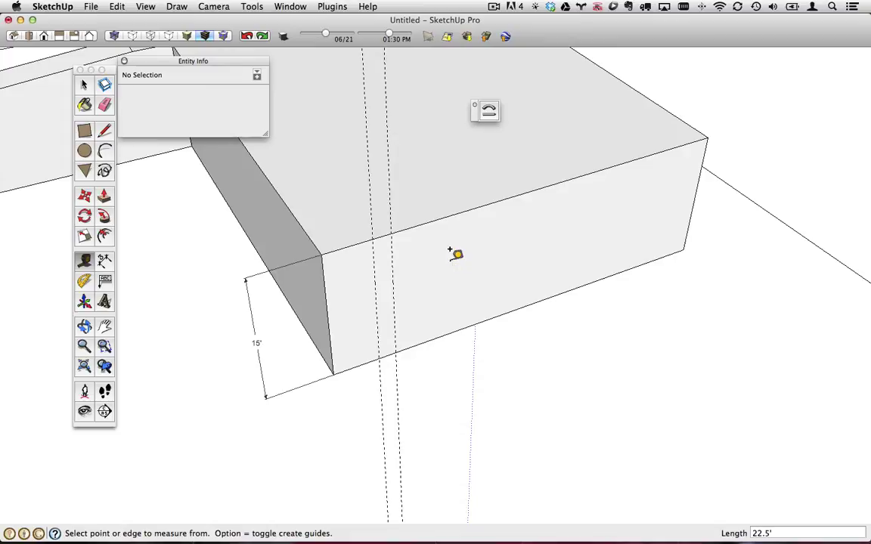
Place a third vertical guide 5' beyond the second one to mark the width of the next landing.
click(570, 228)
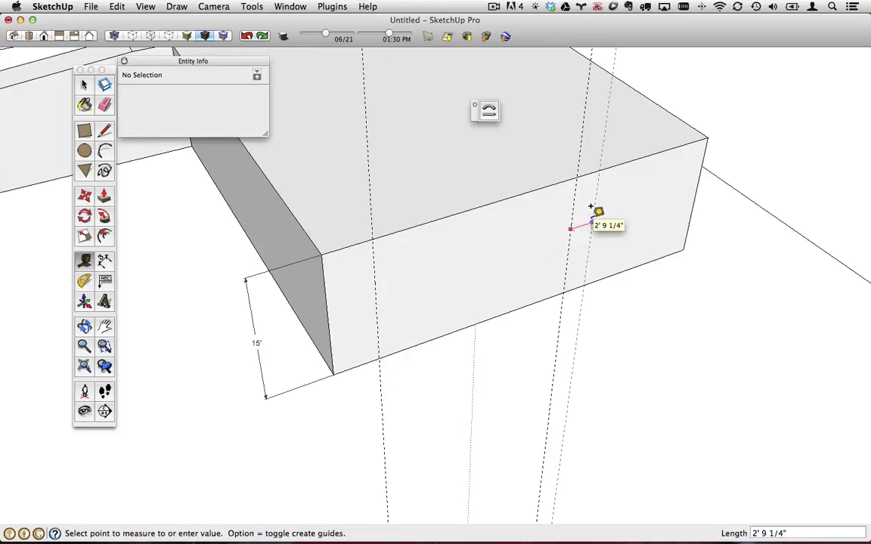
text(5)
key(Return)
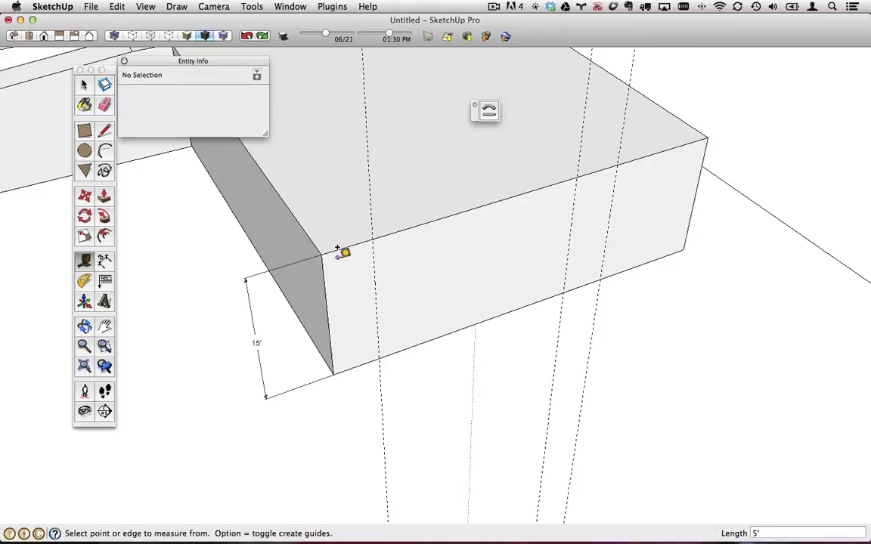
Draw a 5' by 5' landing rectangle outward from the block's dimensioned top corner, along its top edge.
middle_drag(352, 228, 561, 292)
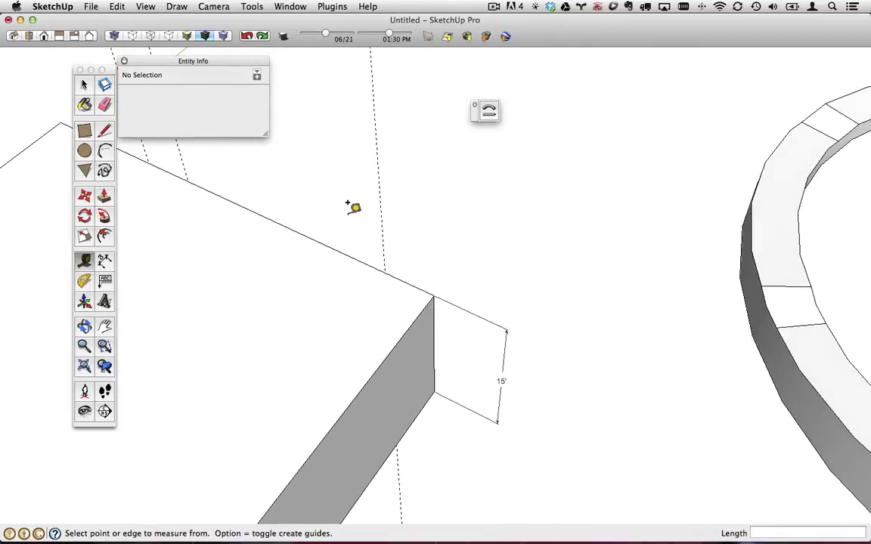
click(84, 132)
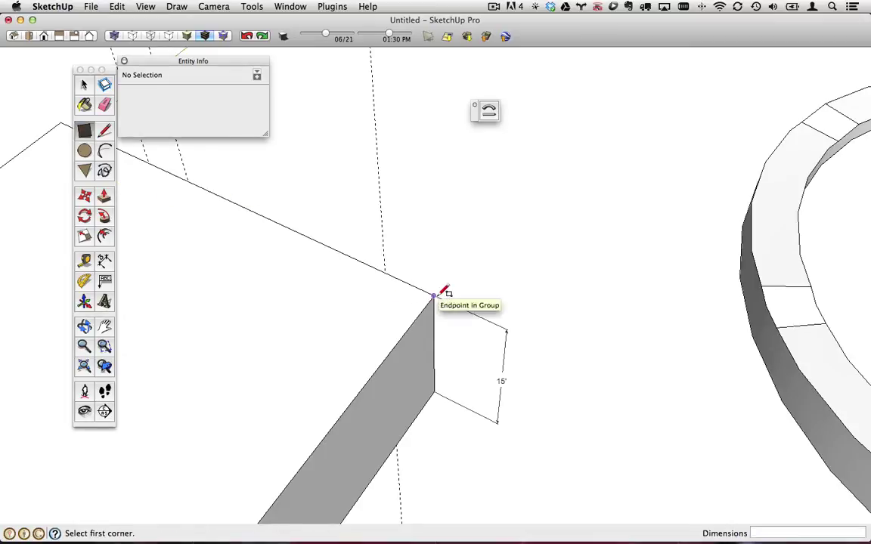
click(434, 295)
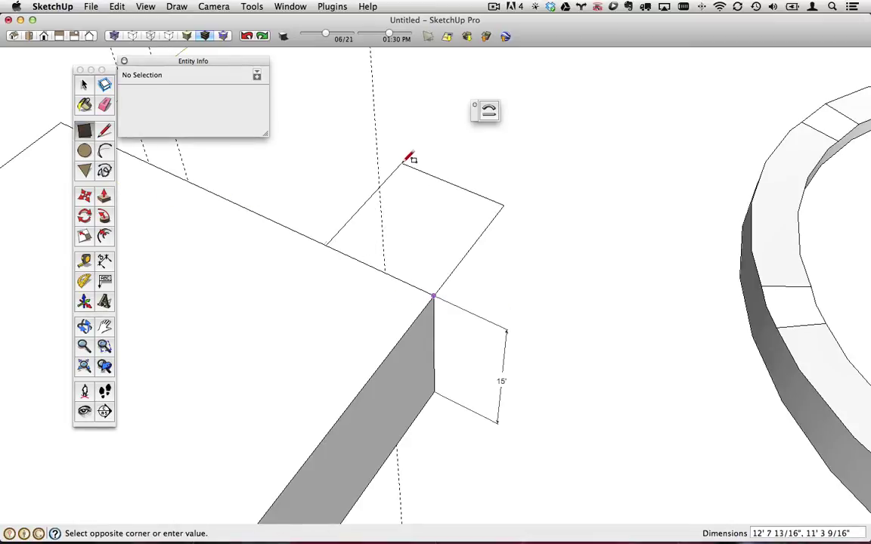
text(5)
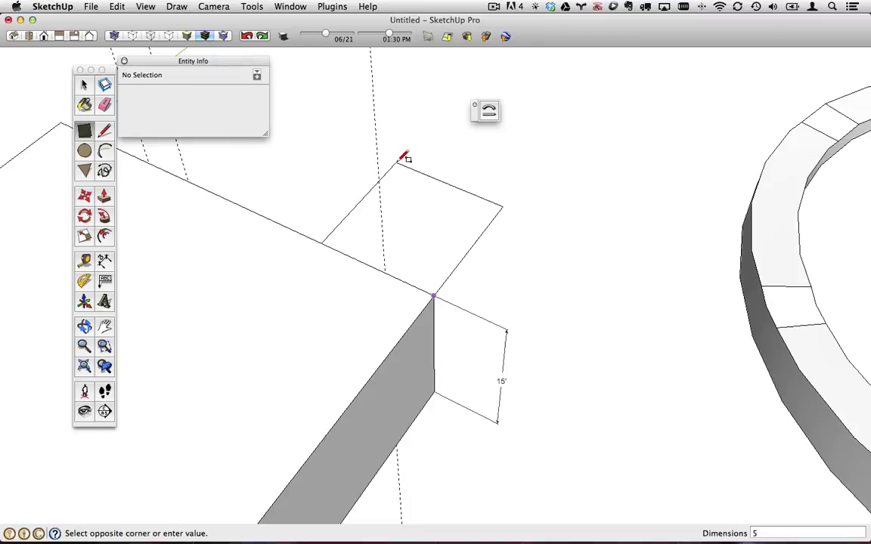
text(',5')
key(Return)
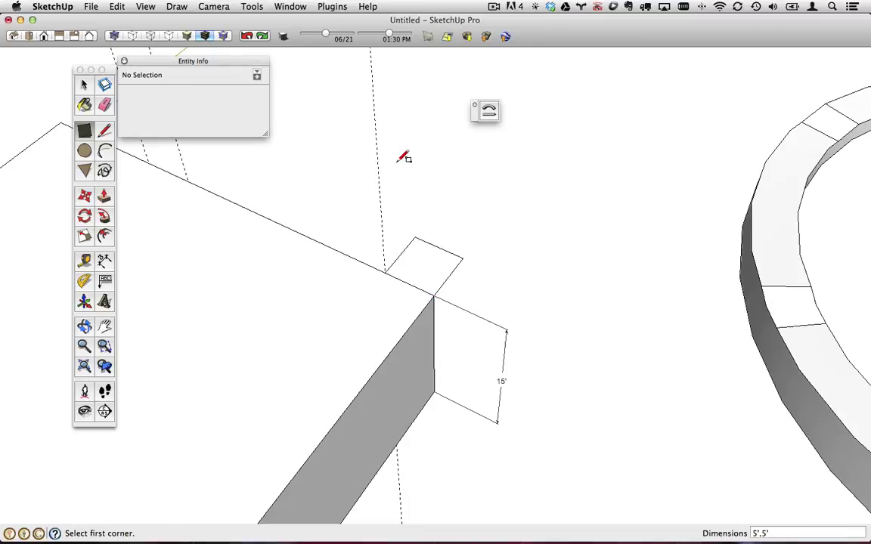
Create a downward 1:12 slope guide with the Protractor, from the landing's inner corner and measured from the block's top edge.
middle_drag(493, 210, 354, 266)
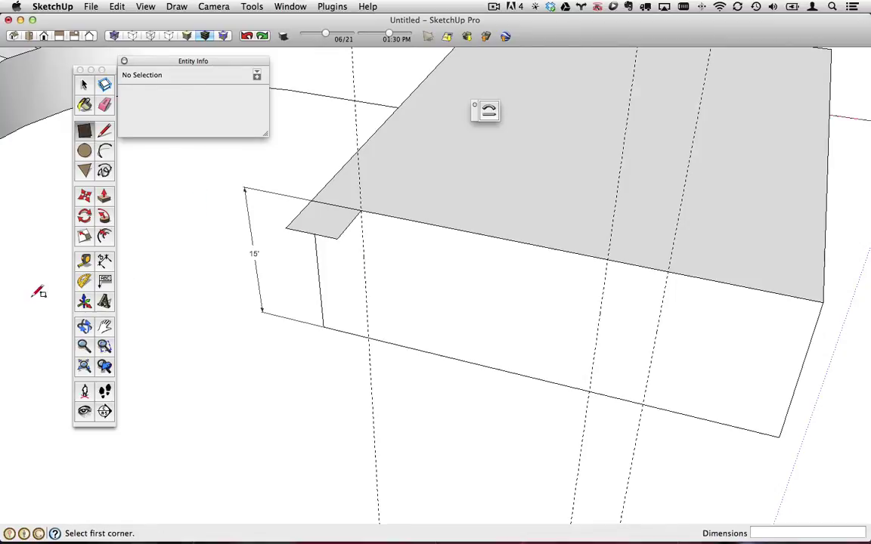
click(84, 281)
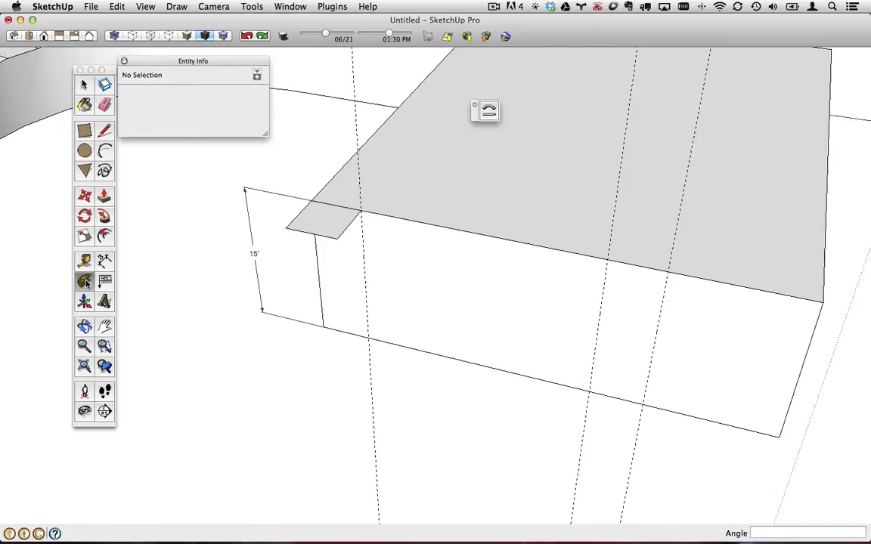
click(361, 210)
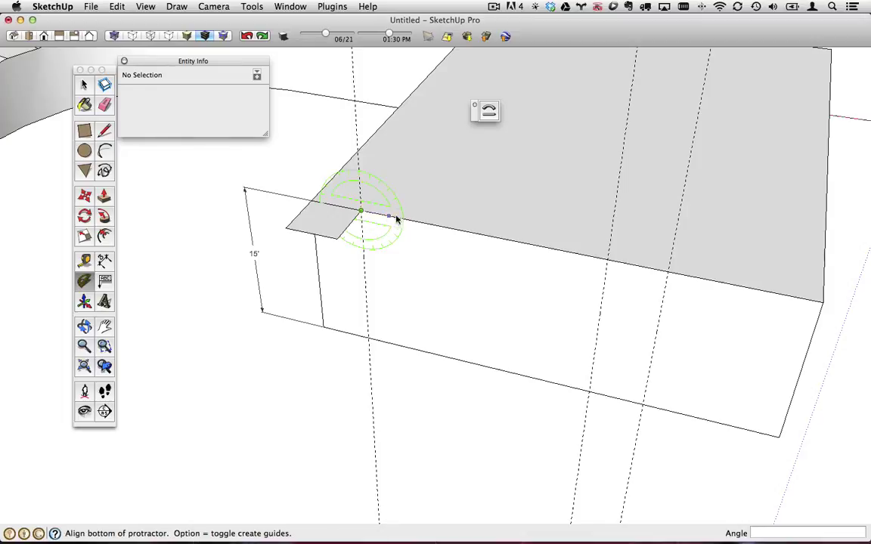
click(525, 244)
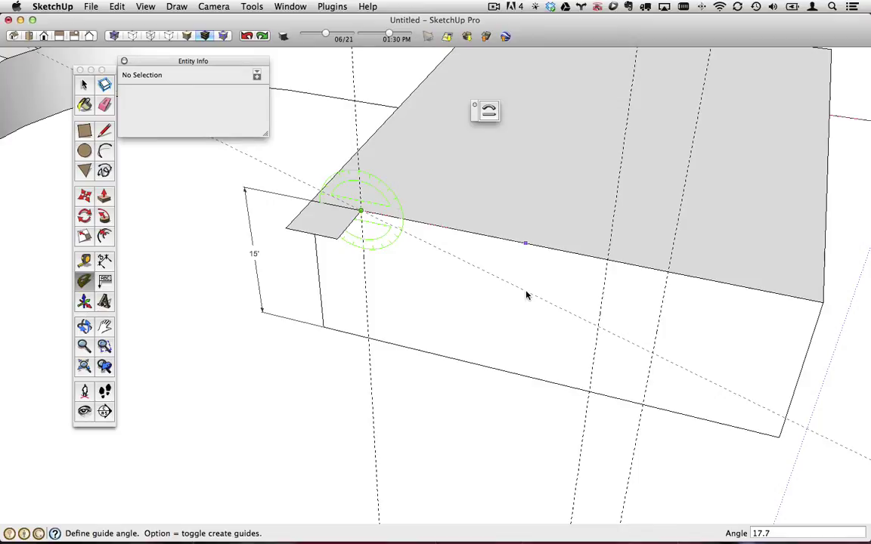
text(1:12)
key(Return)
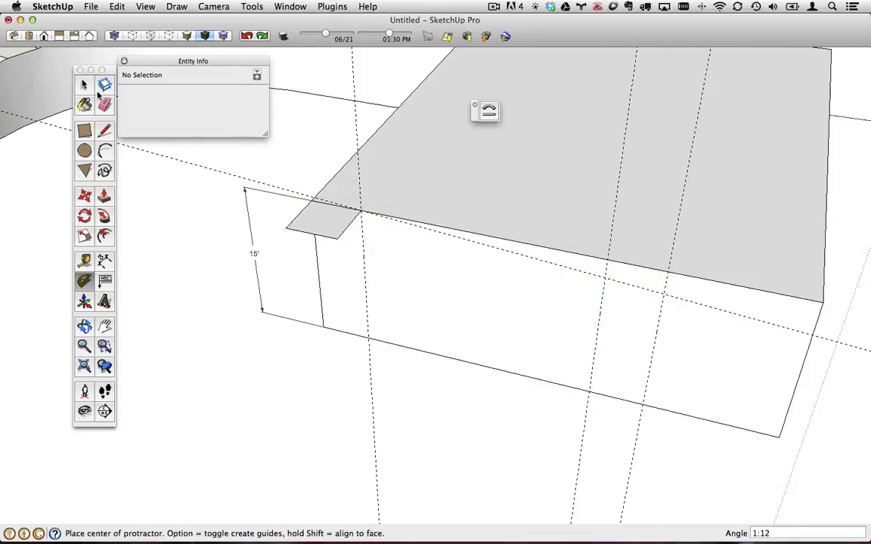
Copy the 5' square landing to the point where the 1:12 slope guide crosses the second vertical guide.
click(84, 85)
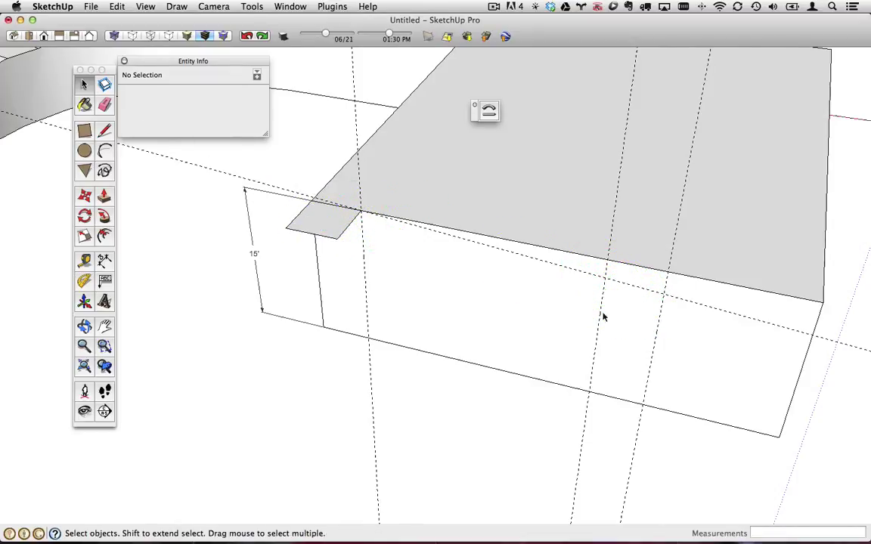
click(329, 226)
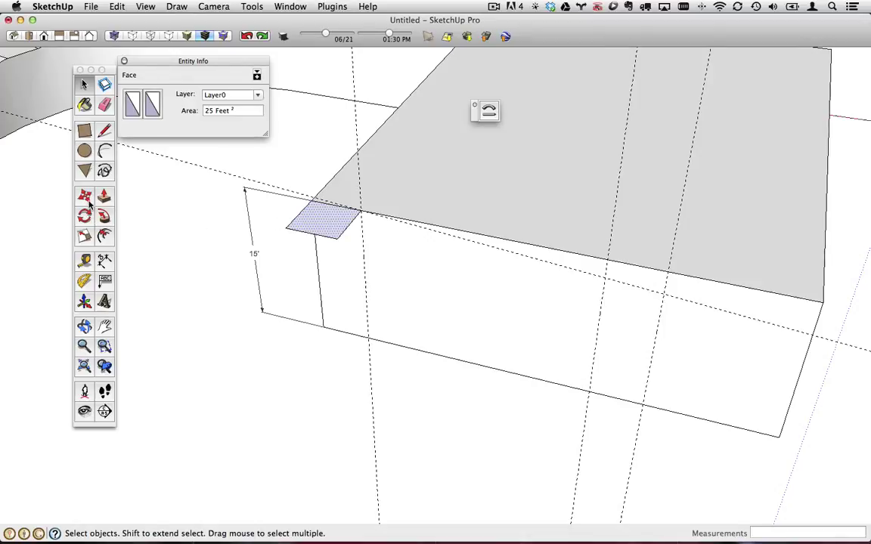
click(84, 195)
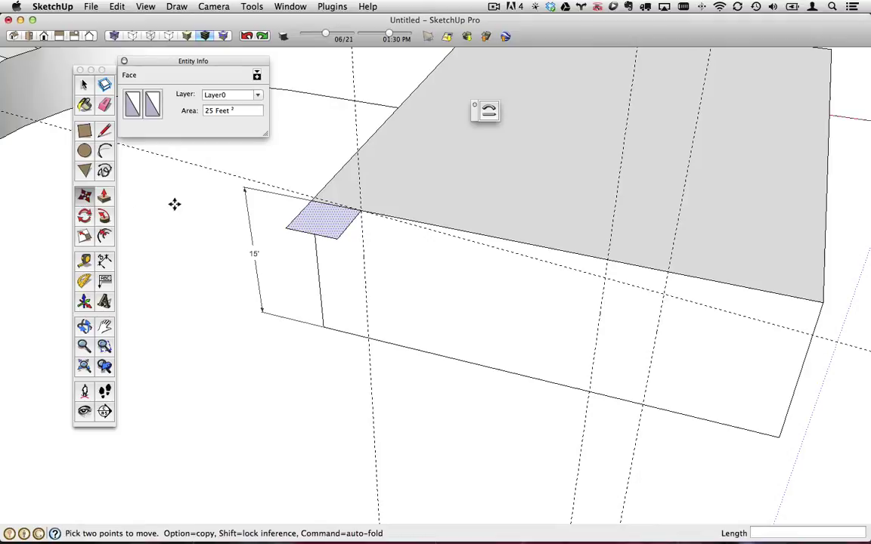
click(315, 201)
key(alt)
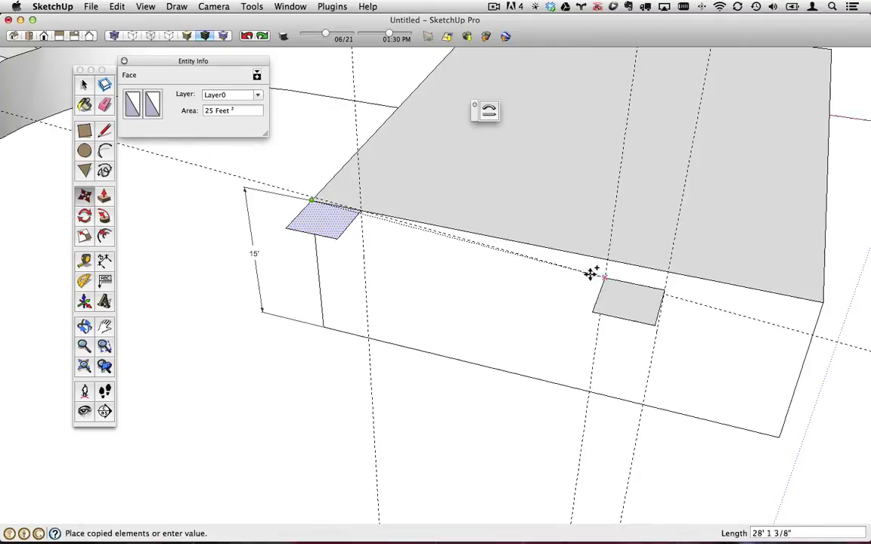
click(604, 279)
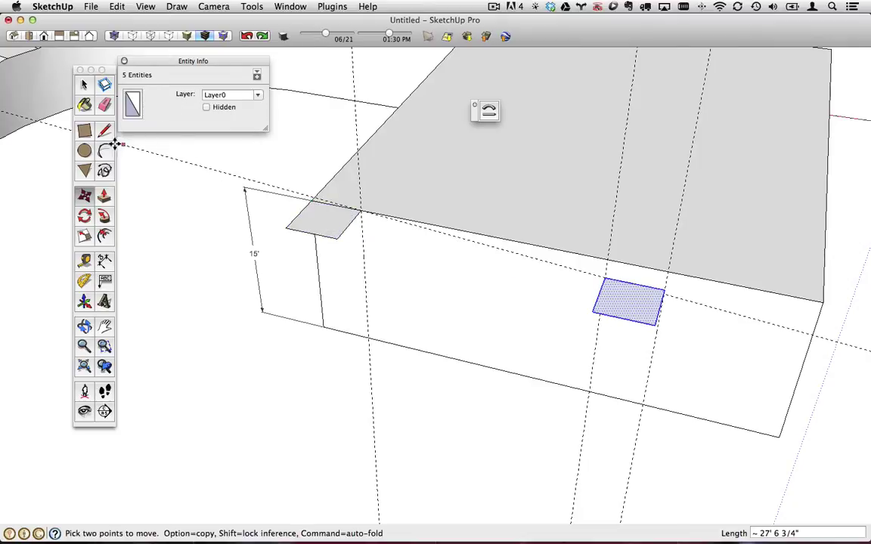
Draw the two sloped edges joining the upper landing to the copied lower landing to form the first ramp run.
click(104, 130)
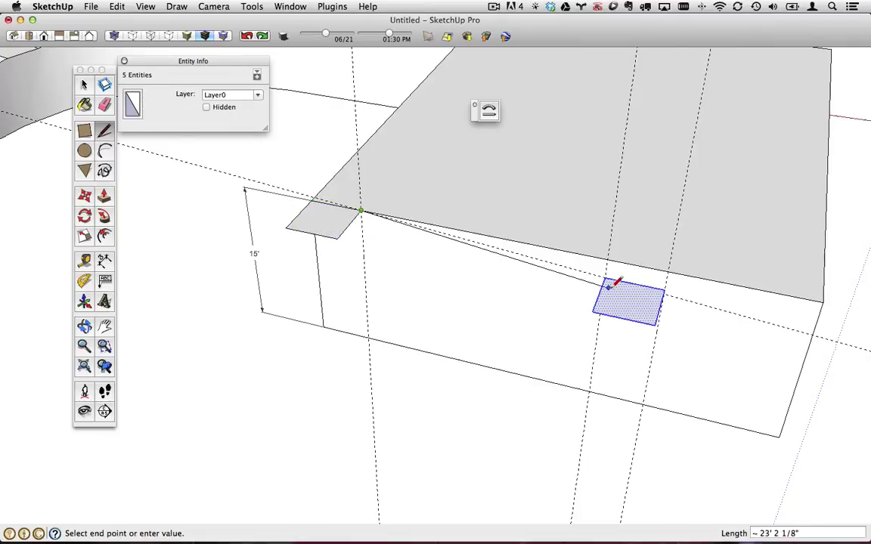
click(605, 278)
click(593, 310)
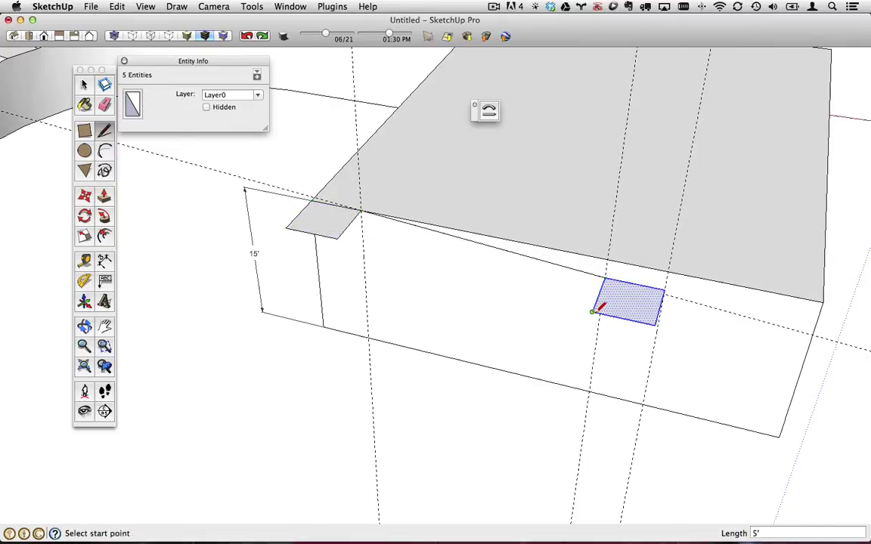
click(593, 310)
click(344, 240)
middle_drag(368, 250, 592, 319)
scroll(593, 320, down, 3)
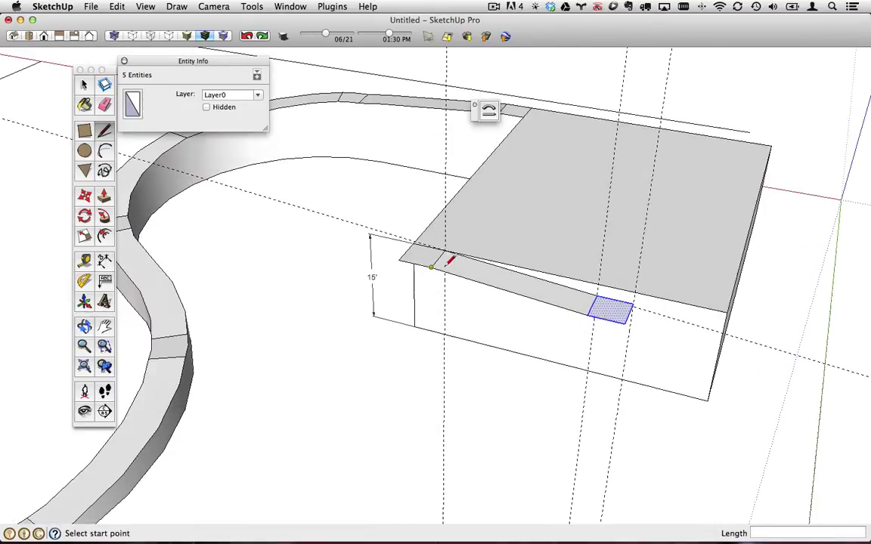
middle_drag(447, 258, 333, 186)
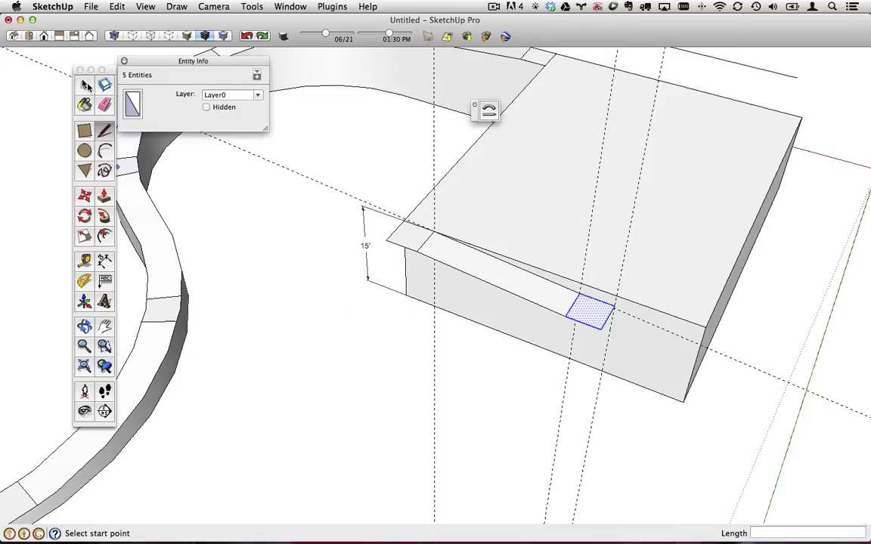
Erase the sloped guide, the other three construction guides and the block's 15' height dimension.
click(84, 84)
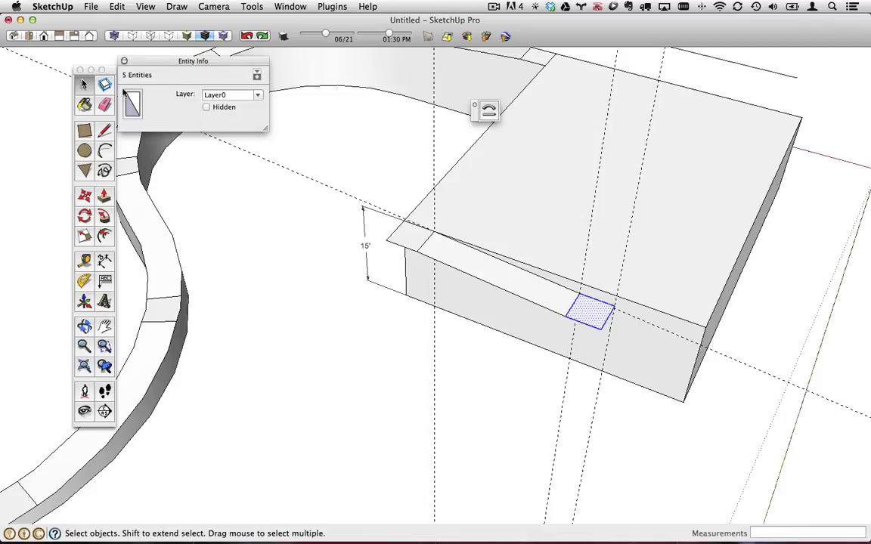
click(104, 105)
click(287, 169)
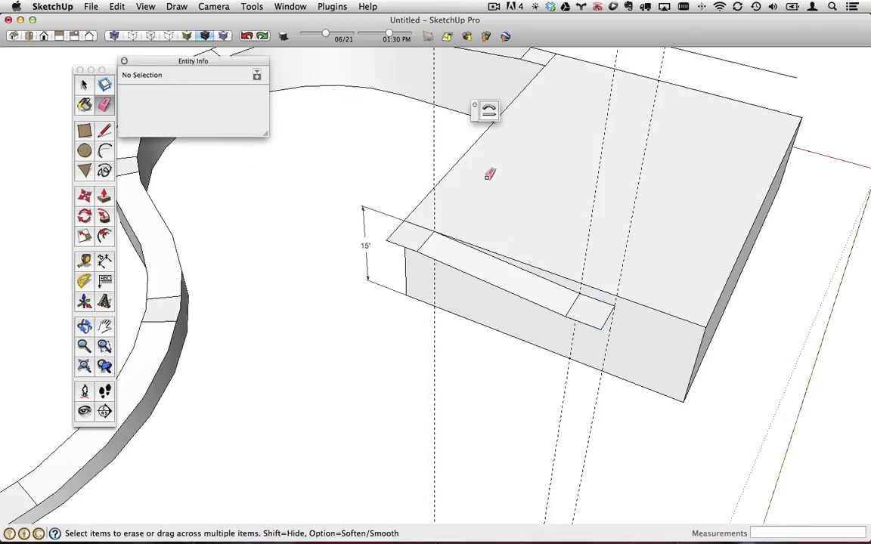
click(434, 170)
click(590, 220)
click(627, 229)
click(366, 244)
Select the first ramp run with both its landings and place a copy of it outward from the block.
click(84, 84)
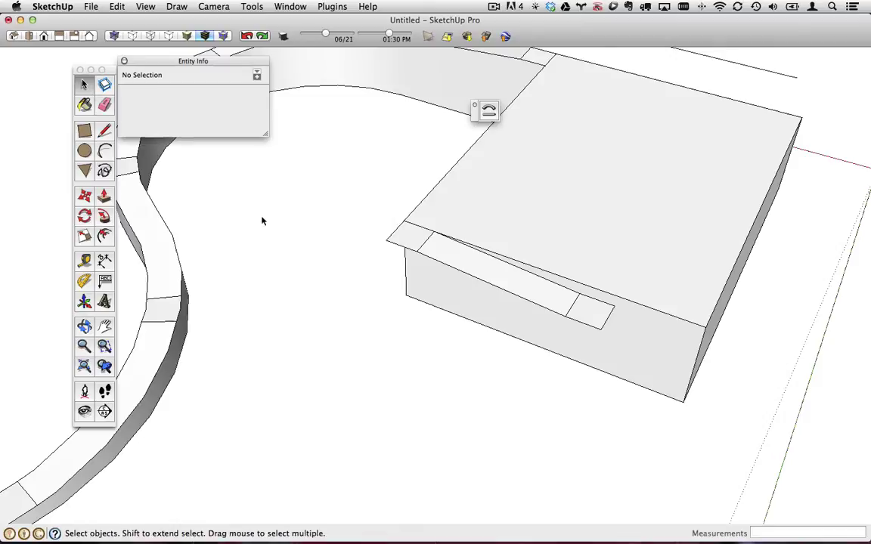
drag(369, 205, 630, 346)
middle_drag(630, 346, 584, 299)
click(84, 195)
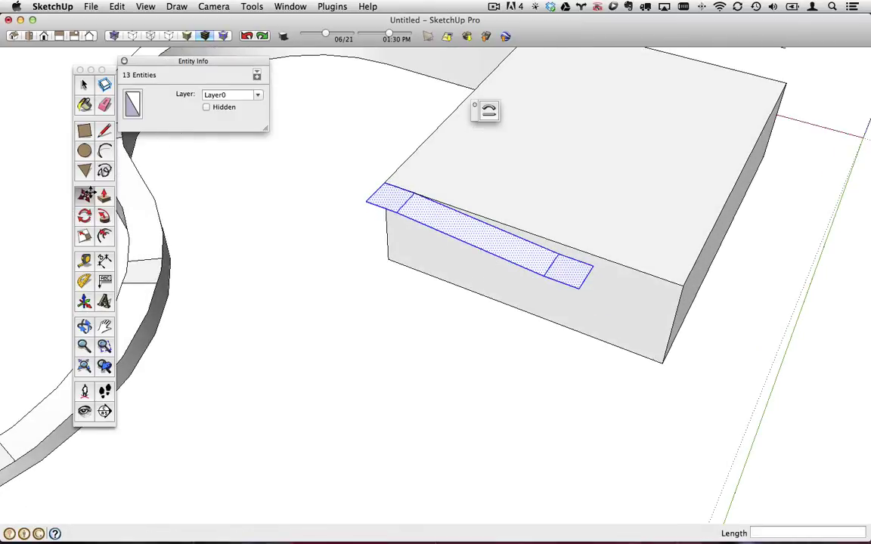
click(637, 293)
key(alt)
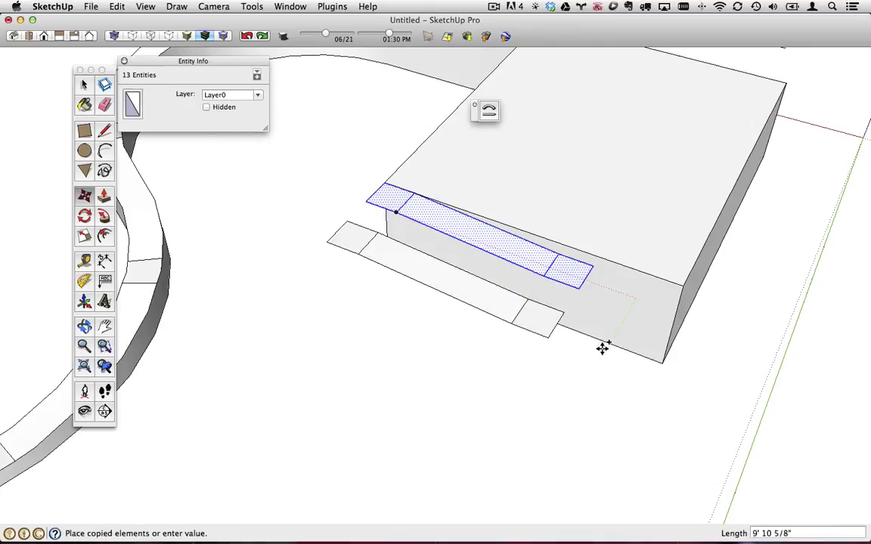
middle_drag(599, 347, 504, 362)
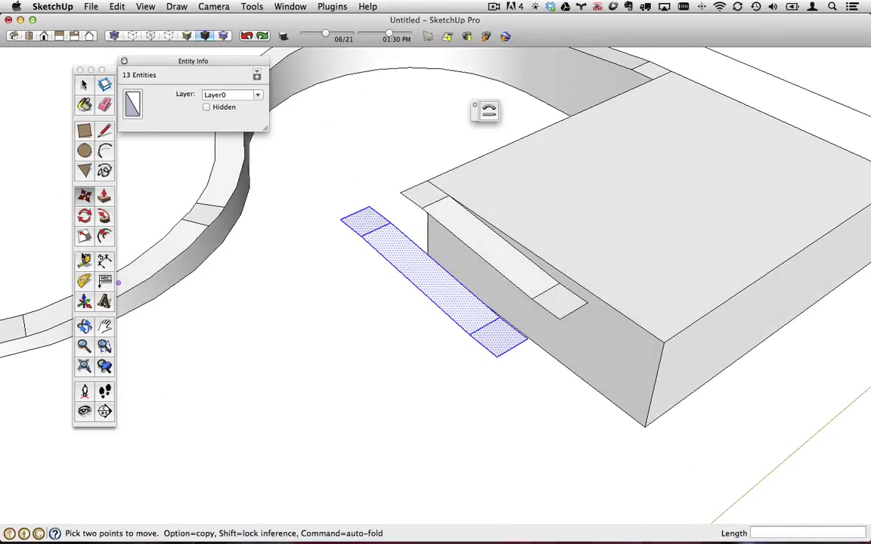
Mirror the copied run along the red axis about its center with a scale factor of -1.
click(84, 236)
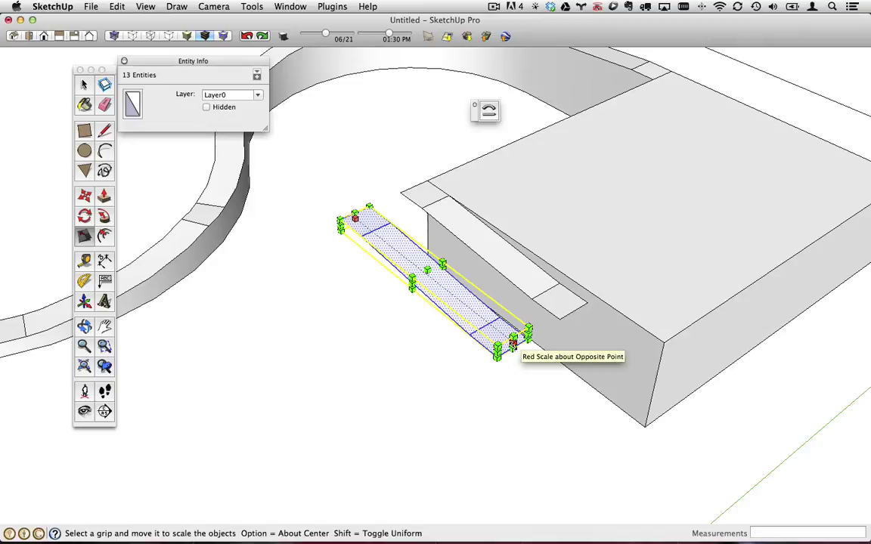
key(alt)
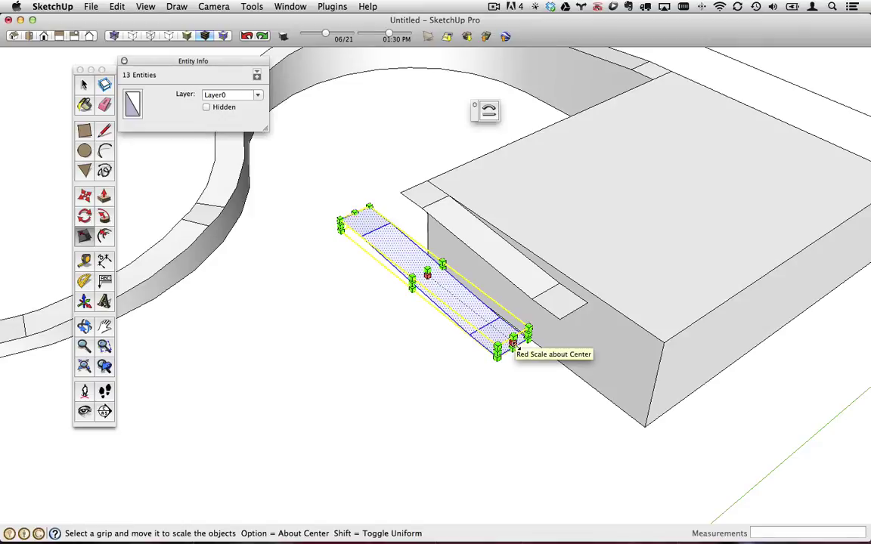
drag(514, 345, 373, 234)
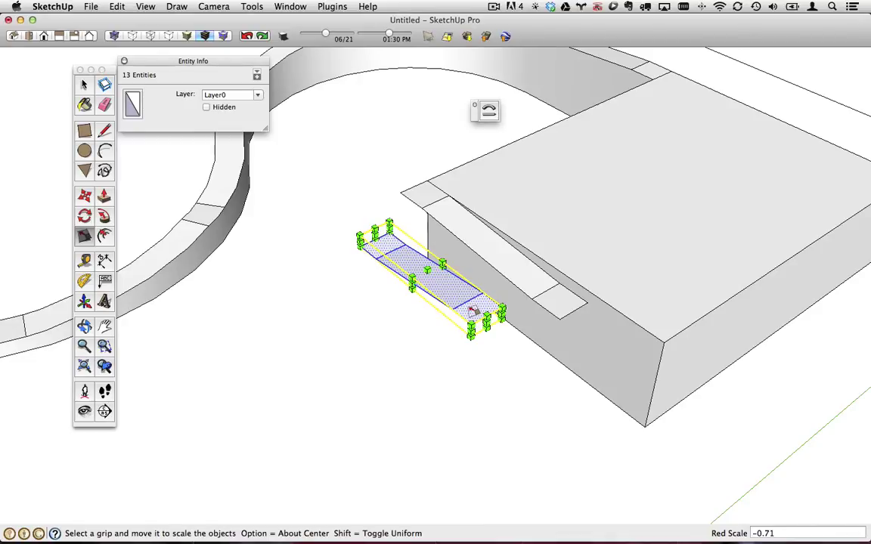
key(Return)
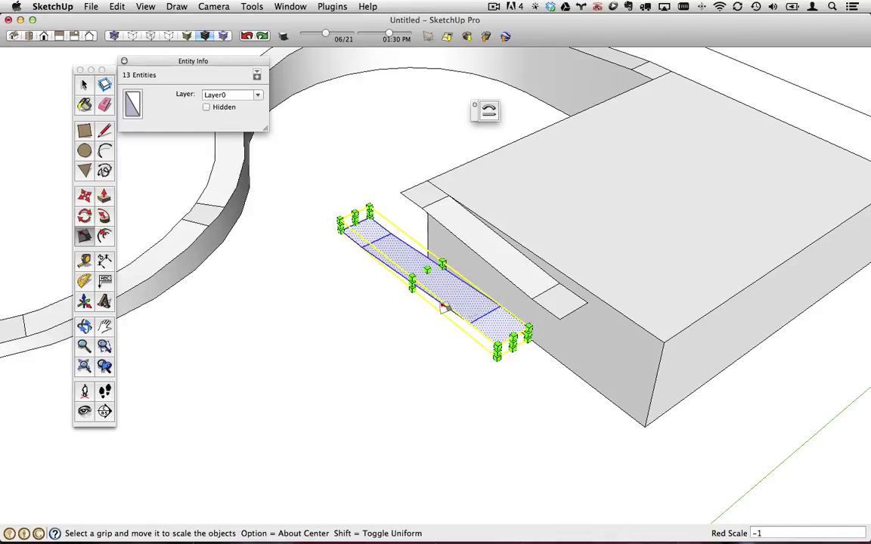
middle_drag(418, 301, 155, 252)
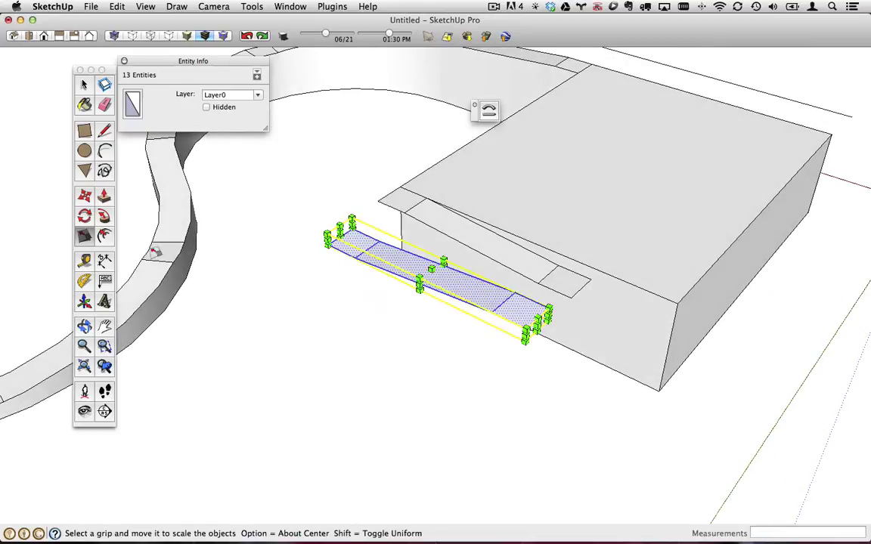
Move the mirrored run so its inner landing corner snaps to the outer corner of the first run's lower landing.
click(84, 195)
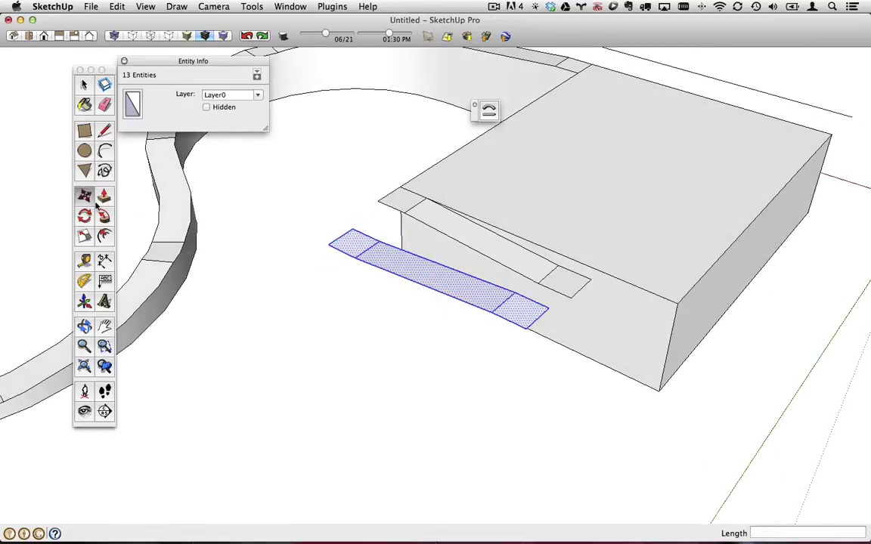
click(517, 295)
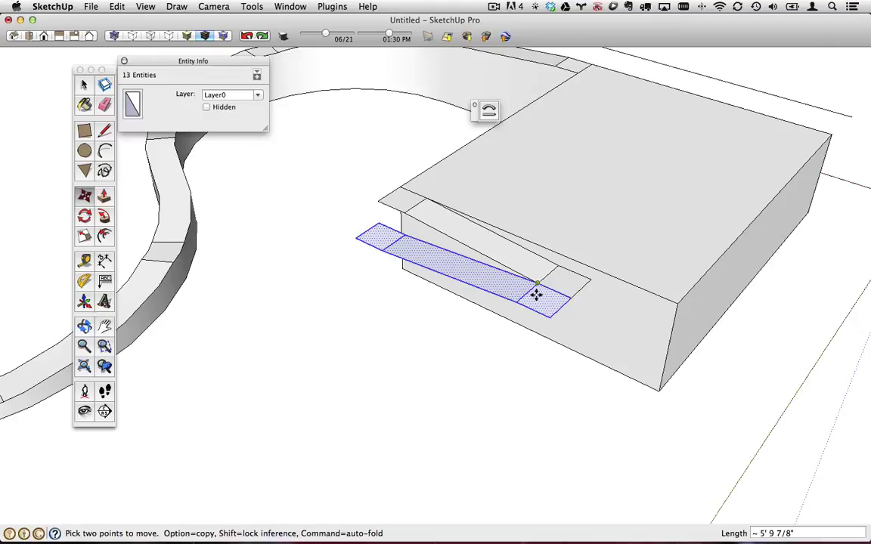
middle_drag(535, 293, 515, 350)
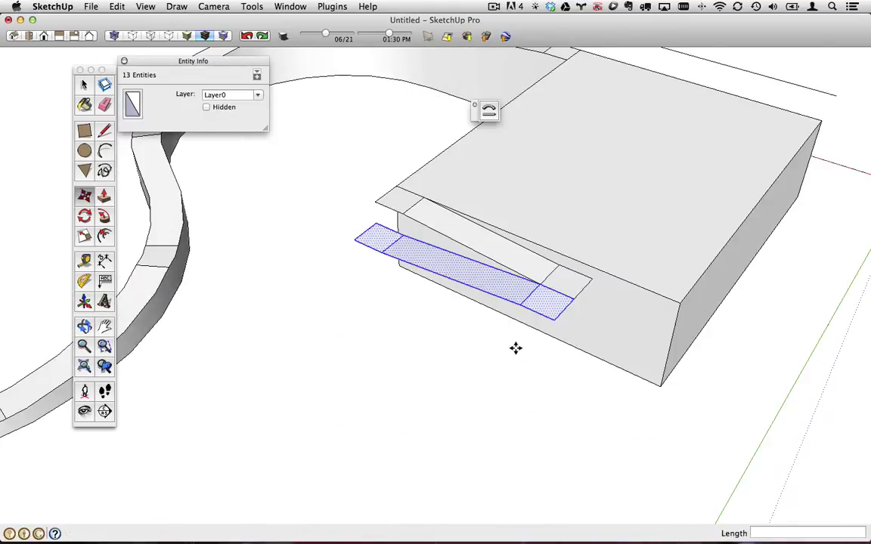
Copy both runs from the block's top corner to the second run's lower outer landing corner and repeat the copy 3x.
click(84, 84)
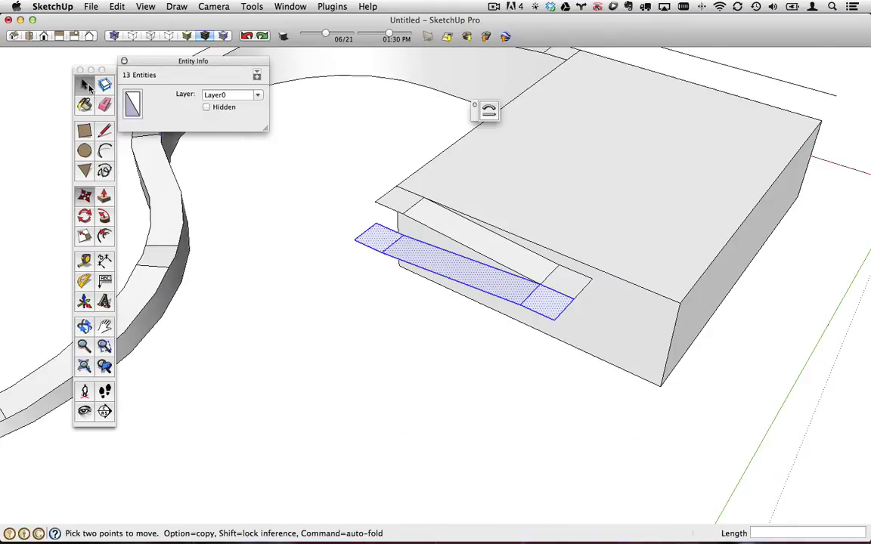
drag(317, 141, 612, 348)
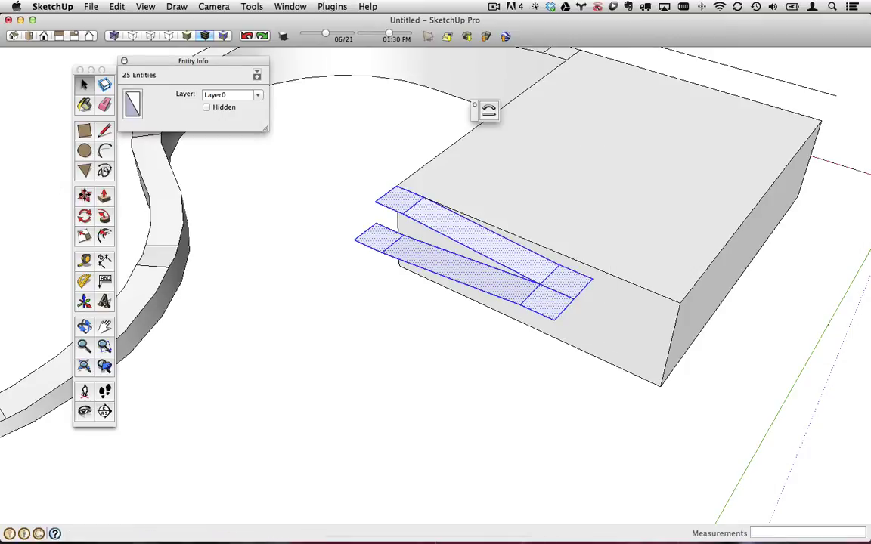
click(83, 196)
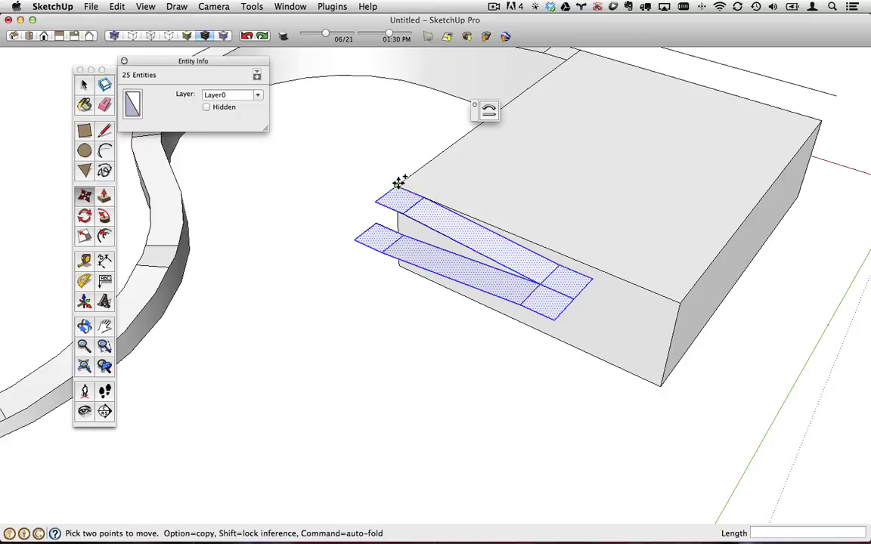
click(399, 184)
key(alt)
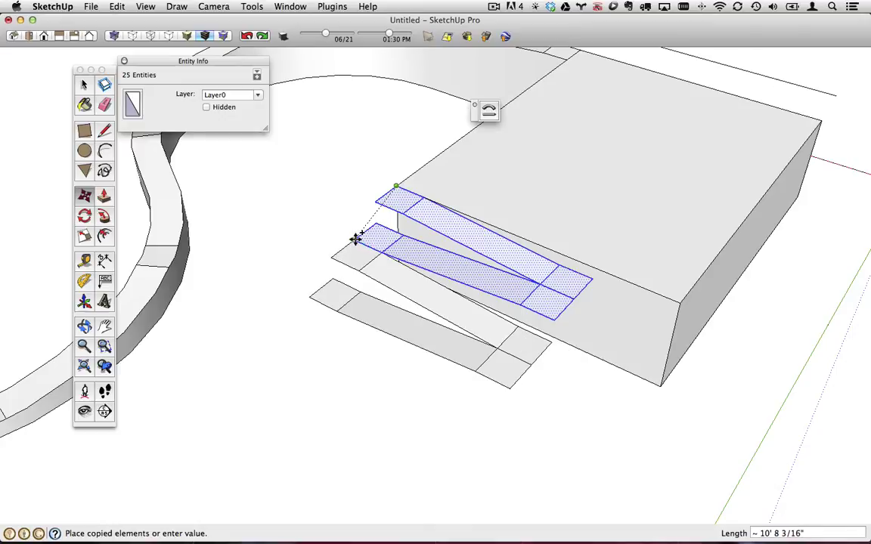
click(356, 239)
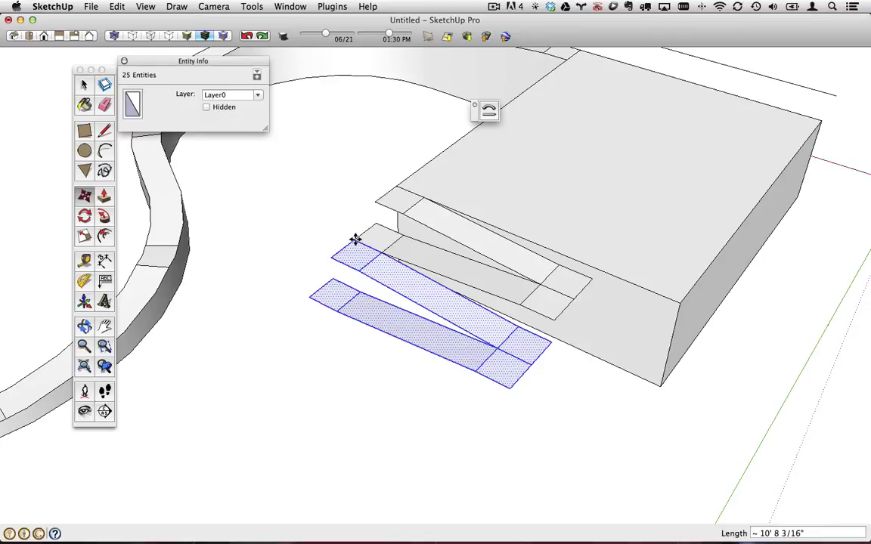
text(3x)
key(Return)
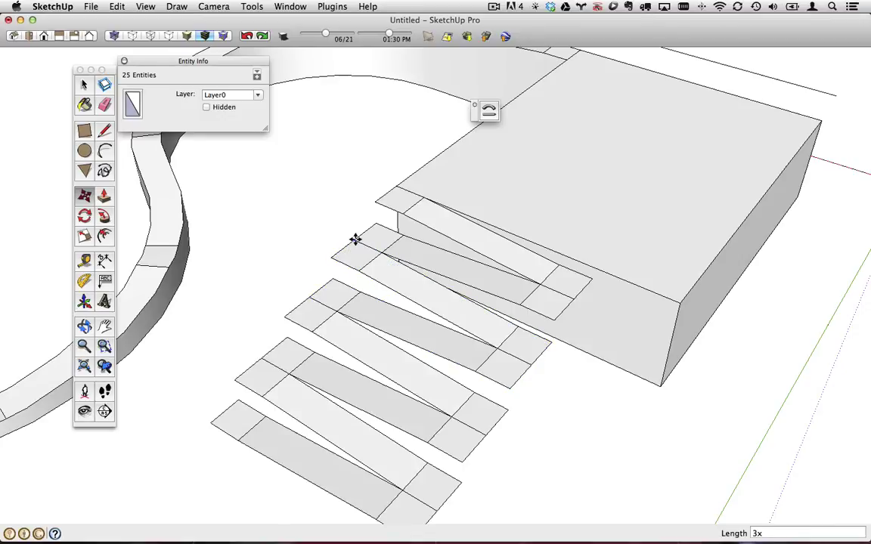
Examine the zigzag ramp from the side and from above to check how it descends from the block to the ground.
scroll(357, 240, down, 4)
middle_drag(370, 310, 603, 91)
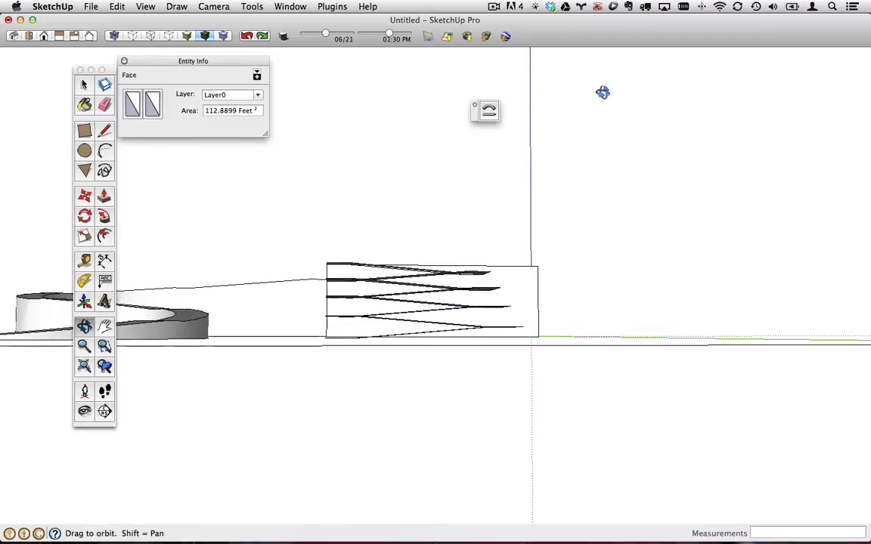
key(m)
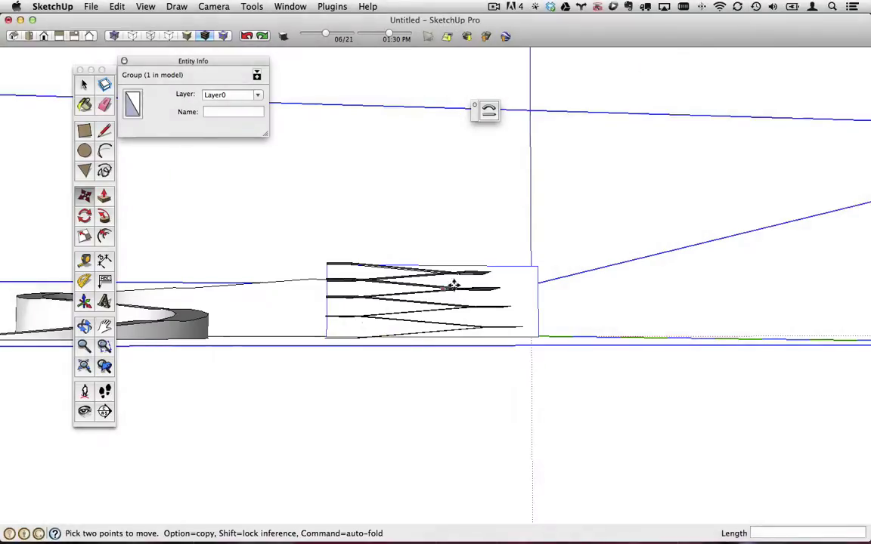
middle_drag(453, 285, 594, 274)
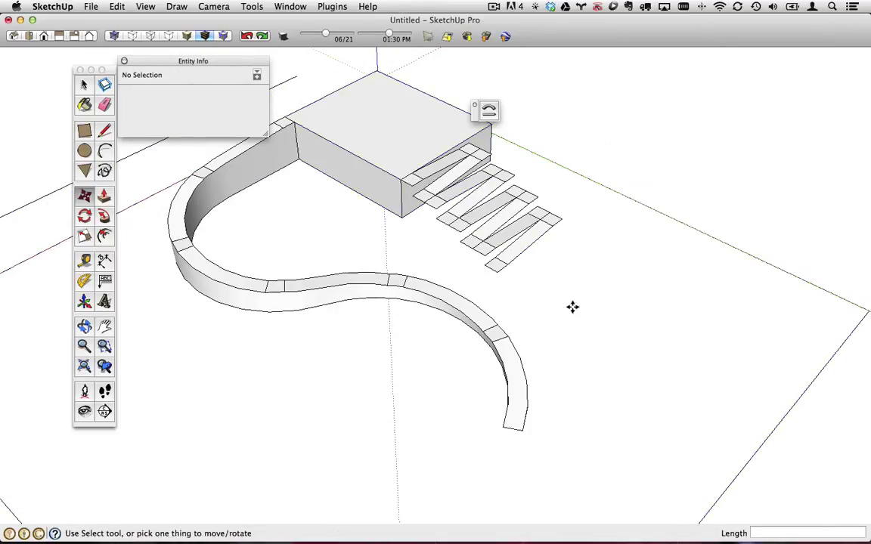
middle_drag(573, 307, 451, 266)
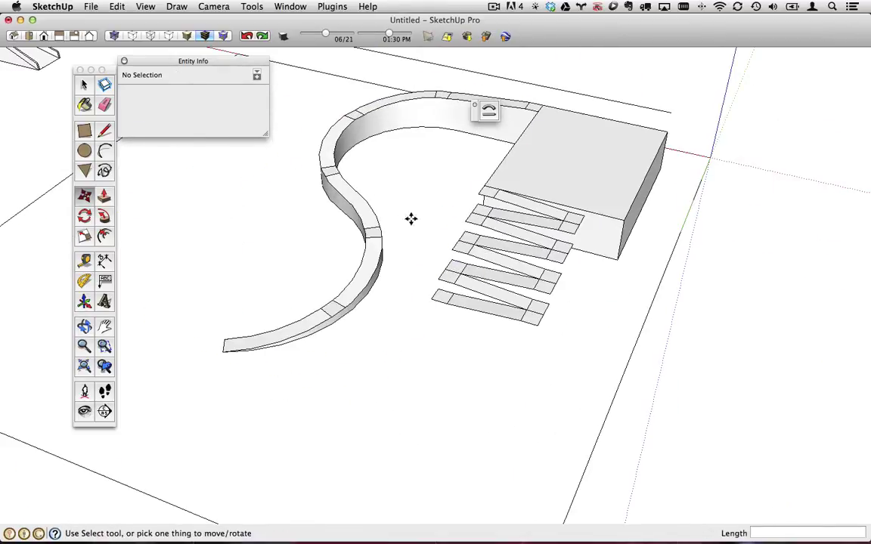
middle_drag(428, 295, 385, 365)
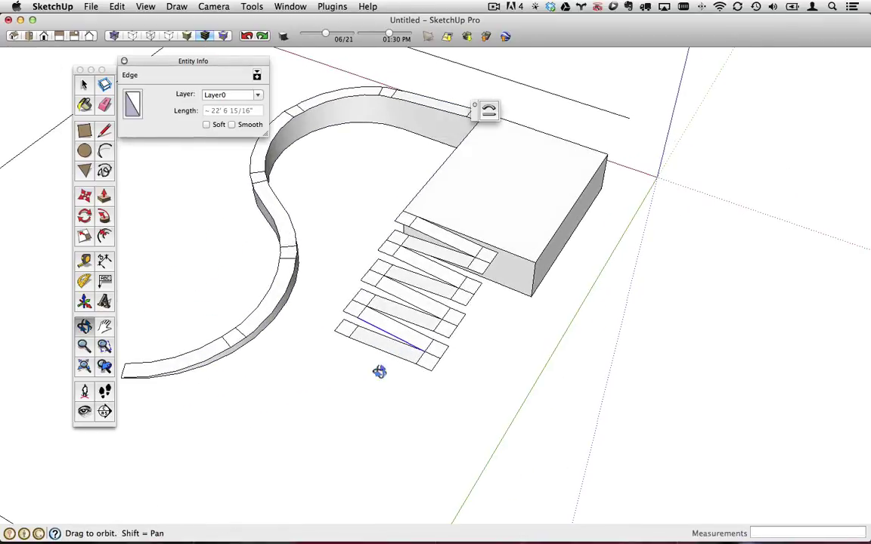
Rotate the five lowest runs and their landings about 19 degrees around the corner shared with the third run's lower landing.
click(83, 89)
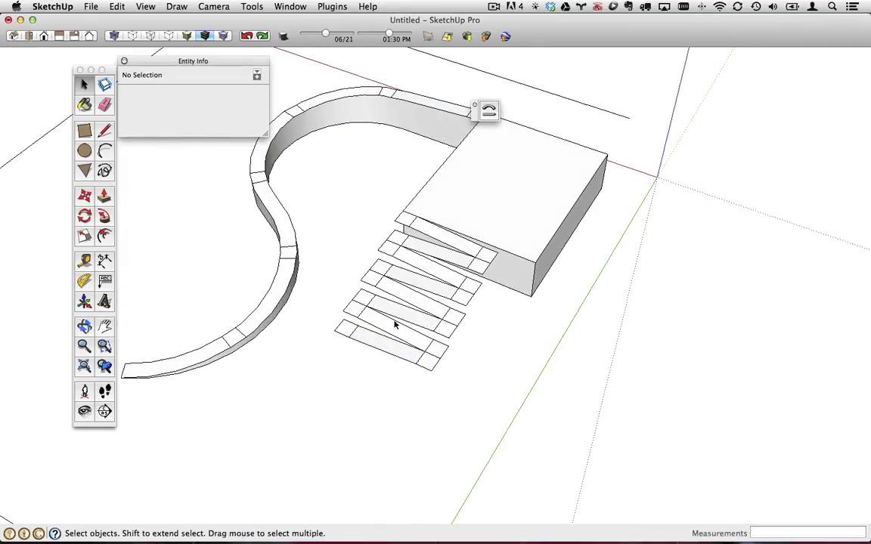
middle_drag(377, 349, 553, 412)
scroll(463, 354, up, 4)
drag(535, 412, 313, 259)
middle_drag(505, 305, 198, 237)
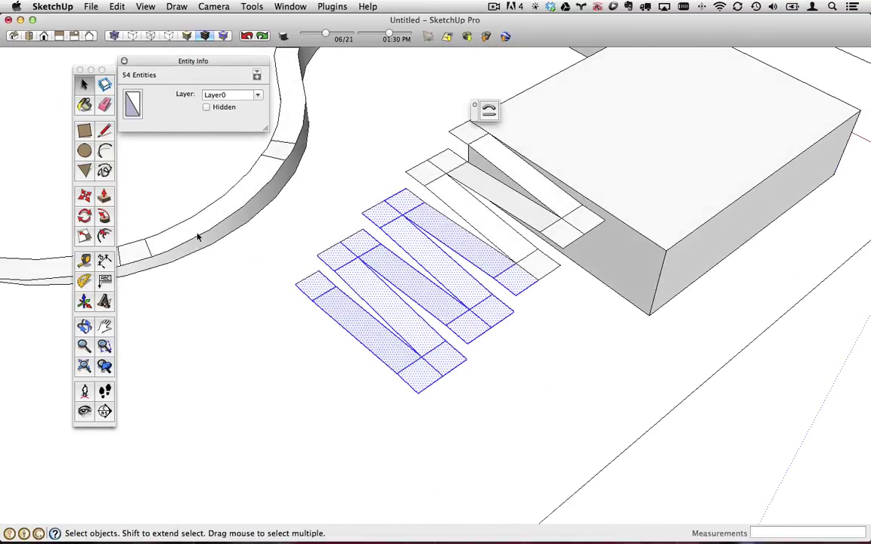
click(83, 217)
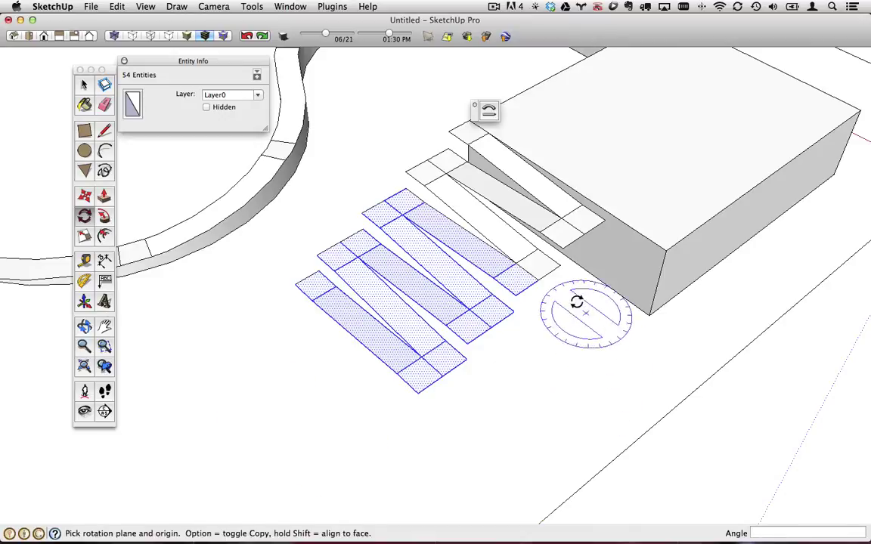
click(515, 263)
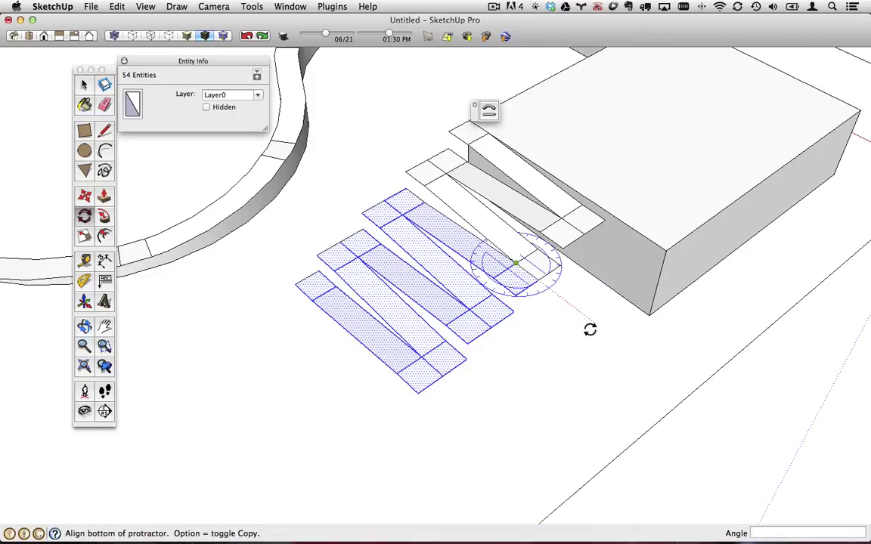
click(596, 329)
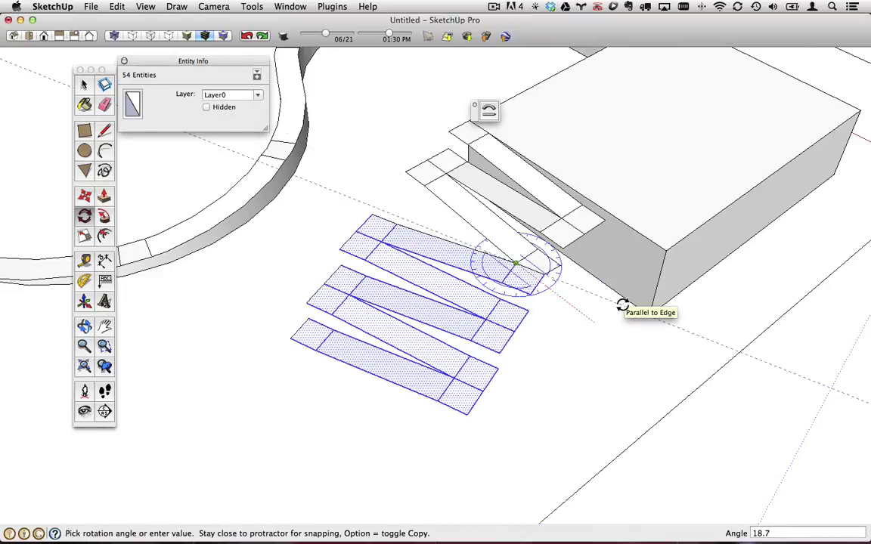
click(617, 301)
Select the two lowest runs with their landings and rotate them horizontally around the inner corner of their upper landing.
click(83, 84)
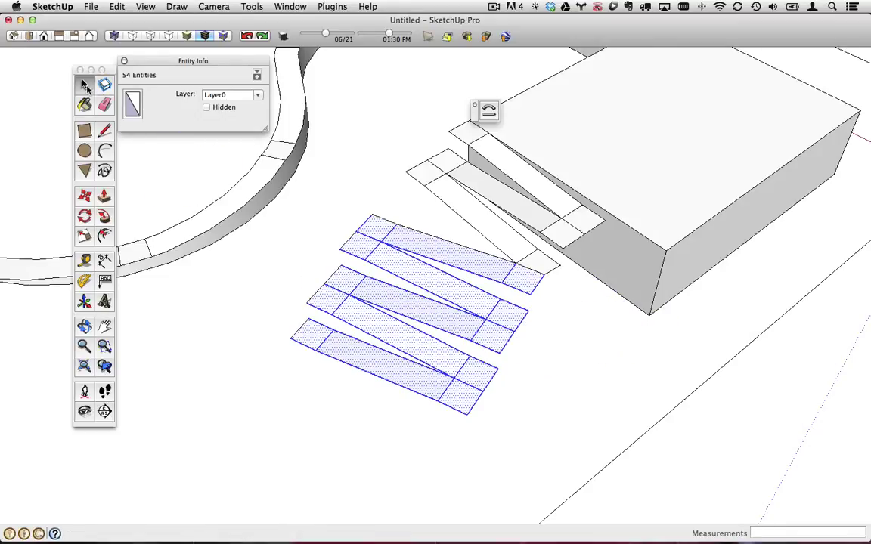
click(84, 326)
drag(423, 302, 548, 410)
key(space)
drag(571, 445, 323, 360)
click(84, 215)
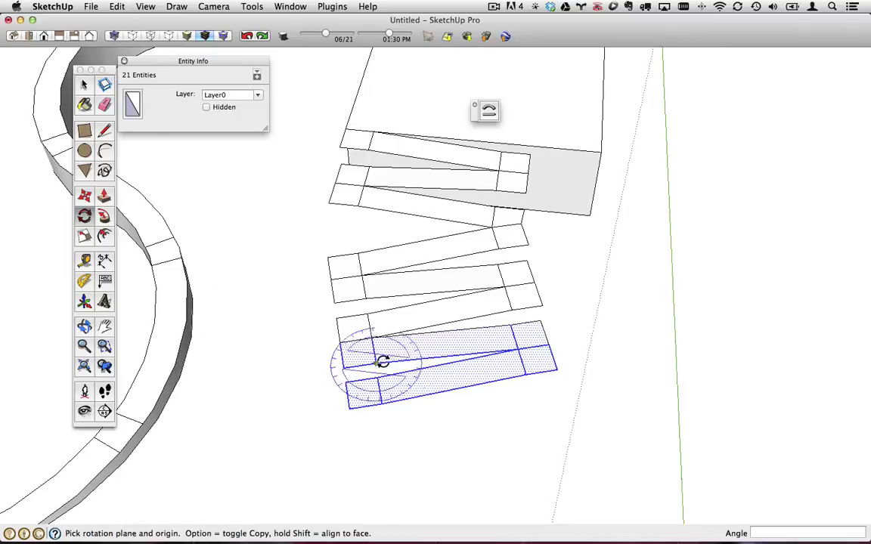
click(370, 338)
click(637, 363)
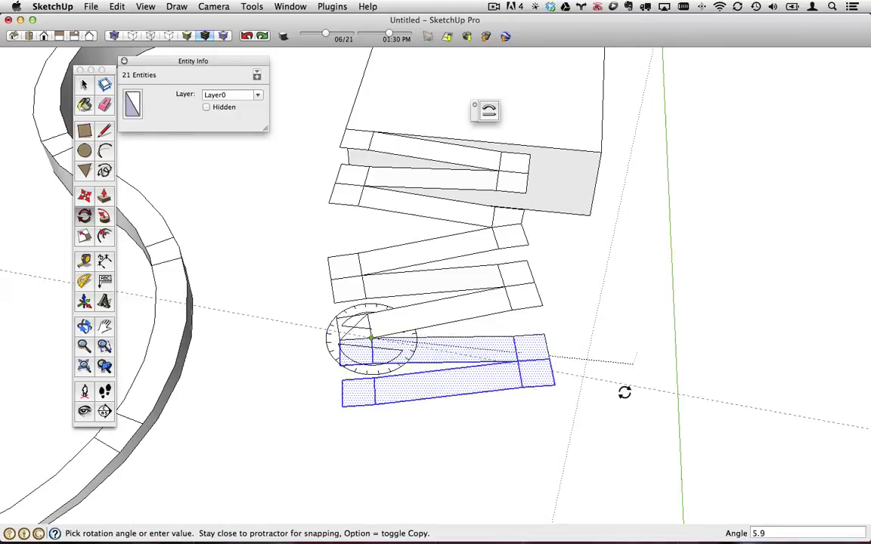
click(568, 419)
Erase the dividing edges between the paired landings at the five upper turns of the zigzag ramp.
mouse_move(462, 404)
middle_down()
mouse_move(463, 171)
mouse_move(290, 307)
middle_up()
click(105, 105)
click(350, 259)
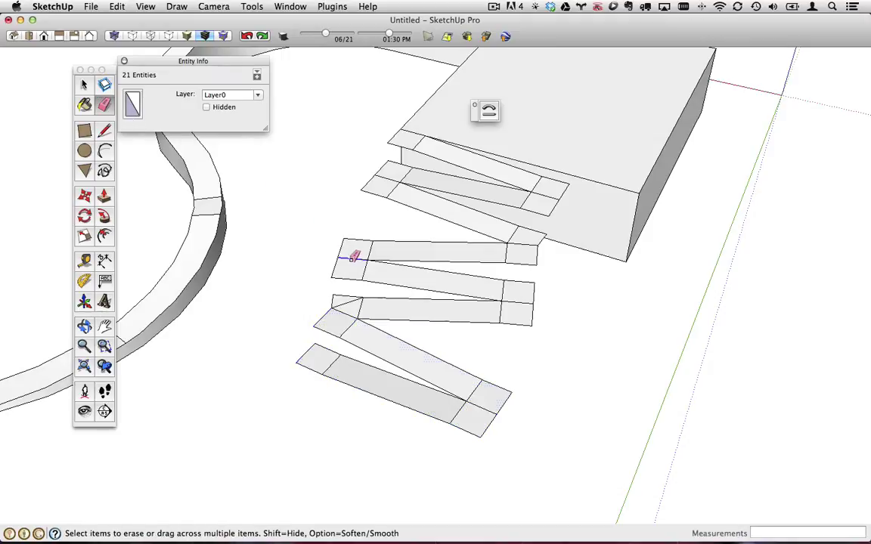
click(389, 179)
click(544, 196)
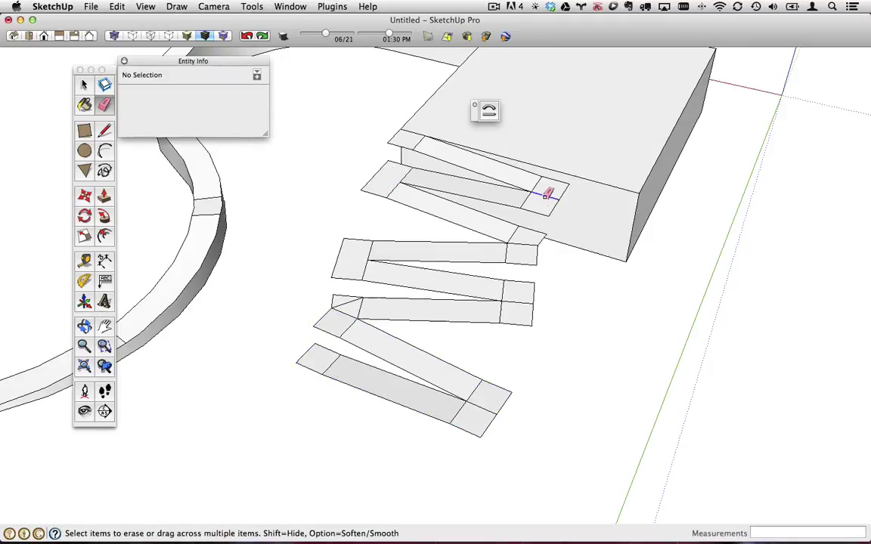
click(527, 244)
click(520, 304)
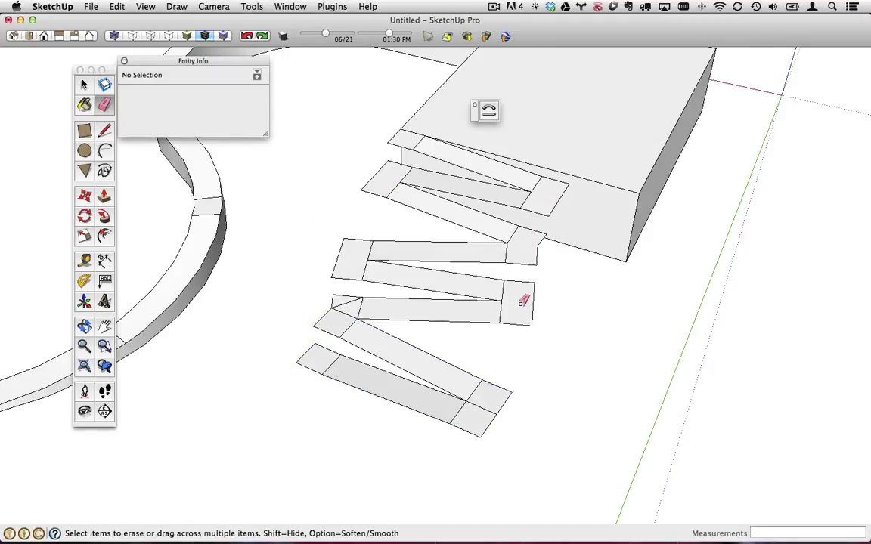
Try to erase the inner dividing lines of the angled landing above the two lowest runs, and undo it.
click(344, 305)
middle_drag(342, 300, 343, 296)
scroll(343, 299, up, 5)
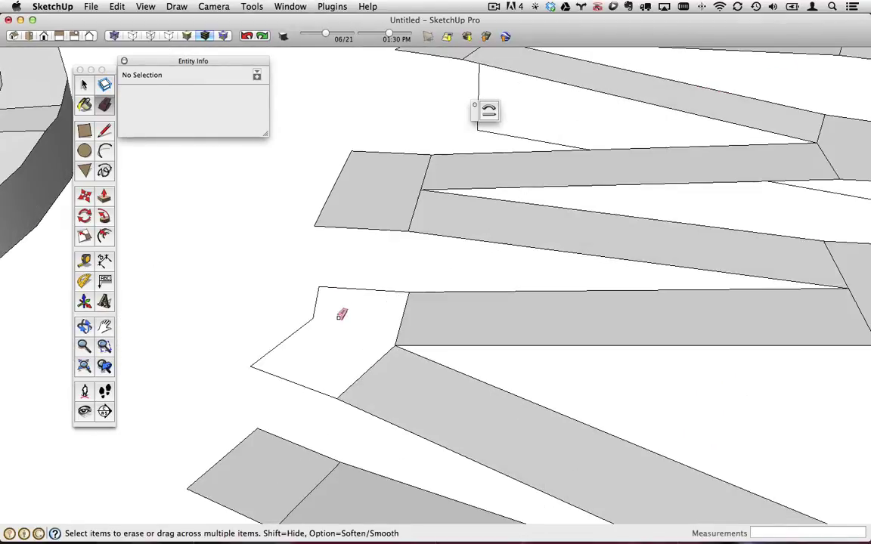
key(super+z)
Erase the dividing edge in the landing between the two lowest runs.
mouse_move(372, 330)
middle_down()
mouse_move(322, 295)
mouse_move(237, 198)
mouse_move(355, 359)
mouse_move(445, 353)
mouse_move(402, 272)
middle_up()
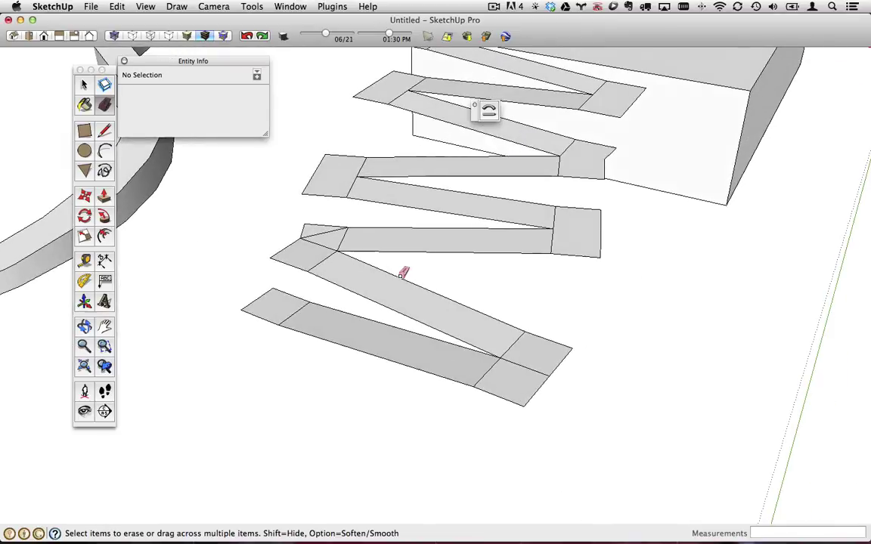
click(530, 372)
middle_drag(529, 372, 350, 389)
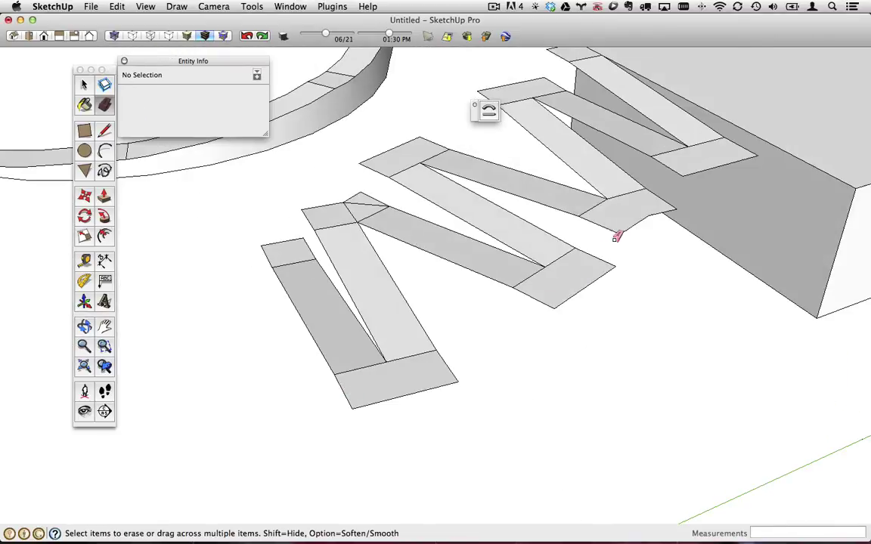
Close the notch in the third run's lower landing with a line across its outer corners and erase the leftover inner edges.
click(103, 129)
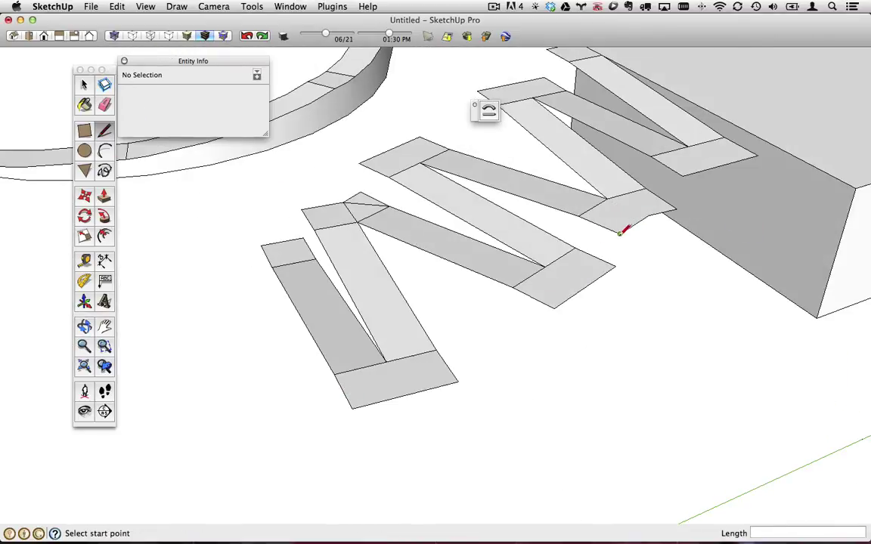
click(619, 234)
click(675, 209)
click(105, 106)
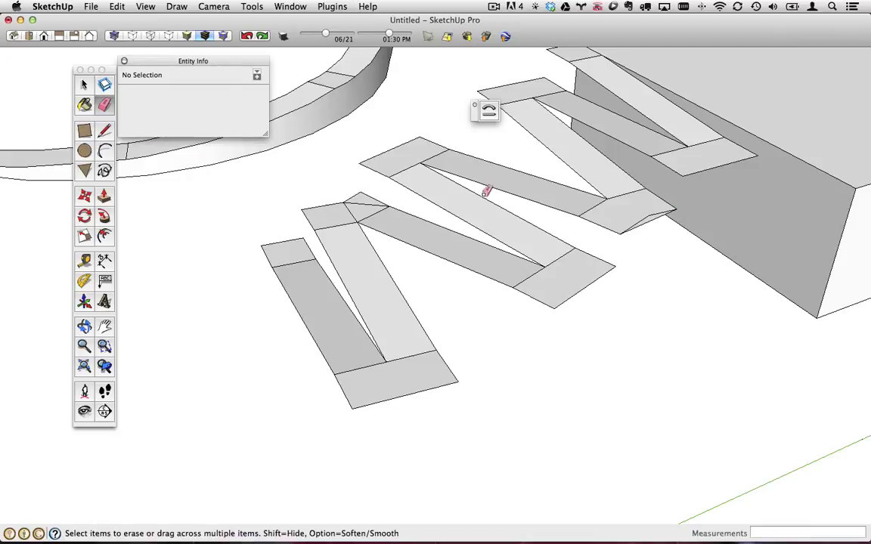
scroll(626, 225, up, 3)
drag(670, 211, 642, 211)
scroll(643, 211, down, 5)
mouse_move(642, 209)
middle_down()
mouse_move(423, 220)
mouse_move(490, 295)
mouse_move(630, 315)
mouse_move(686, 253)
mouse_move(673, 329)
mouse_move(612, 252)
mouse_move(582, 242)
mouse_move(558, 253)
middle_up()
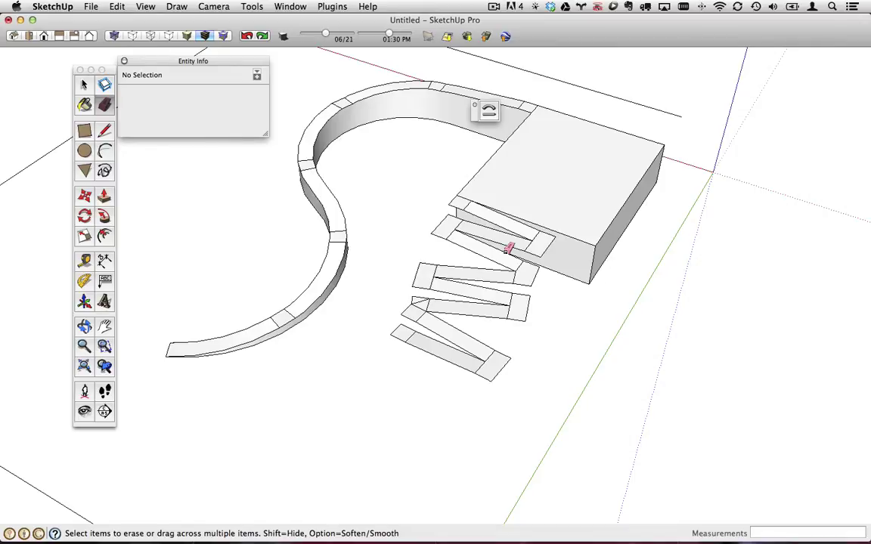
scroll(509, 248, down, 3)
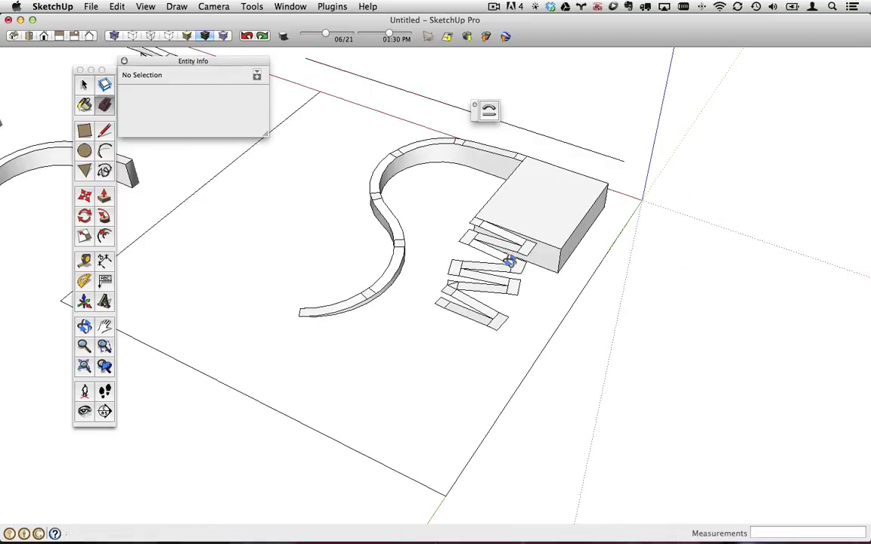
middle_drag(509, 259, 541, 274)
scroll(540, 273, up, 3)
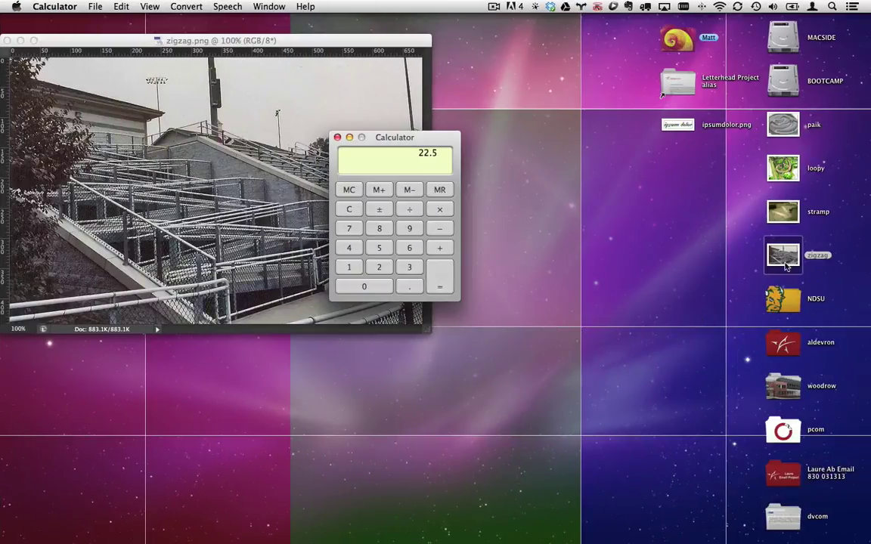
Preview the zigzag, stramp, loopy and paik reference images on the desktop one after another.
click(786, 262)
key(space)
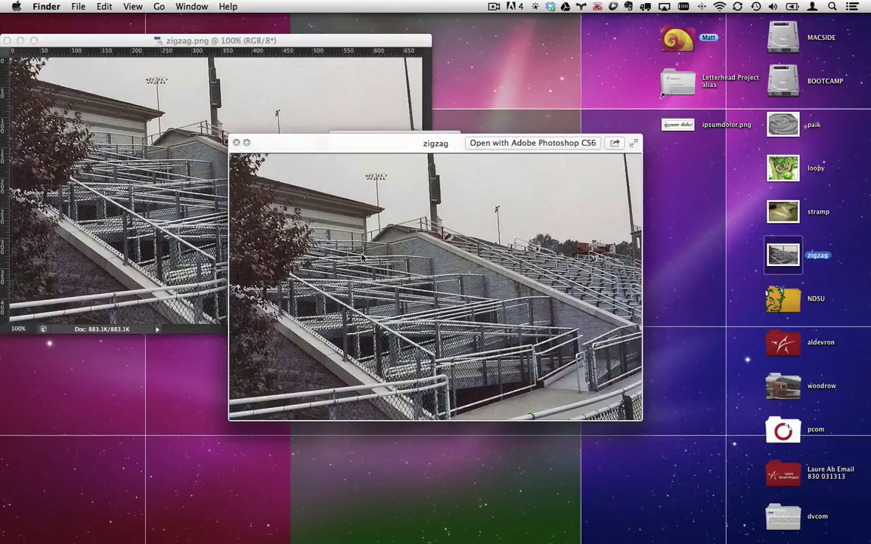
key(space)
click(784, 213)
key(space)
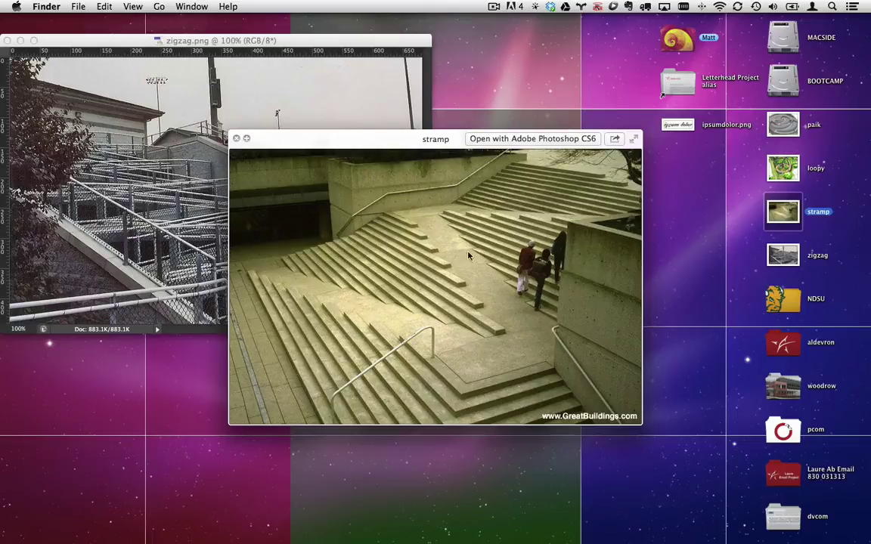
key(space)
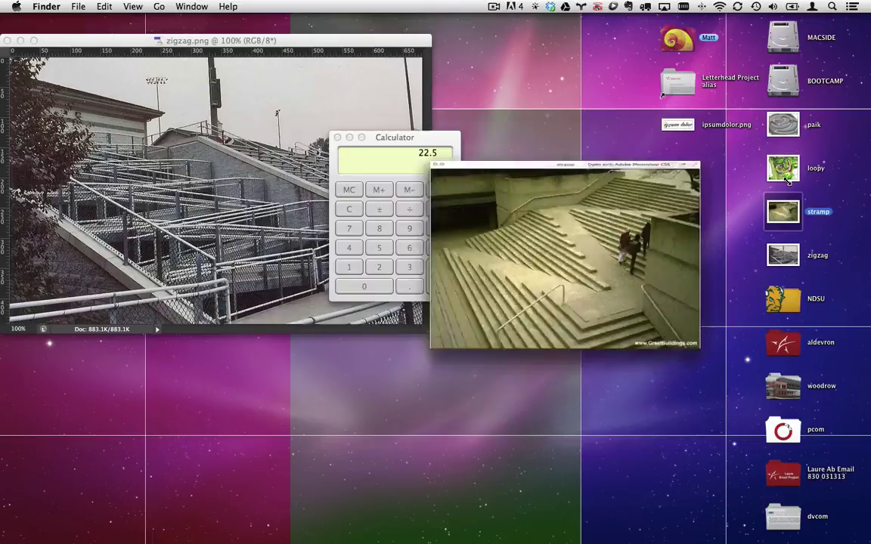
click(785, 171)
key(space)
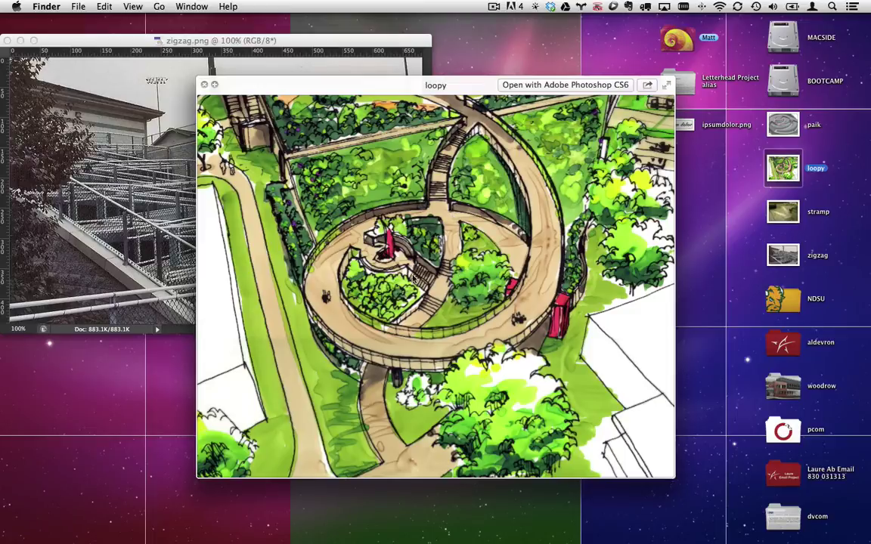
click(203, 85)
click(783, 124)
key(space)
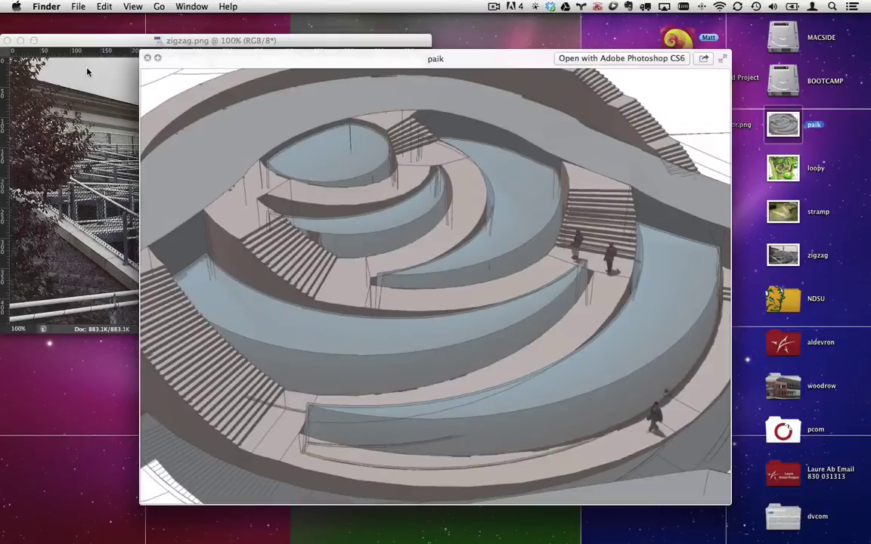
click(147, 59)
Switch back to SketchUp and draw a 12" tread along the green axis from the block's free top corner, plus a 6" riser down.
key(super+Tab)
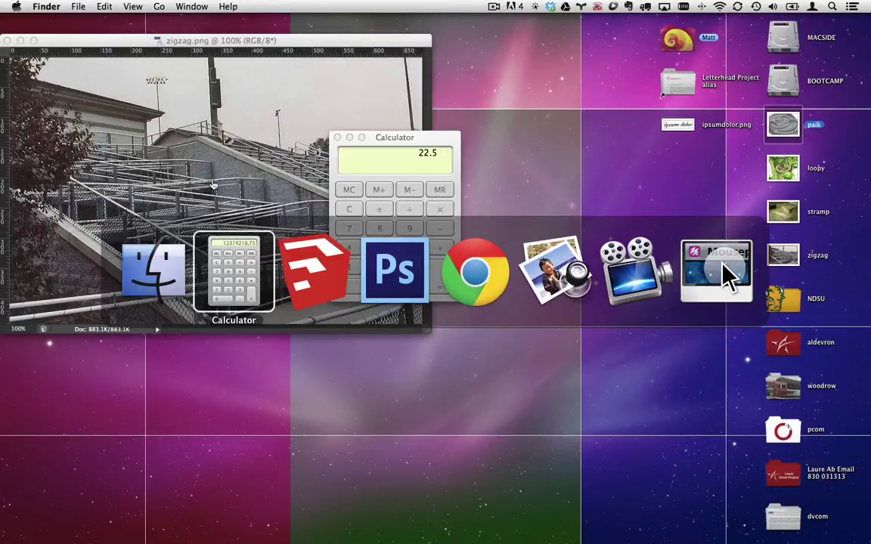
key(super+Tab)
key(super+Tab)
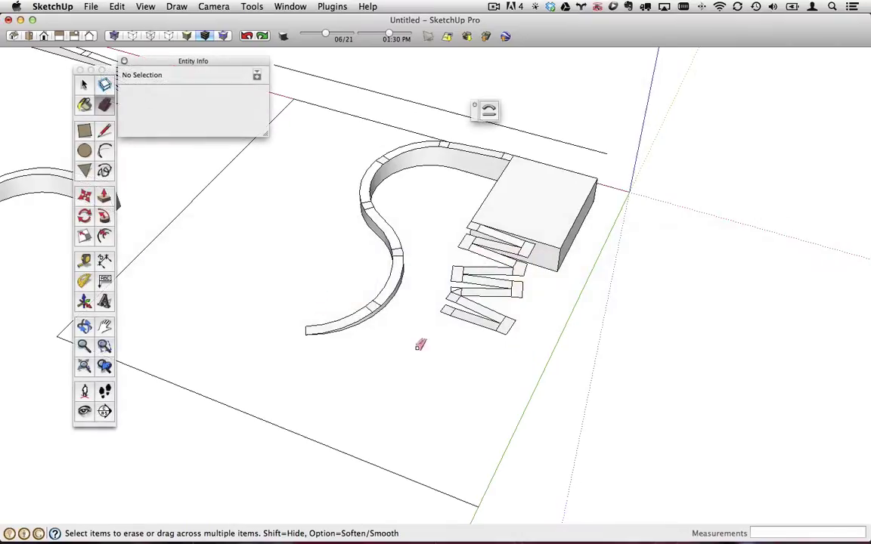
mouse_move(564, 331)
middle_down()
mouse_move(317, 253)
mouse_move(416, 267)
middle_up()
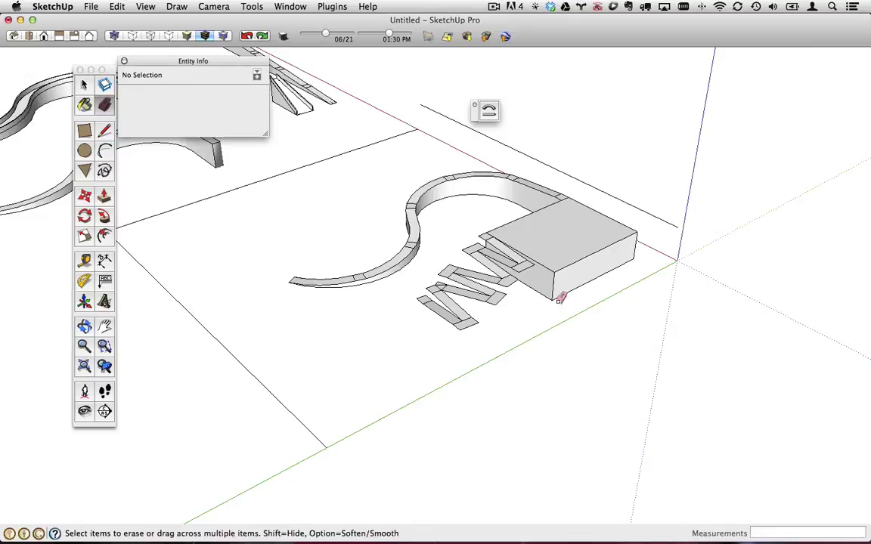
scroll(564, 266, up, 6)
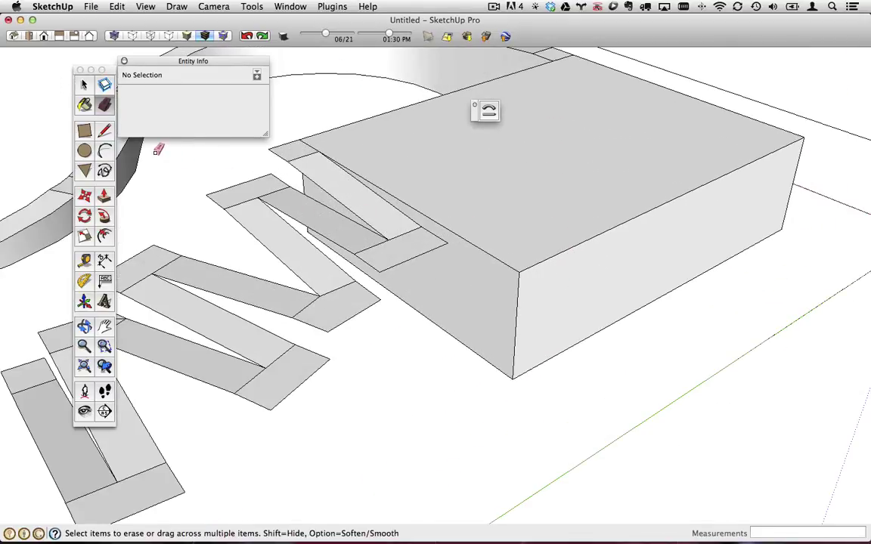
click(104, 130)
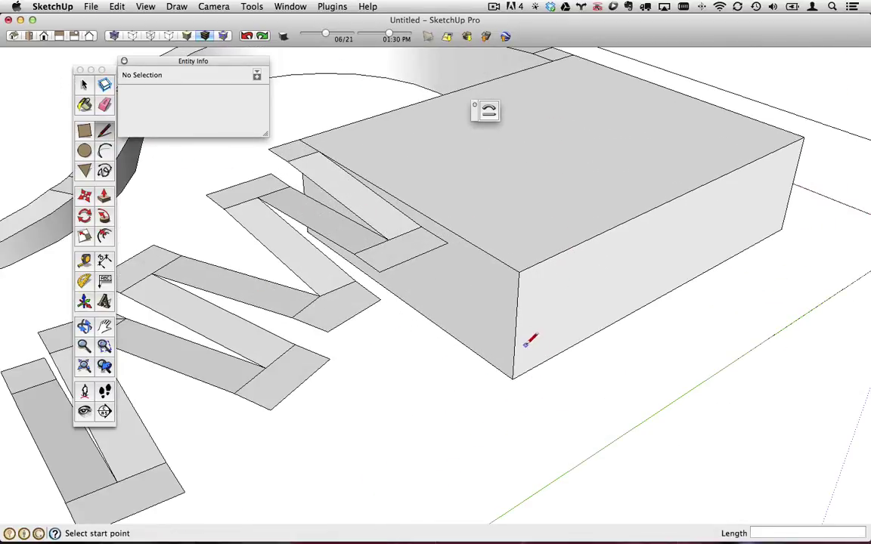
click(519, 271)
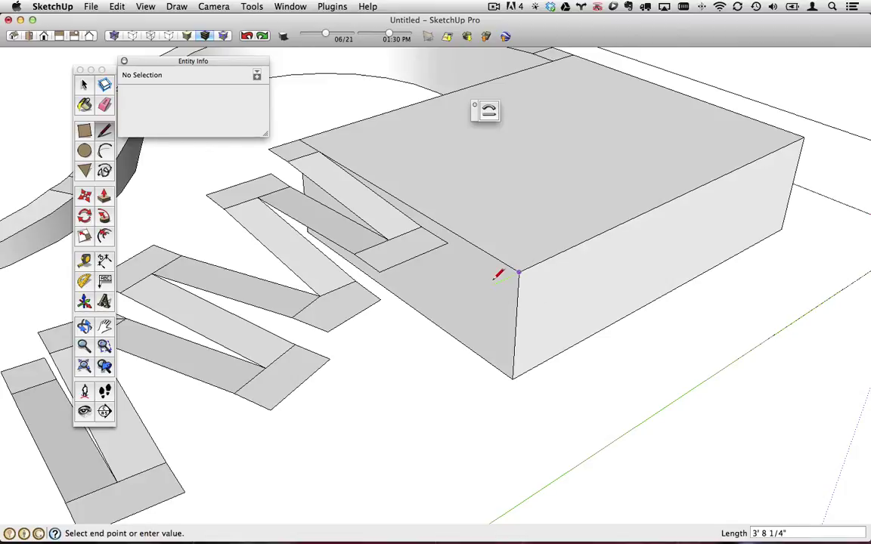
scroll(499, 276, up, 4)
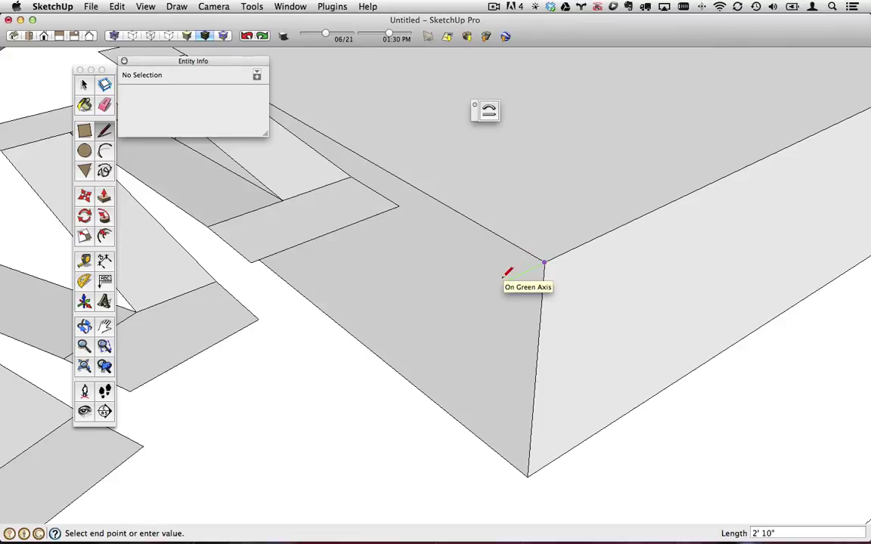
text(12)
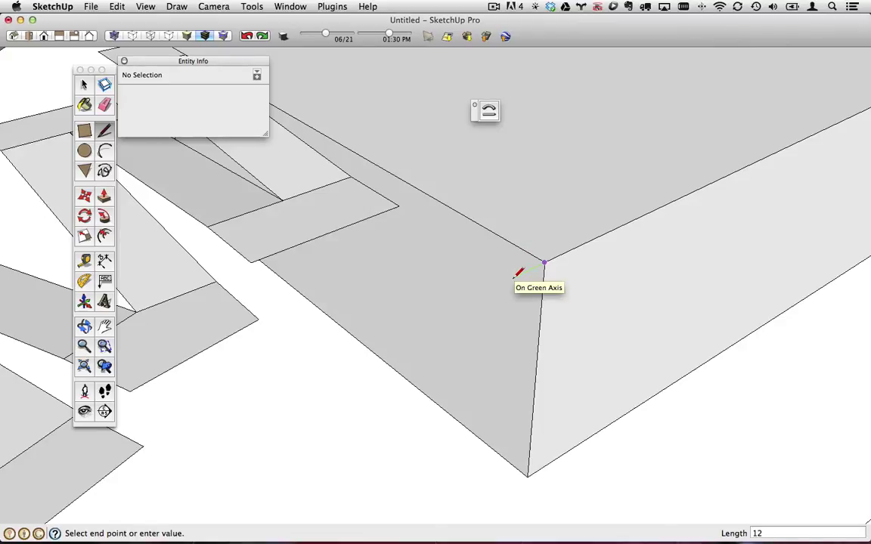
key(Return)
scroll(533, 257, up, 2)
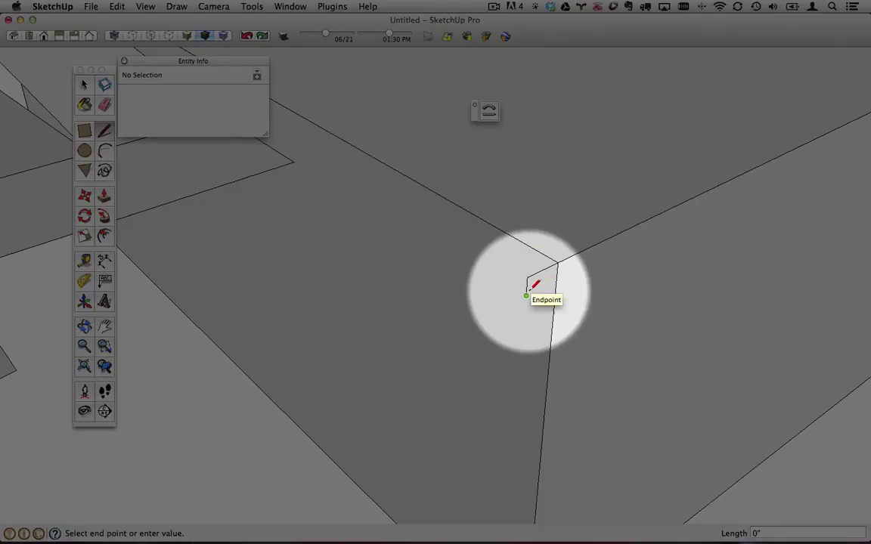
scroll(533, 285, down, 3)
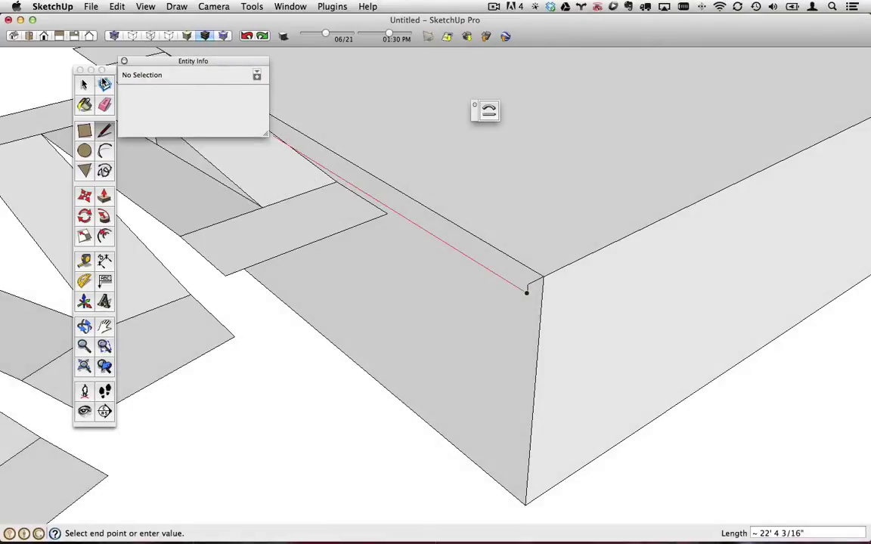
Select the tread and riser lines and copy them from the block's top corner to the riser's lower end.
click(84, 83)
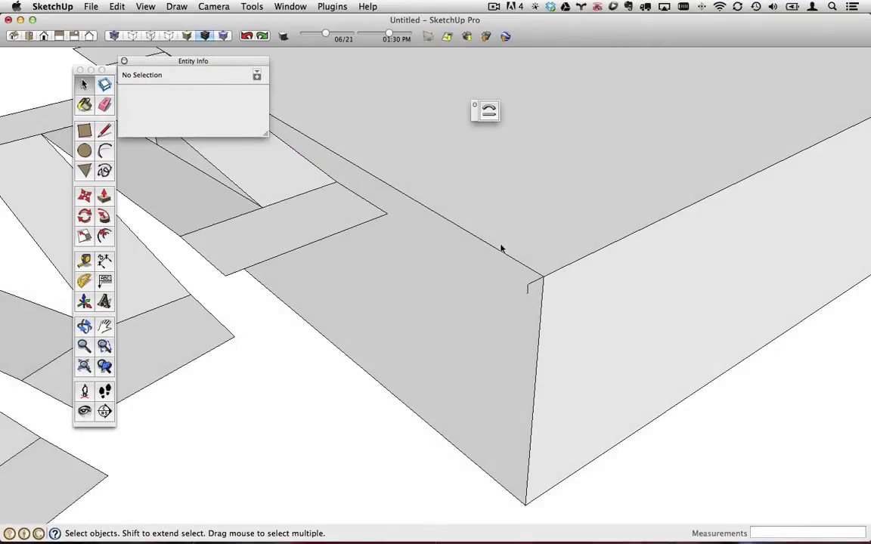
drag(502, 248, 565, 313)
scroll(542, 286, up, 1)
scroll(542, 286, up, 2)
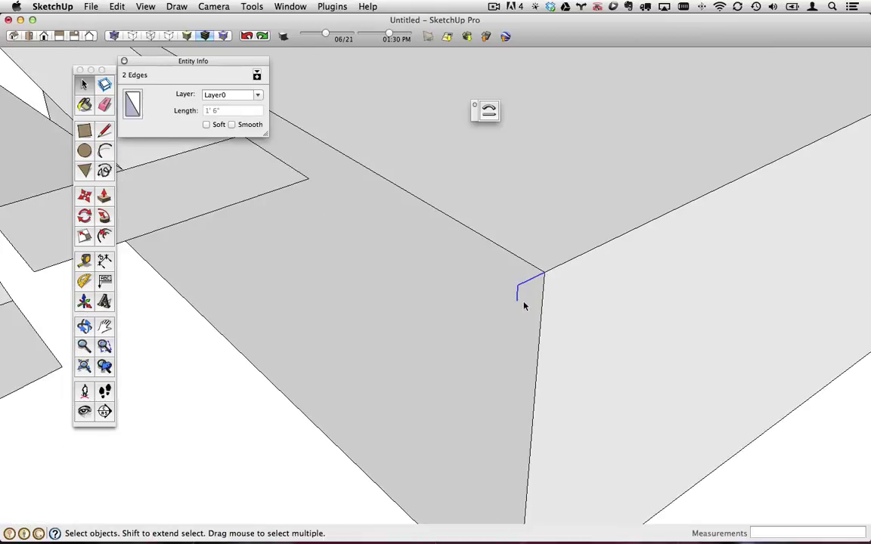
click(84, 197)
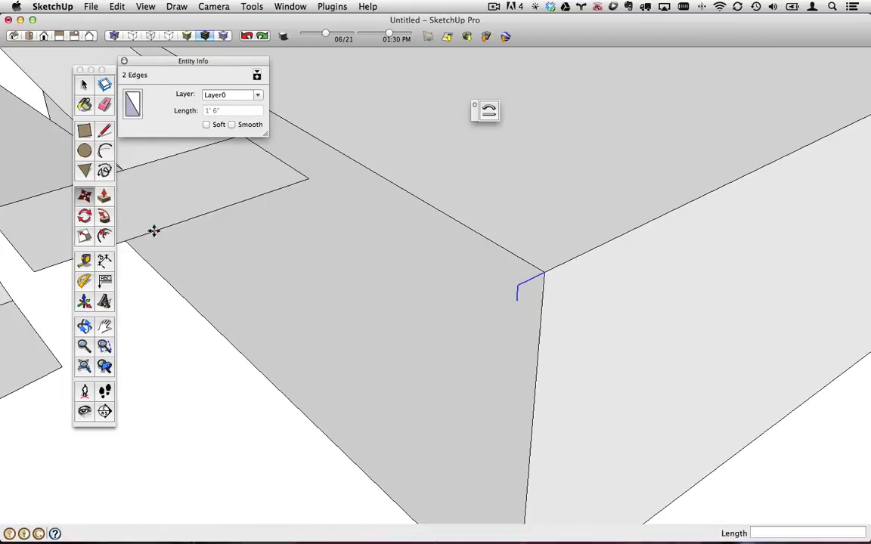
click(544, 271)
key(alt)
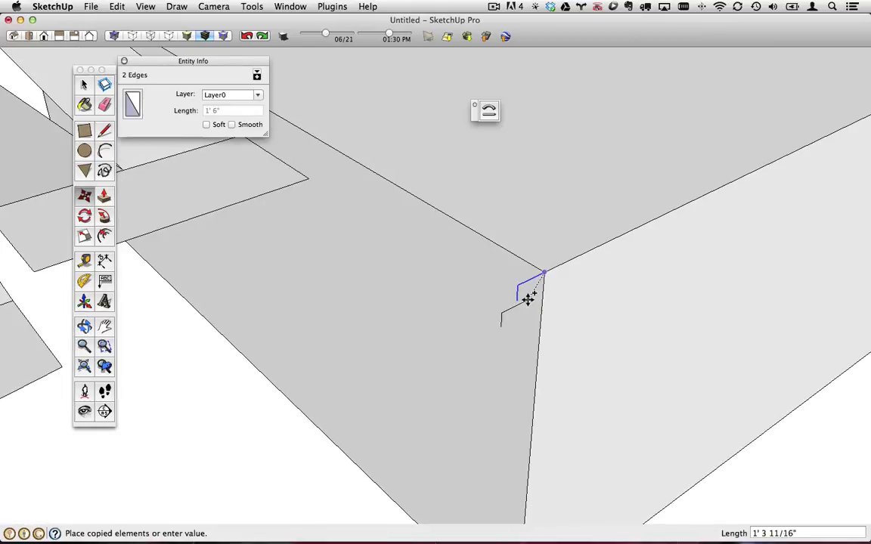
click(514, 300)
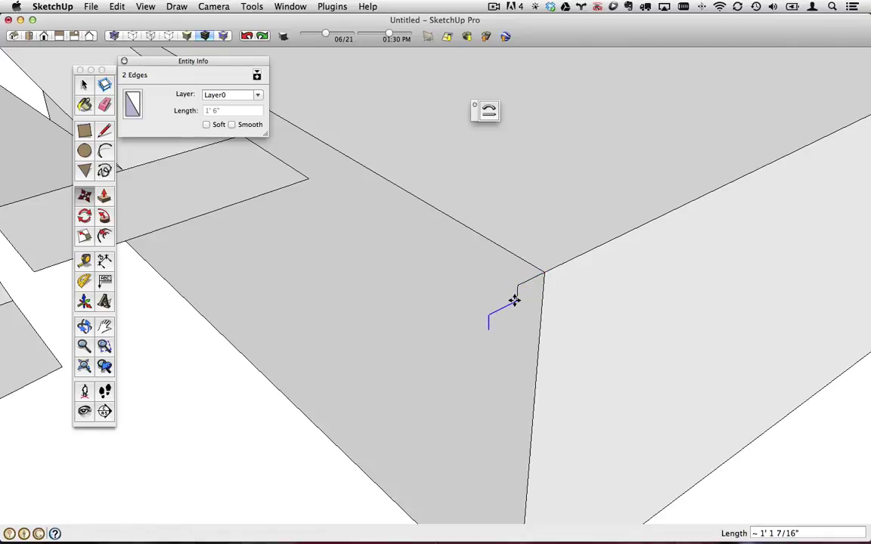
Array the copied tread and riser 29x down to the ground and clear the selection.
scroll(514, 301, down, 3)
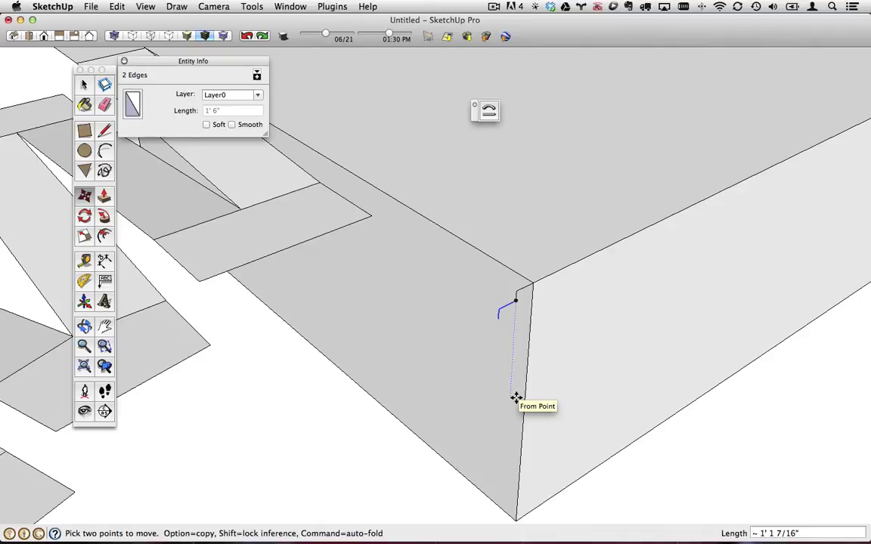
text(29)
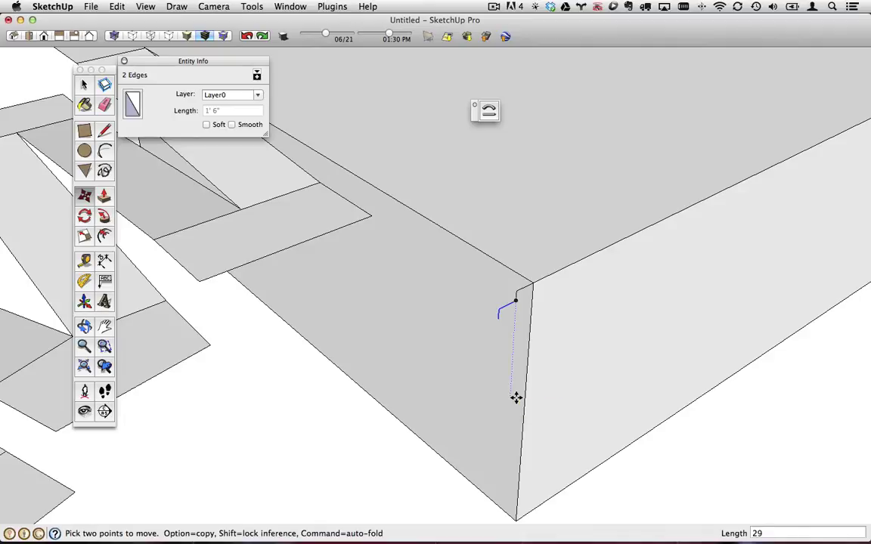
text(x)
key(Return)
middle_drag(604, 414, 545, 355)
key(super+t)
Close the stair profile with a 30' line along the ground from the lowest riser to the block's corner and up its vertical edge.
click(104, 132)
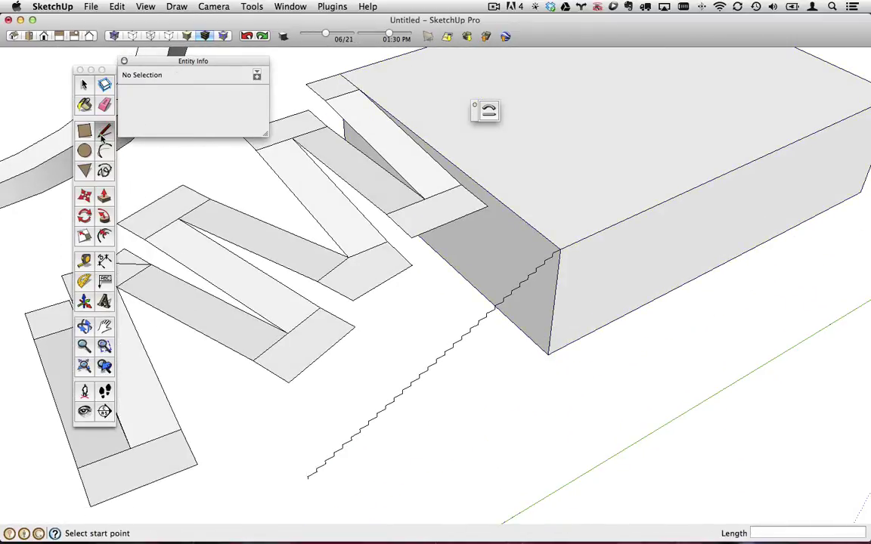
click(309, 477)
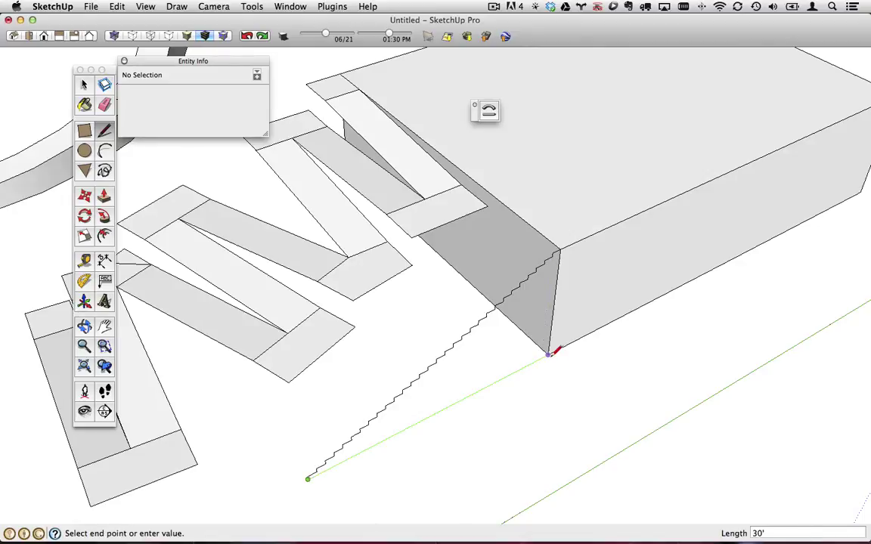
click(560, 249)
Extrude the closed stair profile about 5' 9" with Push/Pull to form a solid flight beside the block.
middle_drag(558, 370, 529, 356)
click(104, 195)
drag(514, 342, 484, 321)
Select the lower half of the stair's steps and move them outward along the green axis to form a flat landing mid-flight.
middle_drag(531, 385, 417, 384)
scroll(412, 316, down, 2)
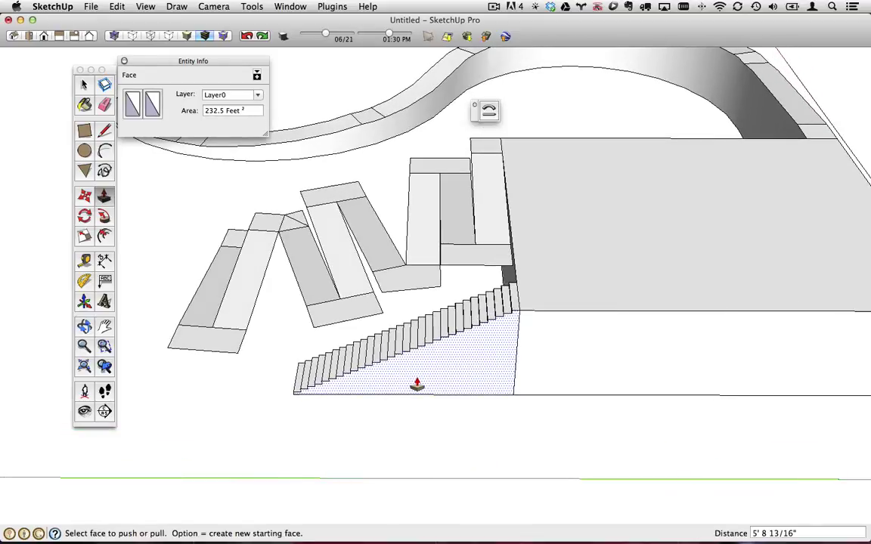
key(space)
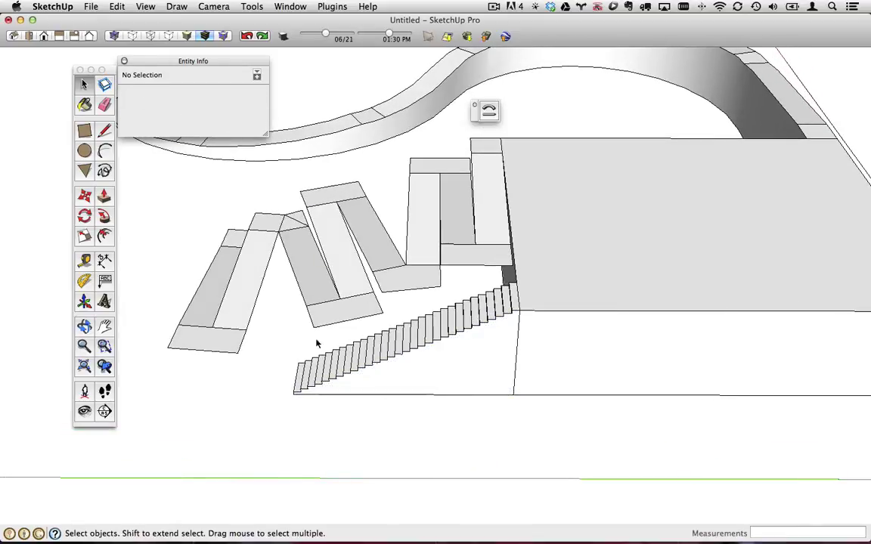
middle_drag(289, 365, 337, 502)
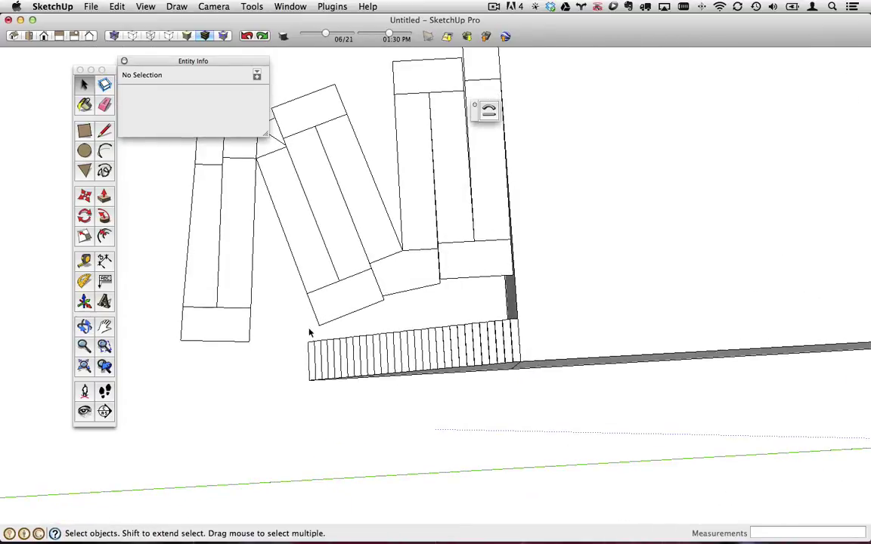
drag(292, 330, 415, 417)
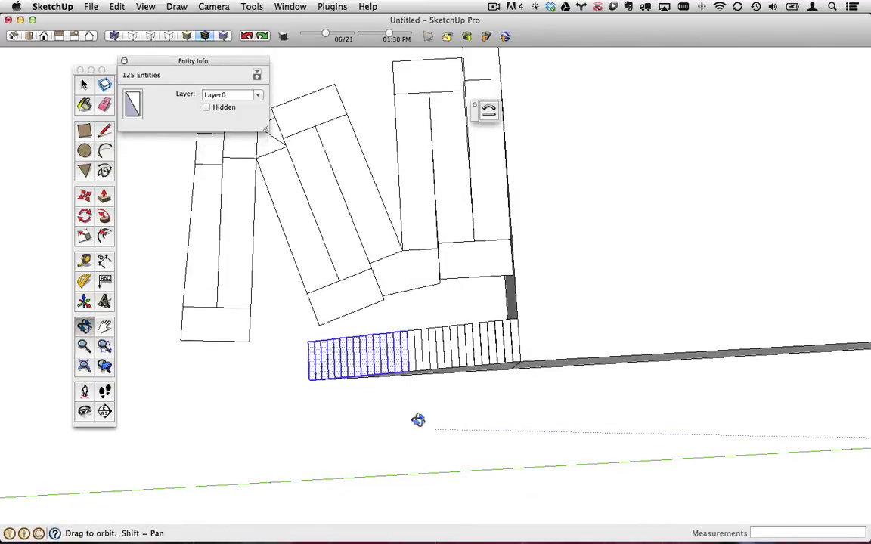
middle_drag(415, 417, 469, 246)
click(84, 195)
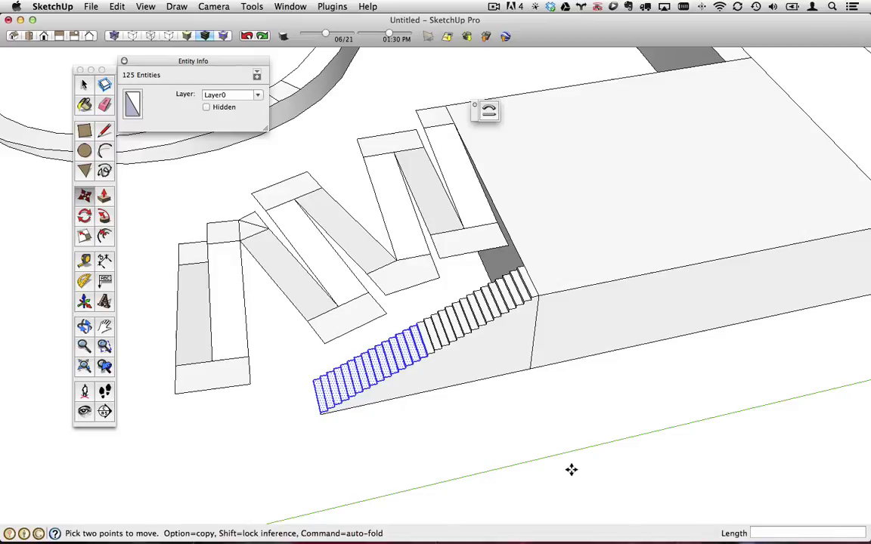
click(508, 429)
middle_drag(441, 438, 558, 318)
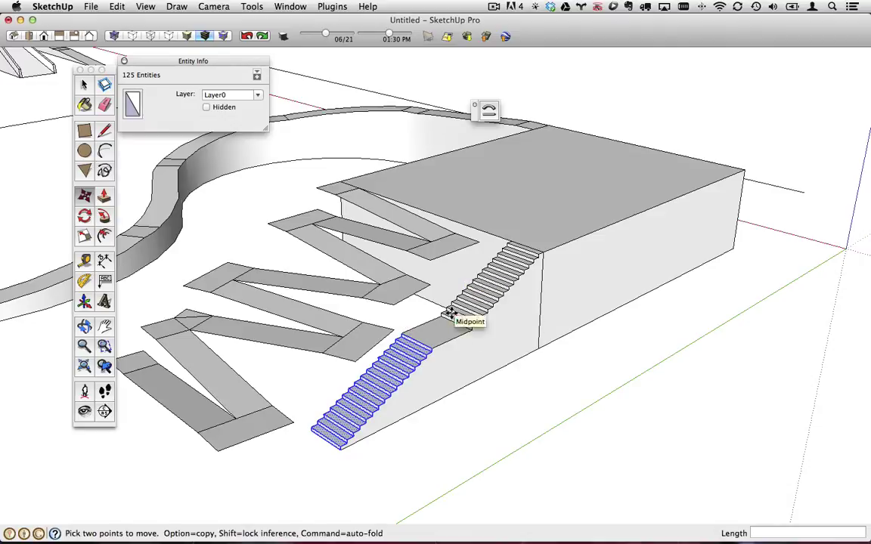
Examine the stair with its landing, the zigzag and curved ramps, and the overall site from several viewpoints.
middle_drag(447, 341, 534, 371)
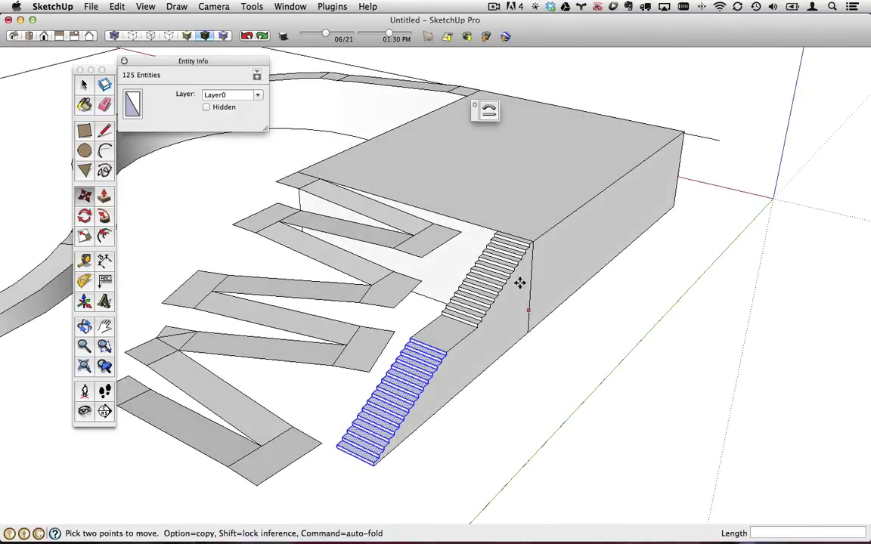
scroll(406, 348, down, 4)
scroll(406, 347, down, 3)
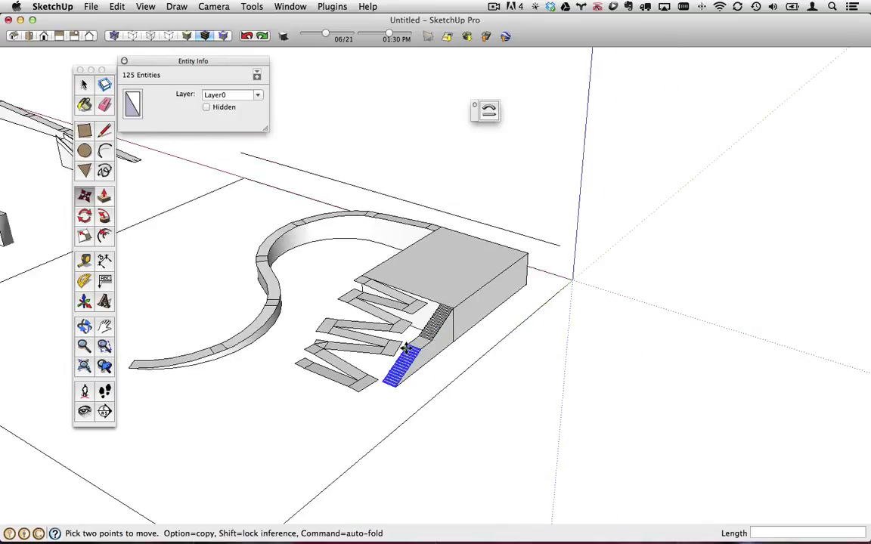
middle_drag(406, 348, 321, 252)
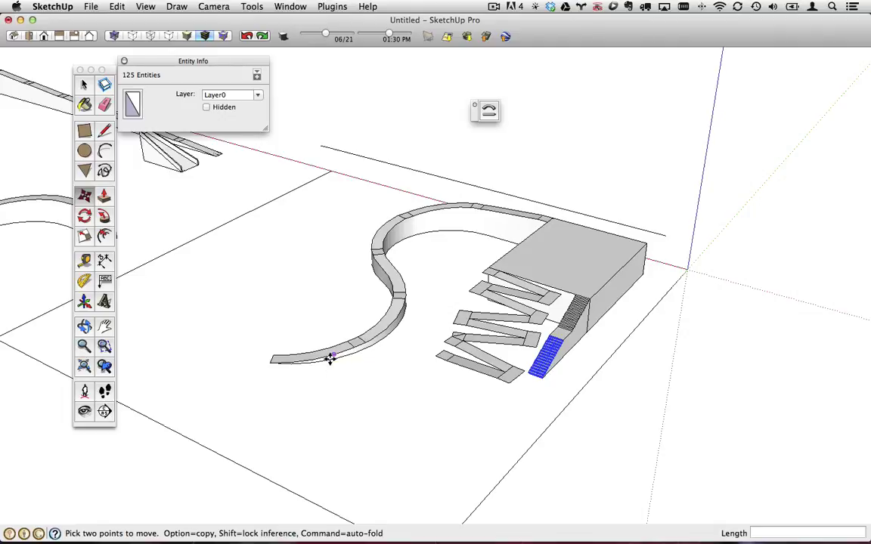
scroll(522, 326, up, 3)
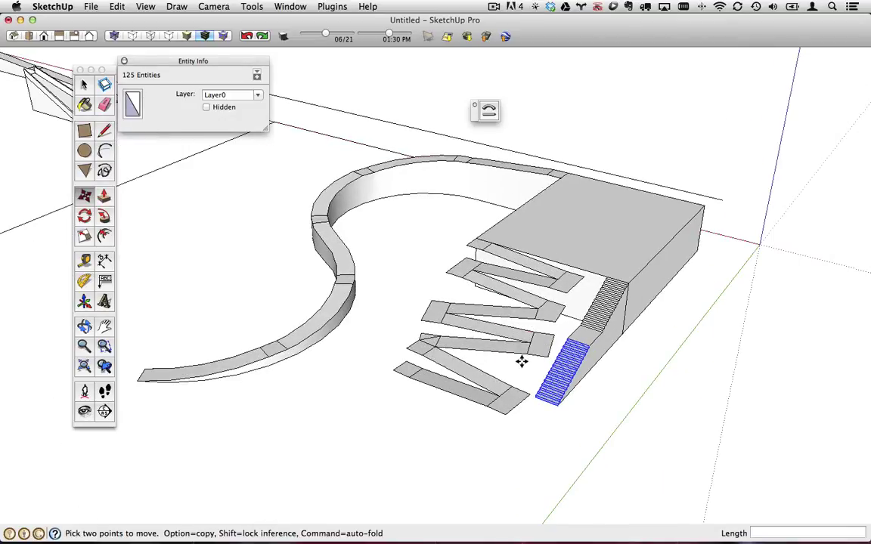
scroll(521, 362, down, 5)
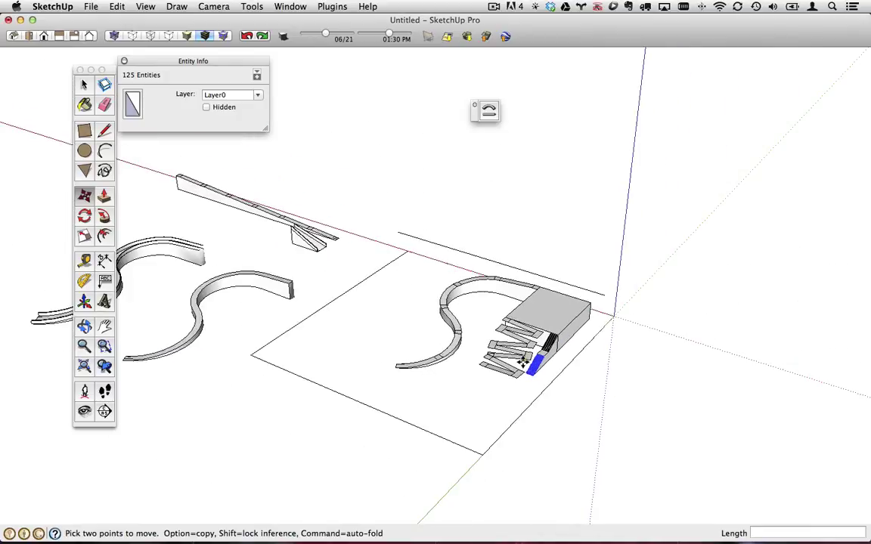
mouse_move(531, 354)
middle_down()
mouse_move(618, 350)
mouse_move(620, 375)
middle_up()
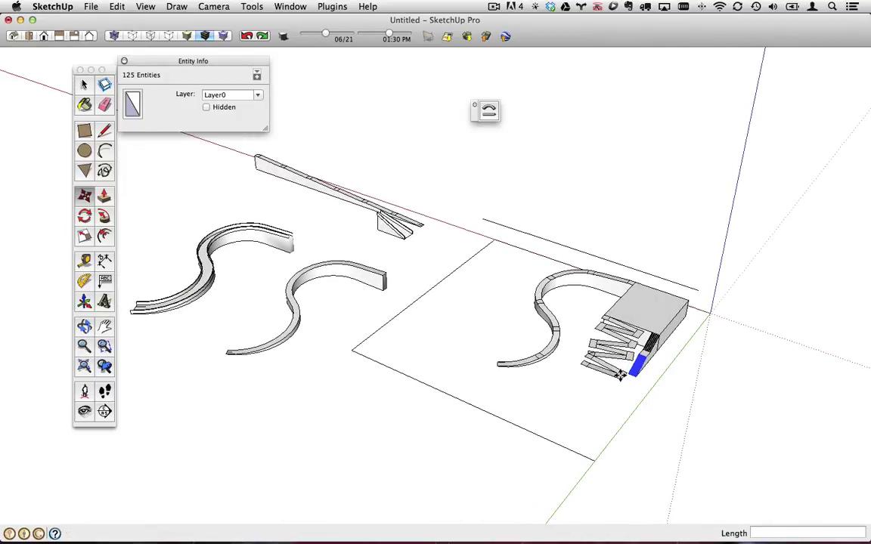